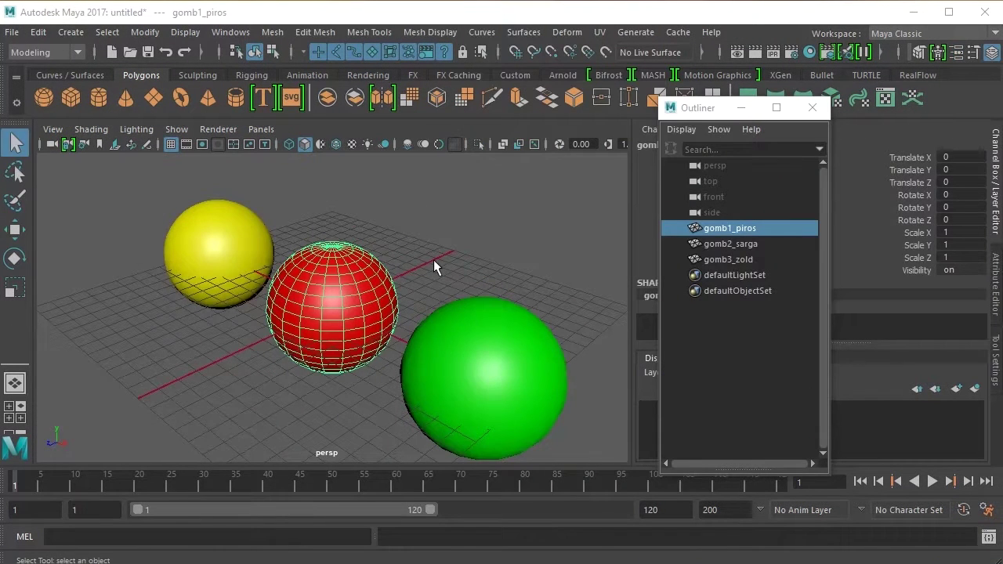
# - Frame the three spheres and select the red sphere gomb1_piros
pyautogui.press('f')
pyautogui.press('a')
pyautogui.moveTo(412, 208)
pyautogui.keyDown('alt'); pyautogui.mouseDown()
pyautogui.moveTo(515, 199)
pyautogui.moveTo(454, 217)
pyautogui.moveTo(425, 208)
pyautogui.mouseUp(); pyautogui.keyUp('alt')
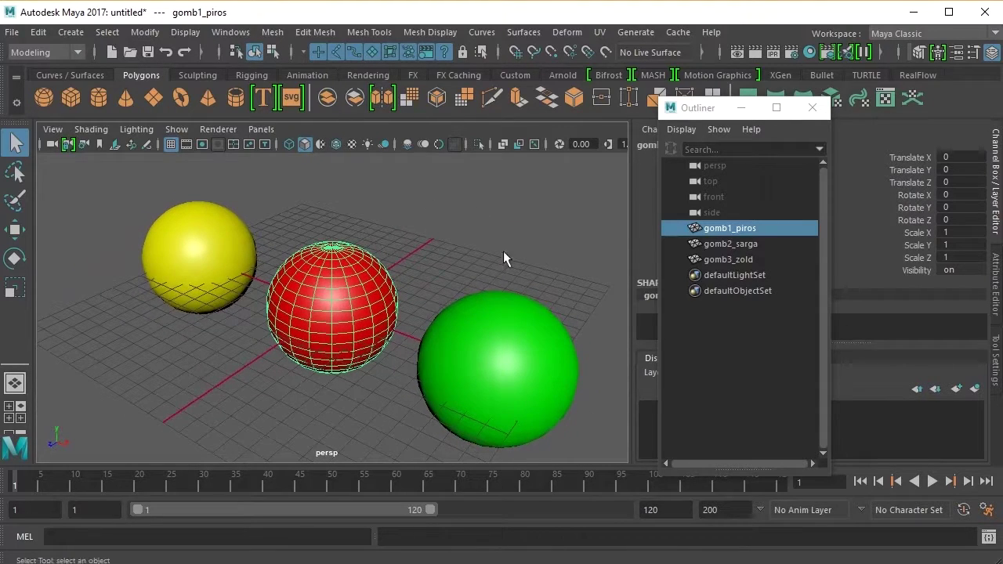
pyautogui.click(711, 245)
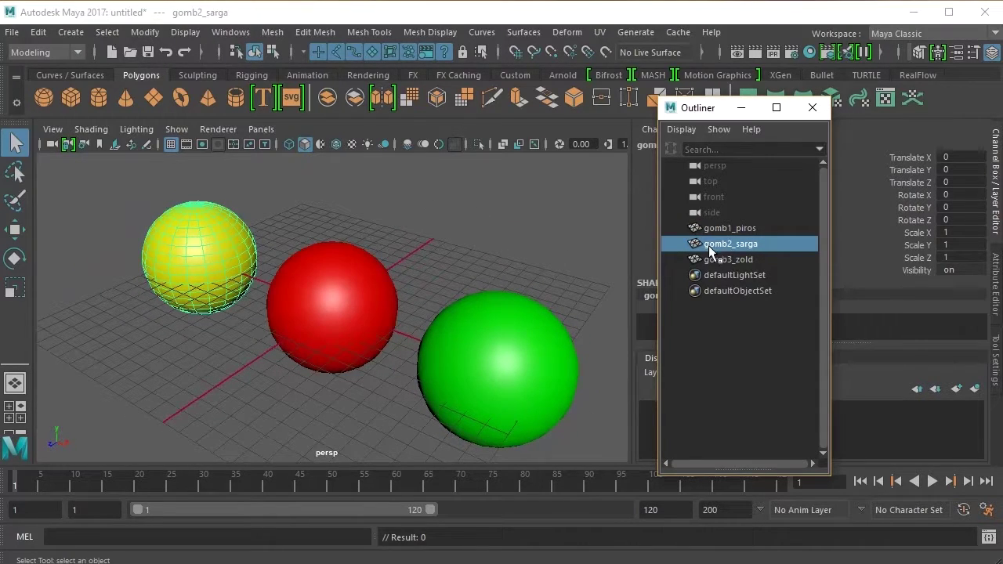
pyautogui.click(713, 259)
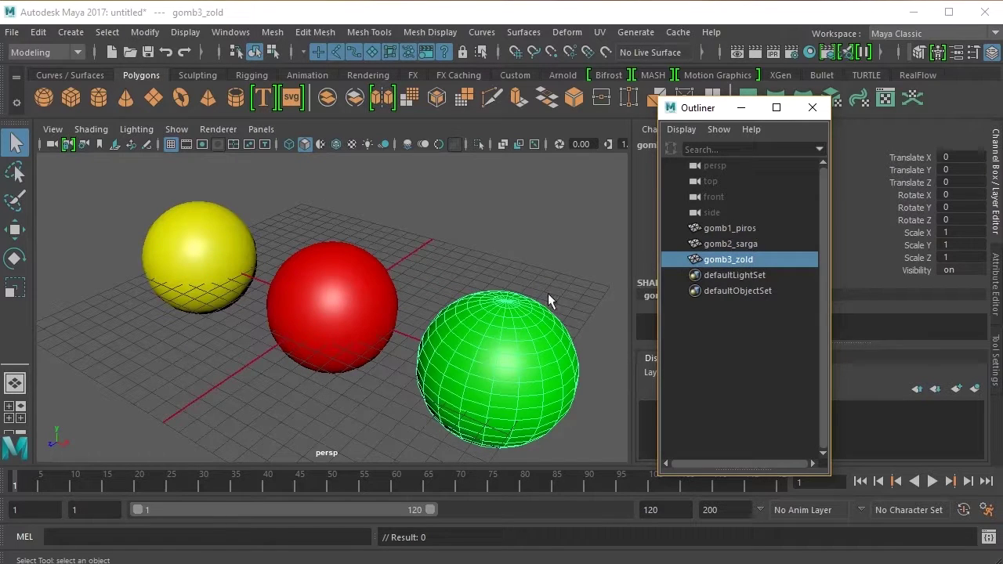
pyautogui.click(317, 297)
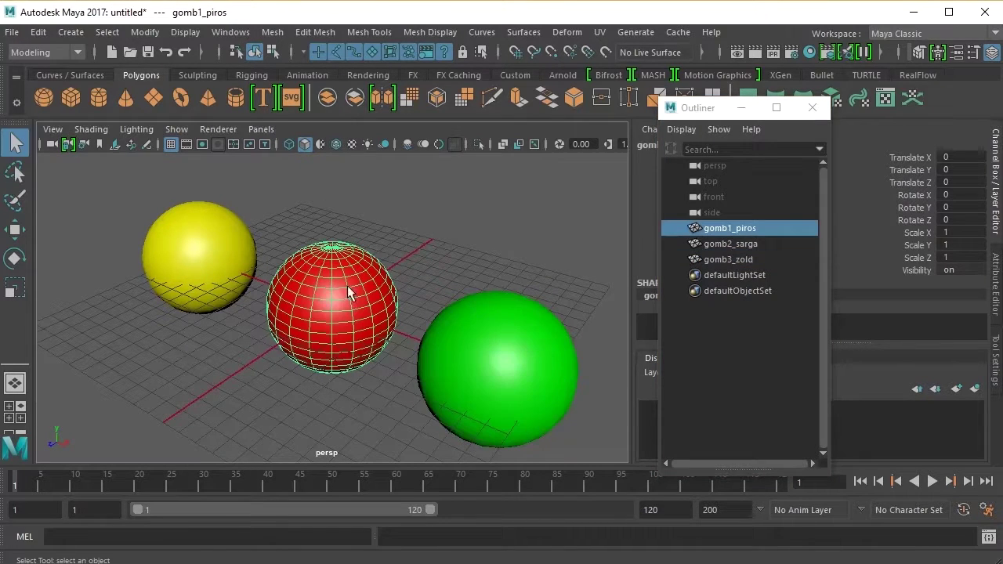
pyautogui.moveTo(412, 258)
pyautogui.keyDown('alt'); pyautogui.mouseDown()
pyautogui.moveTo(398, 250)
pyautogui.moveTo(412, 249)
pyautogui.mouseUp(); pyautogui.keyUp('alt')
pyautogui.scroll(5, 413, 248)
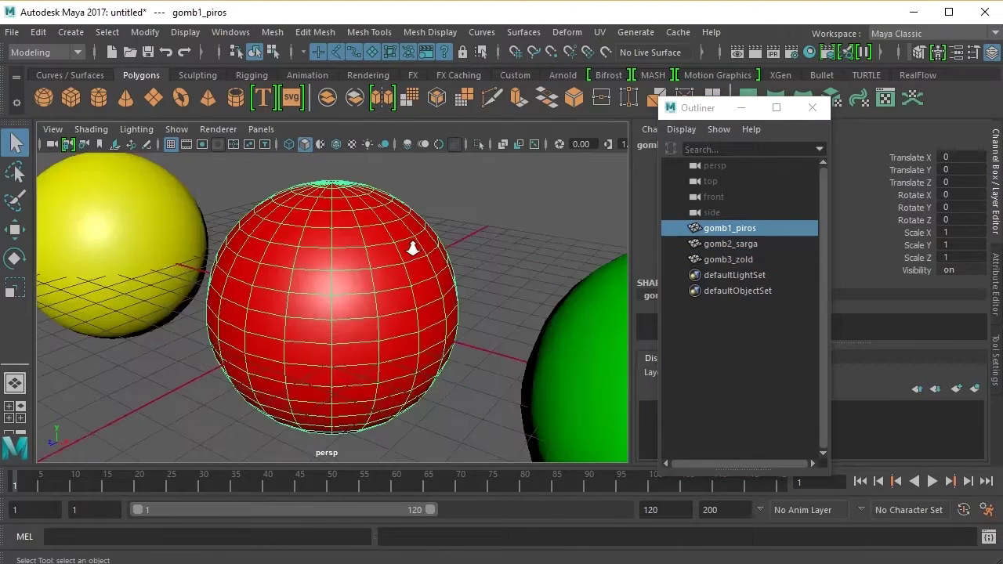
pyautogui.scroll(-3, 413, 248)
pyautogui.keyDown('alt'); pyautogui.moveTo(469, 225); pyautogui.dragTo(474, 225); pyautogui.keyUp('alt')
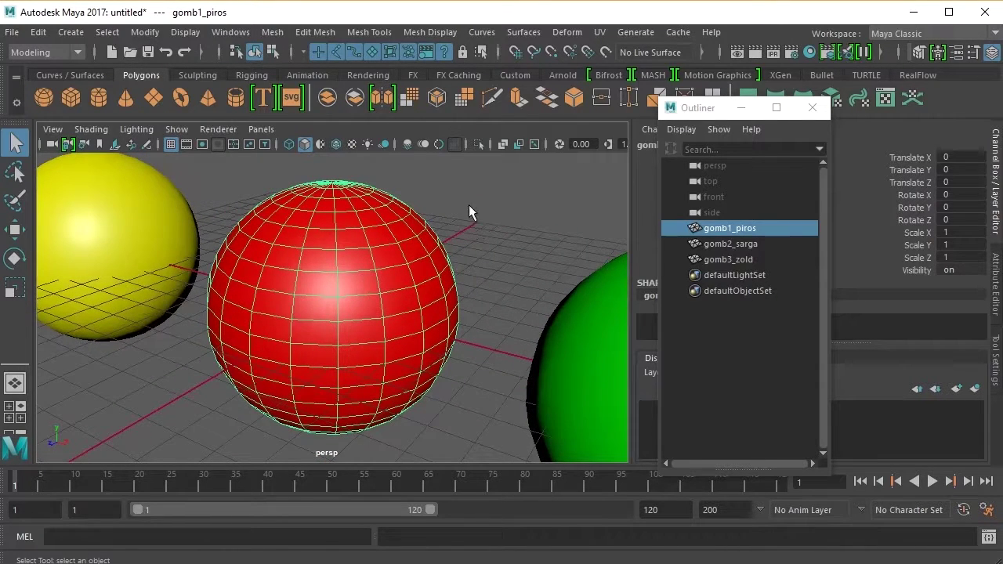
# - Switch to the FX menu set and bring up the nHair Create Hair options
pyautogui.click(81, 51)
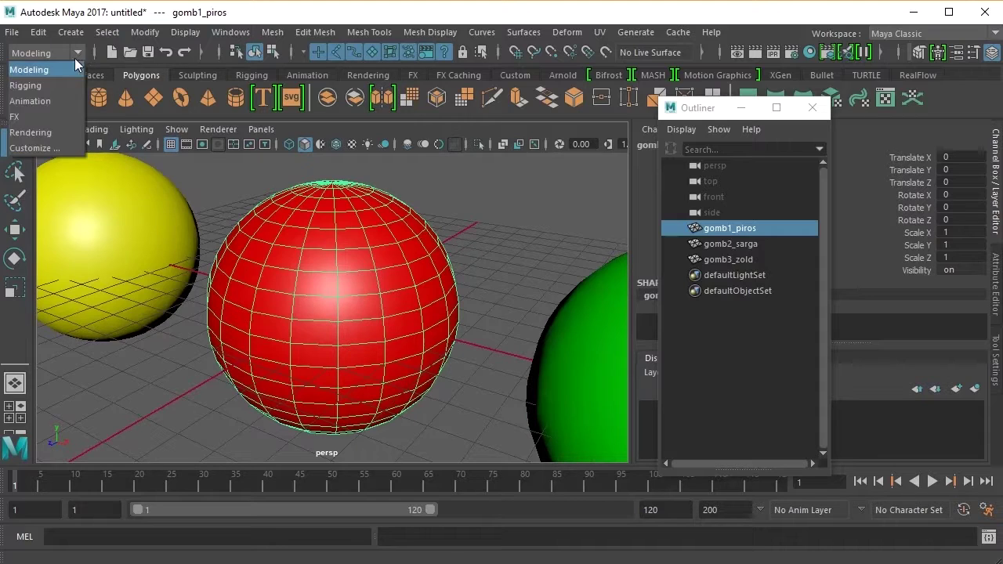
pyautogui.click(45, 116)
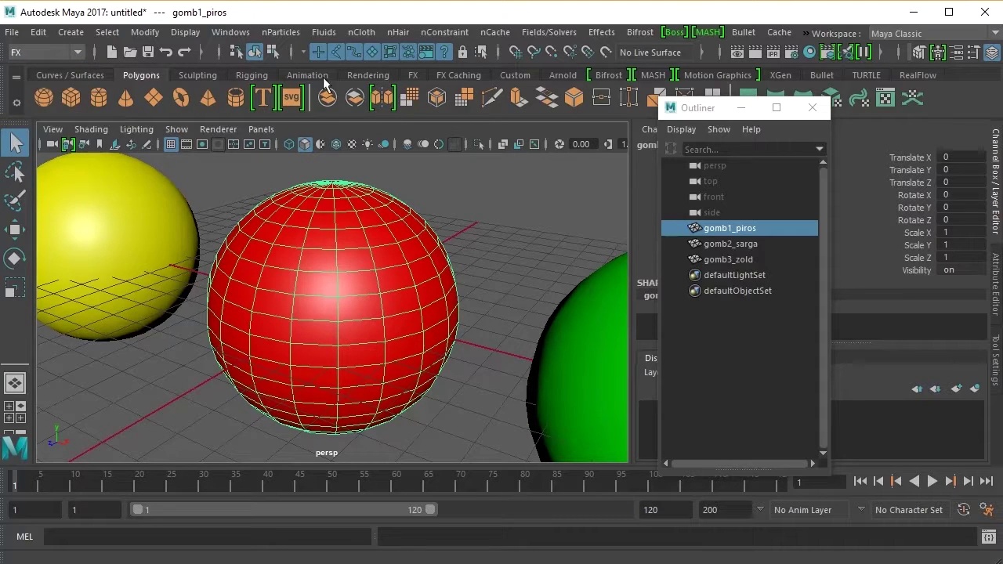
pyautogui.click(404, 32)
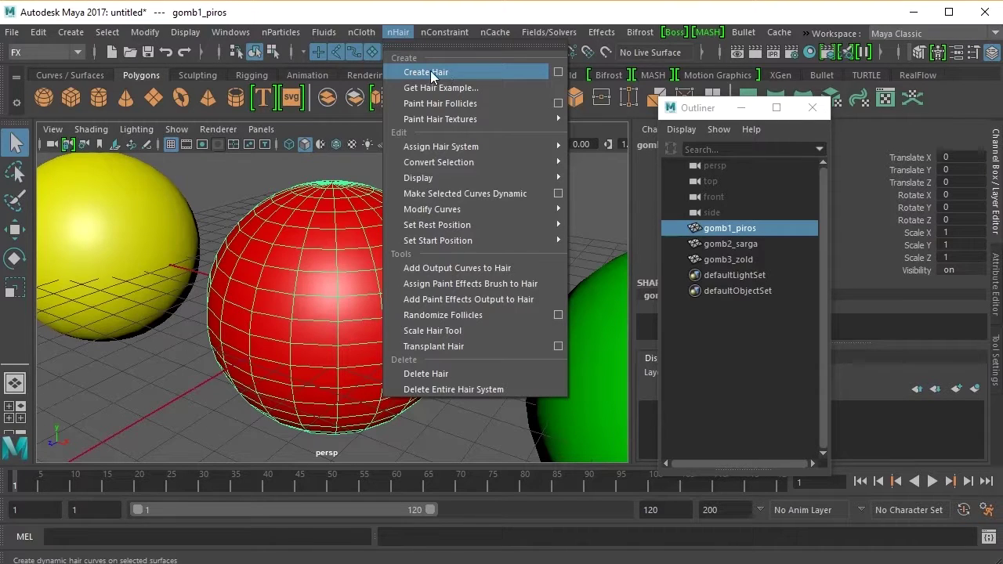
pyautogui.click(558, 72)
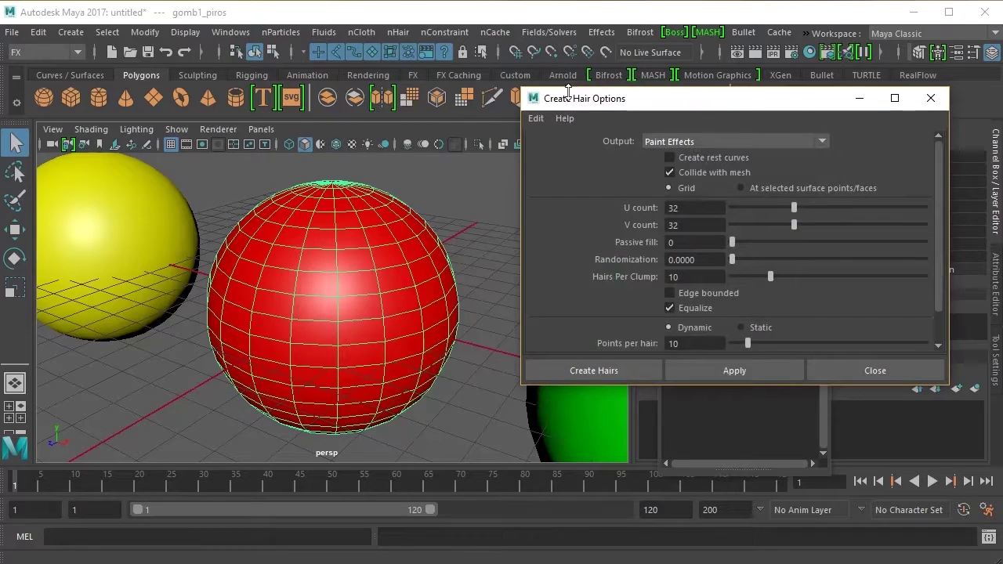
pyautogui.moveTo(572, 102); pyautogui.dragTo(554, 91)
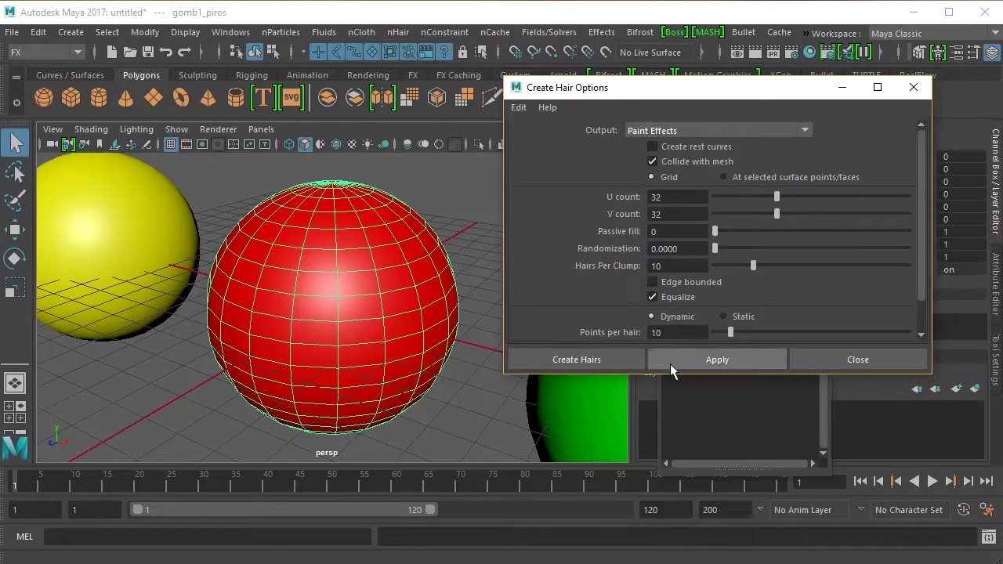
pyautogui.moveTo(674, 373); pyautogui.dragTo(683, 415)
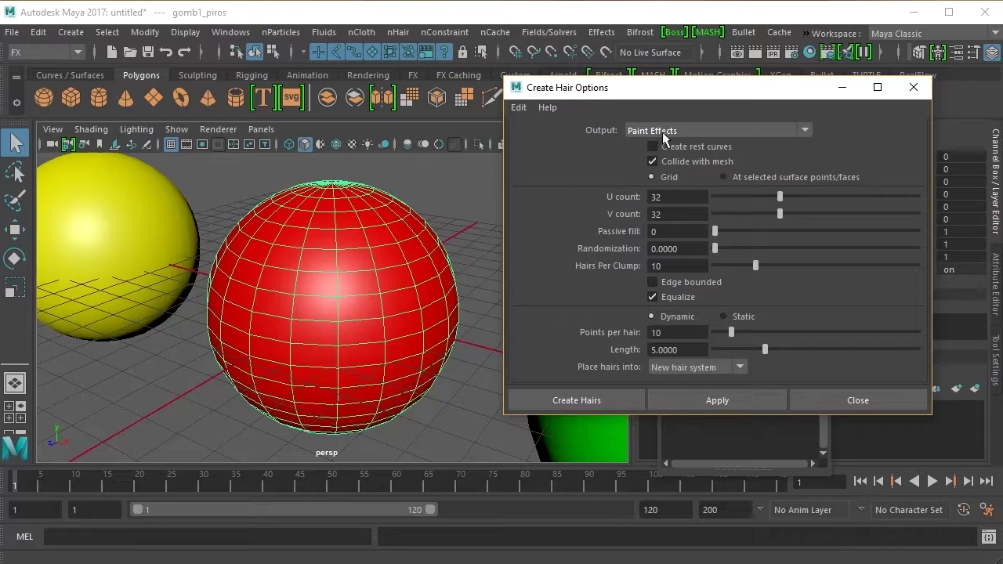
# - Try the other hair output types, then keep Paint Effects as the output
pyautogui.click(682, 133)
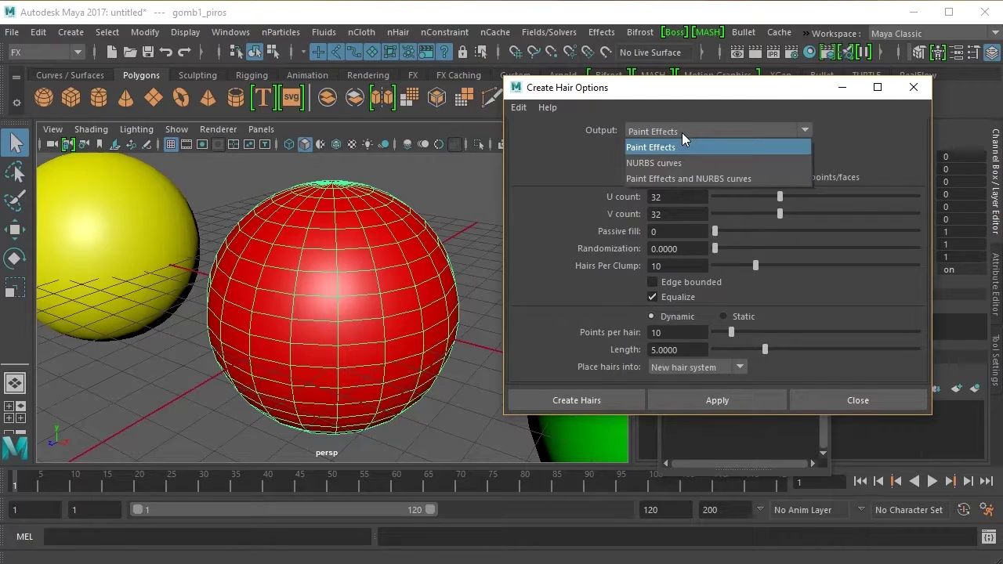
pyautogui.click(680, 162)
pyautogui.click(680, 130)
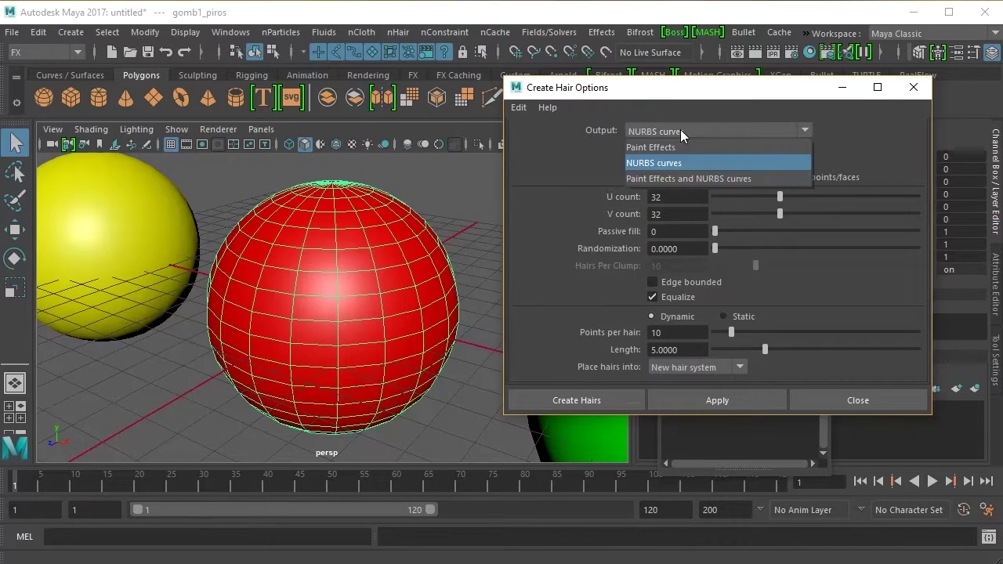
pyautogui.click(682, 179)
pyautogui.click(681, 131)
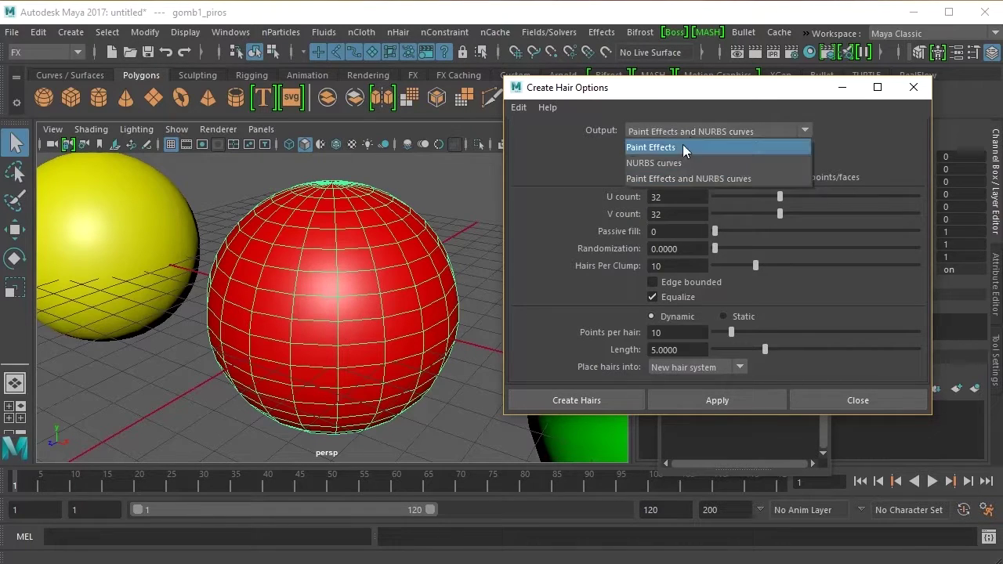
pyautogui.click(681, 146)
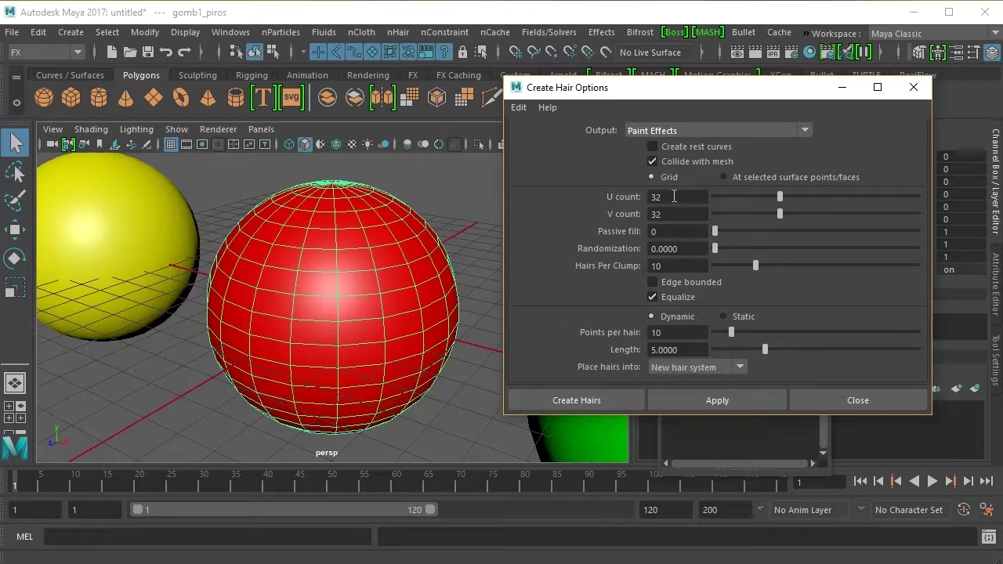
# - Set U count and V count to 8, keeping hairs in a new hair system
pyautogui.moveTo(674, 196); pyautogui.dragTo(647, 196)
pyautogui.write('8')
pyautogui.moveTo(673, 214); pyautogui.dragTo(653, 213)
pyautogui.write('8')
pyautogui.click(665, 197)
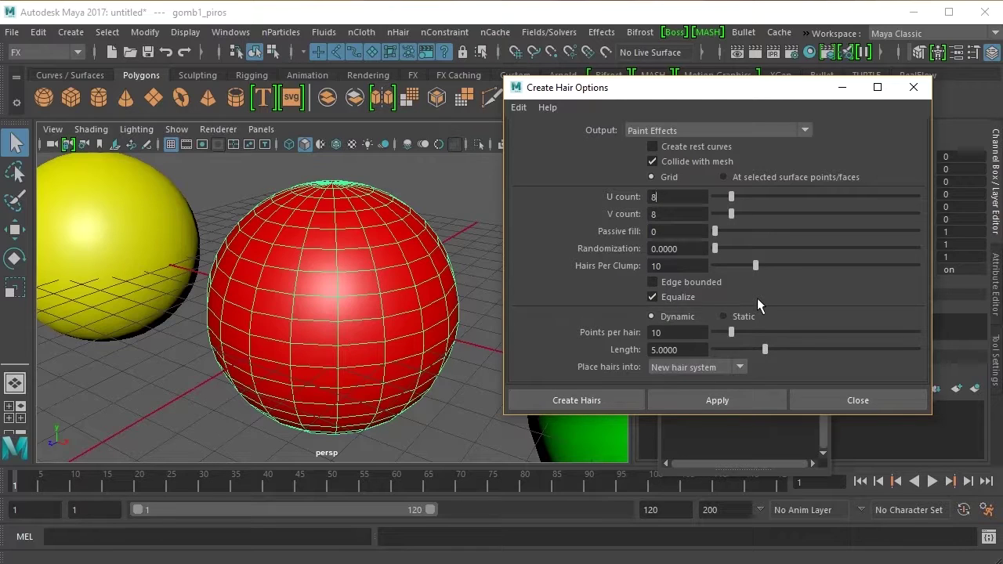
pyautogui.click(606, 395)
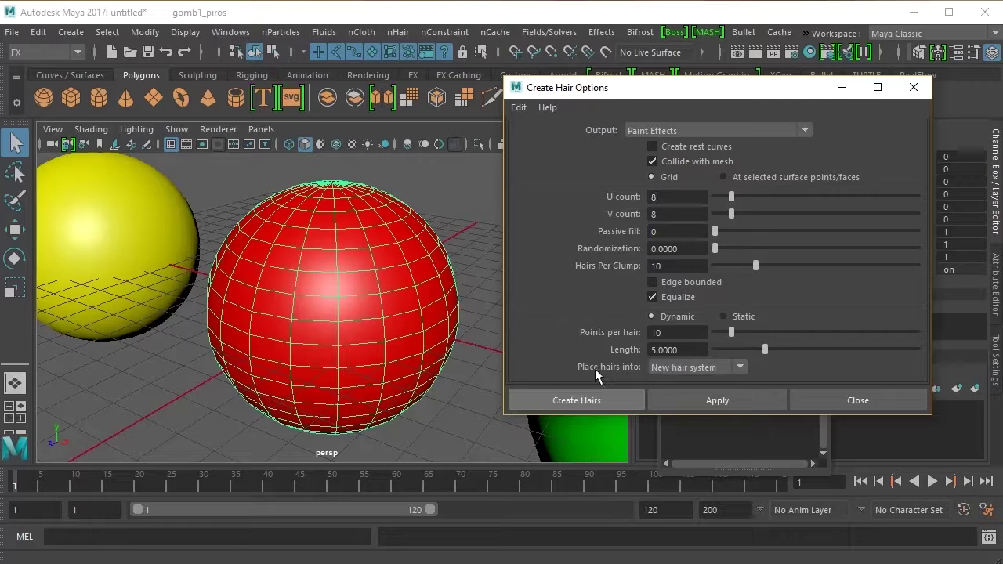
pyautogui.click(739, 366)
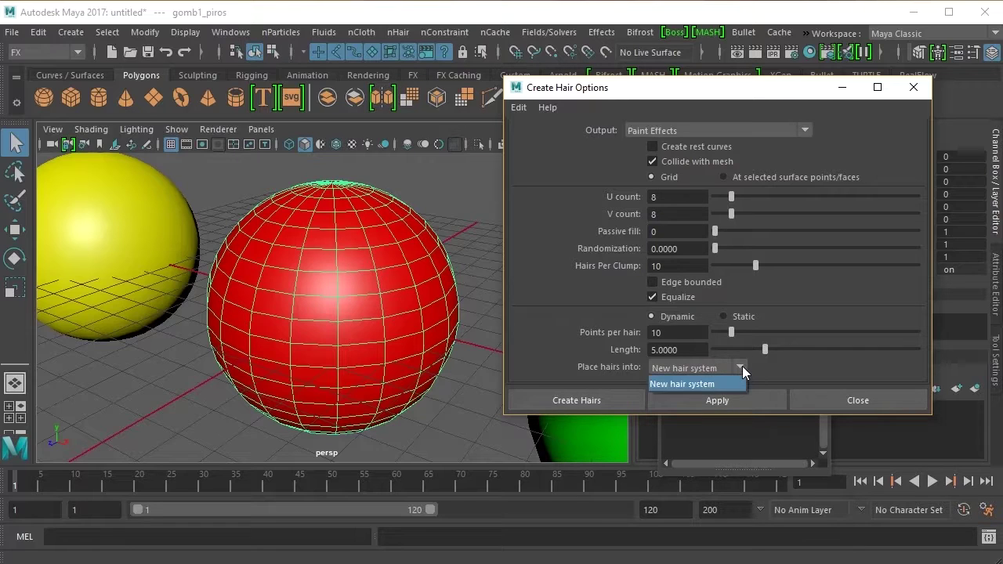
pyautogui.click(742, 367)
# - Create the hairs on the red sphere and inspect hairSystem1 and its follicles
pyautogui.click(600, 400)
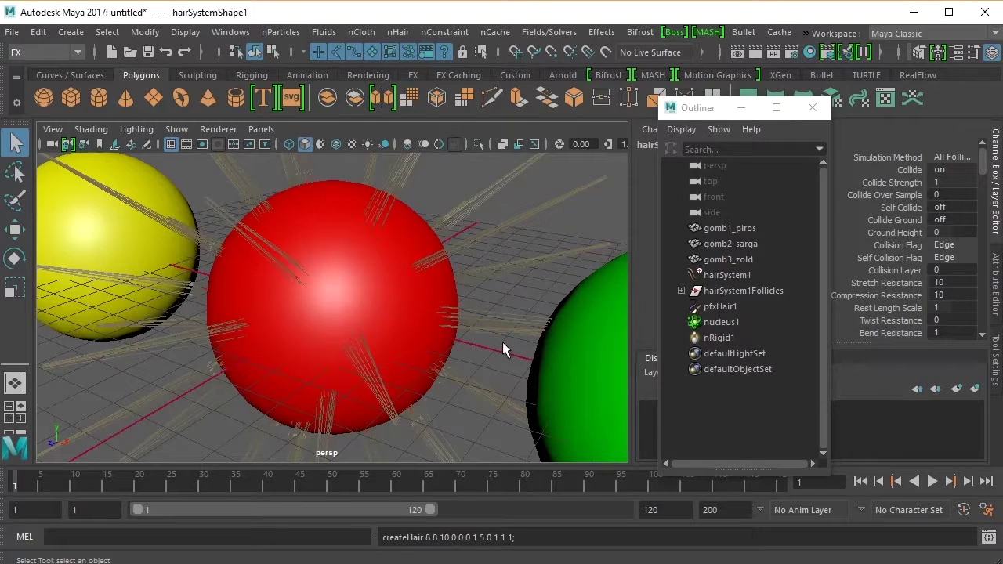
pyautogui.click(724, 276)
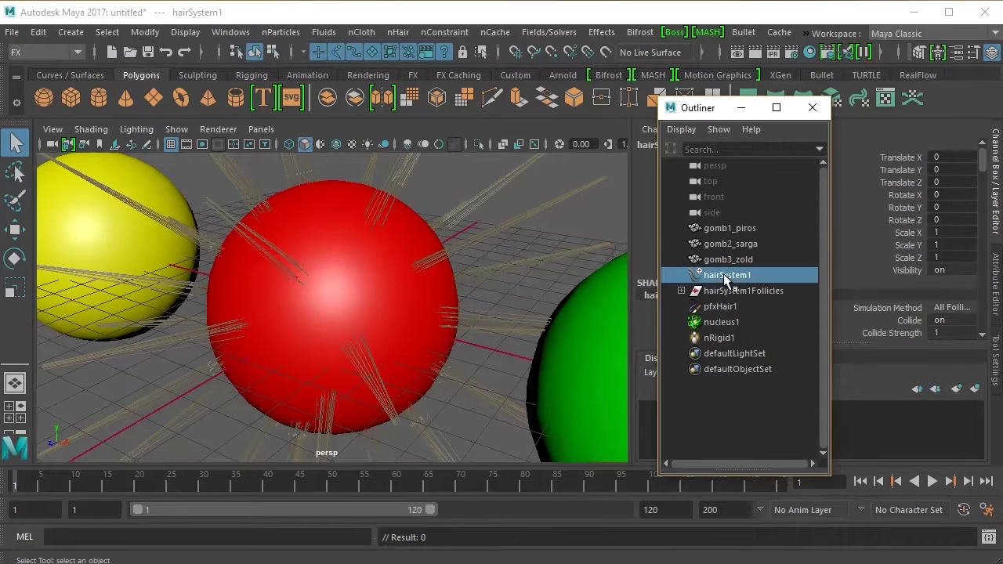
pyautogui.click(681, 291)
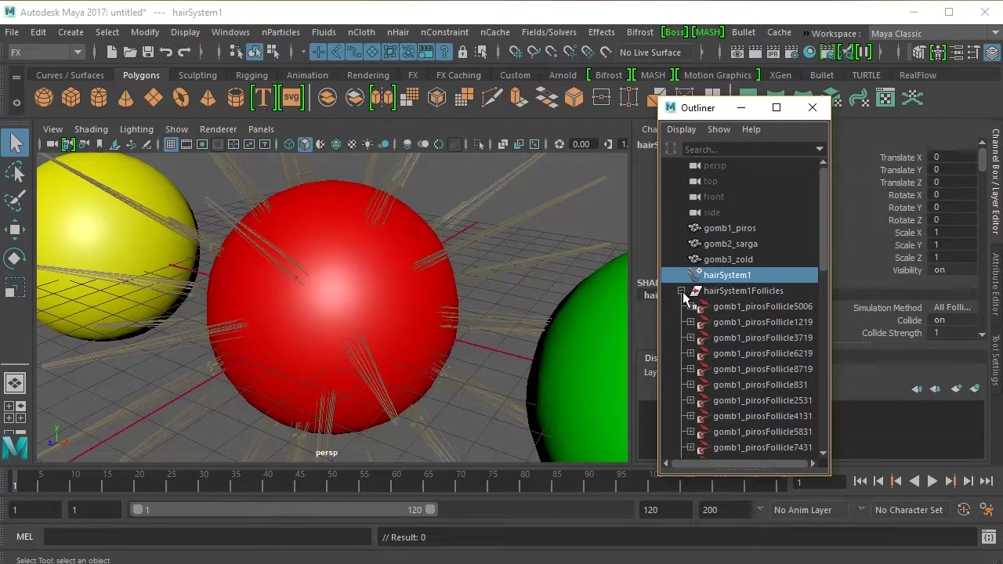
pyautogui.click(719, 305)
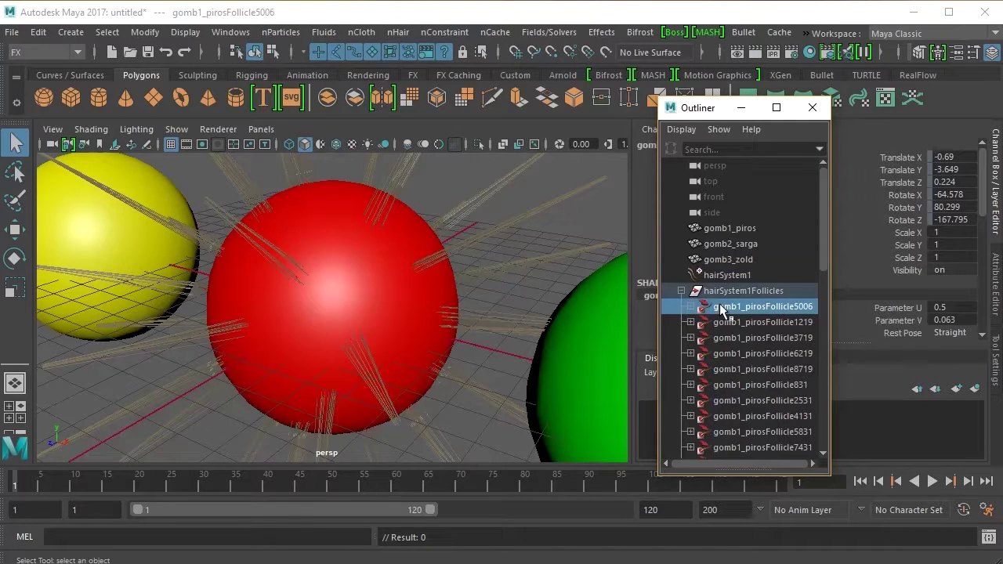
pyautogui.click(721, 323)
pyautogui.click(723, 338)
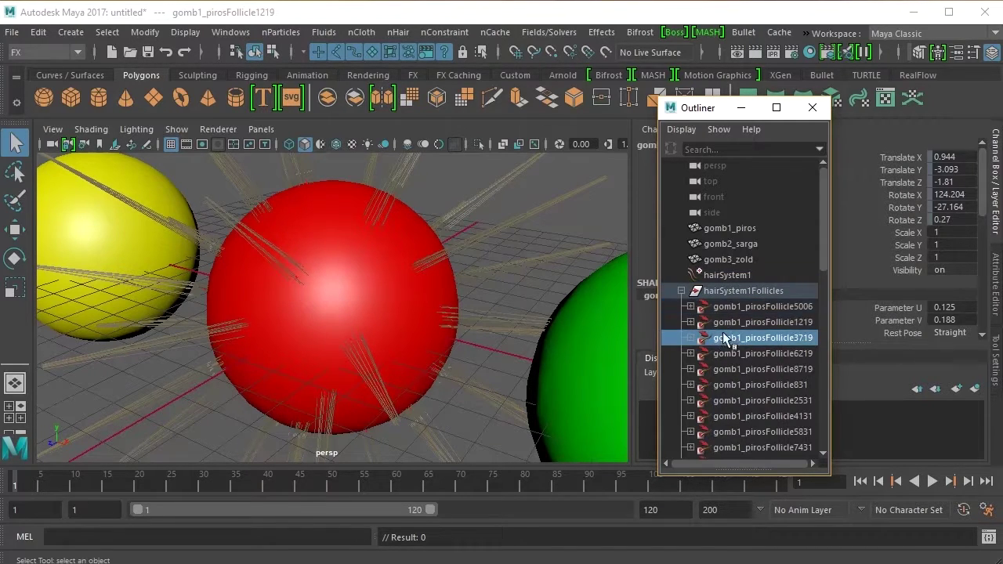
pyautogui.click(681, 291)
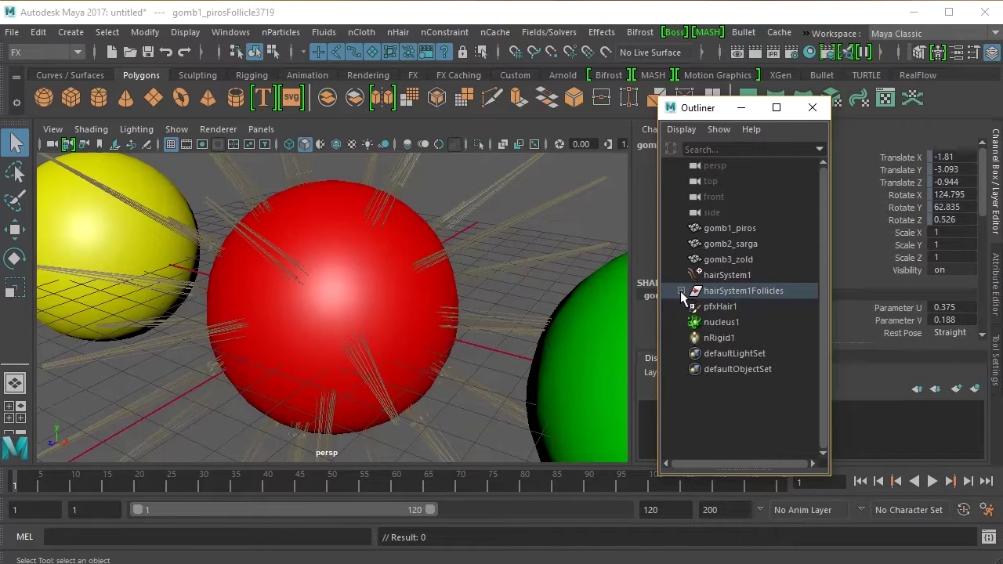
# - Check pfxHair1, nucleus1 and hairSystem1, then select the red sphere gomb1_piros
pyautogui.click(715, 308)
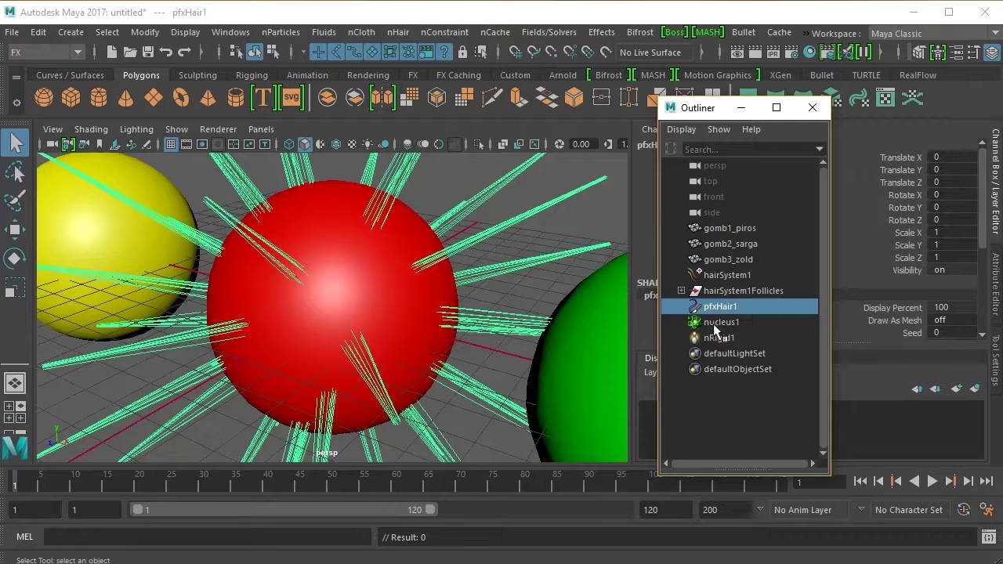
pyautogui.click(715, 328)
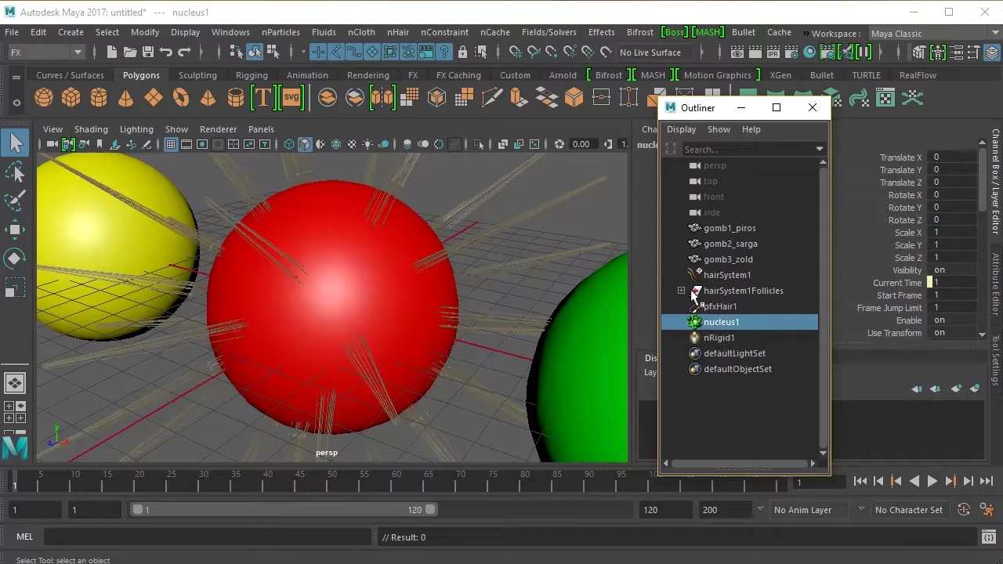
pyautogui.moveTo(696, 111); pyautogui.dragTo(596, 105)
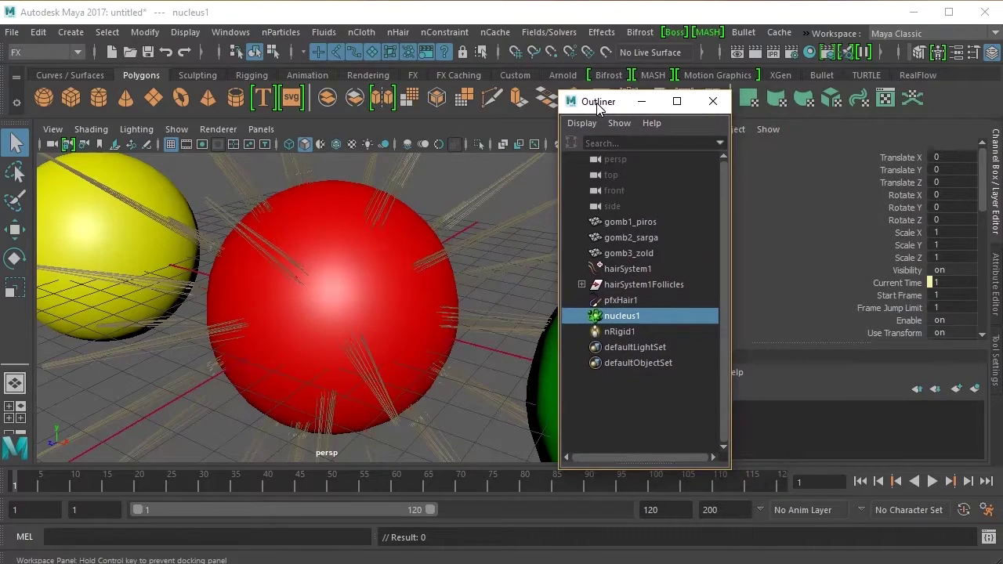
pyautogui.click(615, 269)
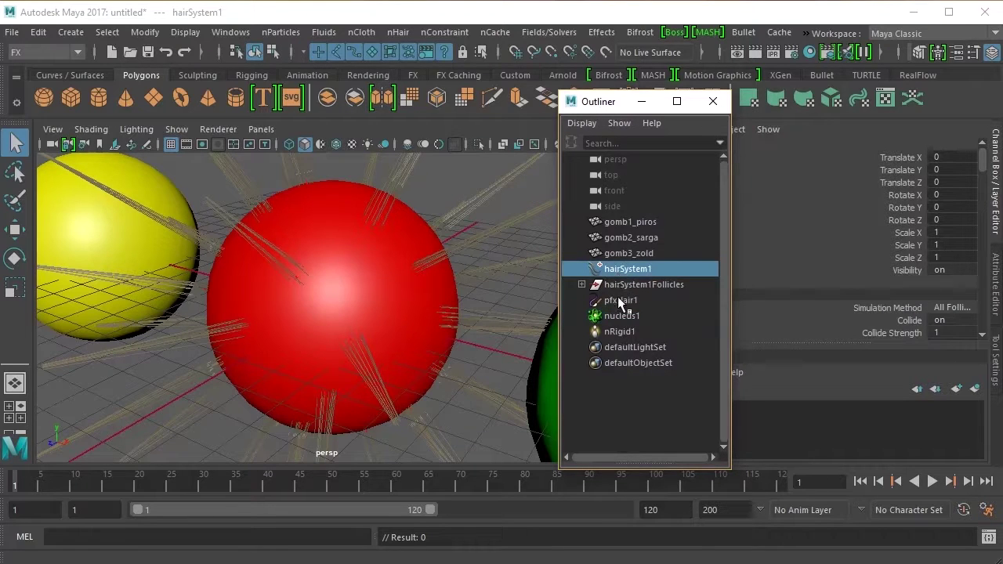
pyautogui.click(619, 301)
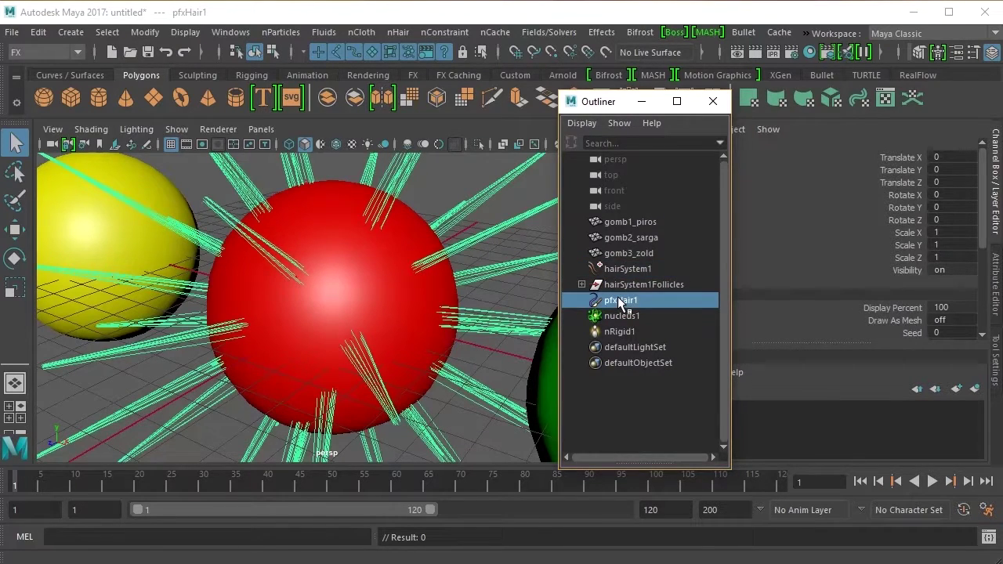
pyautogui.click(623, 272)
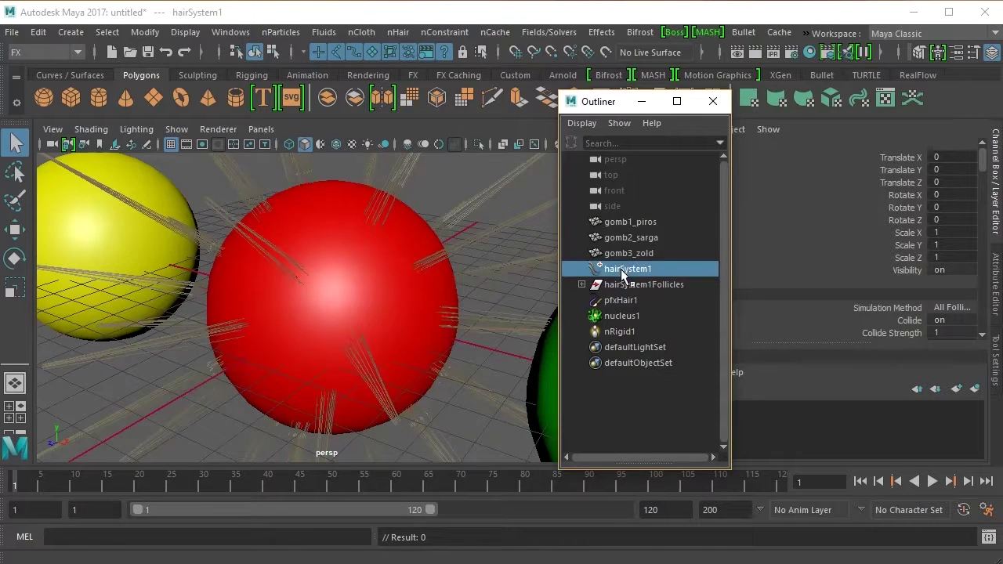
pyautogui.click(631, 222)
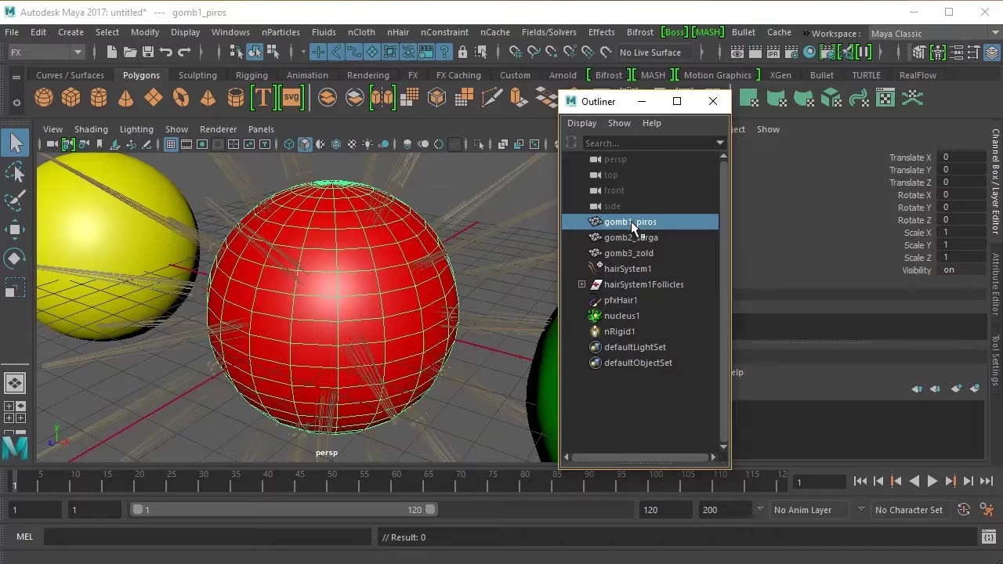
pyautogui.click(932, 482)
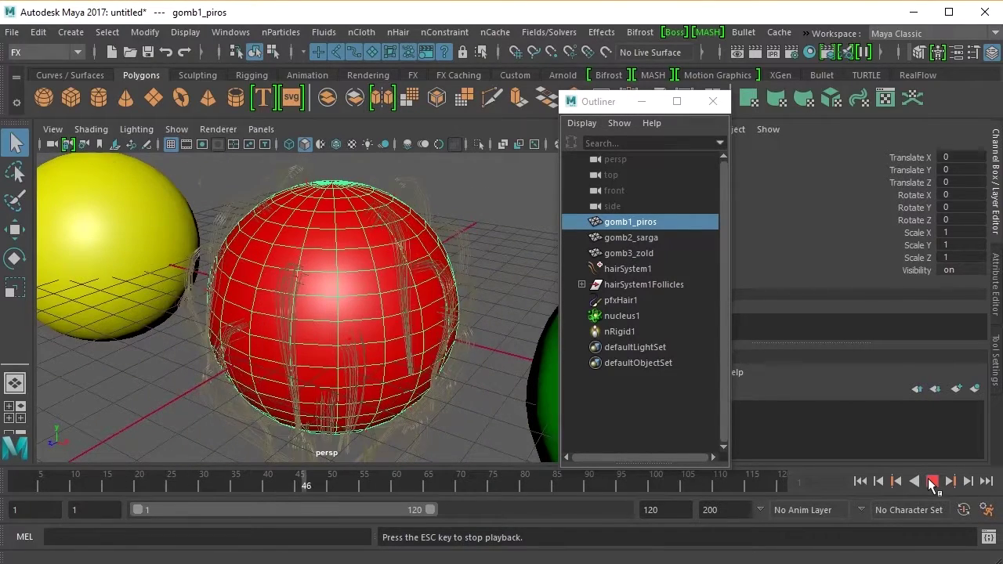
pyautogui.click(931, 482)
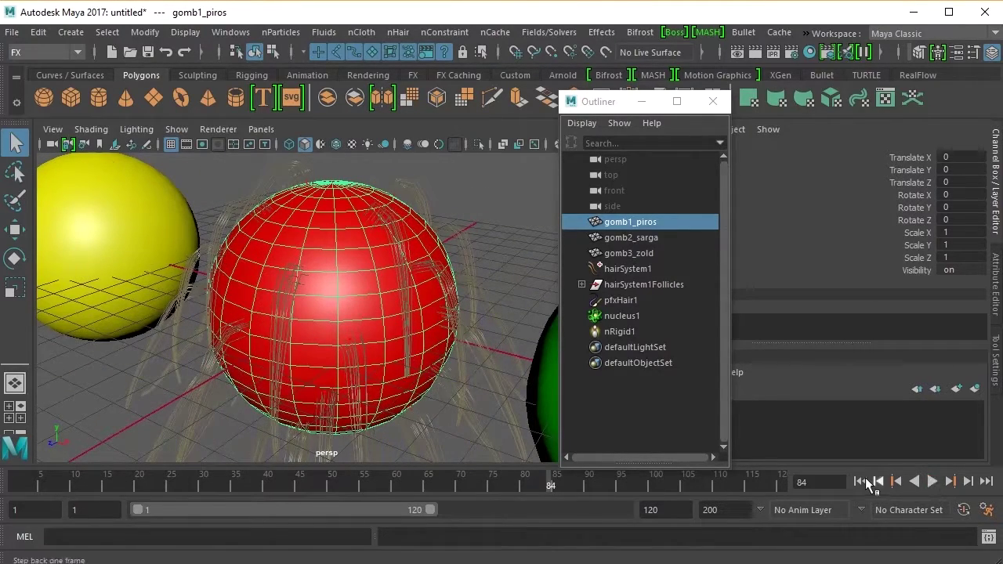
pyautogui.click(859, 481)
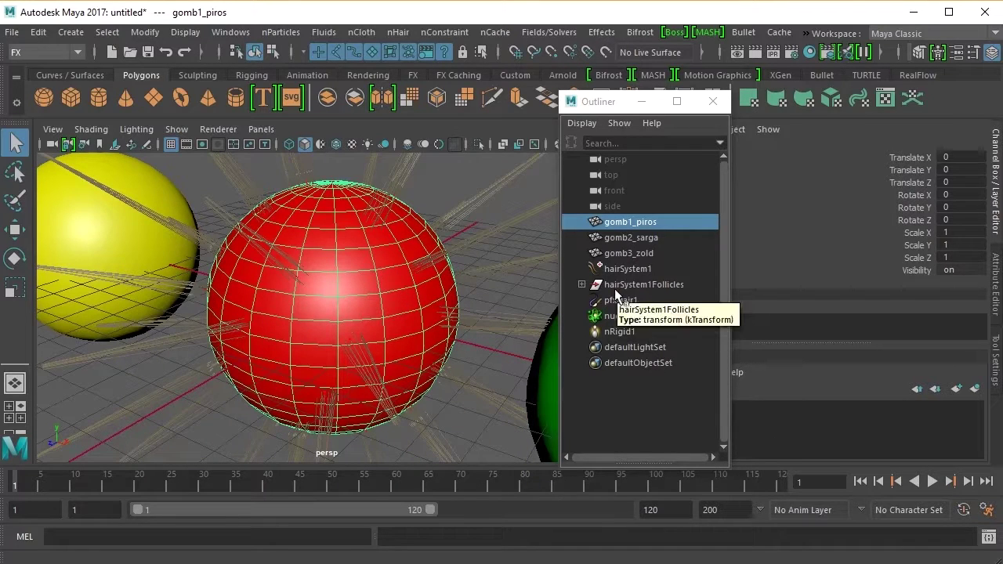
# - Rename hairSystem1 to hairSystem_piros in the Channel Box
pyautogui.click(622, 271)
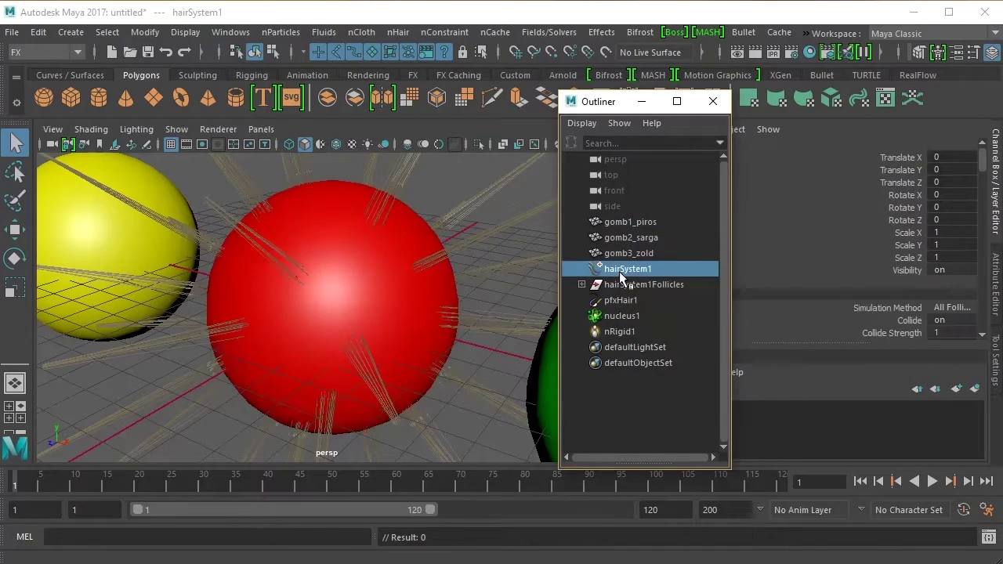
pyautogui.moveTo(602, 103); pyautogui.dragTo(485, 105)
pyautogui.click(679, 144)
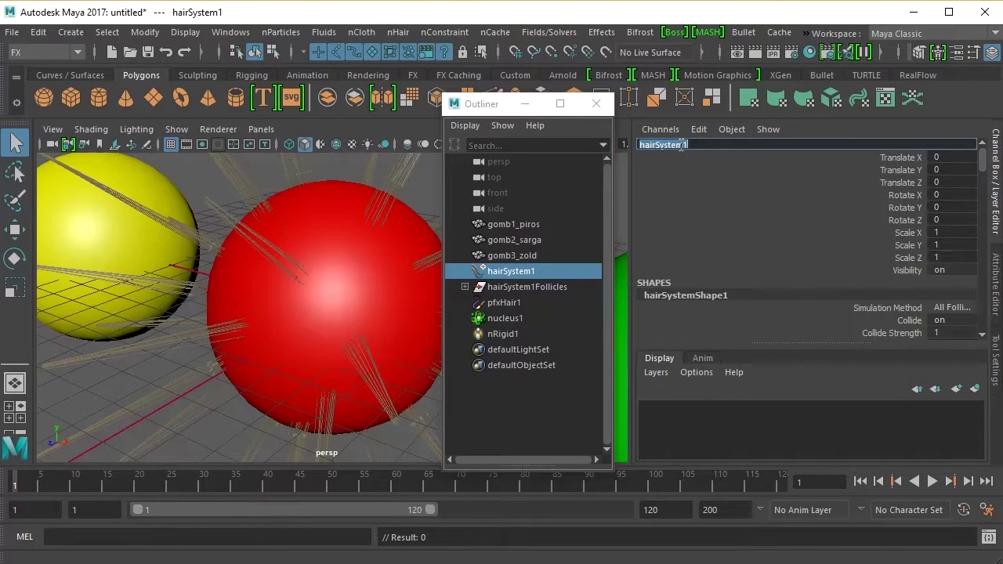
pyautogui.click(700, 145)
pyautogui.press('BackSpace')
pyautogui.write('_pi')
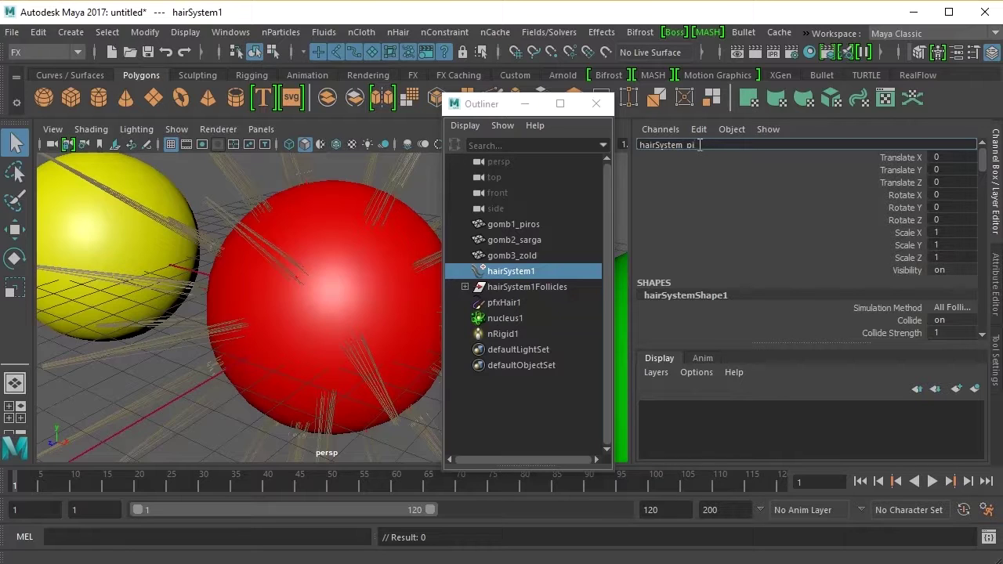
pyautogui.write('ros')
pyautogui.press('Return')
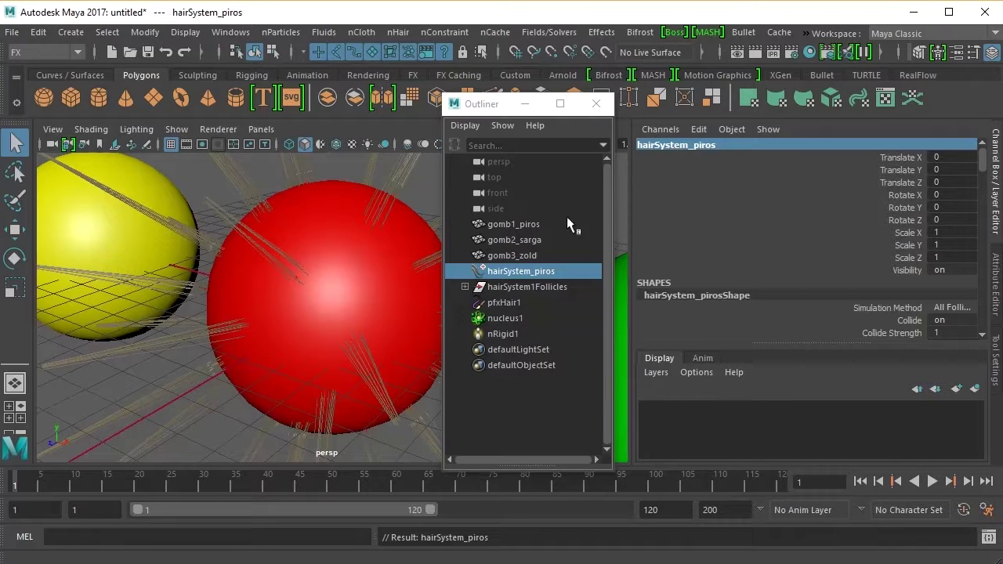
# - Rename the follicles group to hairSystem_pirosFollicles
pyautogui.click(522, 286)
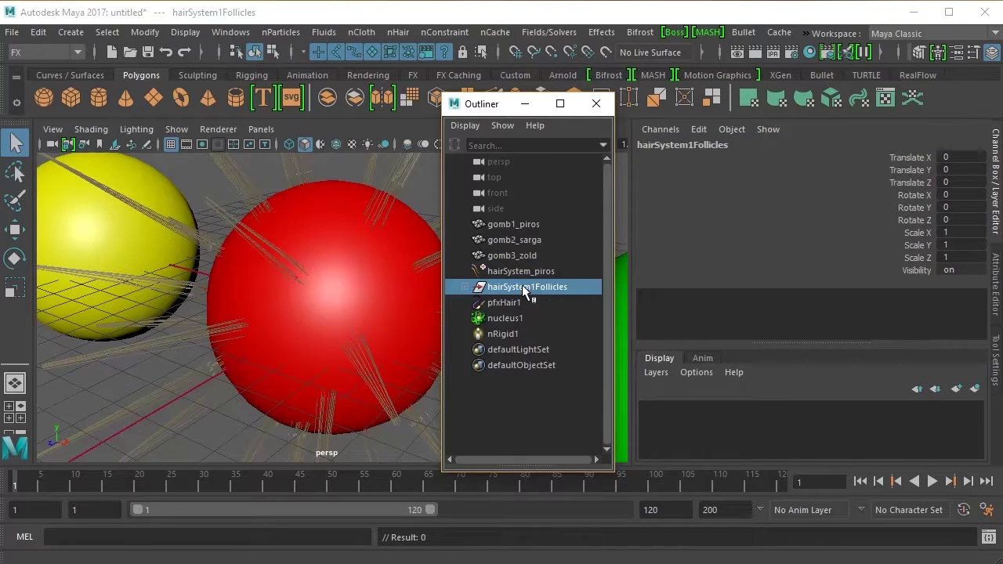
pyautogui.click(680, 146)
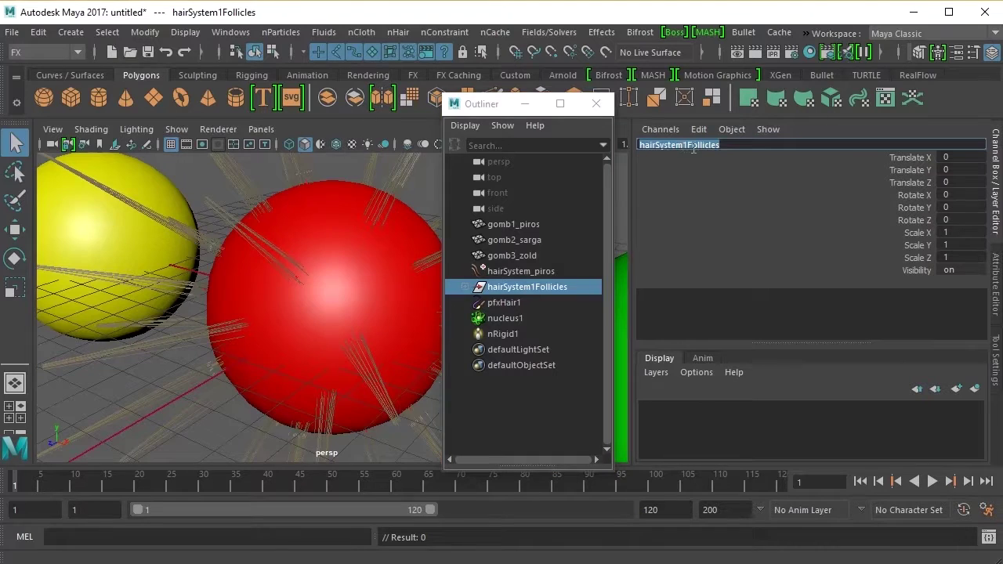
pyautogui.click(734, 145)
pyautogui.press('BackSpace')
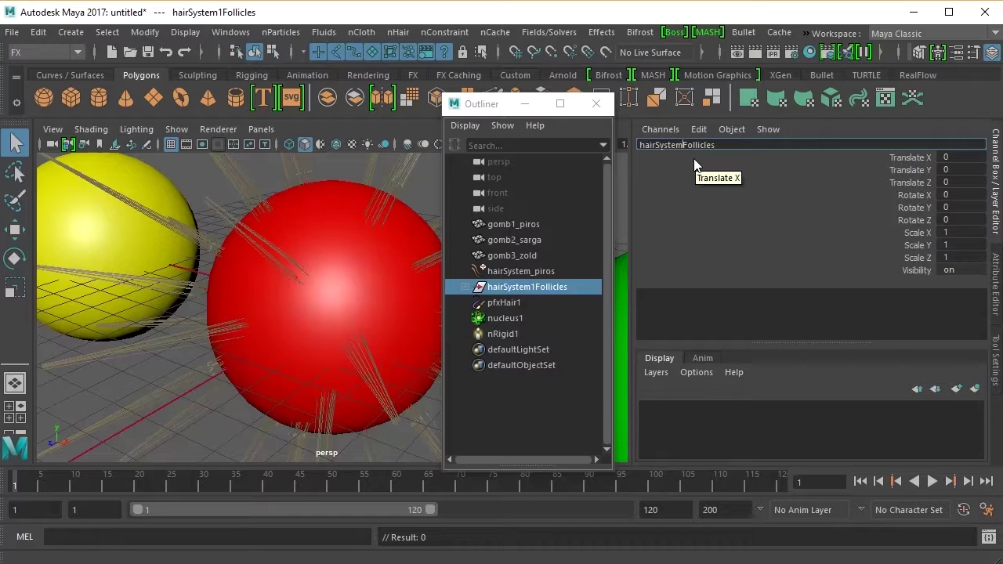
pyautogui.write('_')
pyautogui.press('BackSpace')
pyautogui.write('_piros')
pyautogui.press('Return')
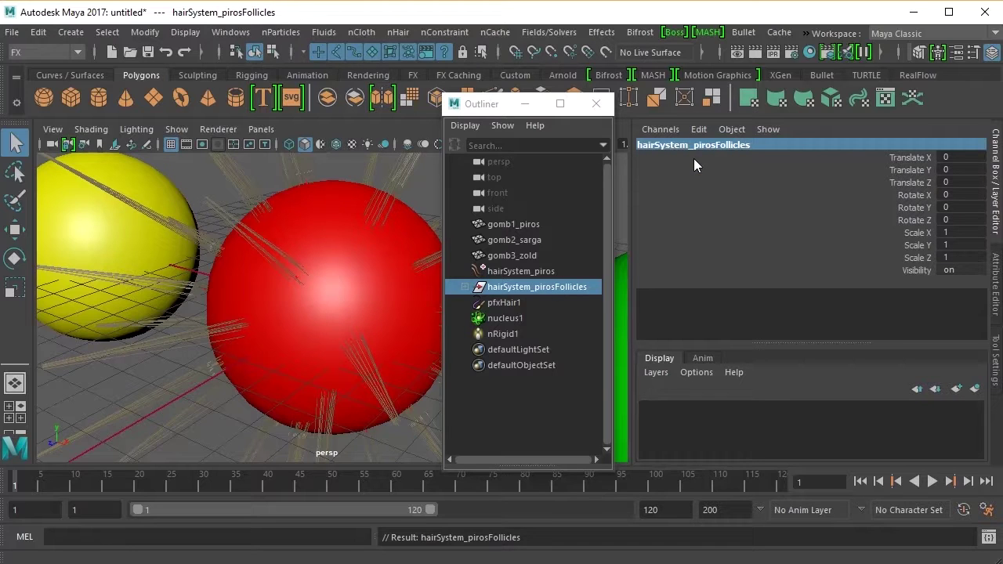
# - Rename pfxHair1 to pfxHair_piros
pyautogui.click(518, 303)
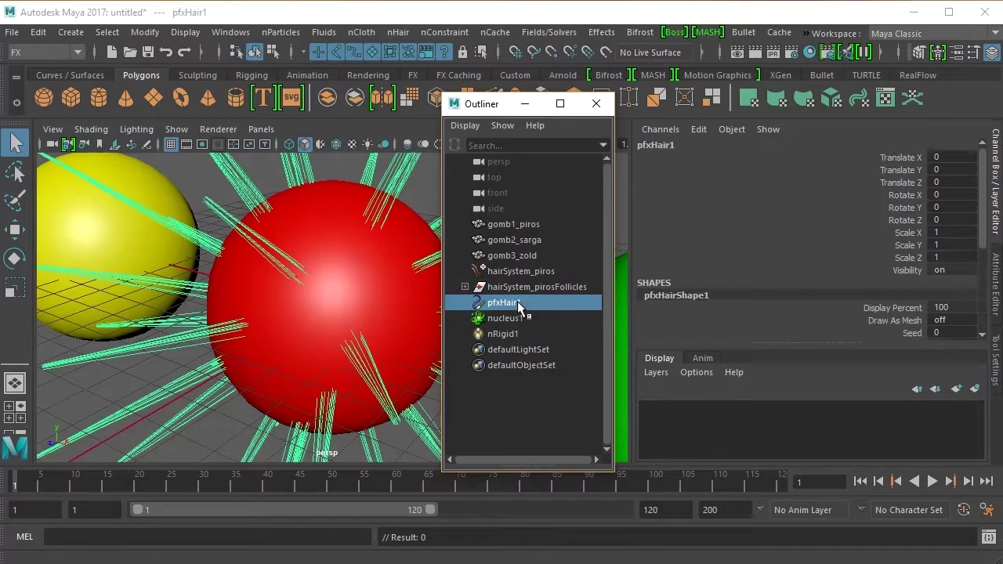
pyautogui.doubleClick(662, 146)
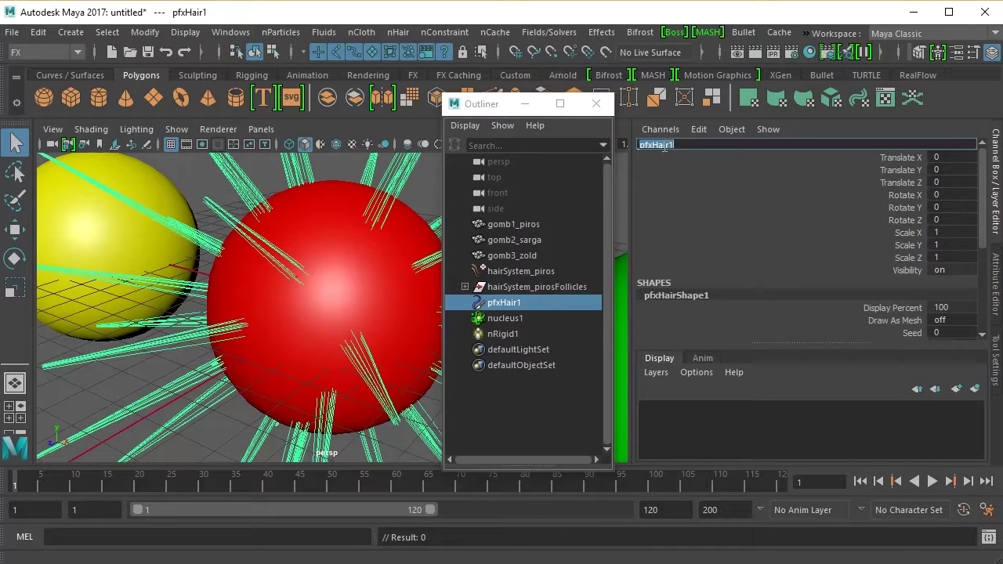
pyautogui.click(686, 145)
pyautogui.press('BackSpace')
pyautogui.write('_piros')
pyautogui.press('Return')
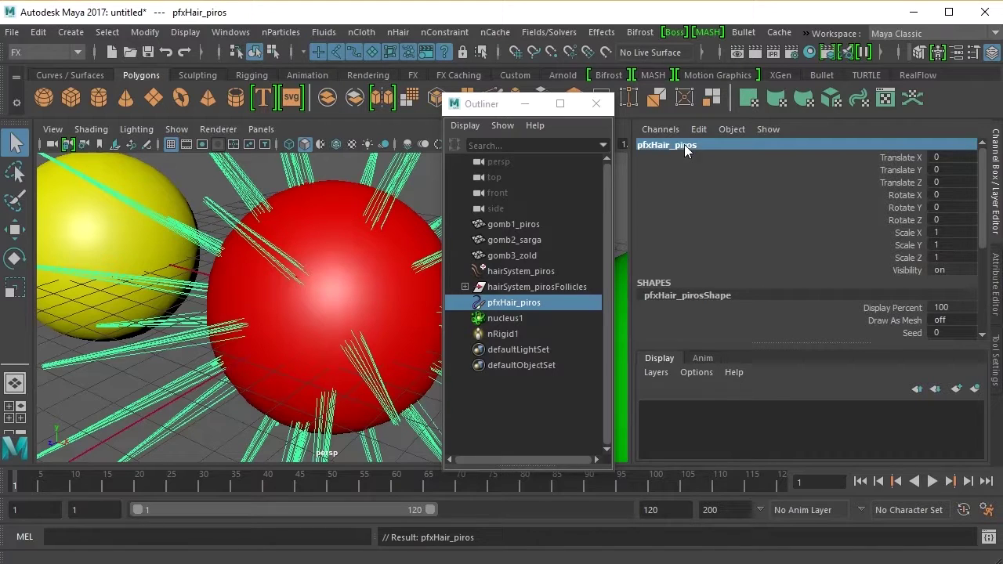
# - Rename nucleus1 to nucleus_piros
pyautogui.click(516, 319)
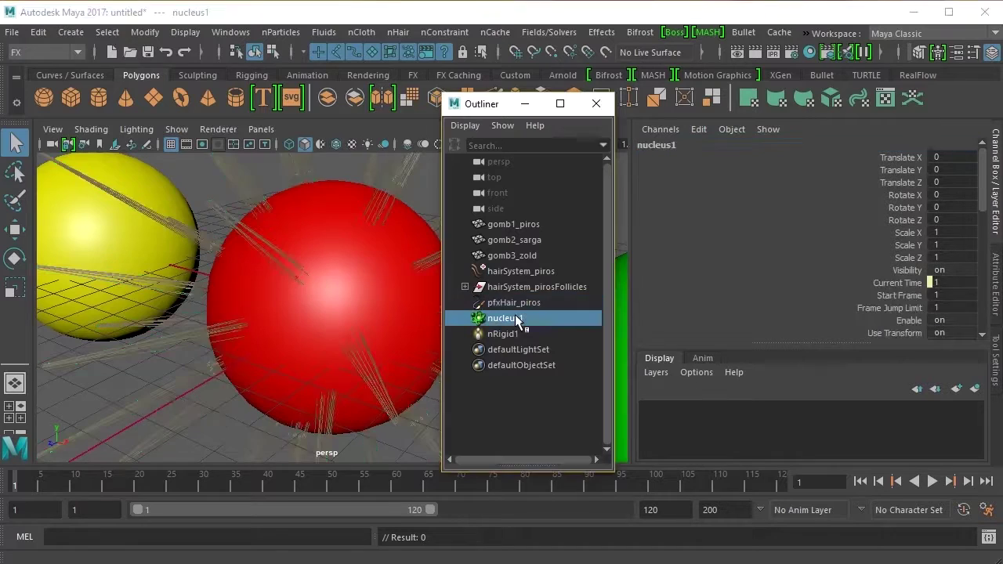
pyautogui.click(650, 147)
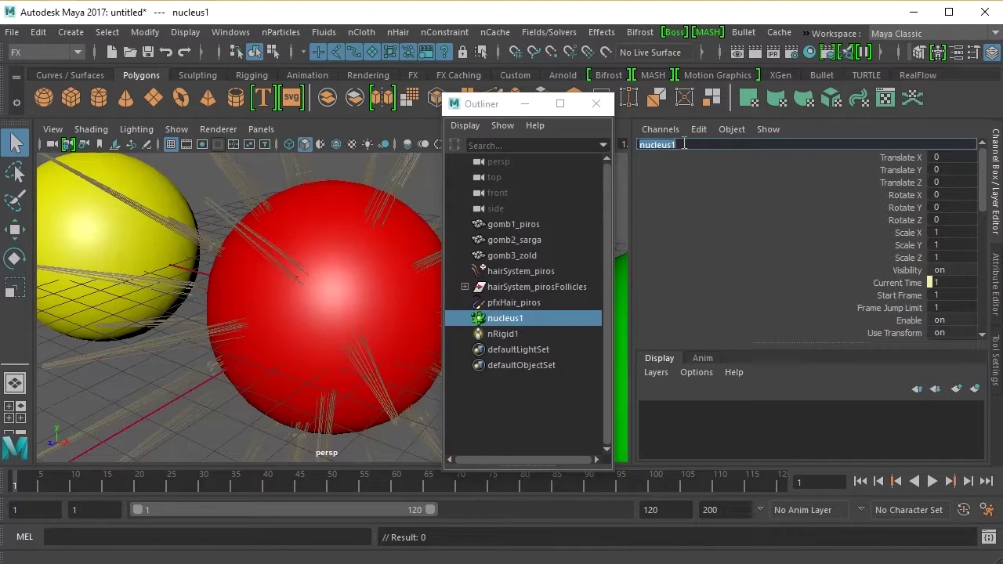
pyautogui.click(683, 144)
pyautogui.press('BackSpace')
pyautogui.write('_piros')
pyautogui.press('Return')
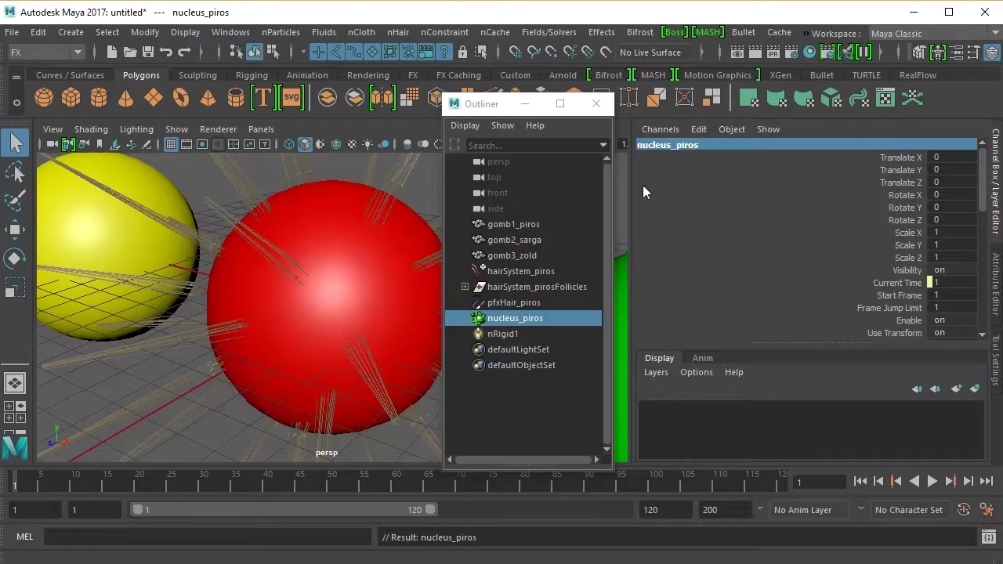
# - Rename nRigid1 to nRigid_piros
pyautogui.click(515, 333)
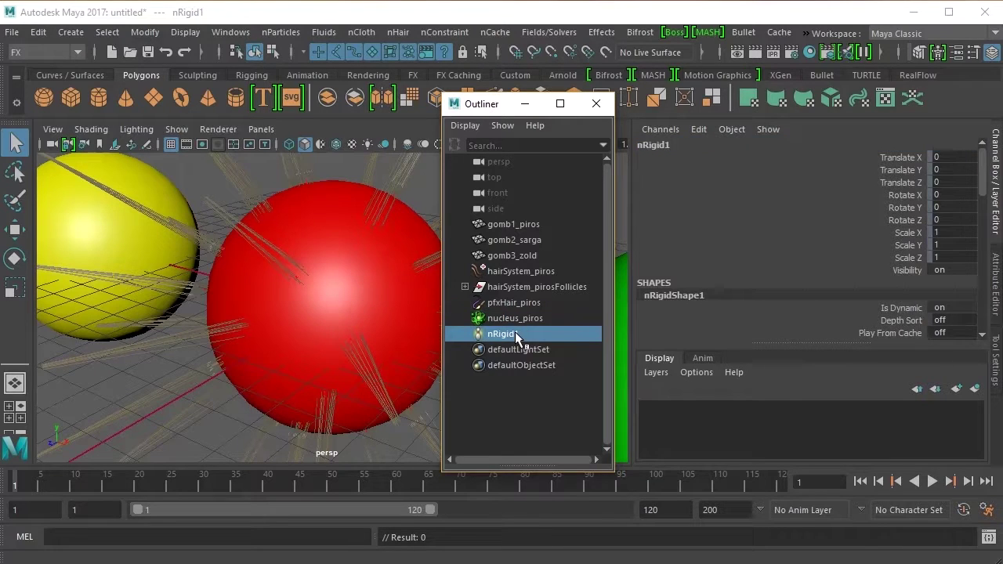
pyautogui.doubleClick(666, 144)
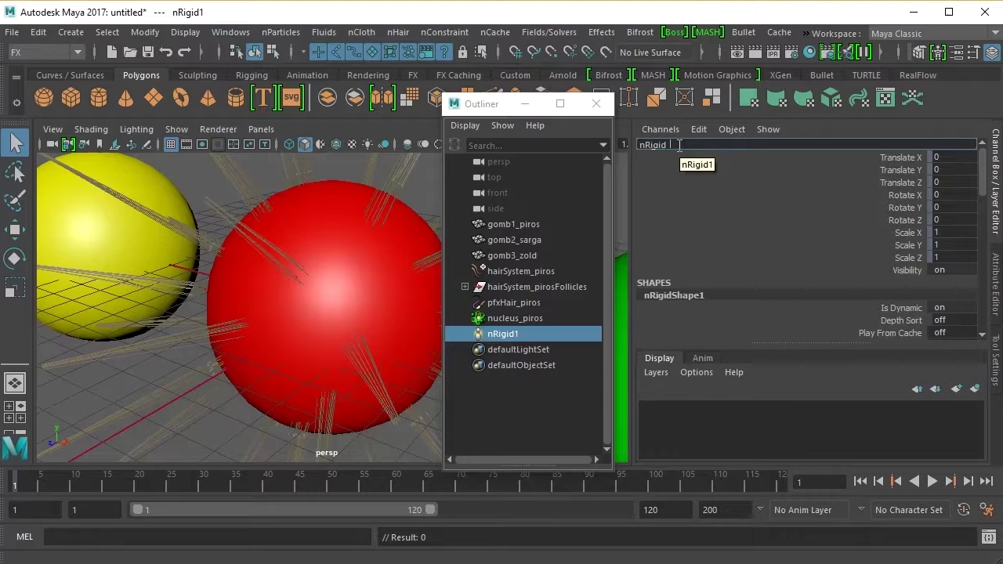
pyautogui.write('piros')
pyautogui.press('Return')
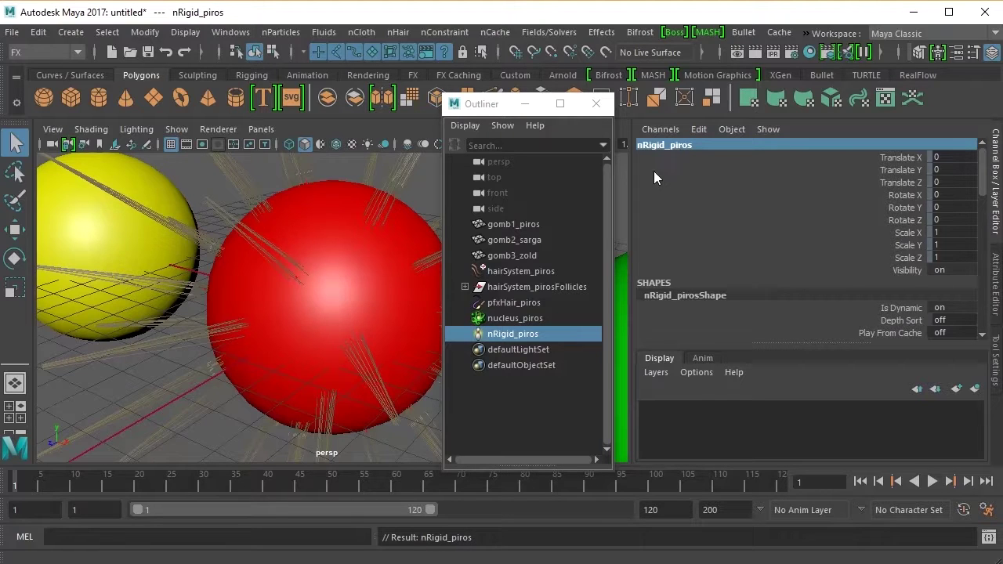
# - Select the red sphere and set the playback end frame to 1200
pyautogui.click(513, 267)
pyautogui.click(523, 242)
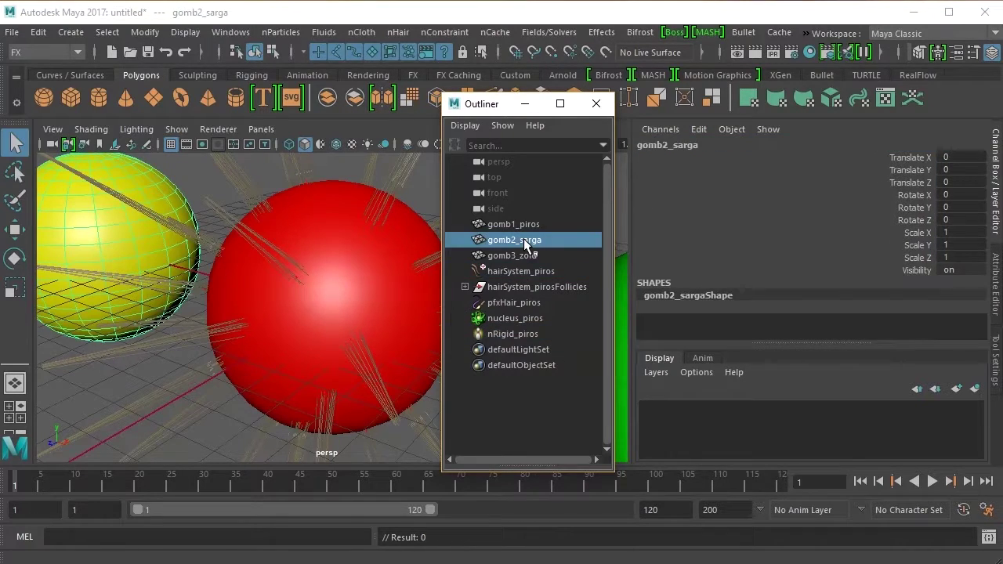
pyautogui.click(526, 224)
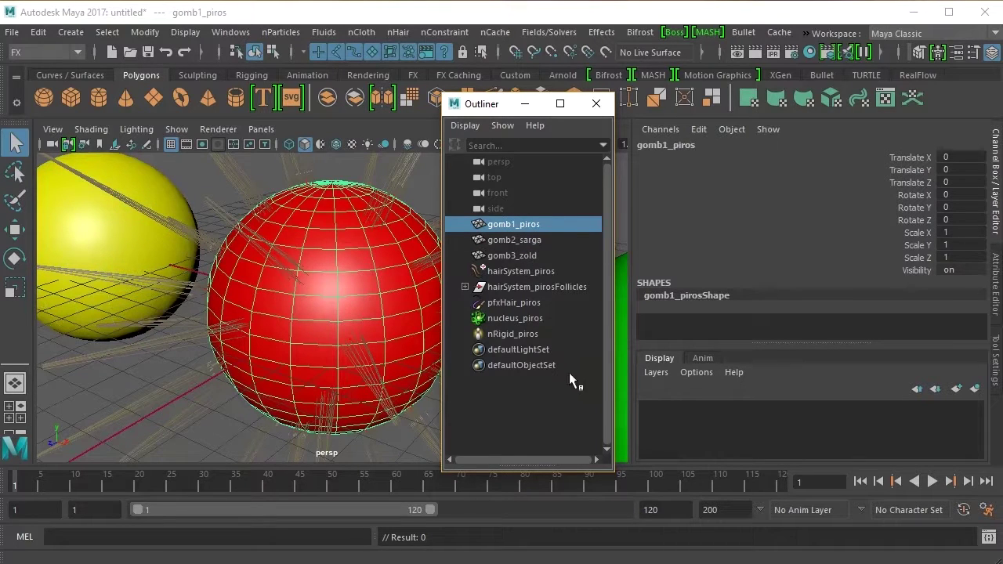
pyautogui.click(670, 509)
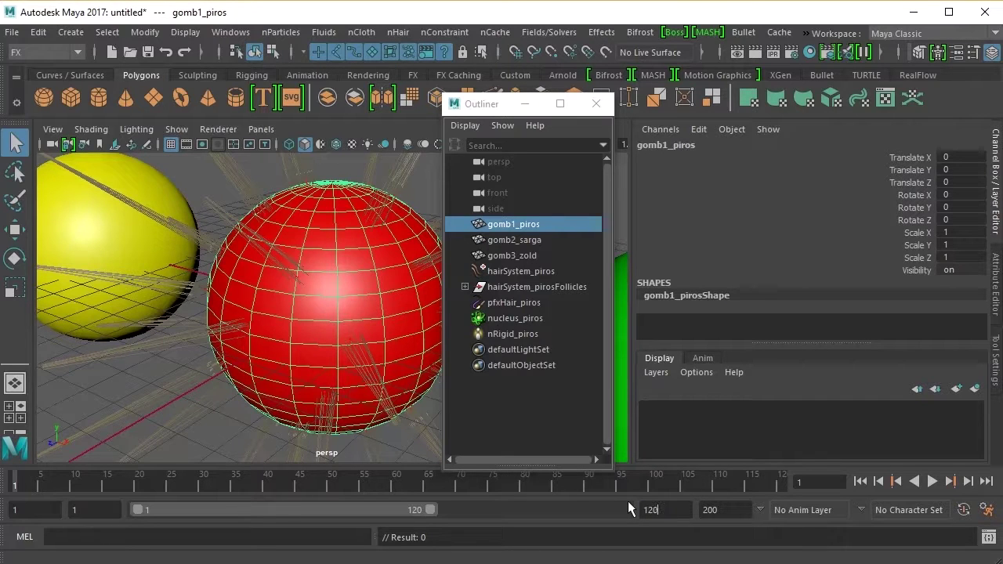
pyautogui.write('00')
pyautogui.click(737, 514)
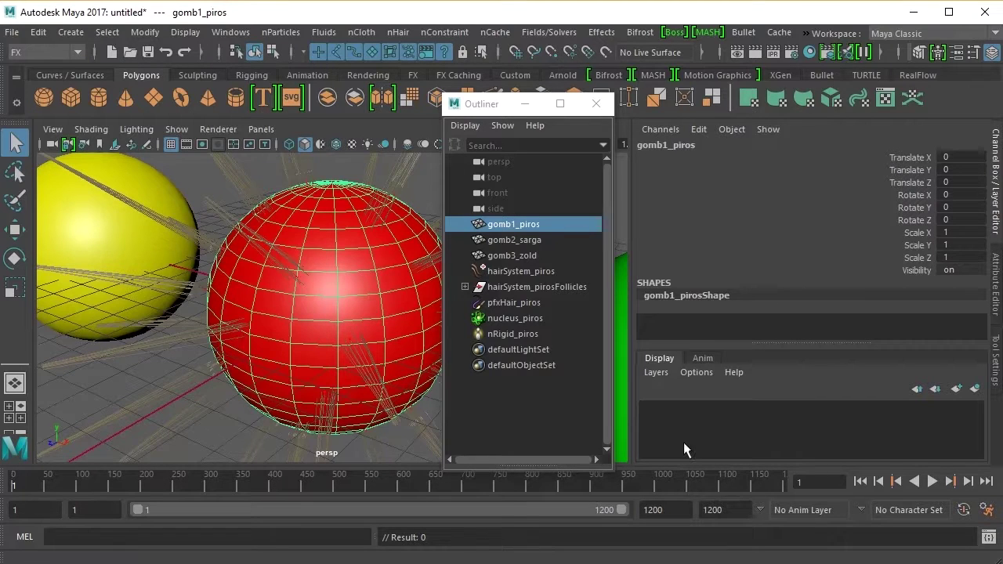
# - Play the hair simulation, then stop it and rewind to frame 1
pyautogui.click(932, 481)
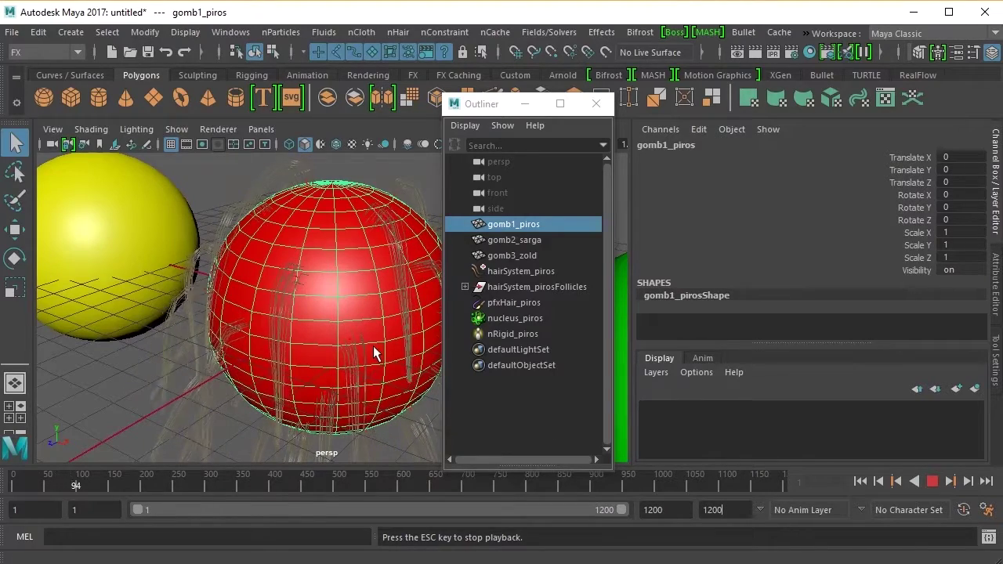
pyautogui.moveTo(381, 299)
pyautogui.keyDown('alt'); pyautogui.mouseDown()
pyautogui.moveTo(305, 283)
pyautogui.moveTo(352, 297)
pyautogui.moveTo(381, 291)
pyautogui.mouseUp(); pyautogui.keyUp('alt')
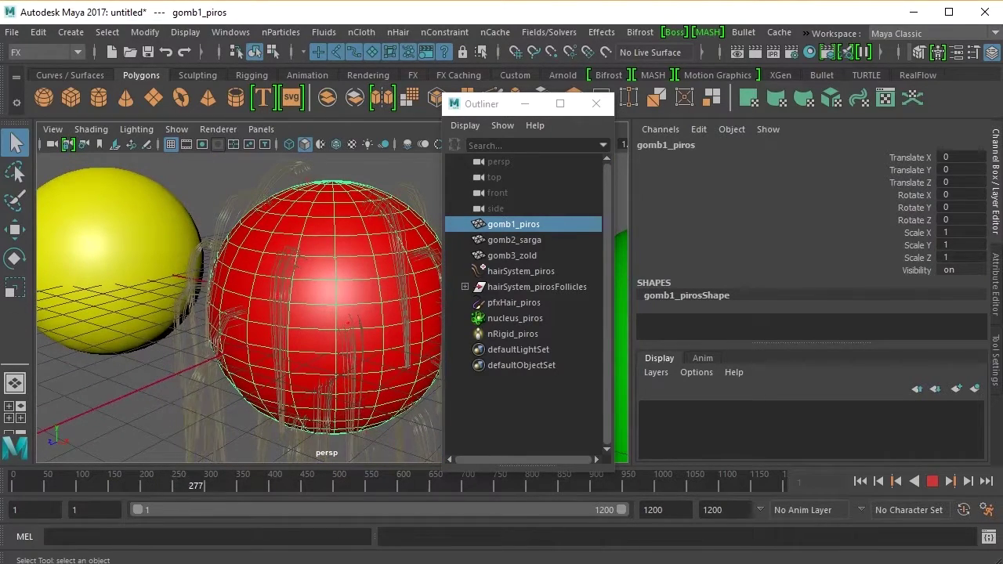
pyautogui.click(15, 232)
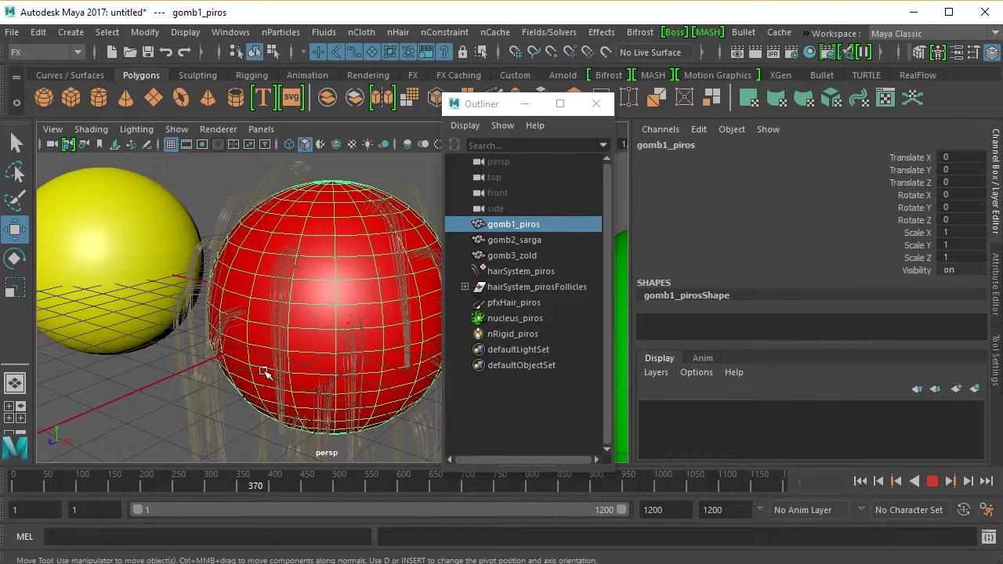
pyautogui.click(932, 481)
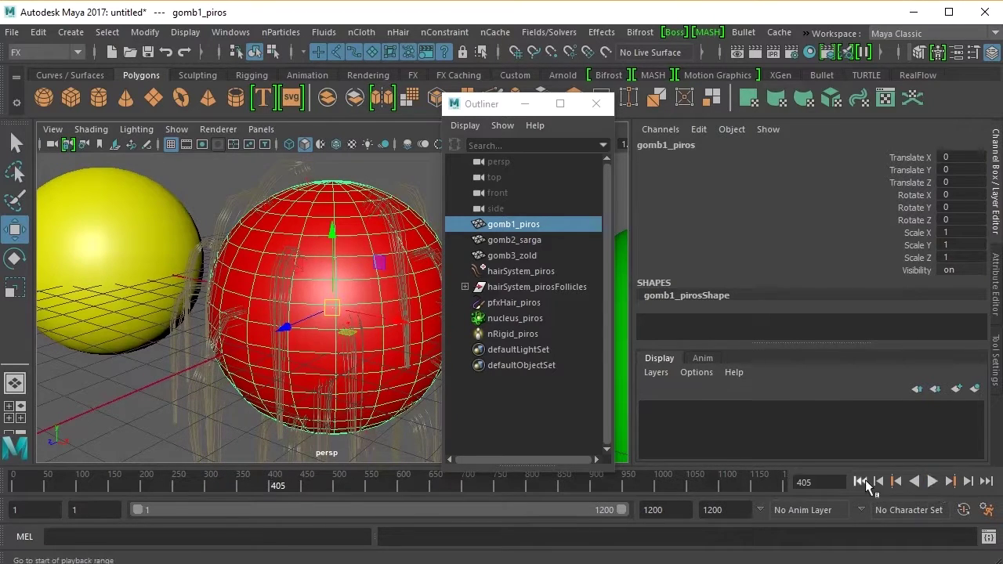
pyautogui.click(859, 481)
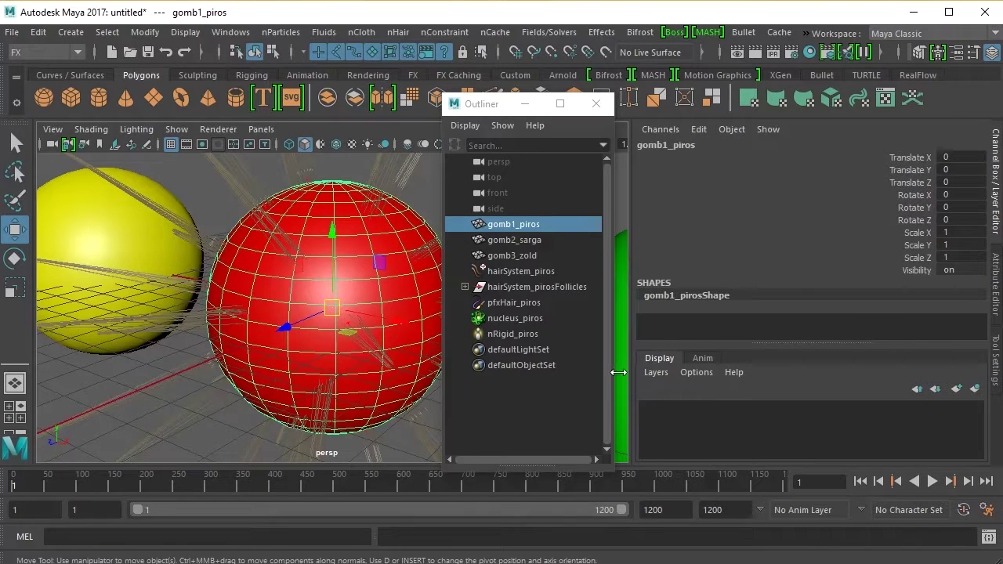
pyautogui.click(548, 32)
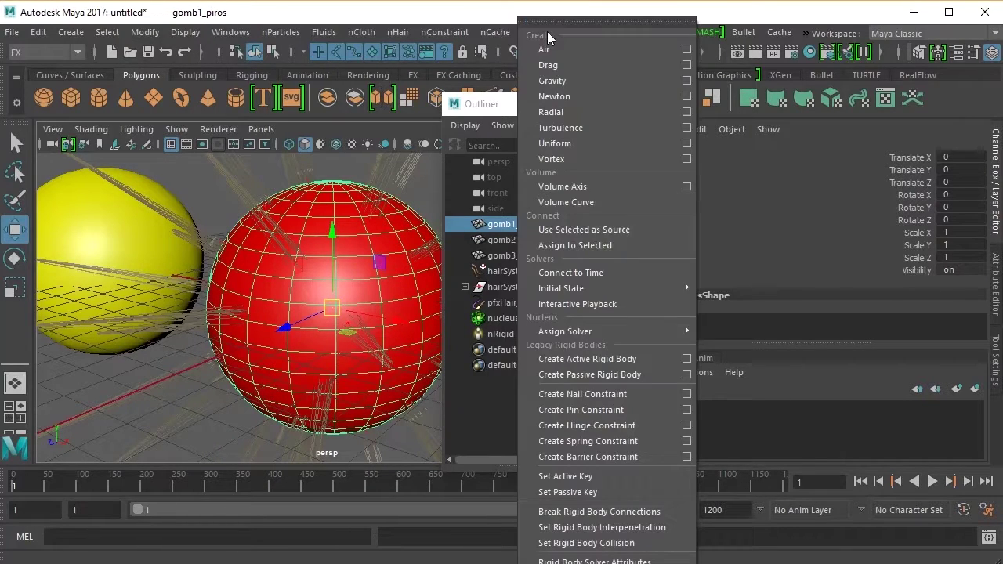
# - Run Interactive Playback and drag the red sphere along Z so its hair reacts
pyautogui.click(568, 304)
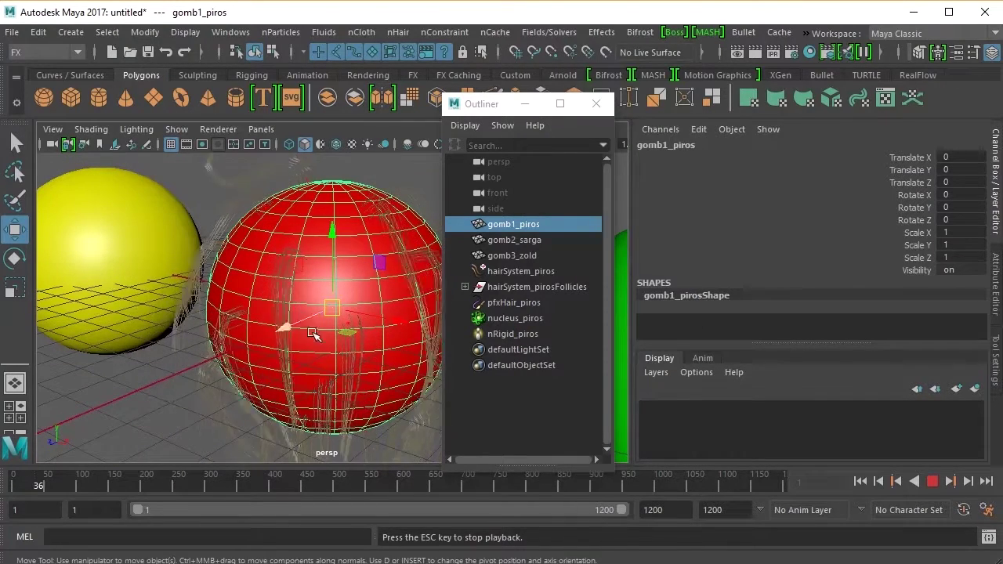
pyautogui.moveTo(313, 316)
pyautogui.mouseDown()
pyautogui.moveTo(273, 330)
pyautogui.moveTo(345, 304)
pyautogui.moveTo(246, 340)
pyautogui.moveTo(329, 313)
pyautogui.mouseUp()
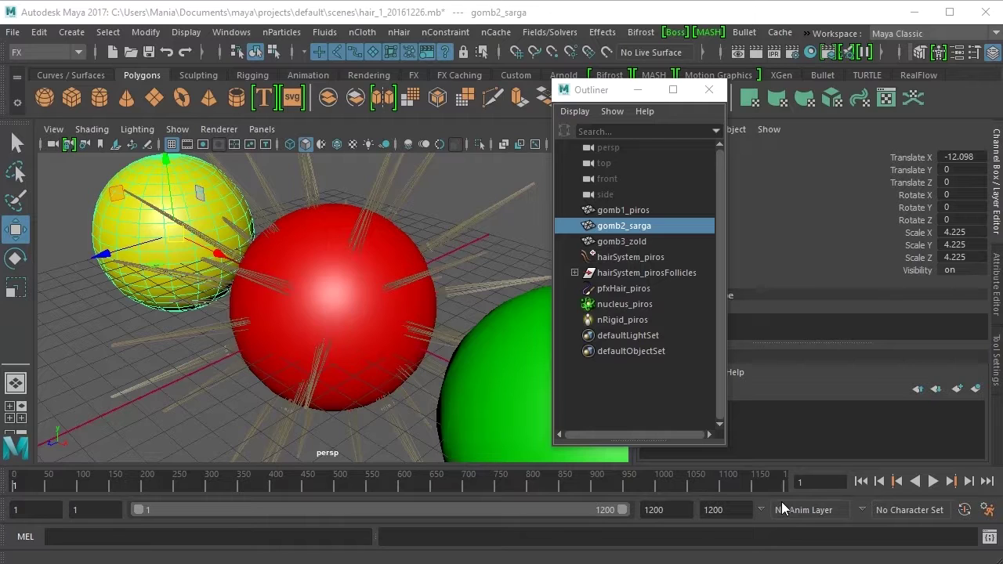
# - Play the red sphere's hair to frame 84, then rewind to frame 1
pyautogui.click(932, 481)
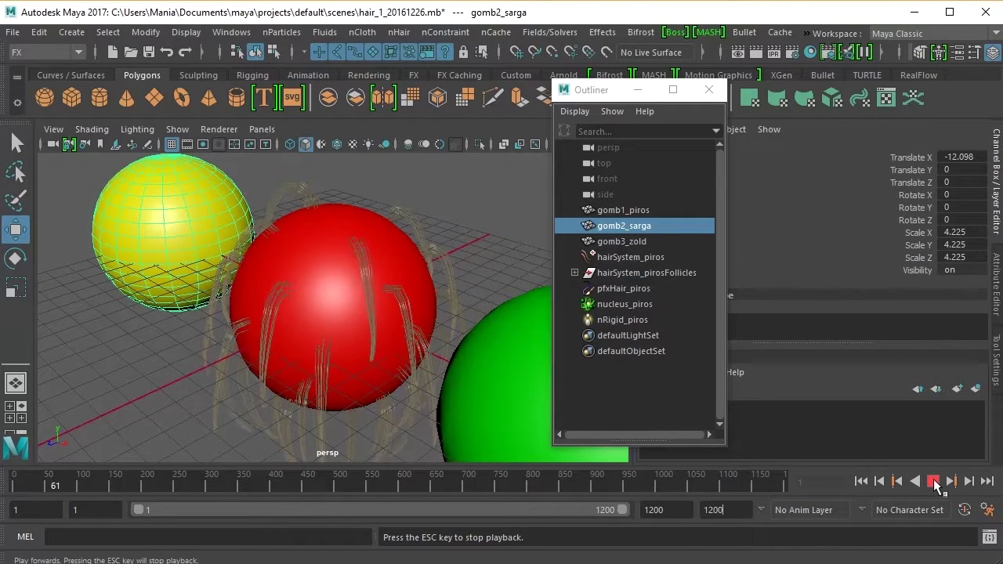
pyautogui.click(932, 481)
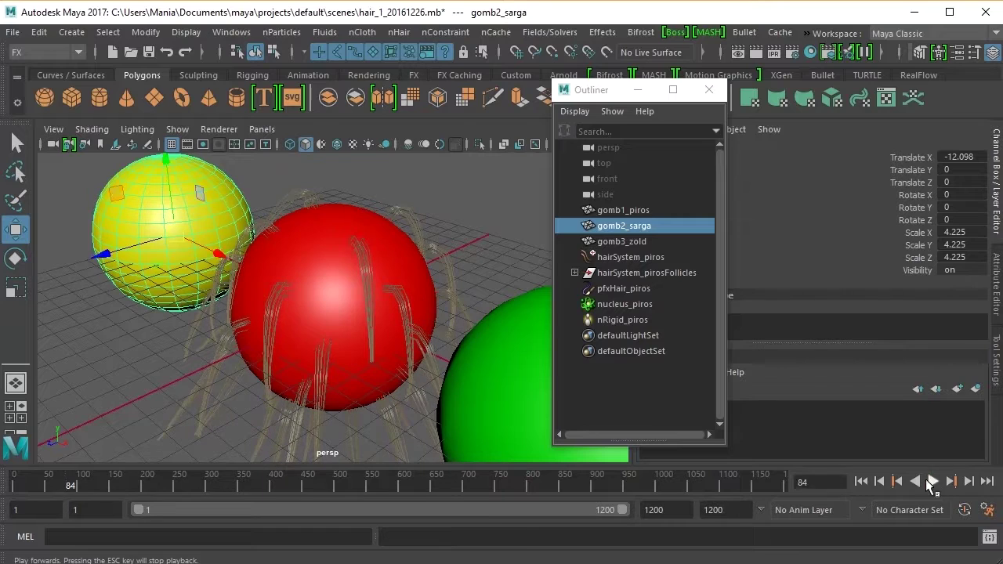
pyautogui.click(860, 481)
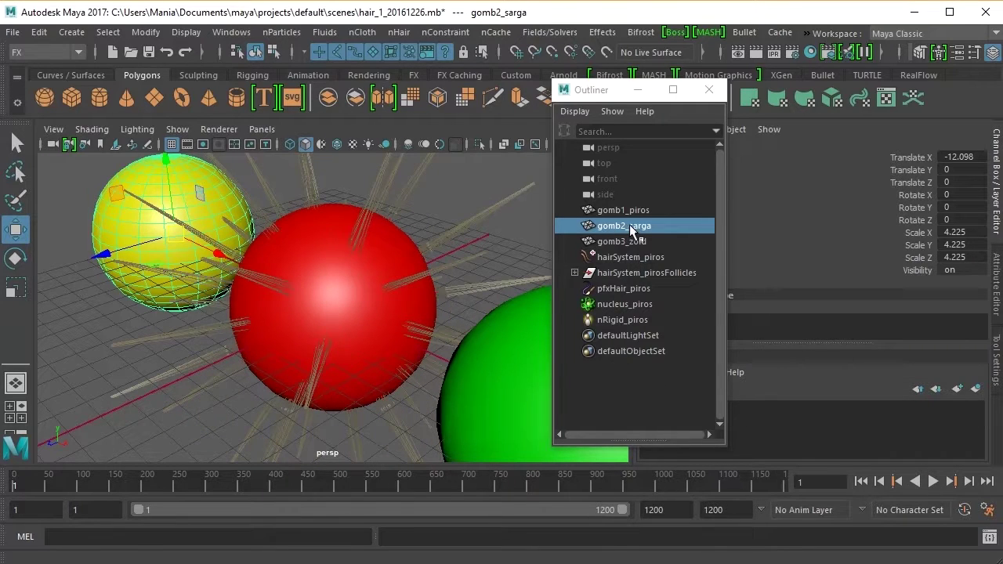
# - Select the yellow sphere gomb2_sarga and frame it in the view
pyautogui.click(619, 242)
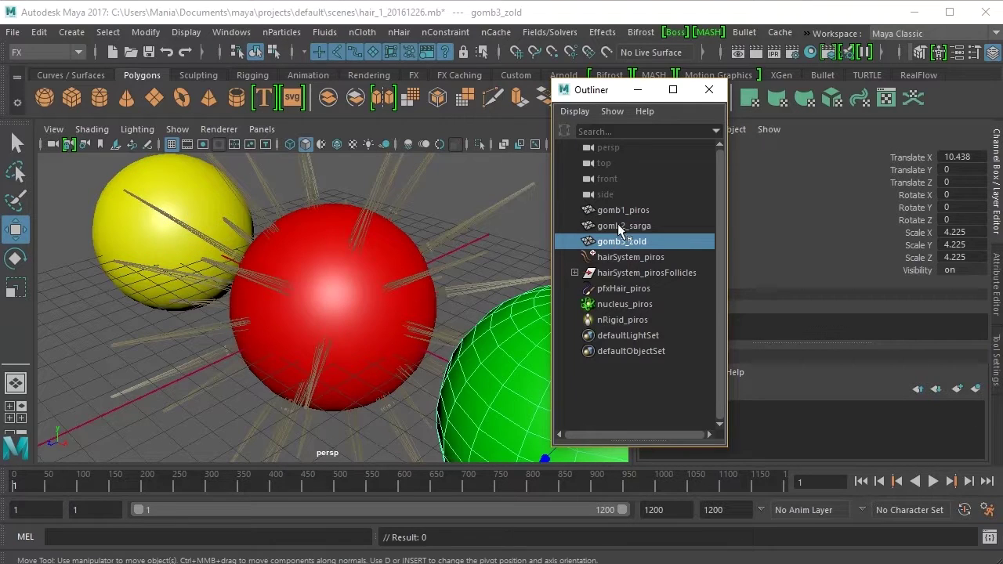
pyautogui.click(621, 226)
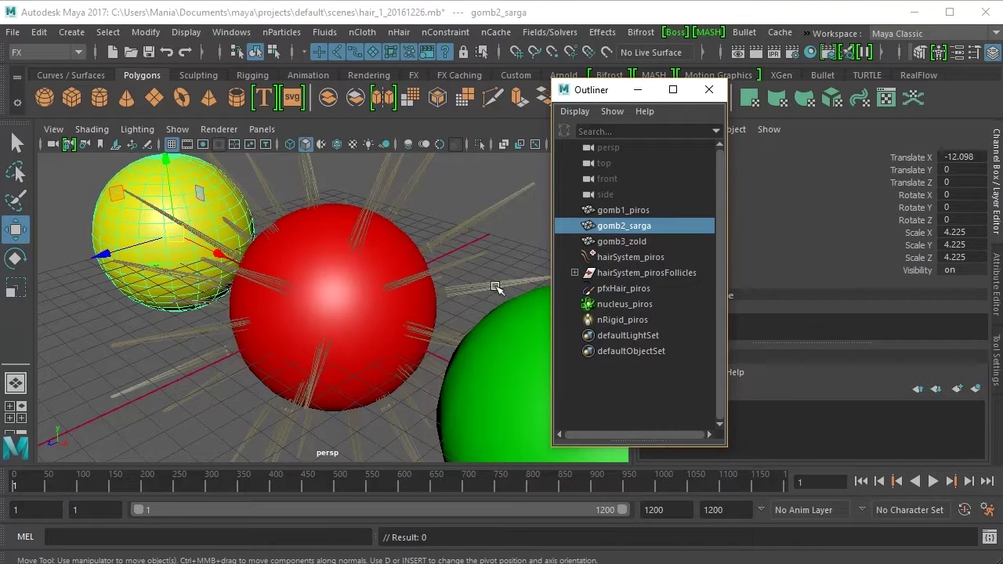
pyautogui.press('f')
pyautogui.scroll(3, 462, 296)
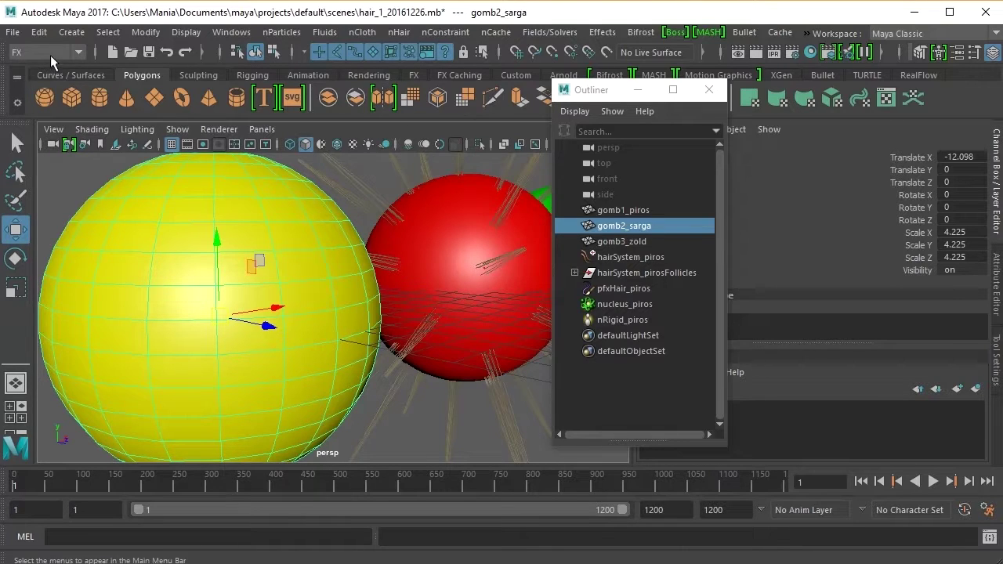
# - With the FX menu set active, bring up the nHair Create Hair options
pyautogui.click(75, 54)
pyautogui.click(75, 52)
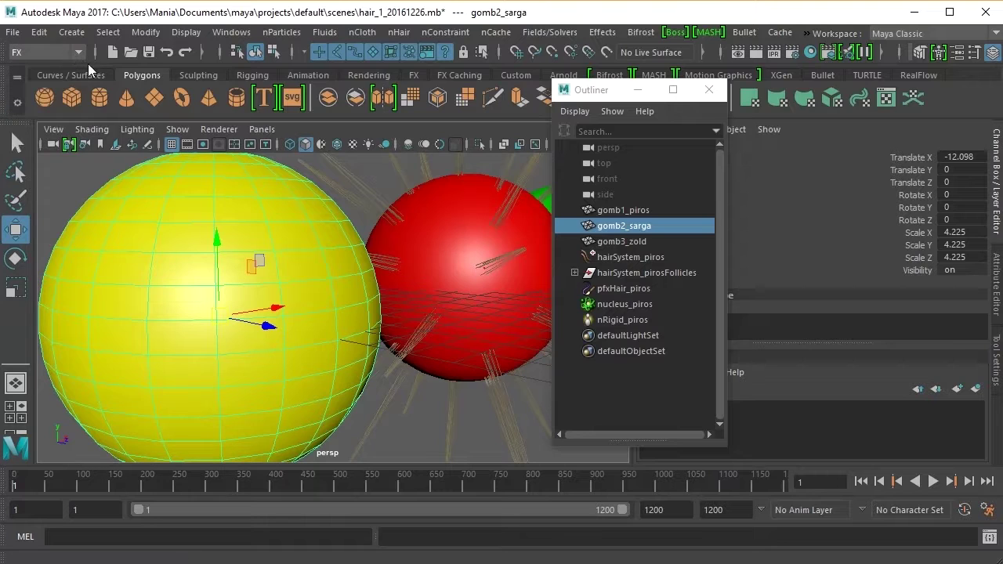
pyautogui.click(394, 36)
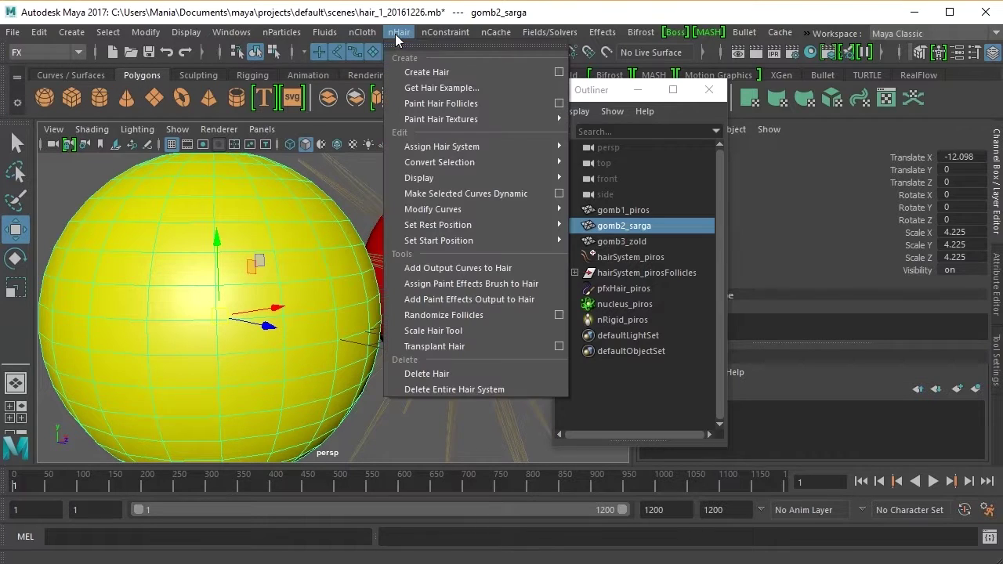
pyautogui.click(559, 72)
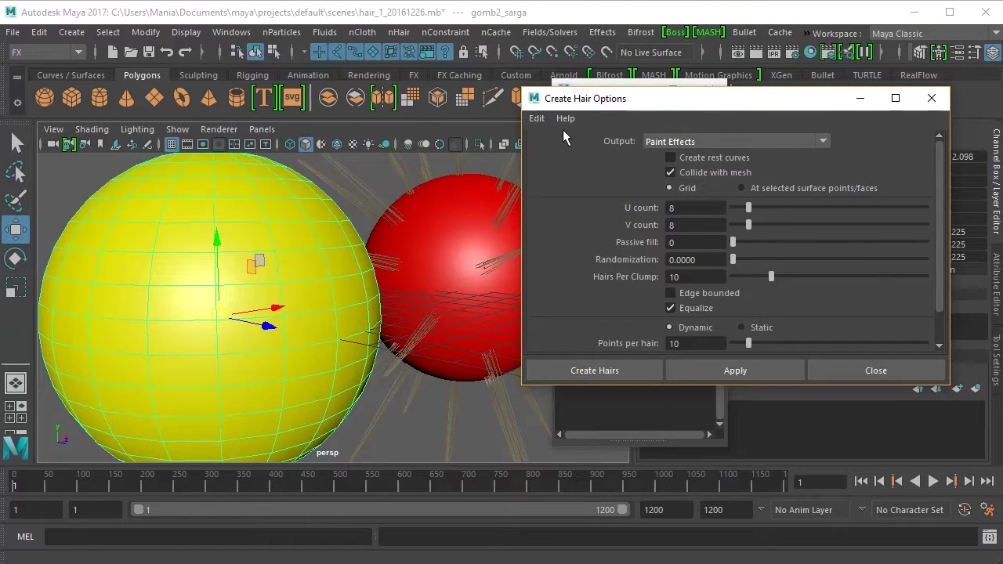
pyautogui.moveTo(594, 105); pyautogui.dragTo(554, 88)
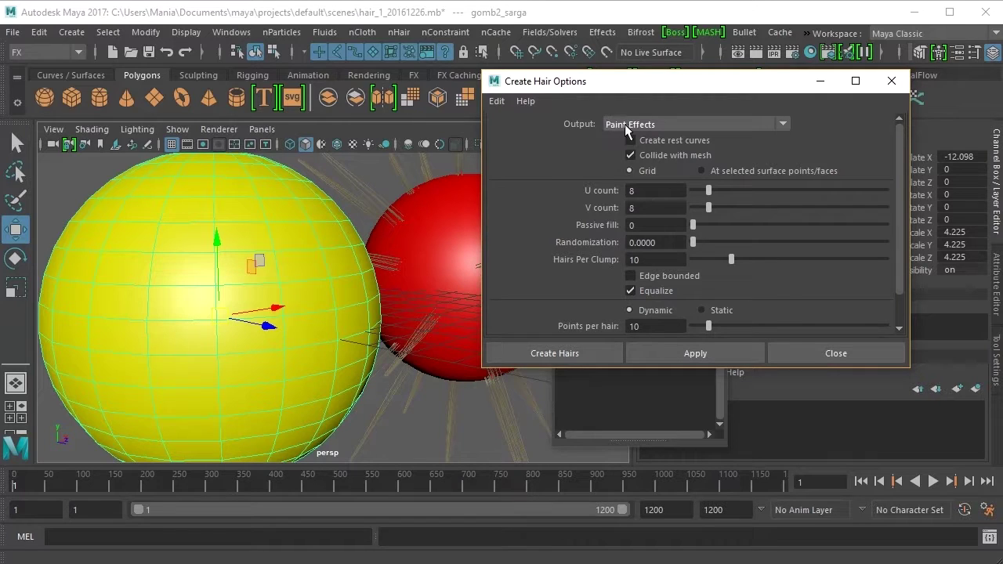
# - Set a 16 by 16 grid and Length 10, then create hair on the yellow sphere
pyautogui.click(634, 190)
pyautogui.write('16')
pyautogui.scroll(-1, 615, 244)
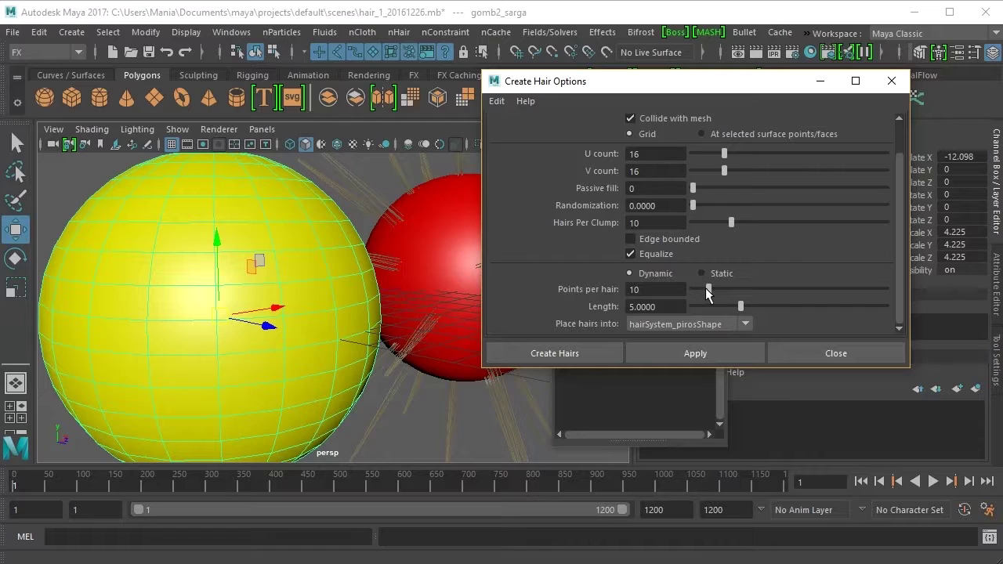
pyautogui.moveTo(643, 290); pyautogui.dragTo(615, 288)
pyautogui.click(586, 349)
pyautogui.doubleClick(625, 306)
pyautogui.write('10')
pyautogui.click(656, 287)
pyautogui.click(566, 352)
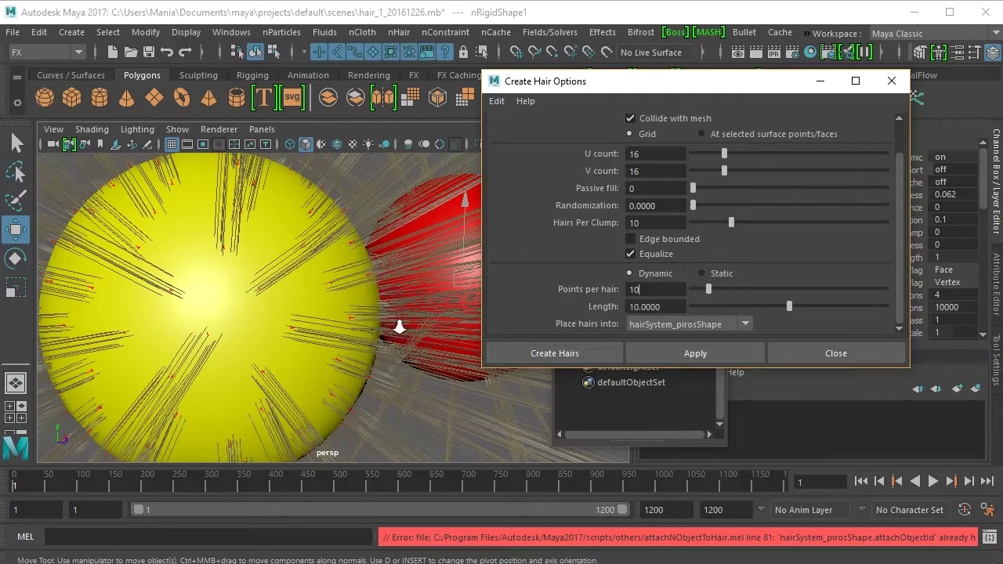
# - Play the simulation to frame 294 so hair drapes over both yellow and red spheres
pyautogui.scroll(-3, 399, 329)
pyautogui.scroll(-4, 400, 329)
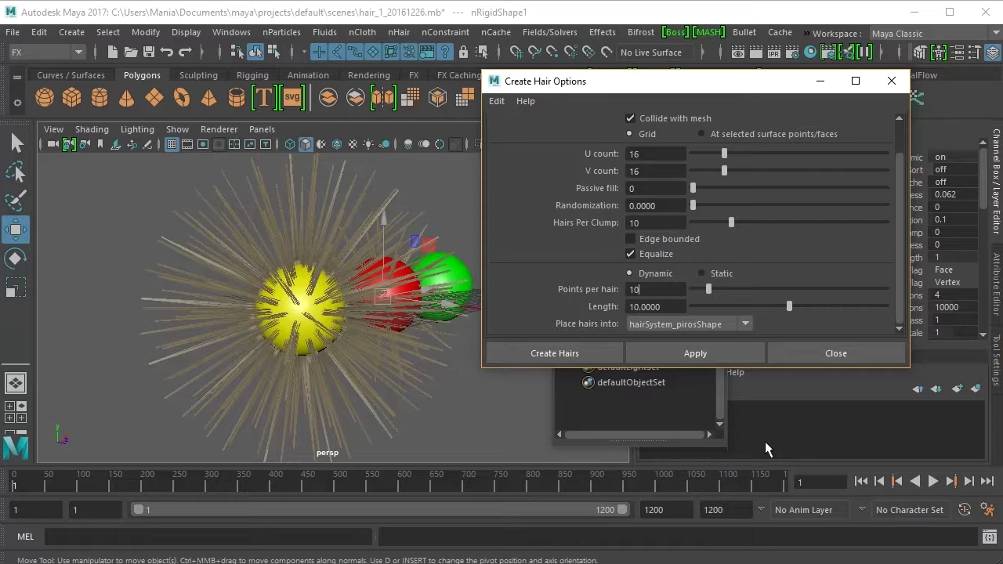
pyautogui.click(932, 481)
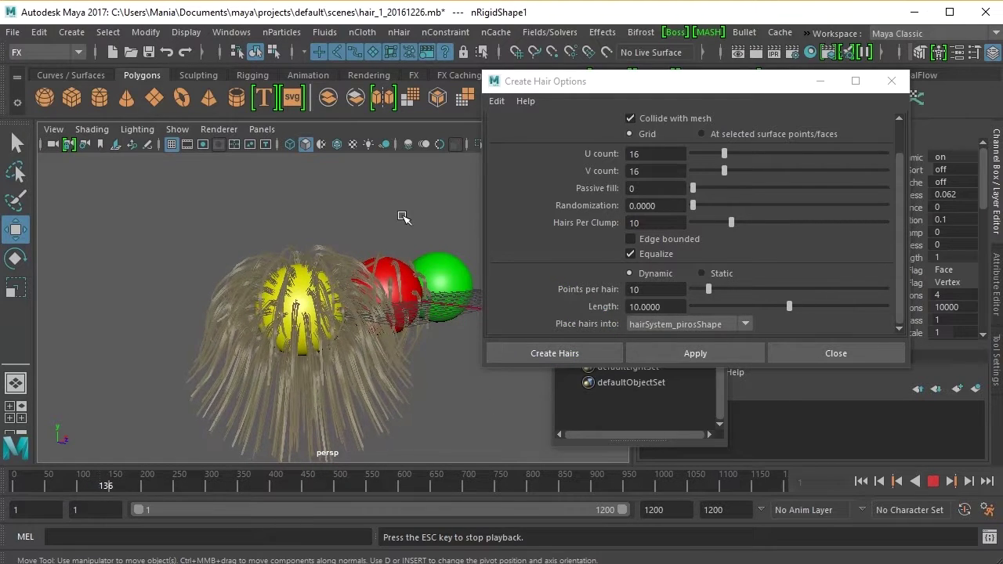
pyautogui.keyDown('alt'); pyautogui.moveTo(405, 205); pyautogui.dragTo(299, 205); pyautogui.keyUp('alt')
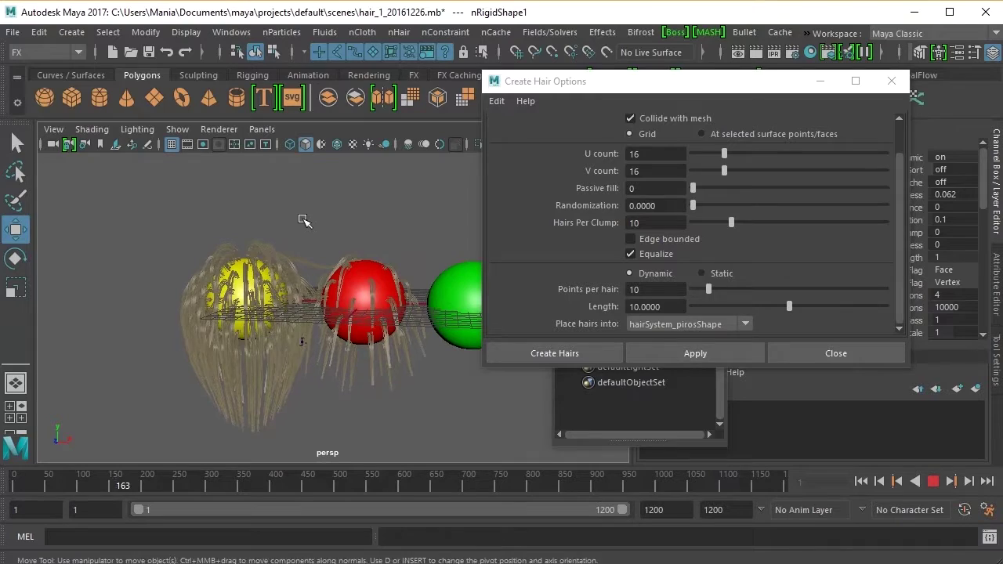
pyautogui.scroll(3, 304, 222)
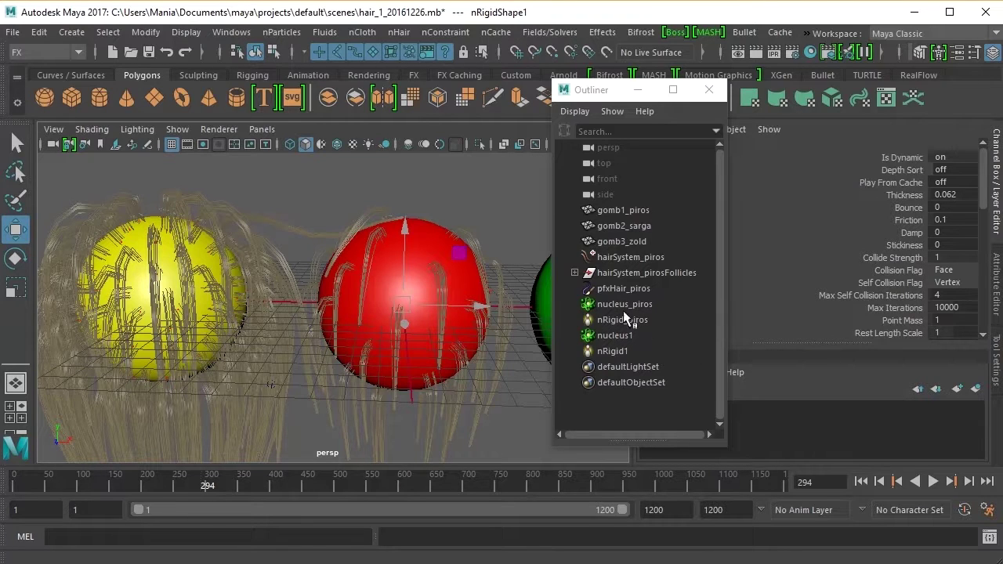
pyautogui.click(614, 290)
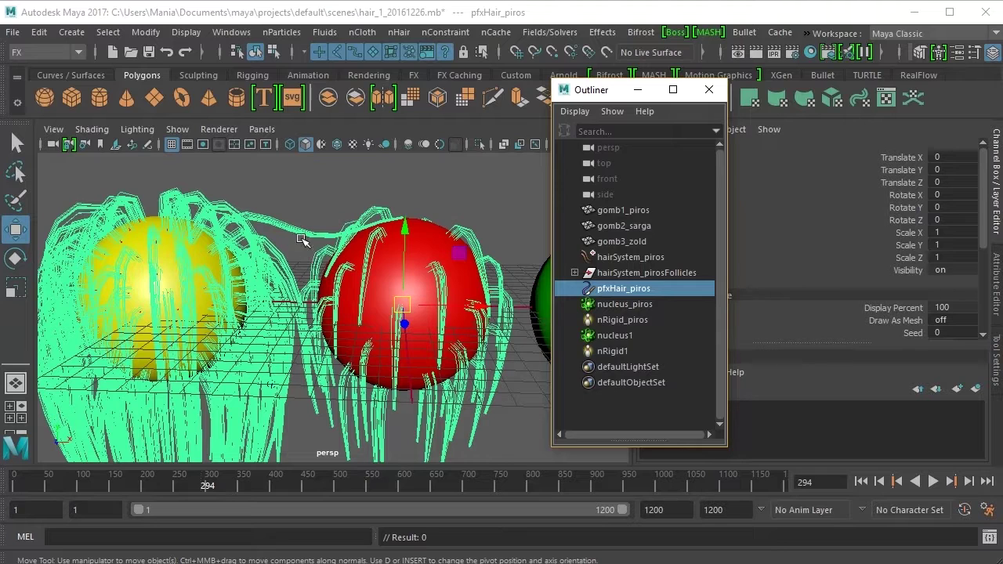
pyautogui.click(298, 206)
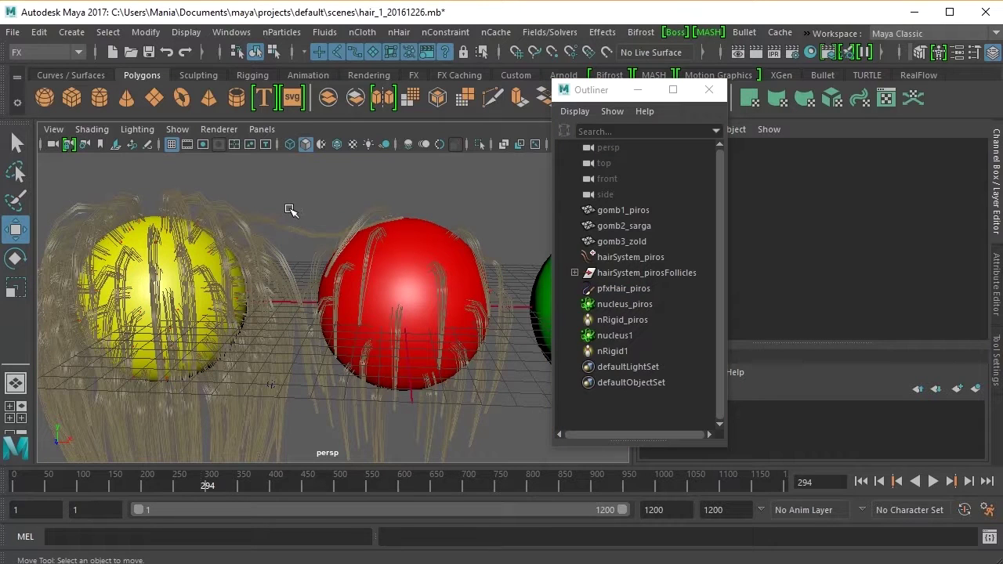
# - Undo the yellow sphere's hair, replay the red sphere's hair to frame 77, and save hair_1_20161226.mb
pyautogui.click(41, 34)
pyautogui.press('Escape')
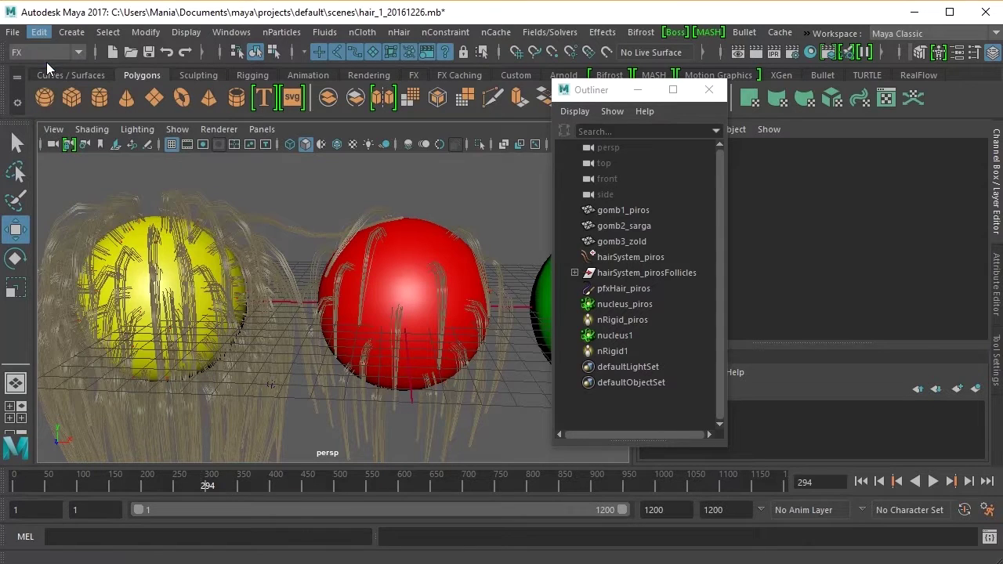
pyautogui.click(932, 482)
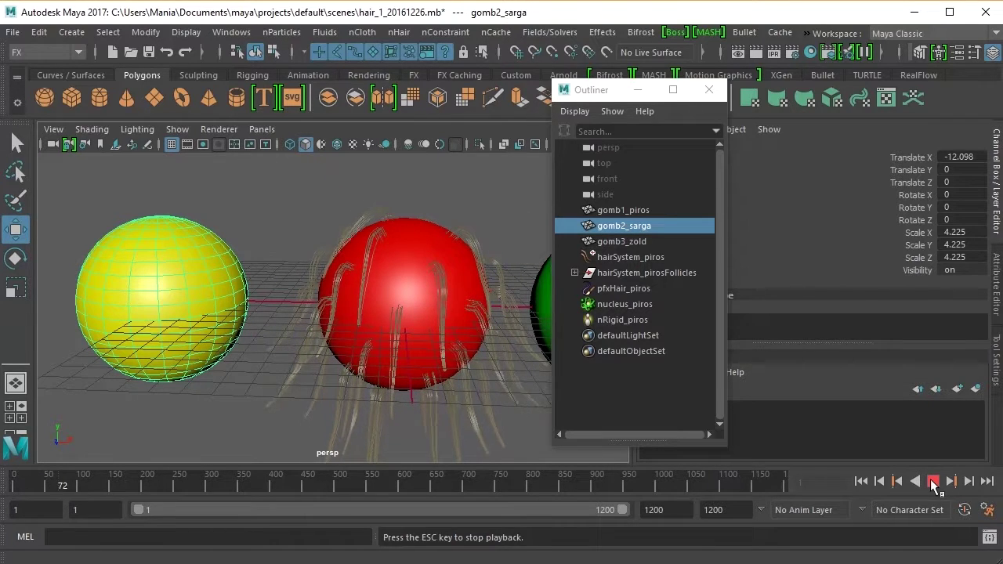
pyautogui.click(933, 482)
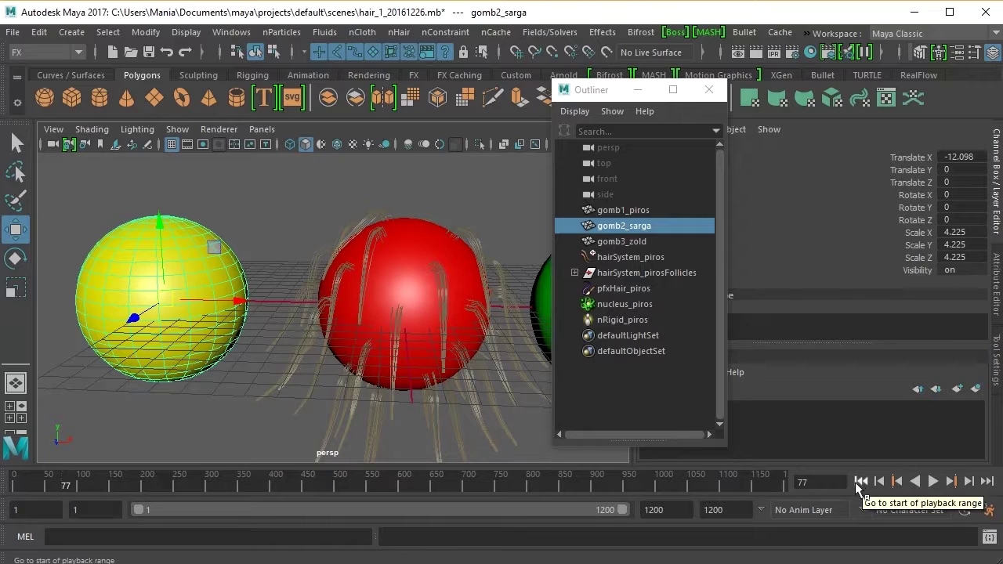
pyautogui.hotkey('ctrl', 's')
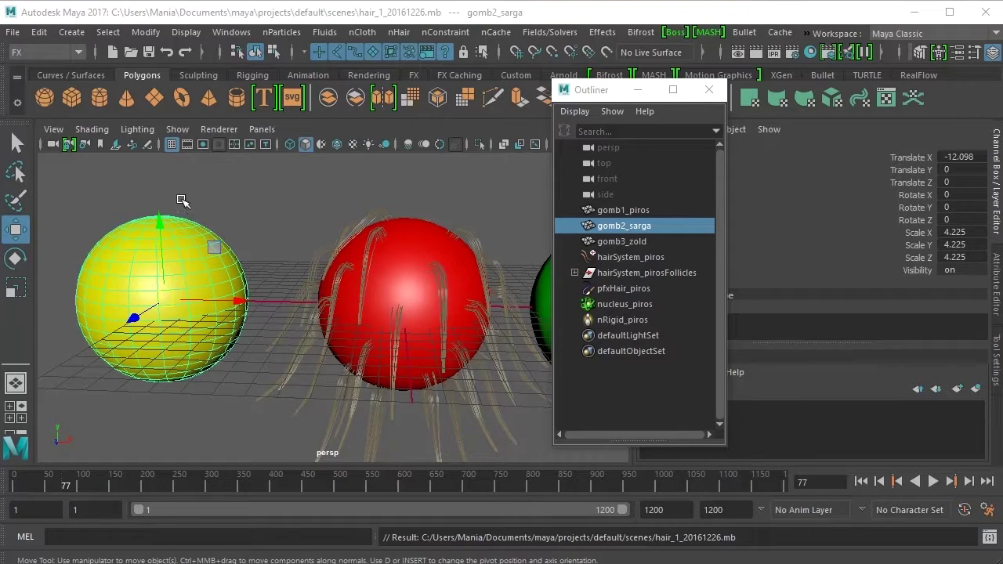
pyautogui.keyDown('alt'); pyautogui.moveTo(184, 201); pyautogui.dragTo(252, 181); pyautogui.keyUp('alt')
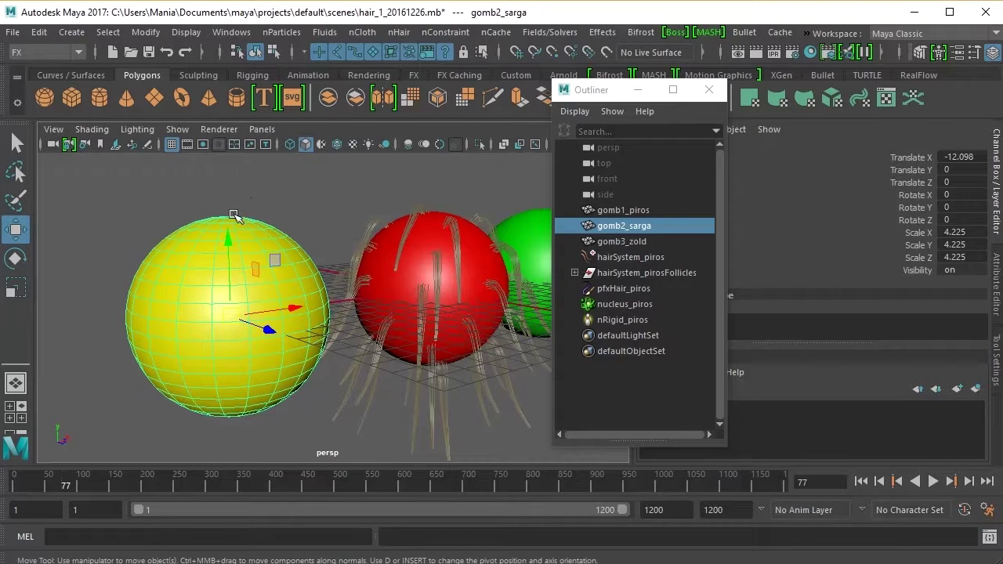
# - Set Points per hair to 20 and place hairs into a new hair system
pyautogui.click(402, 35)
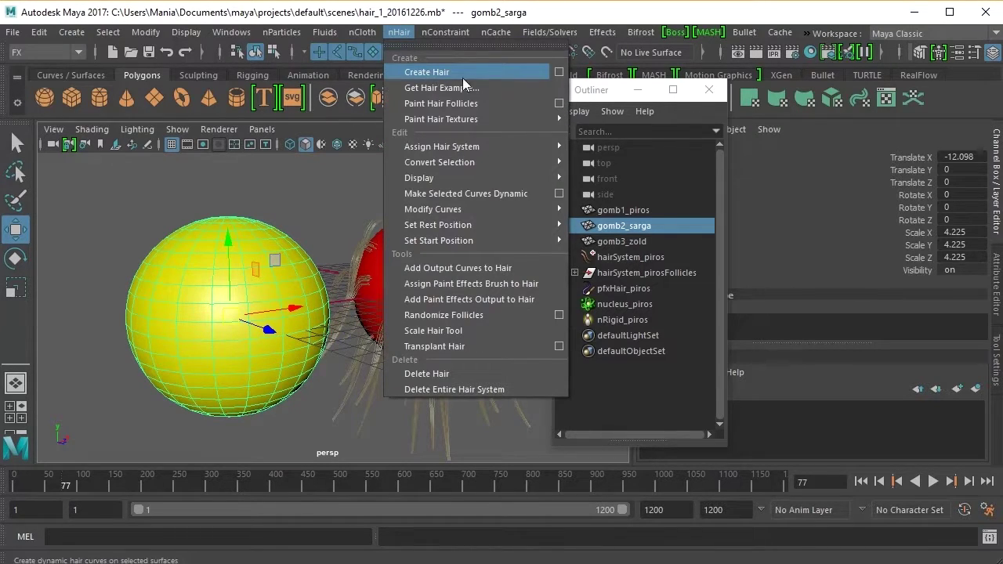
pyautogui.click(558, 72)
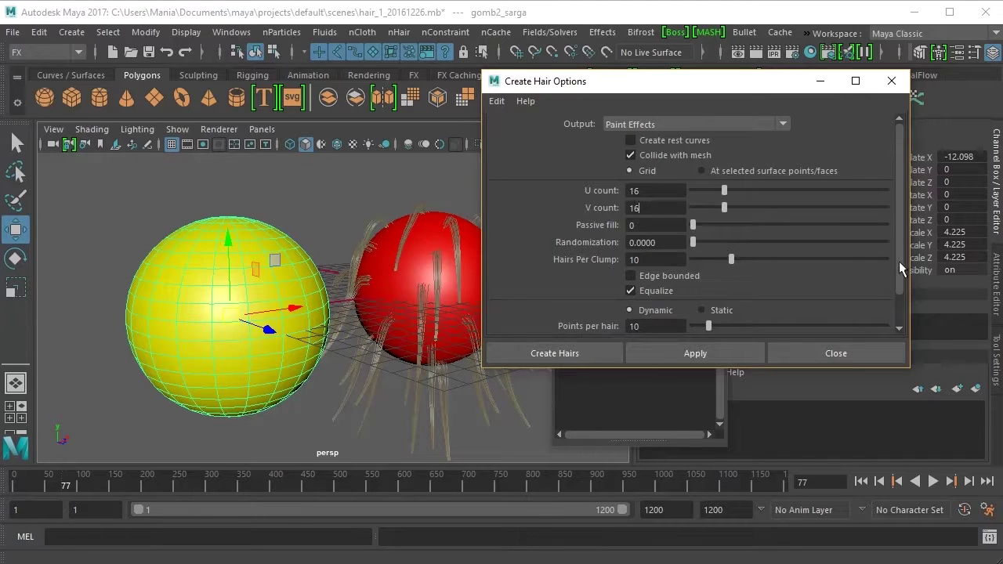
pyautogui.moveTo(900, 252); pyautogui.dragTo(899, 277)
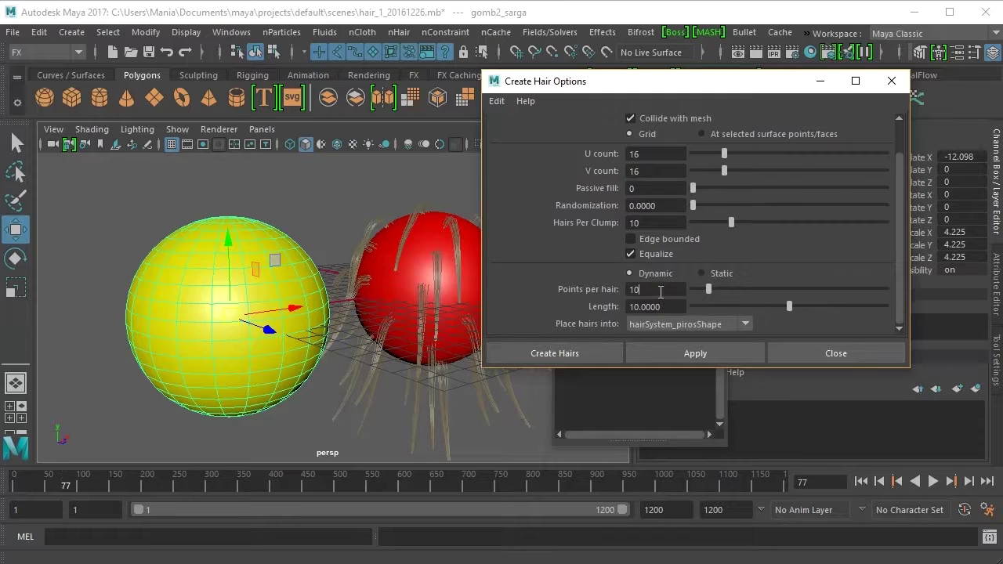
pyautogui.moveTo(647, 291); pyautogui.dragTo(629, 289)
pyautogui.write('20')
pyautogui.click(670, 307)
pyautogui.click(746, 324)
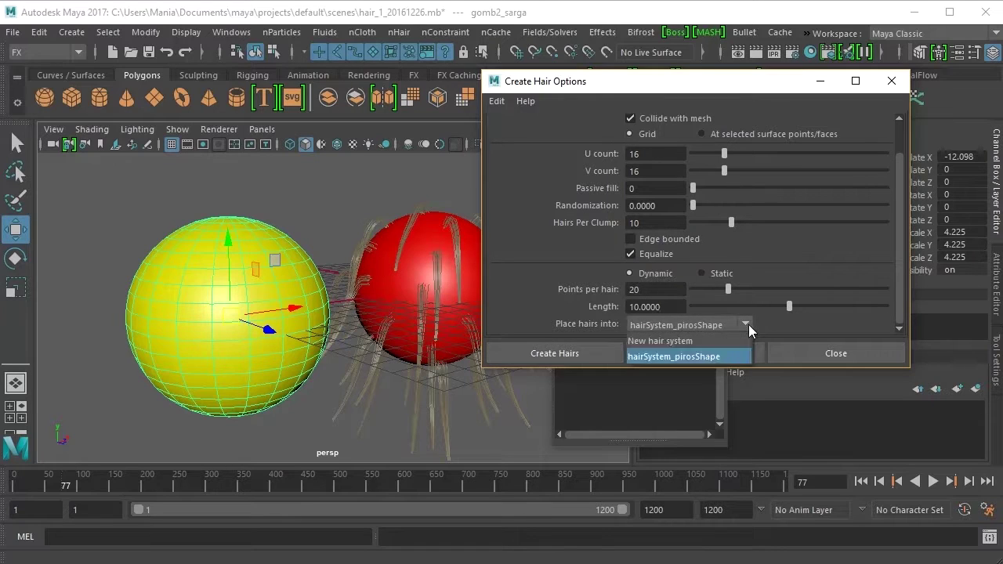
pyautogui.click(710, 339)
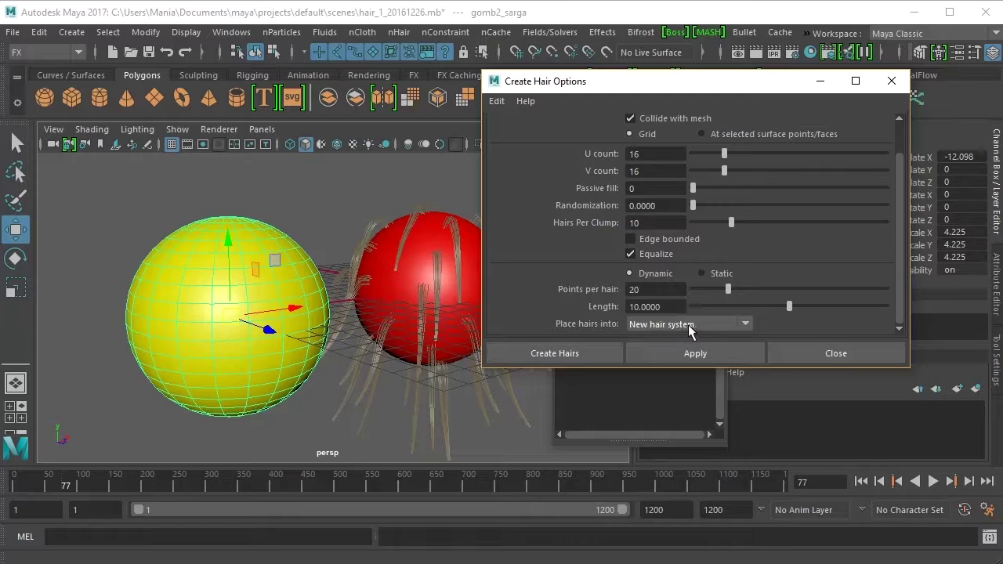
# - Create the hair on the yellow sphere and rewind the timeline to frame 1
pyautogui.click(568, 357)
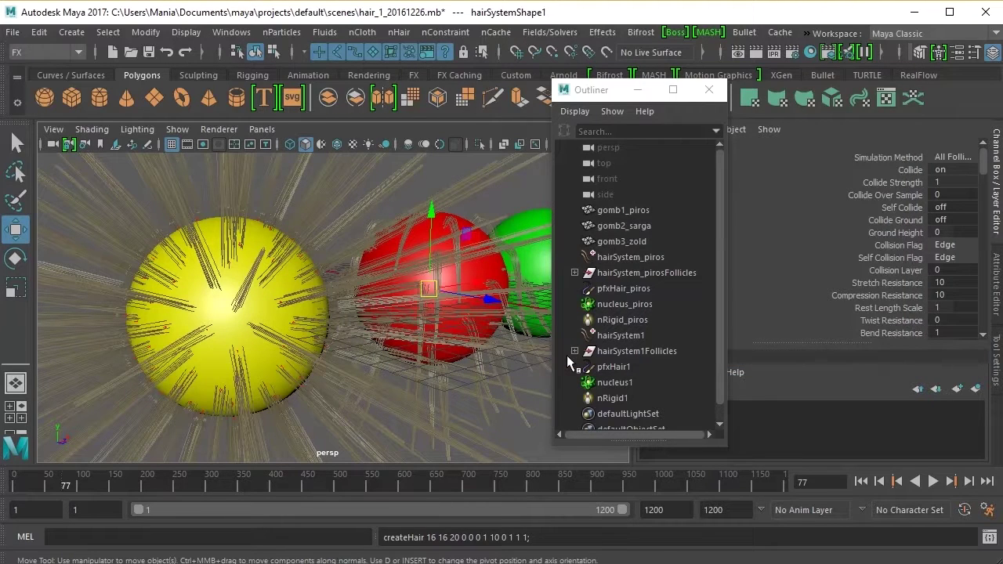
pyautogui.scroll(-3, 473, 320)
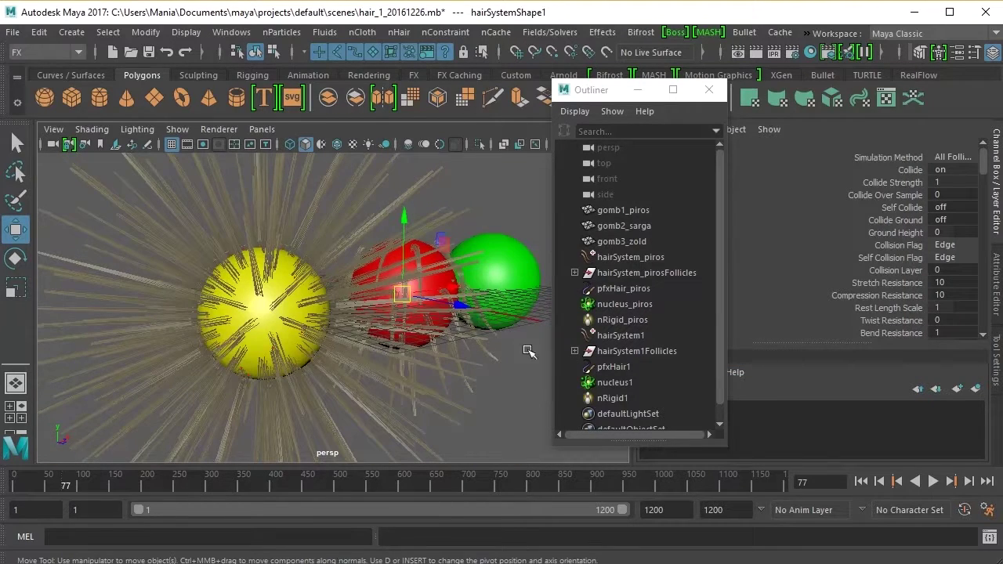
pyautogui.click(860, 481)
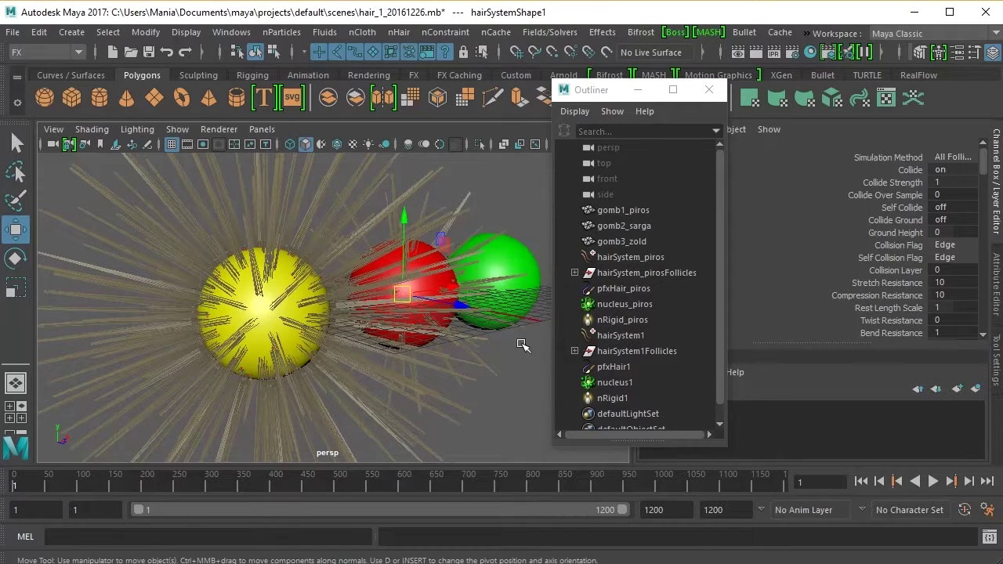
pyautogui.keyDown('alt'); pyautogui.moveTo(538, 331); pyautogui.dragTo(477, 324); pyautogui.keyUp('alt')
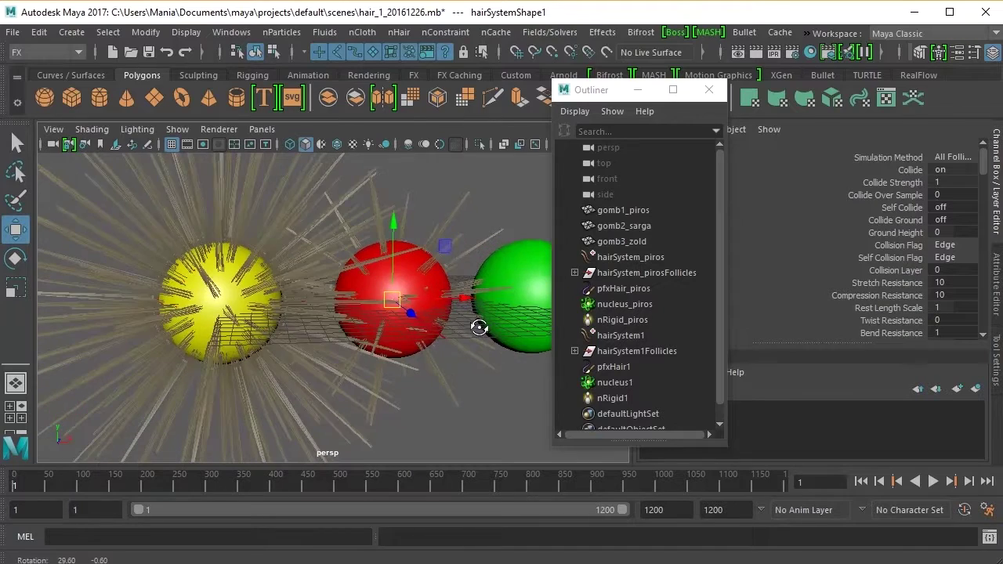
# - Play the hair simulation and stop it around frame 133 once the hair drapes
pyautogui.scroll(3, 478, 329)
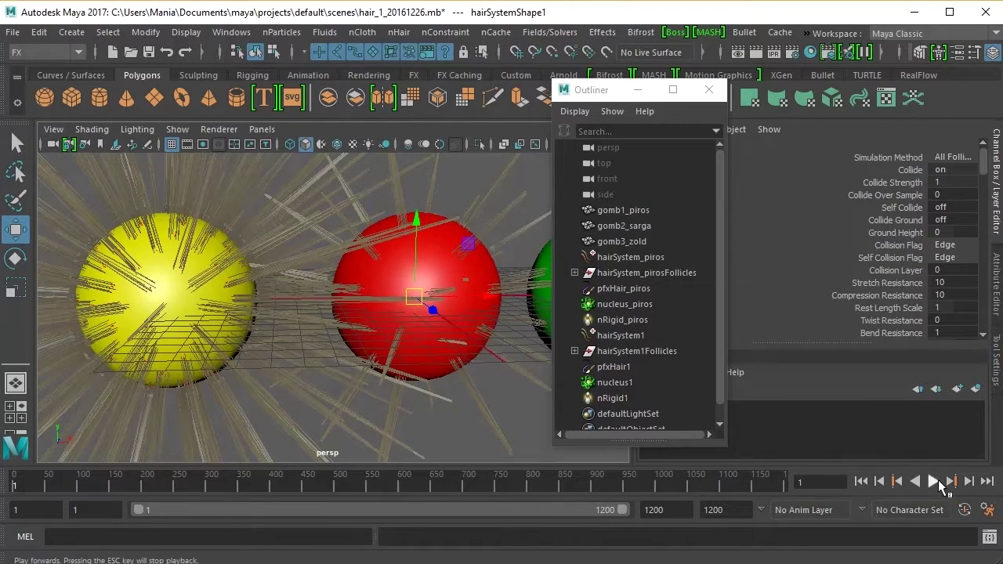
pyautogui.click(933, 482)
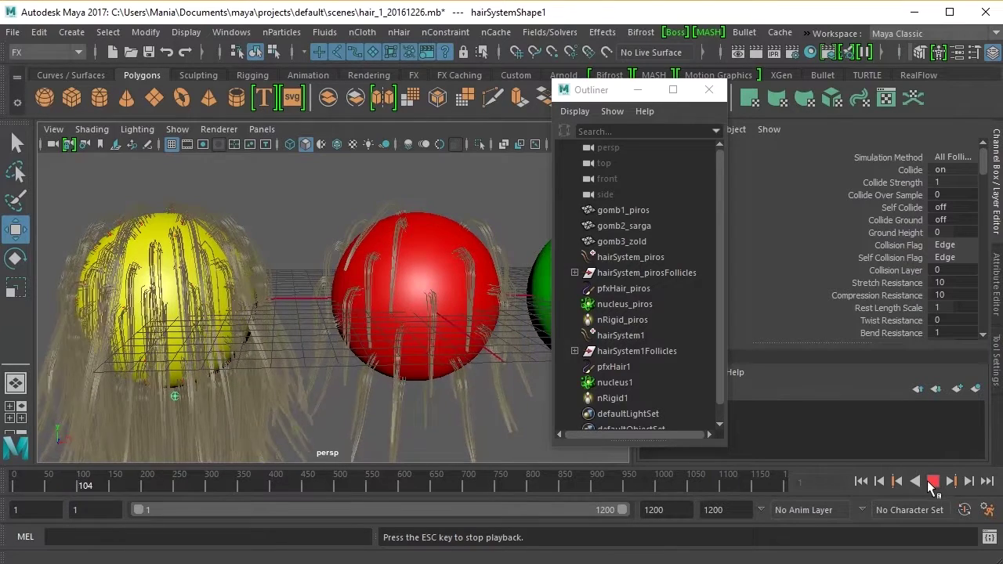
pyautogui.click(932, 482)
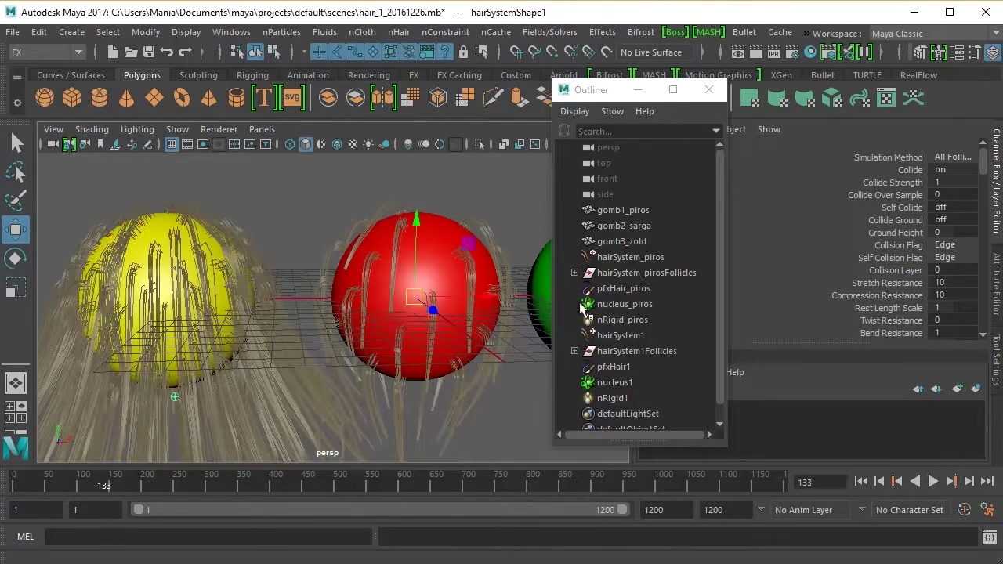
# - Inspect the red sphere's _piros hair nodes and the new pfxHair1 and nucleus1 in the Outliner
pyautogui.click(630, 259)
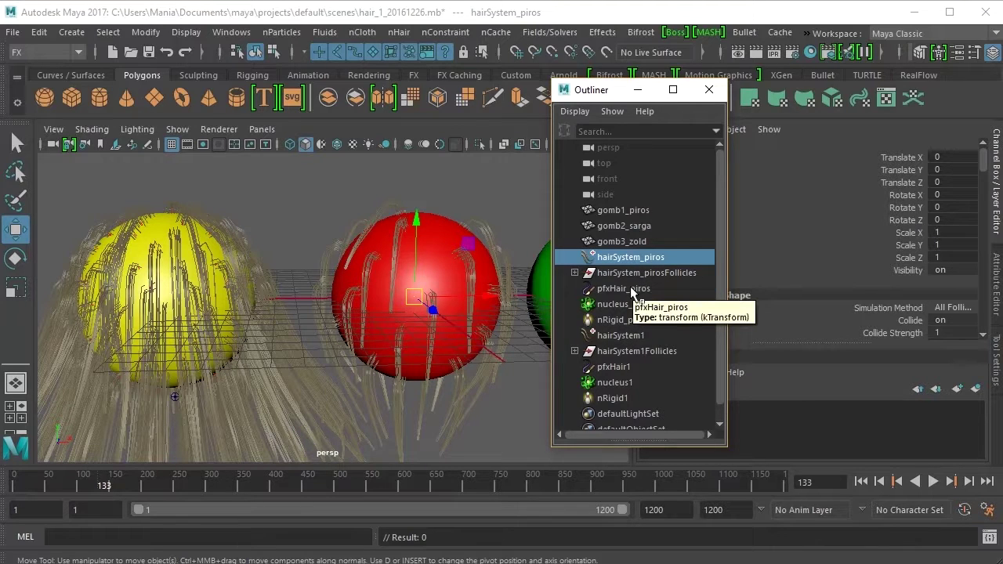
pyautogui.click(631, 290)
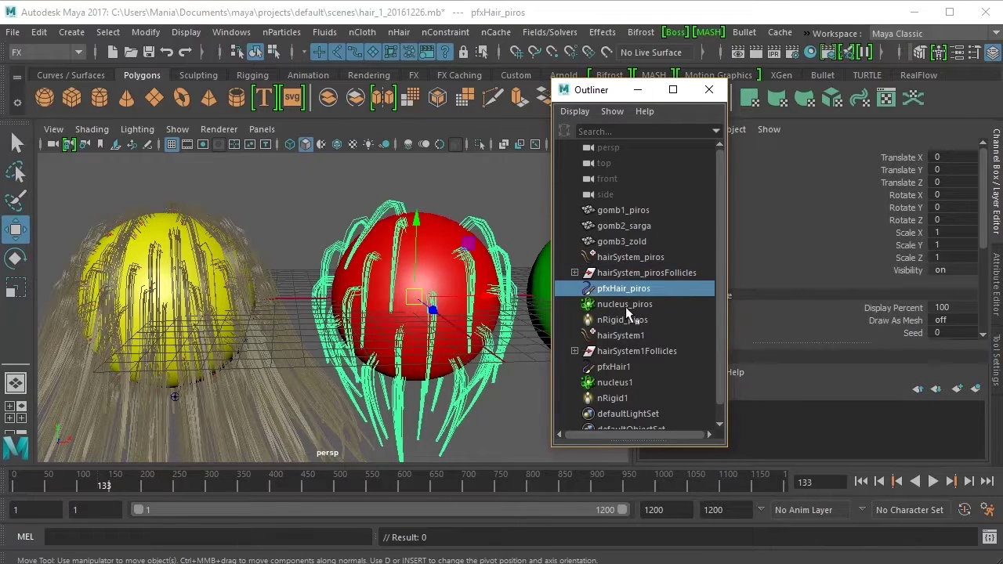
pyautogui.click(620, 367)
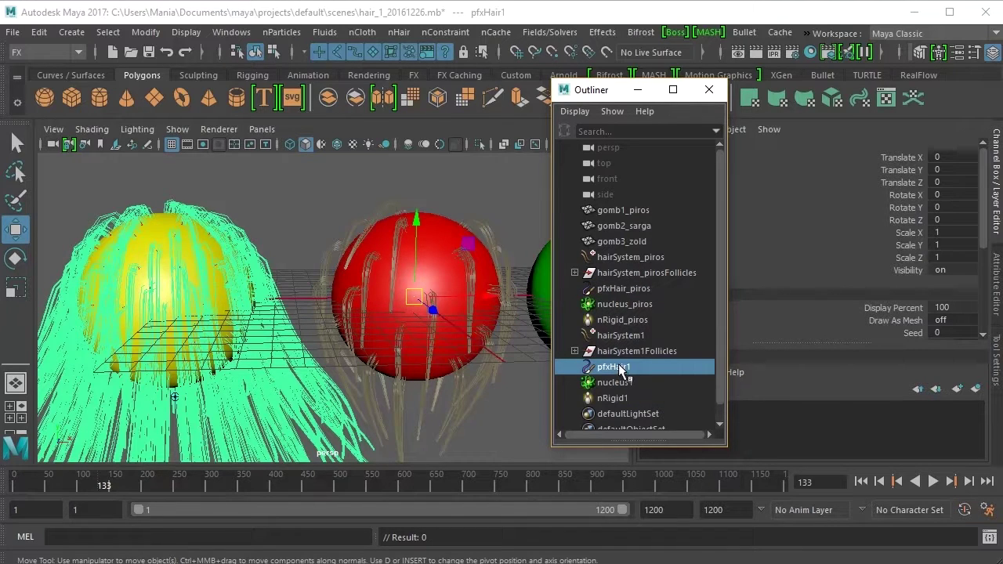
pyautogui.moveTo(595, 93); pyautogui.dragTo(504, 82)
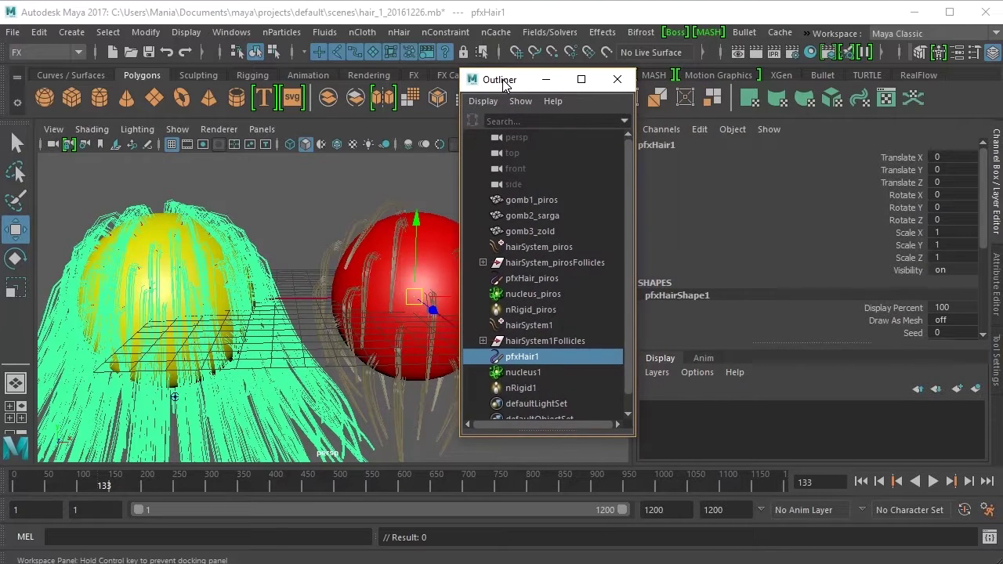
pyautogui.click(528, 278)
pyautogui.click(532, 294)
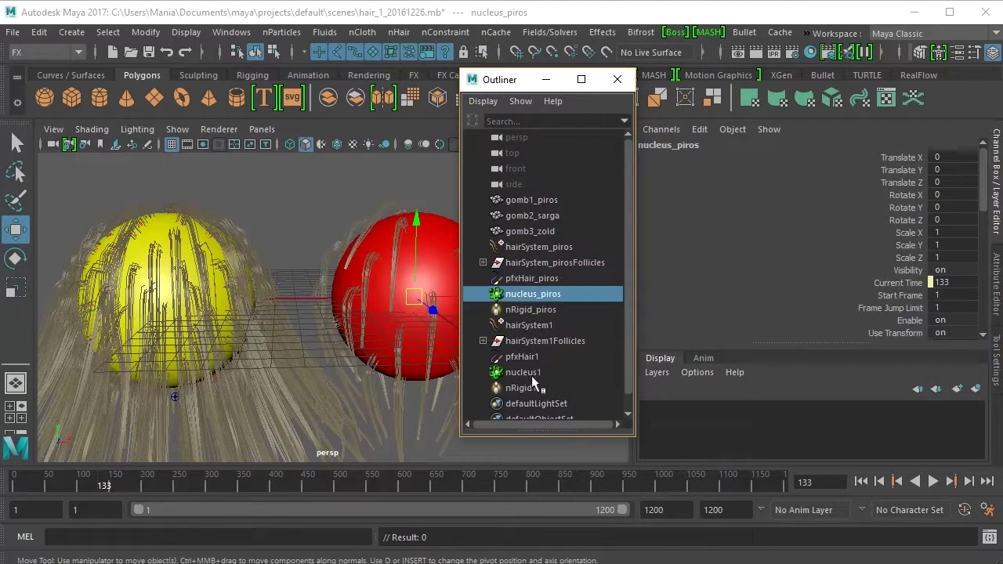
pyautogui.click(526, 311)
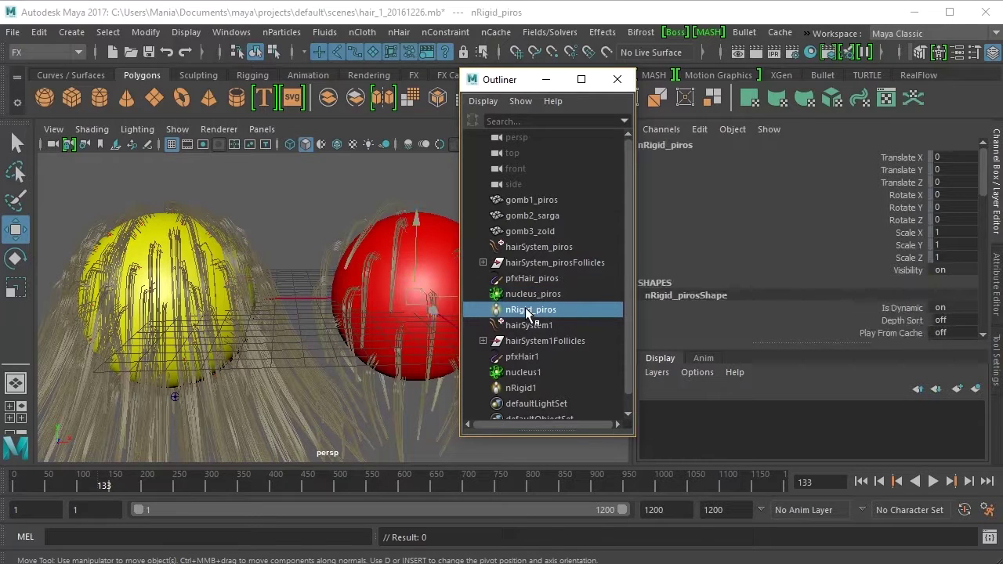
pyautogui.click(523, 373)
pyautogui.moveTo(514, 81); pyautogui.dragTo(463, 81)
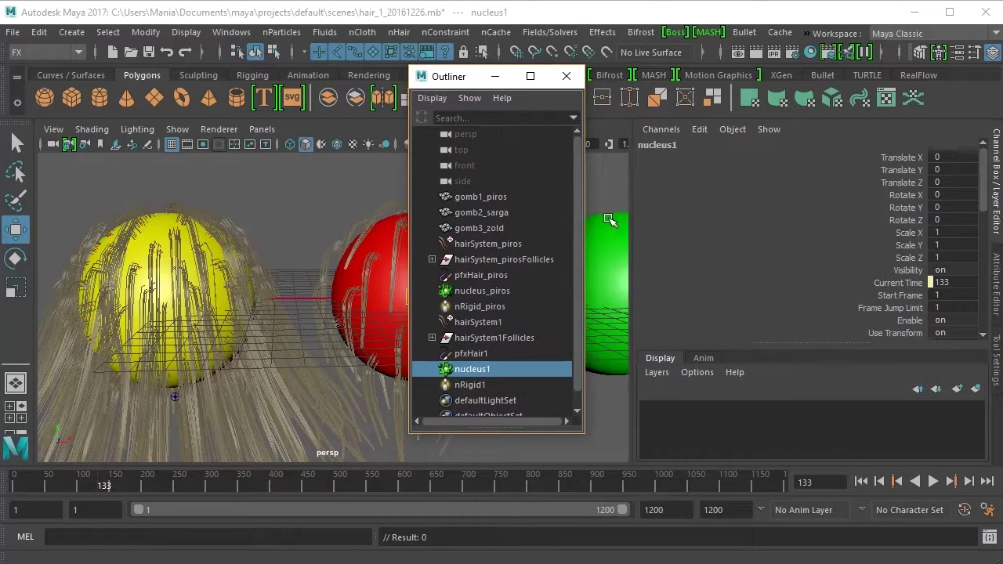
# - Rename nucleus1 to nucleus_sarga and pfxHair1 to pfxHair_sarga
pyautogui.click(667, 145)
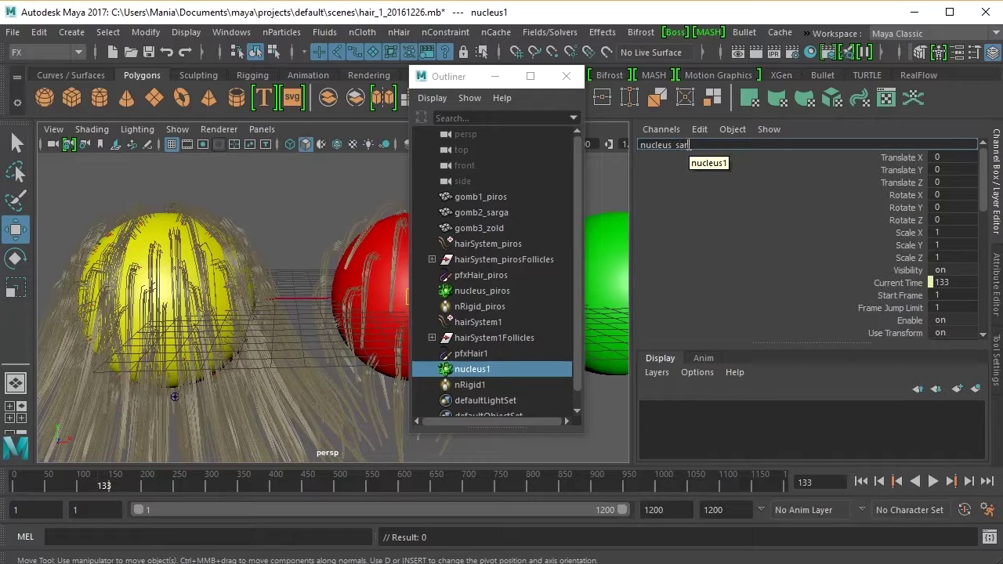
pyautogui.write('nucleus_sarga')
pyautogui.press('Return')
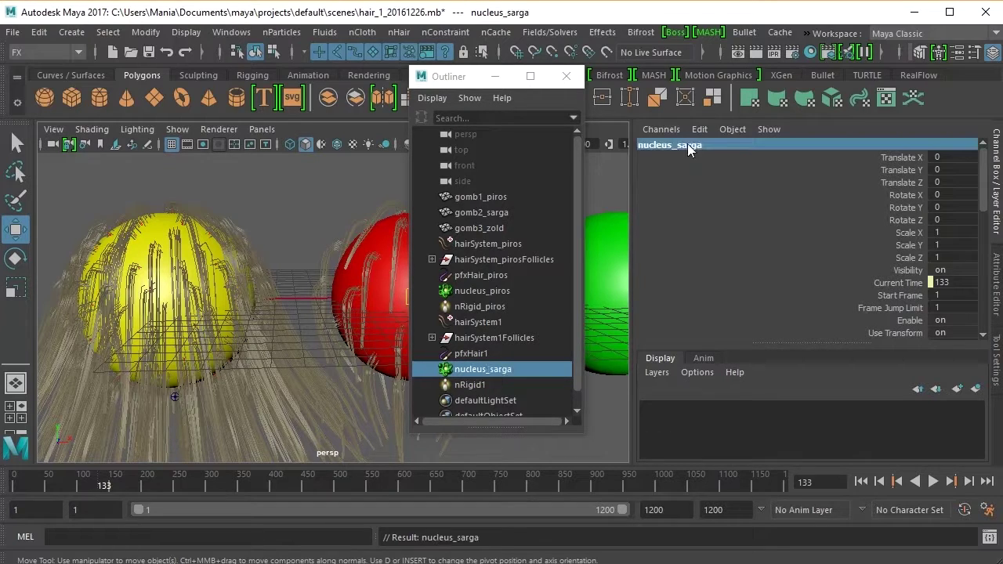
pyautogui.click(480, 355)
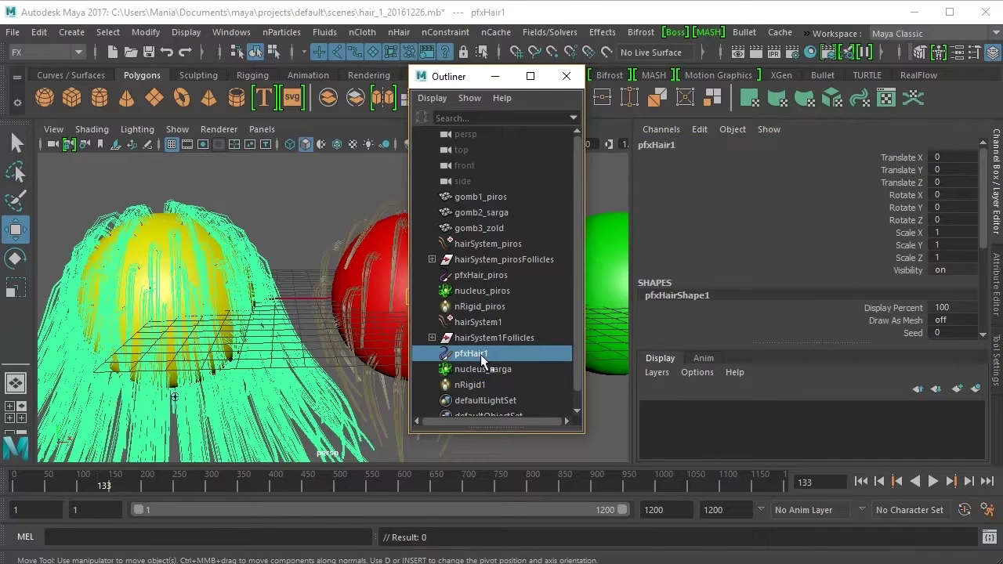
pyautogui.doubleClick(667, 144)
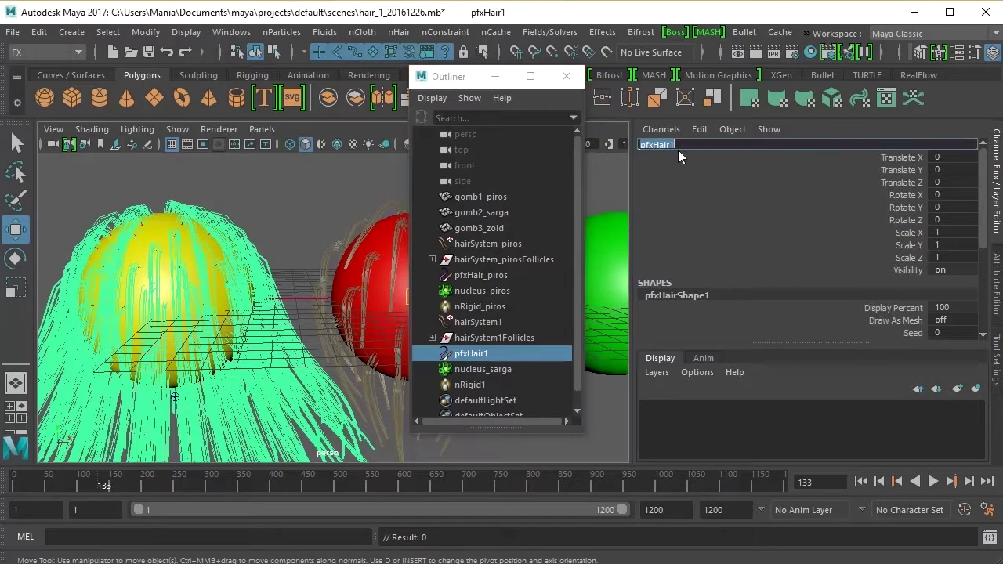
pyautogui.click(686, 144)
pyautogui.press('Return')
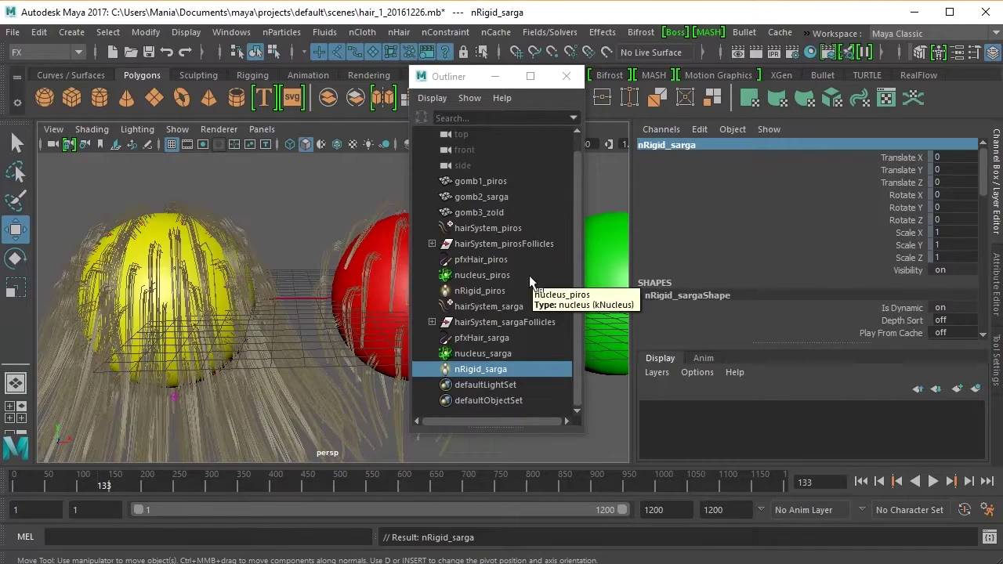
# - Rewind to frame 1 and show nucleus_sarga's attributes in the Attribute Editor
pyautogui.click(487, 352)
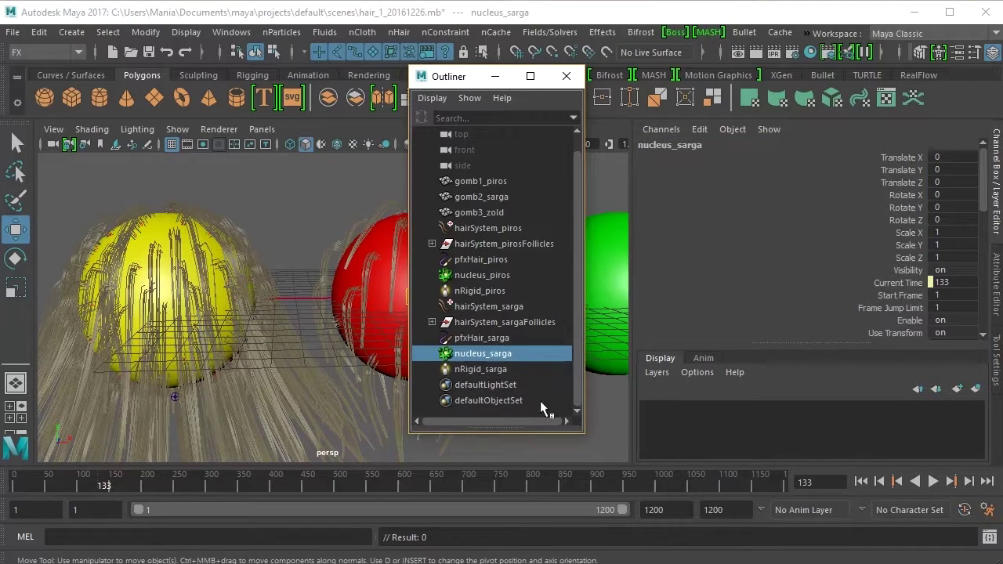
pyautogui.click(860, 481)
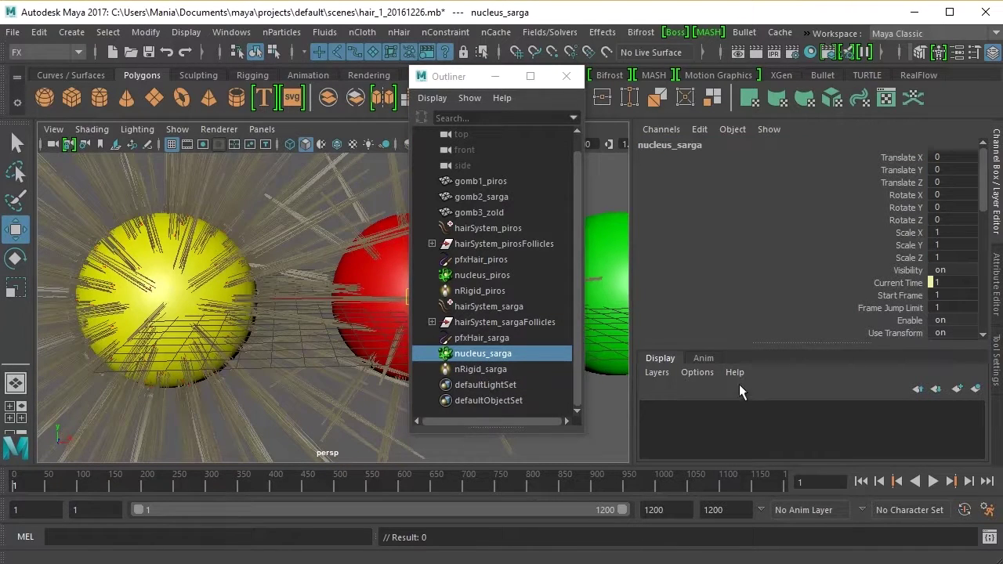
pyautogui.click(997, 291)
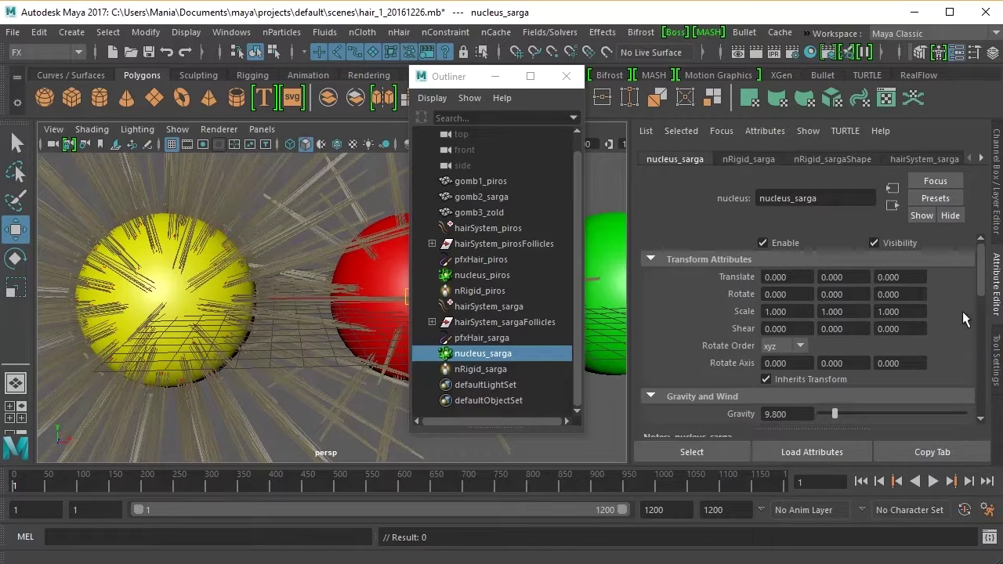
pyautogui.moveTo(985, 290); pyautogui.dragTo(986, 331)
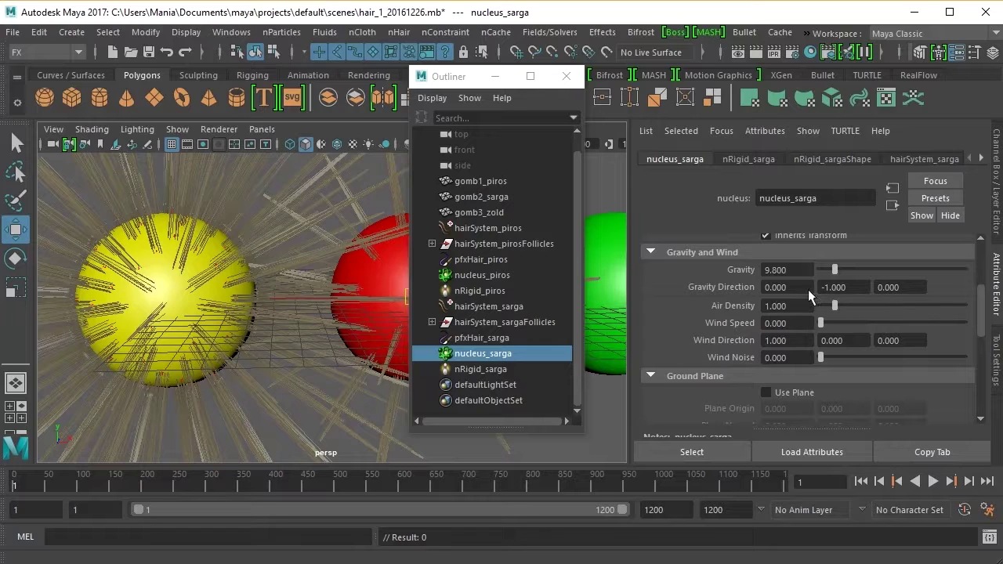
# - Set nucleus_sarga Gravity to 20 and play the simulation
pyautogui.moveTo(792, 270); pyautogui.dragTo(762, 269)
pyautogui.write('20')
pyautogui.press('Return')
pyautogui.click(933, 481)
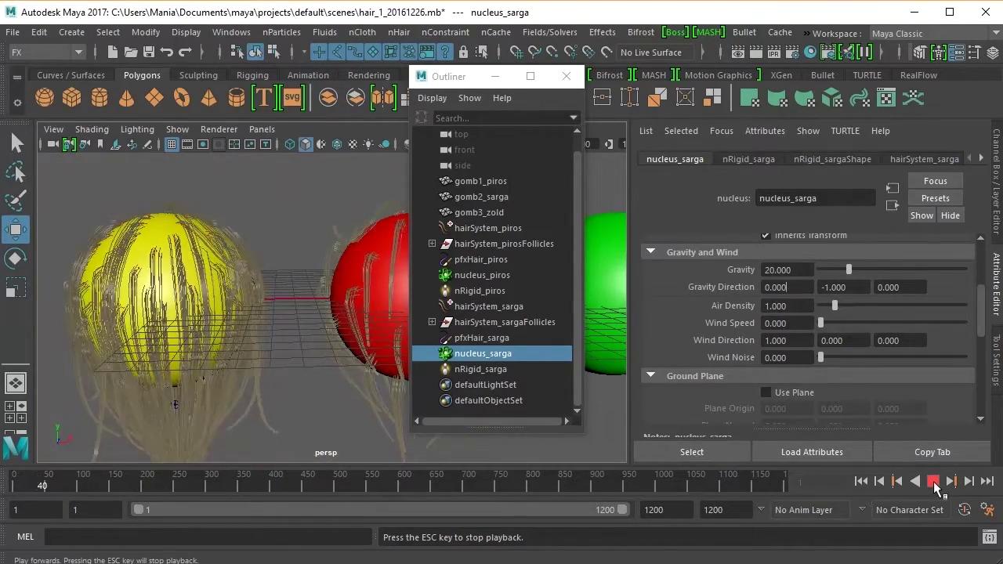
# - Stop and rewind the simulation, then set nucleus_sarga Air Density to 3
pyautogui.click(933, 483)
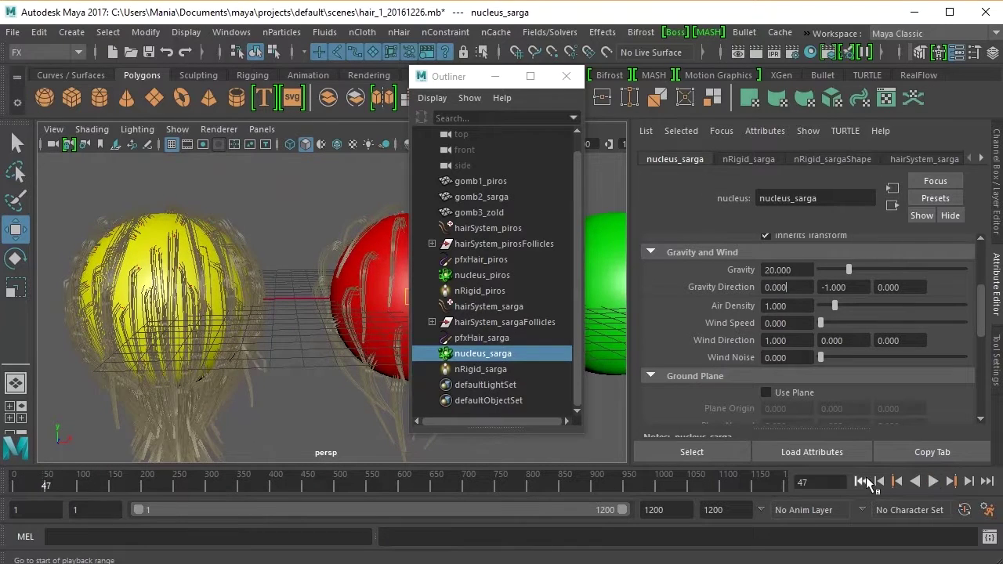
pyautogui.click(862, 482)
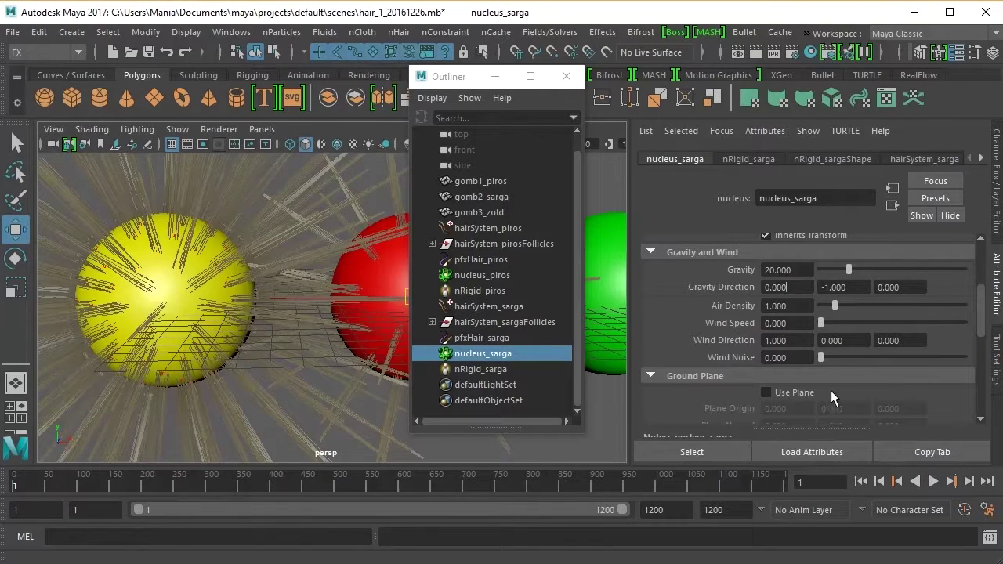
pyautogui.scroll(-2, 984, 333)
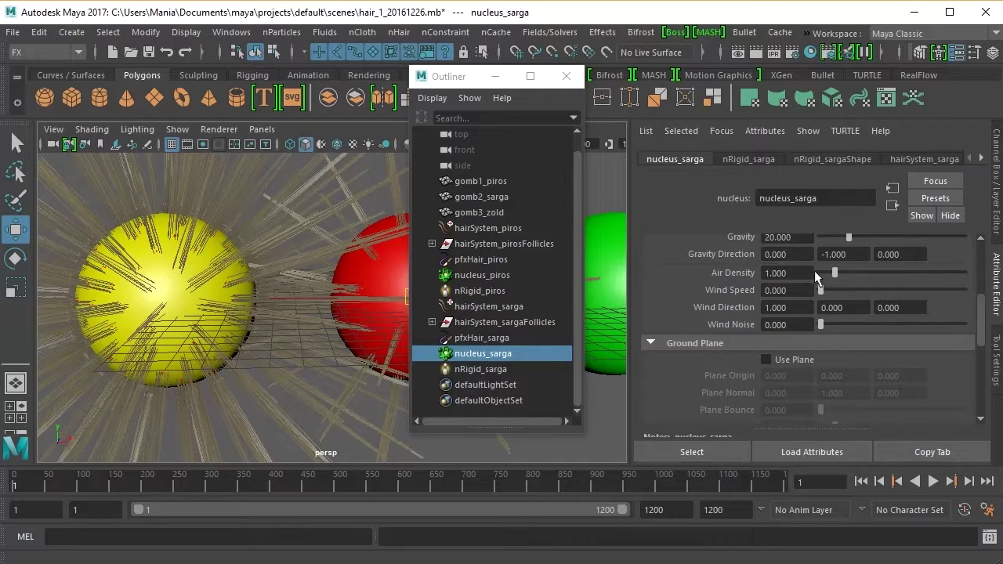
pyautogui.moveTo(835, 273); pyautogui.dragTo(852, 273)
pyautogui.moveTo(792, 273); pyautogui.dragTo(742, 272)
pyautogui.write('3')
pyautogui.click(793, 290)
# - Raise Wind Speed to about 15, play and orbit, then lower Wind Speed to 0
pyautogui.moveTo(821, 289); pyautogui.dragTo(863, 290)
pyautogui.click(932, 482)
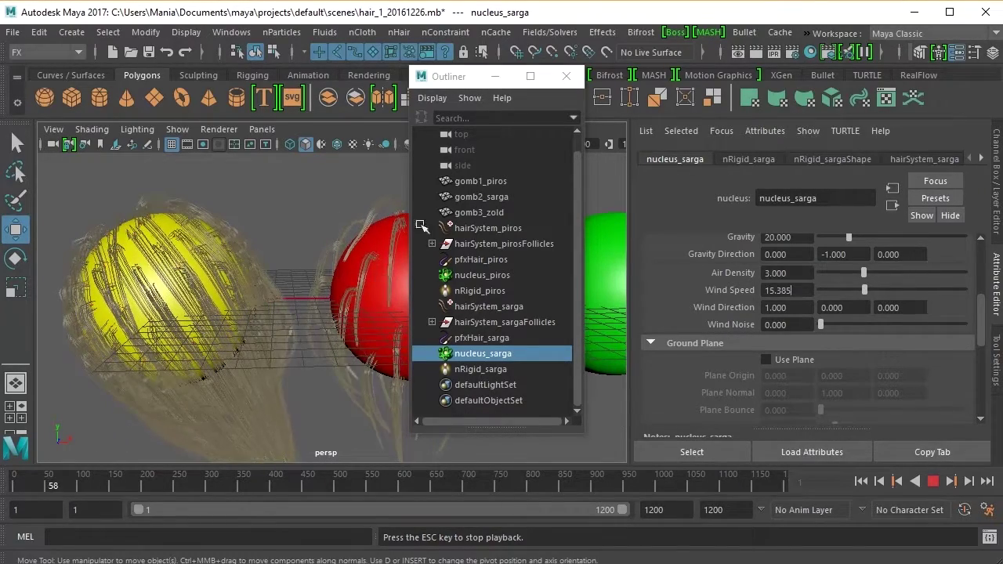
pyautogui.moveTo(493, 87); pyautogui.dragTo(500, 88)
pyautogui.moveTo(557, 92); pyautogui.dragTo(563, 91)
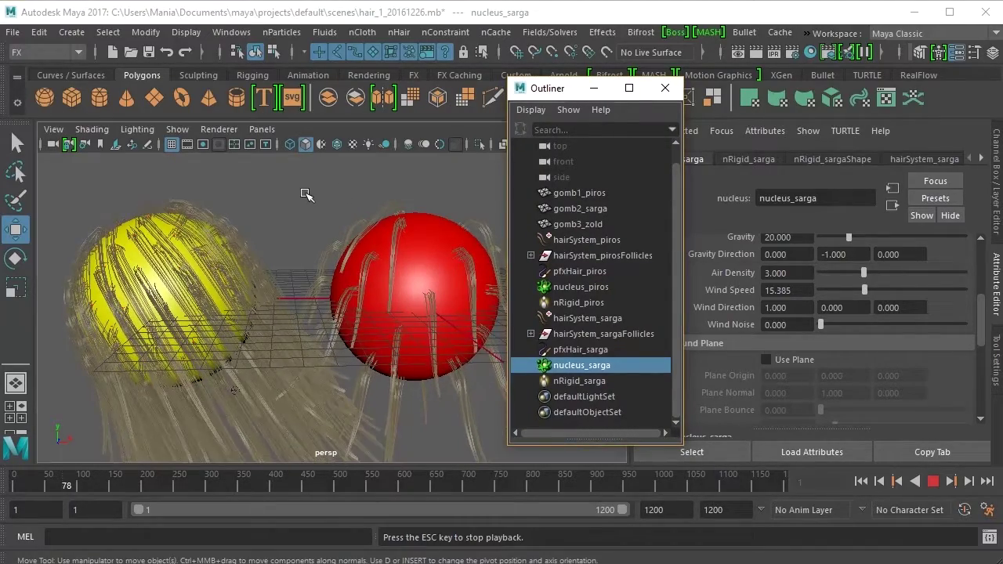
pyautogui.moveTo(313, 196)
pyautogui.keyDown('alt'); pyautogui.mouseDown()
pyautogui.moveTo(356, 192)
pyautogui.moveTo(324, 186)
pyautogui.mouseUp(); pyautogui.keyUp('alt')
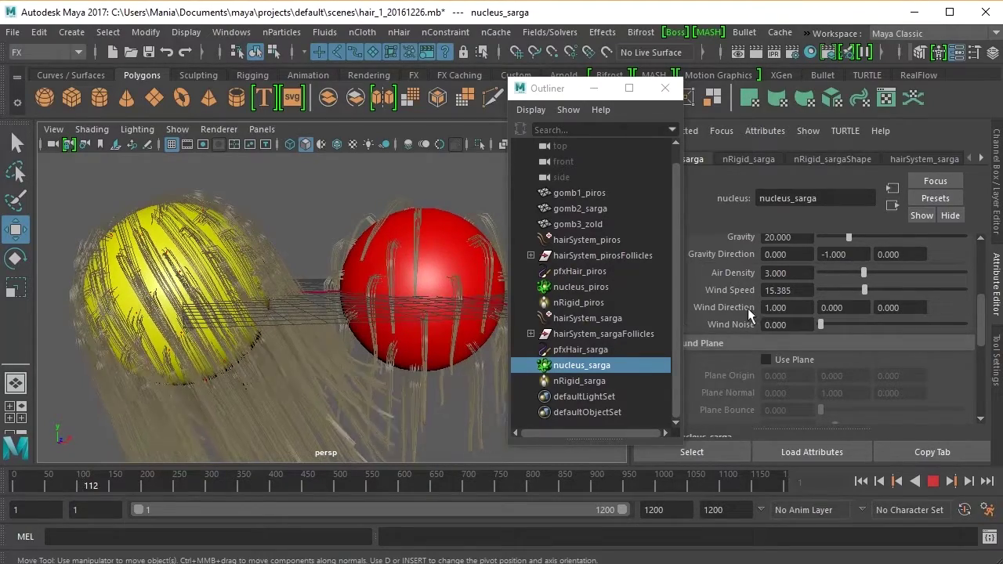
pyautogui.moveTo(863, 290); pyautogui.dragTo(811, 290)
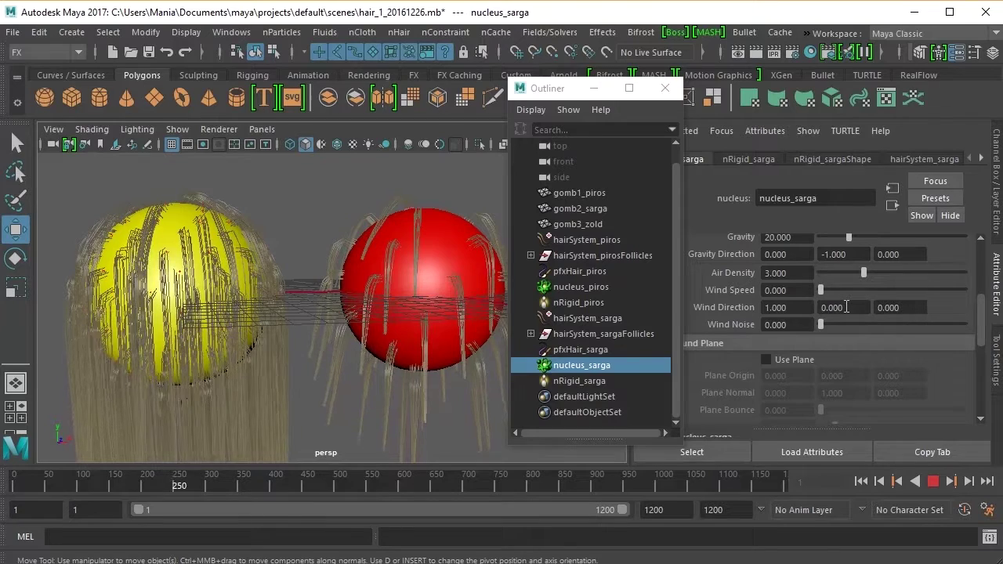
# - Set Wind Direction Y to 1 and raise Wind Speed to about 16.2
pyautogui.click(822, 307)
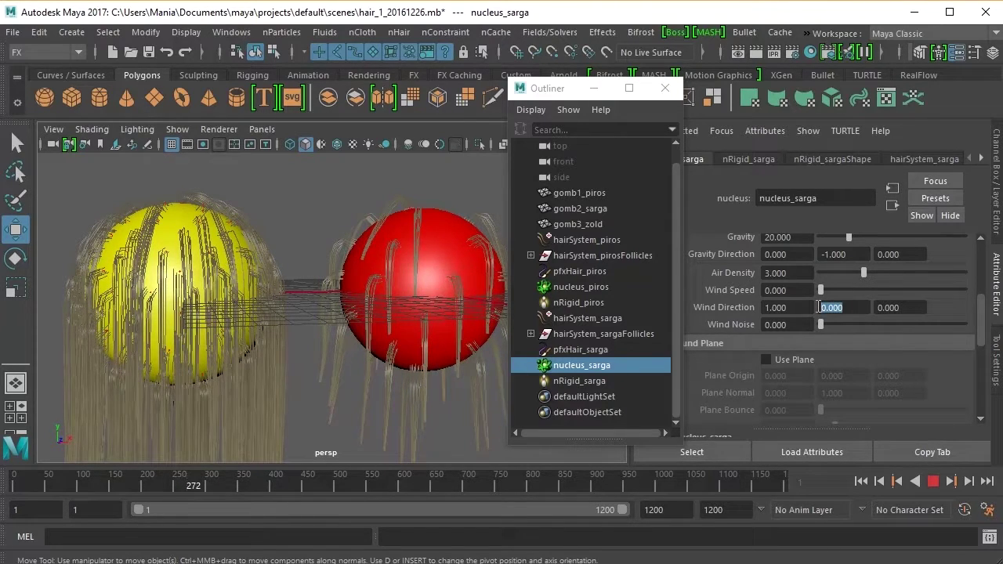
pyautogui.write('1')
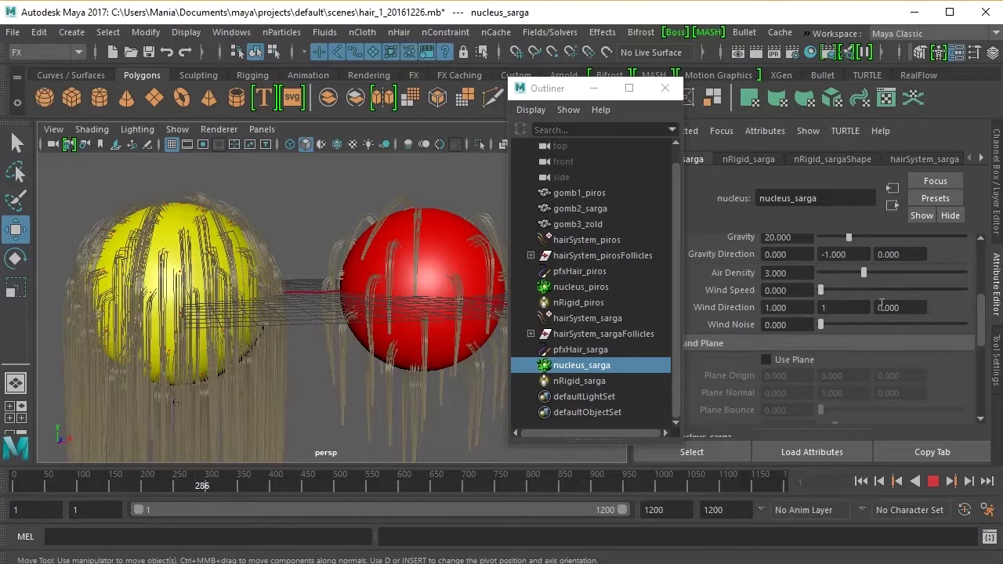
pyautogui.click(908, 308)
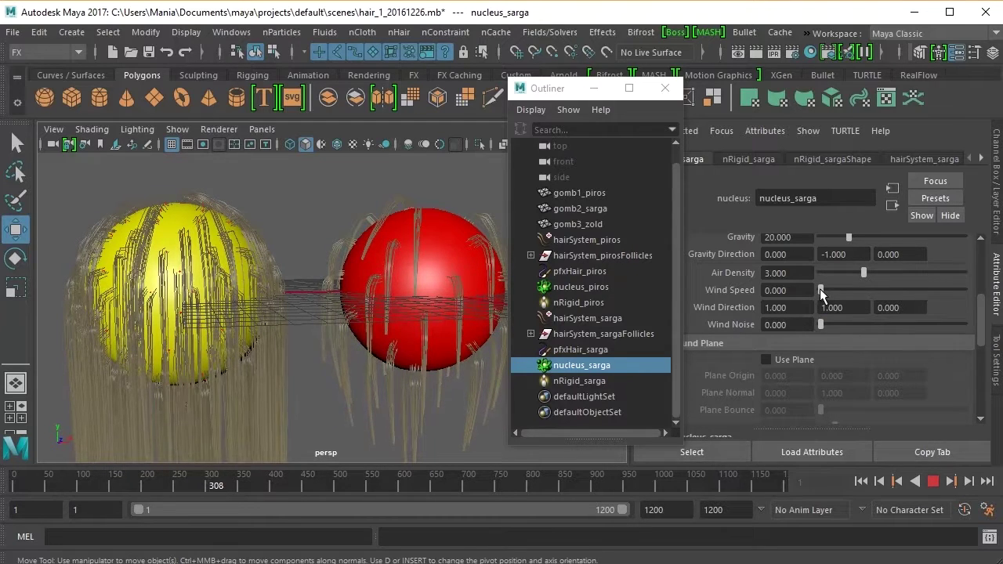
pyautogui.moveTo(820, 288); pyautogui.dragTo(866, 289)
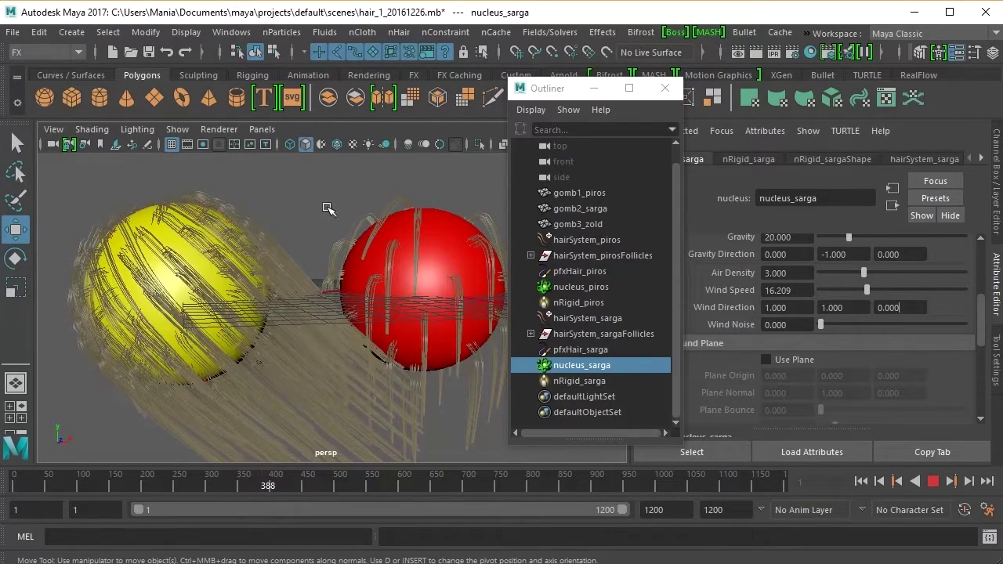
pyautogui.keyDown('alt'); pyautogui.moveTo(312, 205); pyautogui.dragTo(358, 210); pyautogui.keyUp('alt')
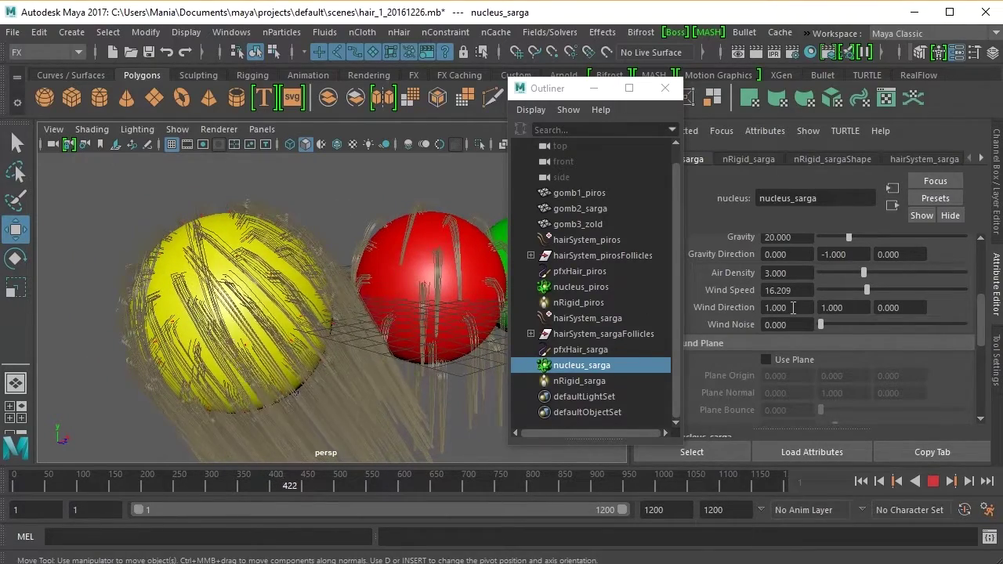
# - Set Wind Direction to 0, 0, 1 so the hair blows sideways
pyautogui.doubleClick(767, 307)
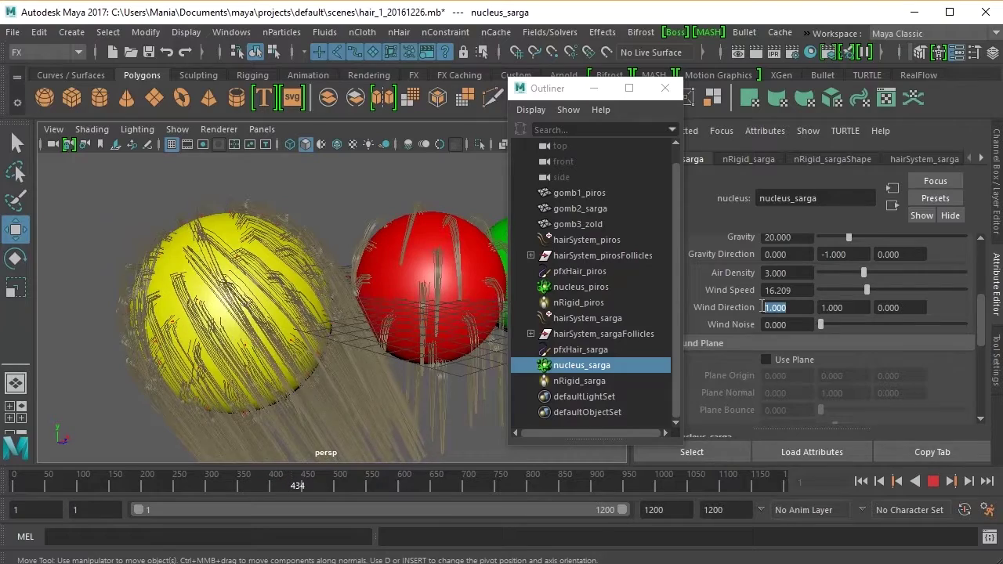
pyautogui.write('0')
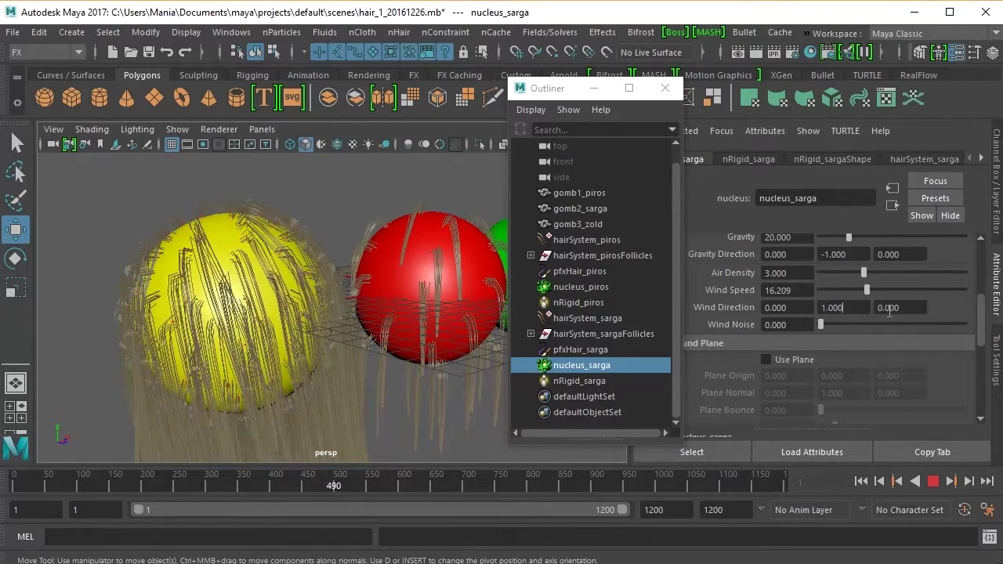
pyautogui.click(877, 307)
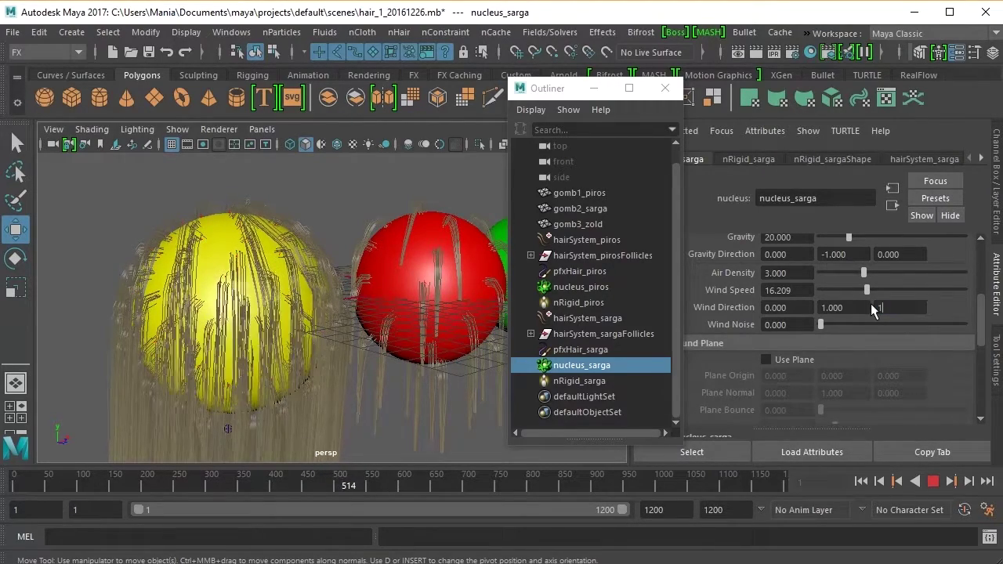
pyautogui.press('Return')
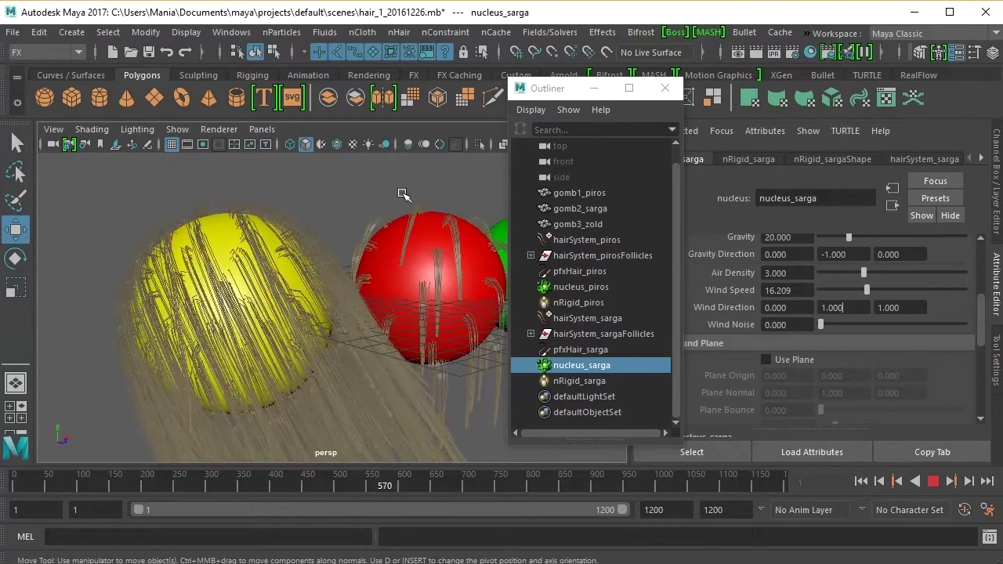
pyautogui.keyDown('alt'); pyautogui.moveTo(415, 186); pyautogui.dragTo(461, 193); pyautogui.keyUp('alt')
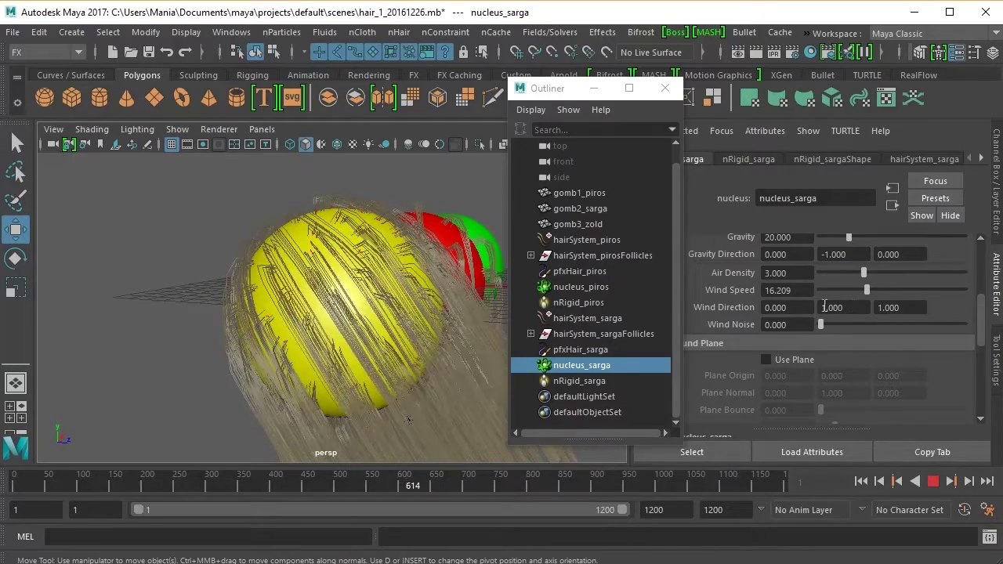
pyautogui.moveTo(854, 307); pyautogui.dragTo(822, 308)
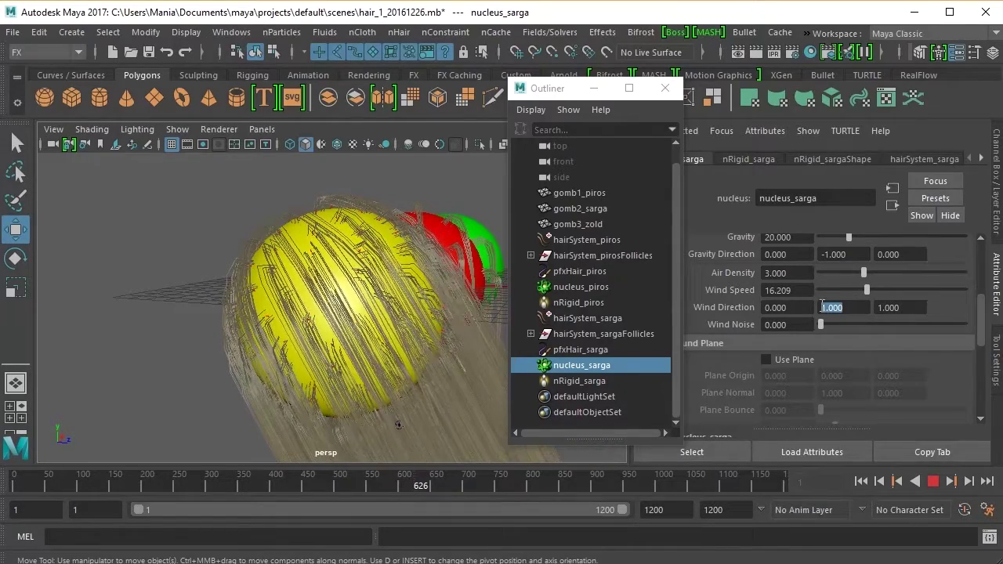
pyautogui.write('0')
pyautogui.press('Return')
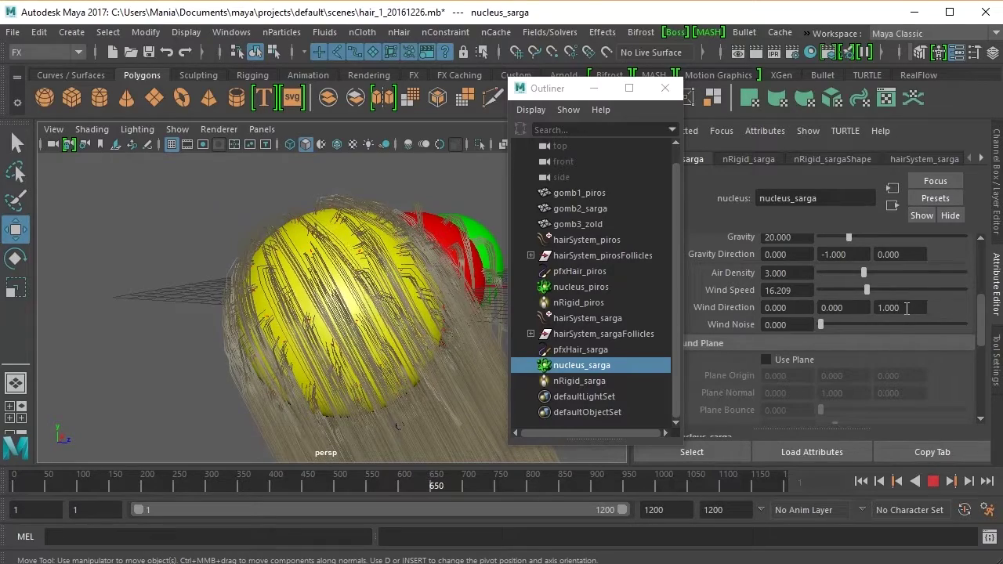
pyautogui.press('Return')
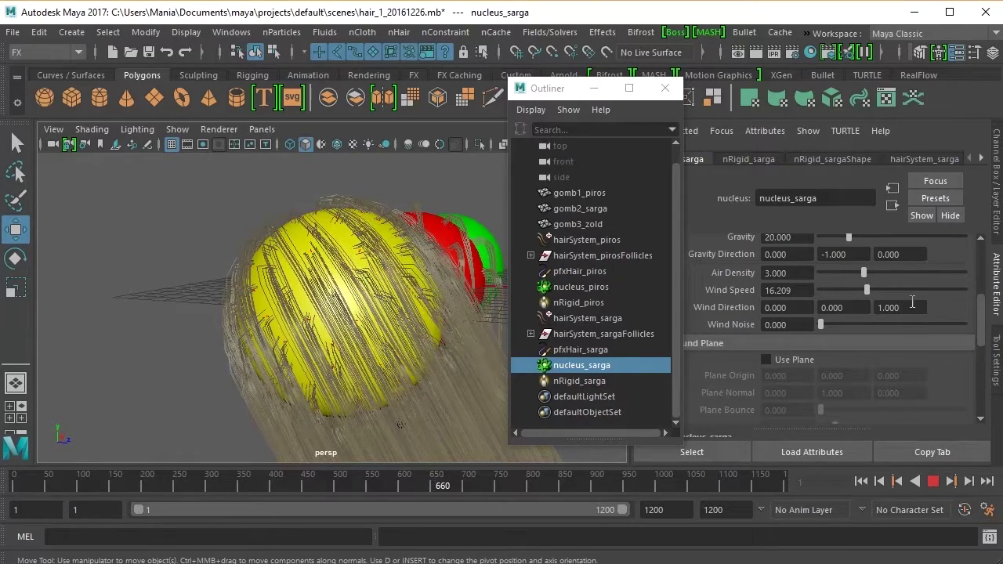
# - Lower nucleus Gravity to 5.495, view the red sphere, and stop playback
pyautogui.moveTo(845, 237); pyautogui.dragTo(828, 240)
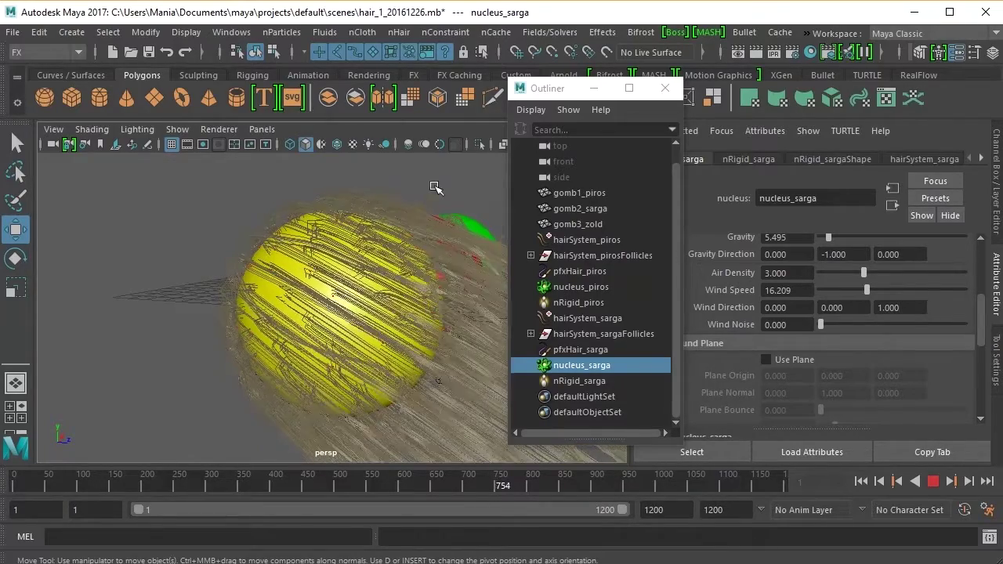
pyautogui.keyDown('alt'); pyautogui.moveTo(418, 188); pyautogui.dragTo(358, 183); pyautogui.keyUp('alt')
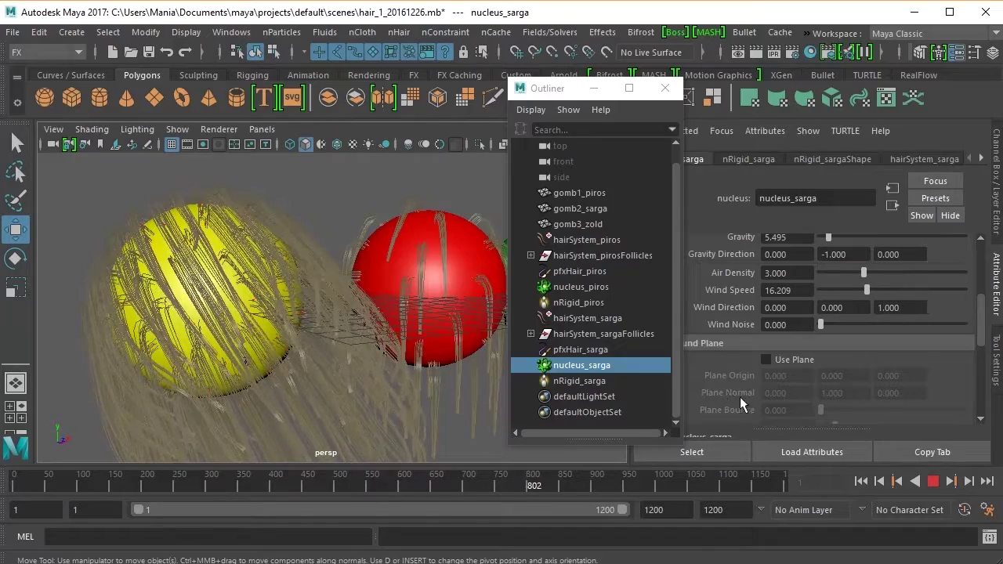
pyautogui.click(933, 482)
# - At frame 1, shorten the red sphere's hairs with the Scale Hair Tool
pyautogui.click(862, 482)
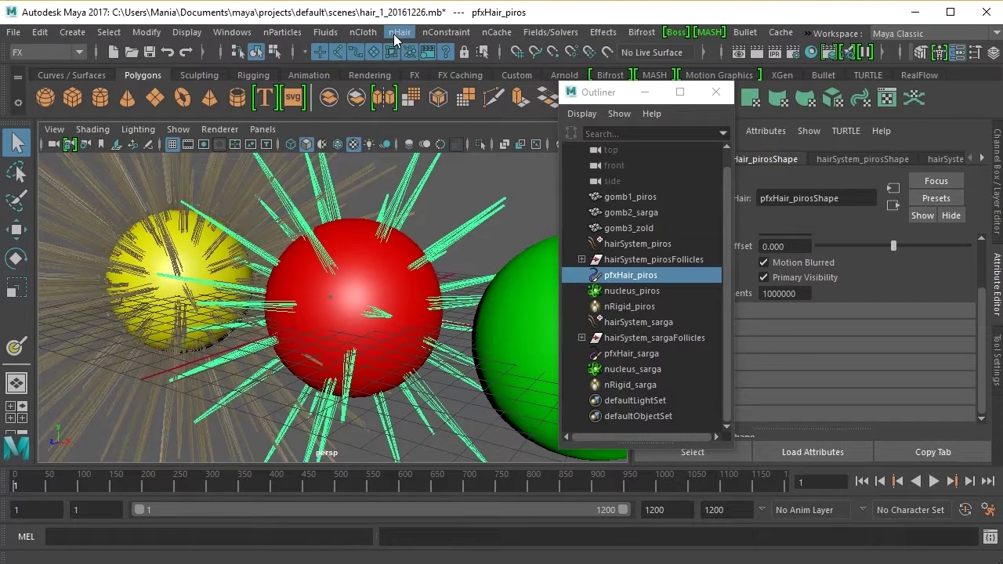
pyautogui.click(396, 33)
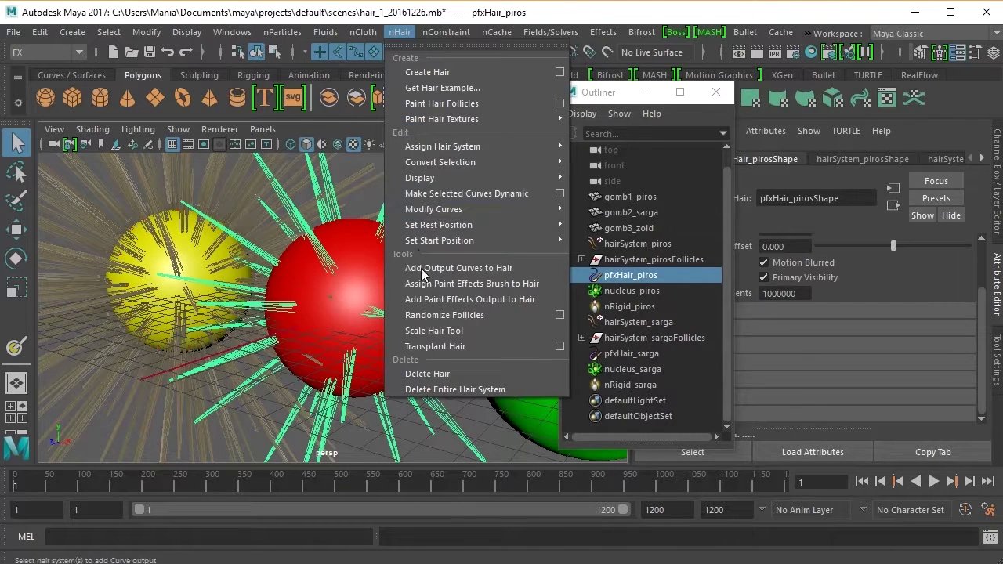
pyautogui.click(470, 332)
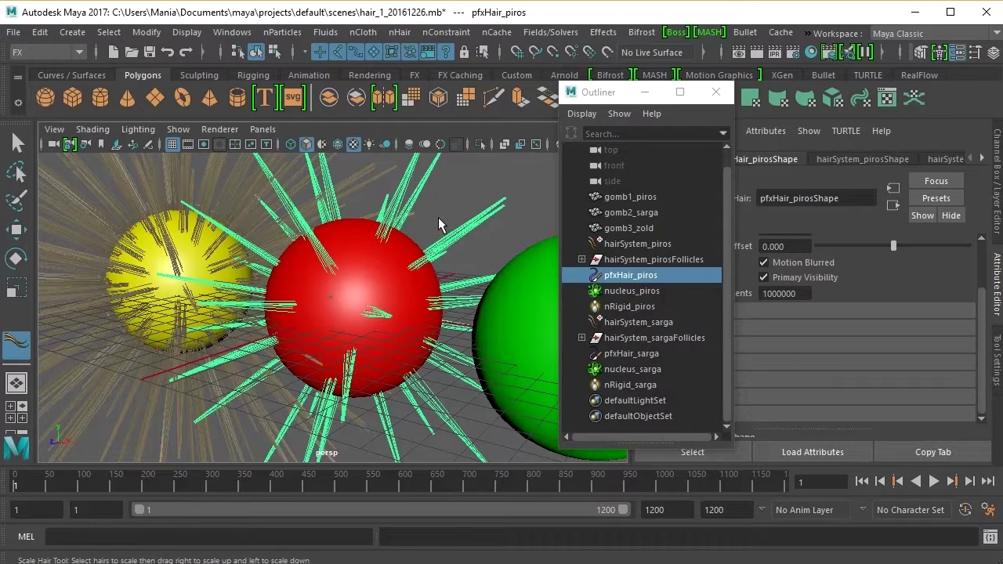
pyautogui.moveTo(446, 208); pyautogui.dragTo(386, 277)
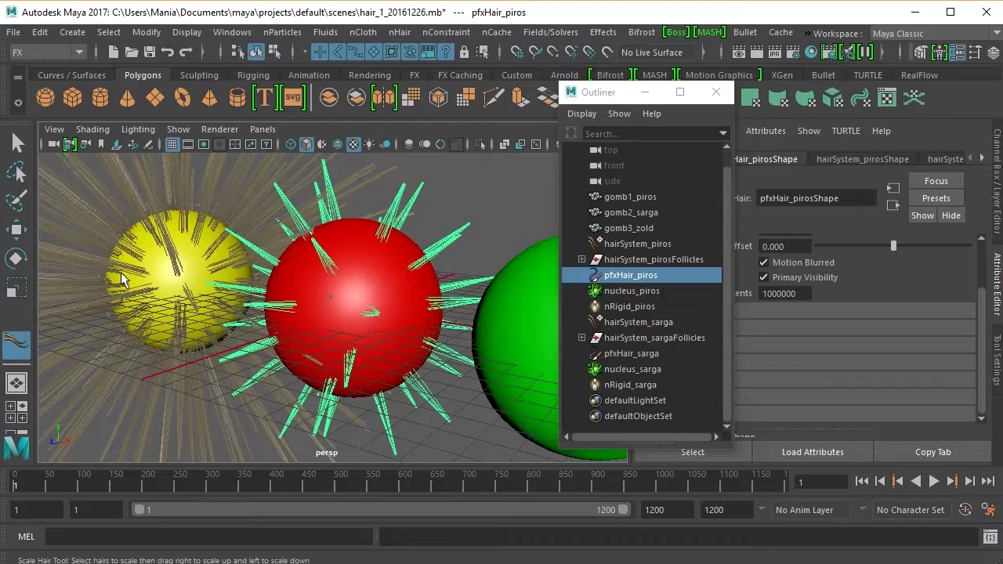
pyautogui.click(18, 144)
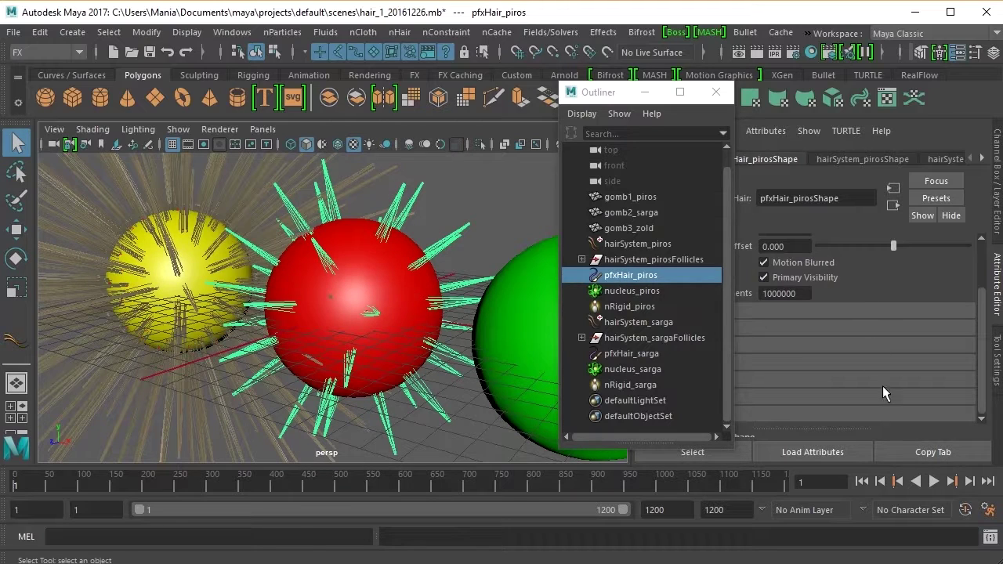
# - Test the shorter hairs with playback and select hairSystem_piros
pyautogui.click(933, 482)
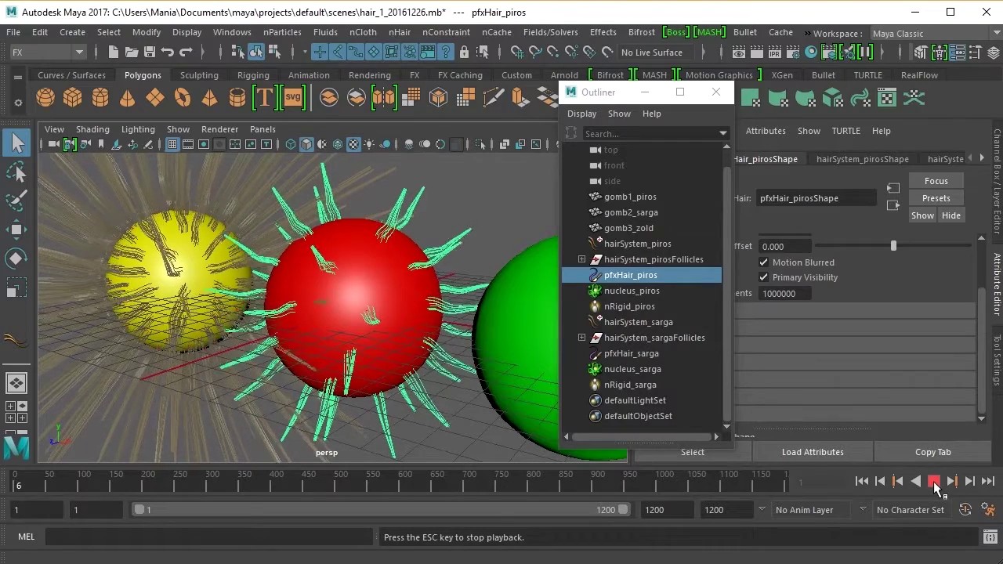
pyautogui.click(933, 482)
pyautogui.click(400, 32)
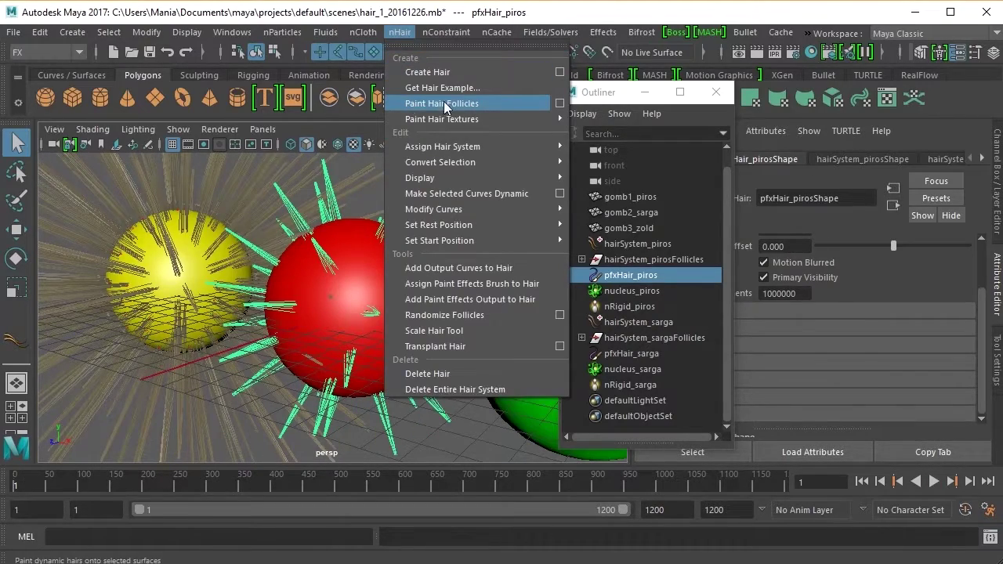
pyautogui.click(406, 35)
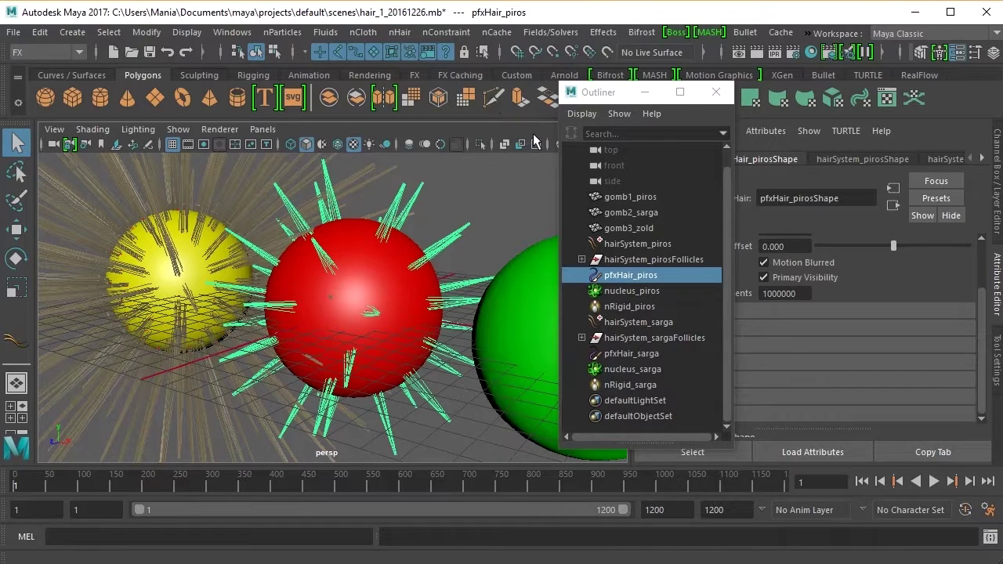
pyautogui.click(636, 244)
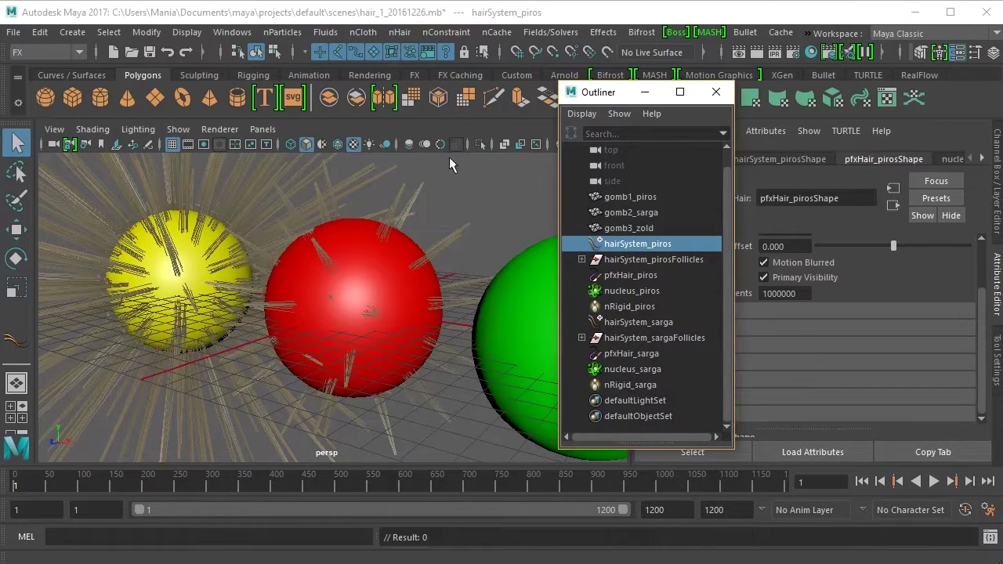
pyautogui.click(398, 36)
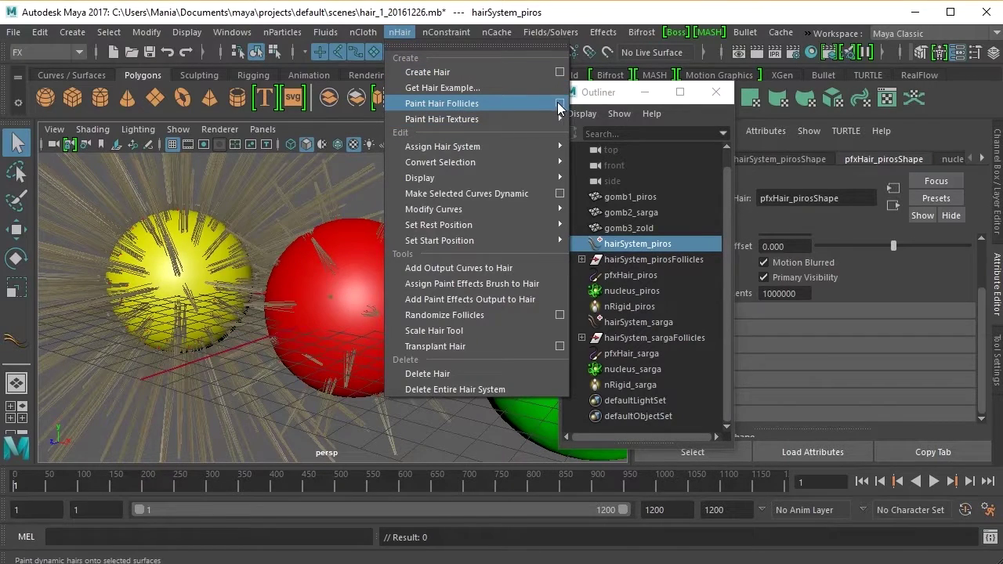
# - Set Paint Hair Follicles to Create follicles on hairSystem_pirosShape with Paint Effects output
pyautogui.click(560, 104)
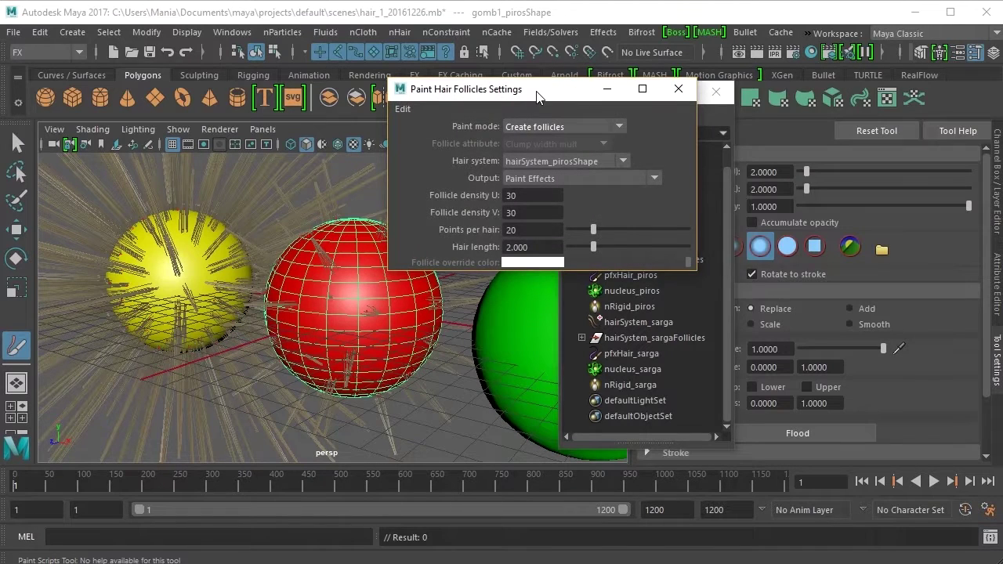
pyautogui.moveTo(535, 94); pyautogui.dragTo(661, 95)
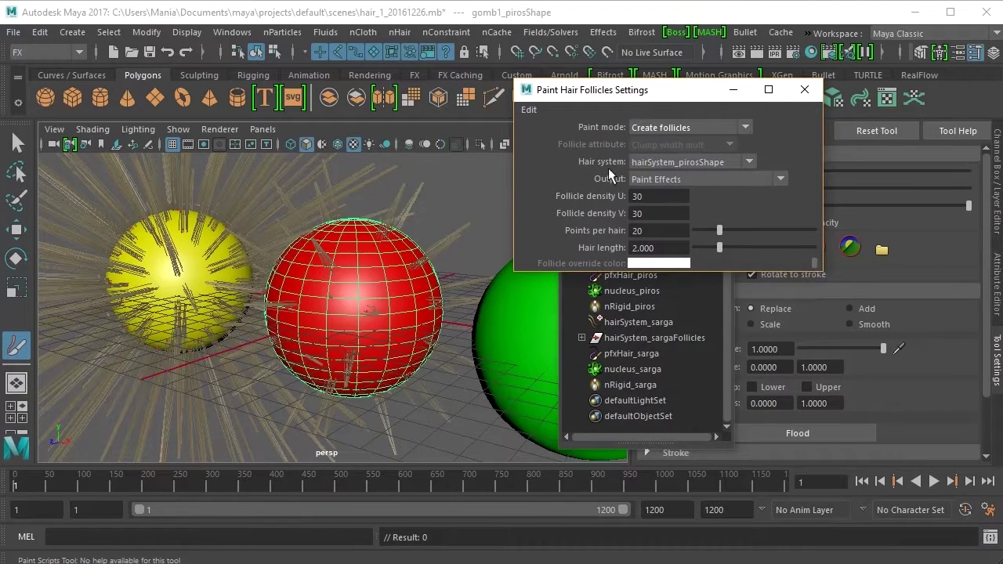
pyautogui.click(748, 126)
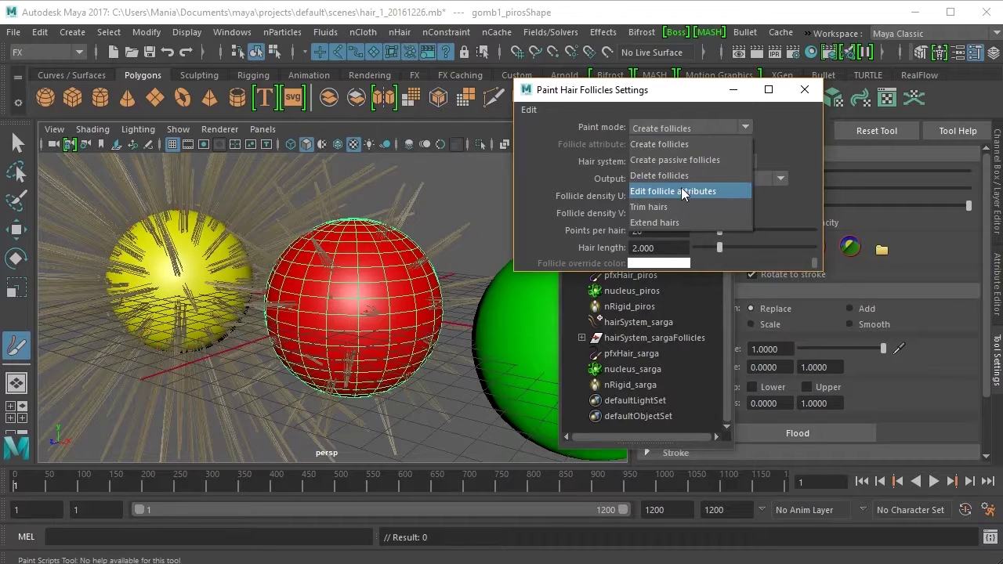
pyautogui.click(653, 126)
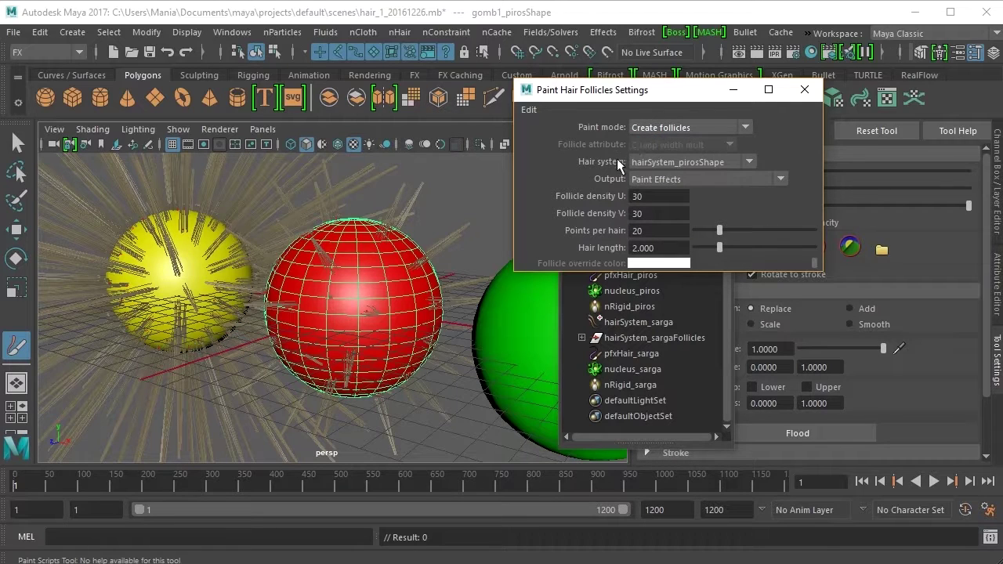
pyautogui.click(748, 160)
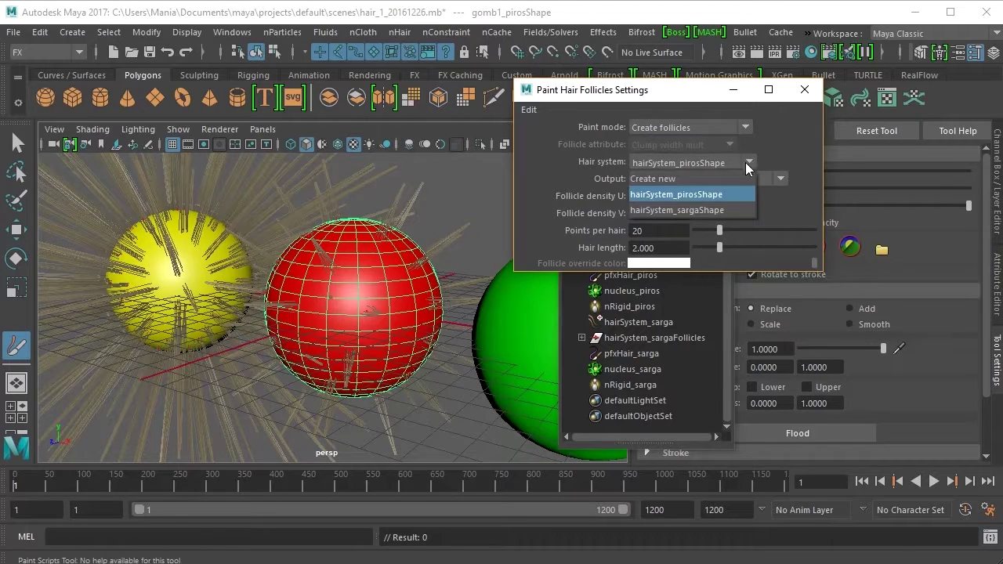
pyautogui.click(689, 194)
pyautogui.click(779, 182)
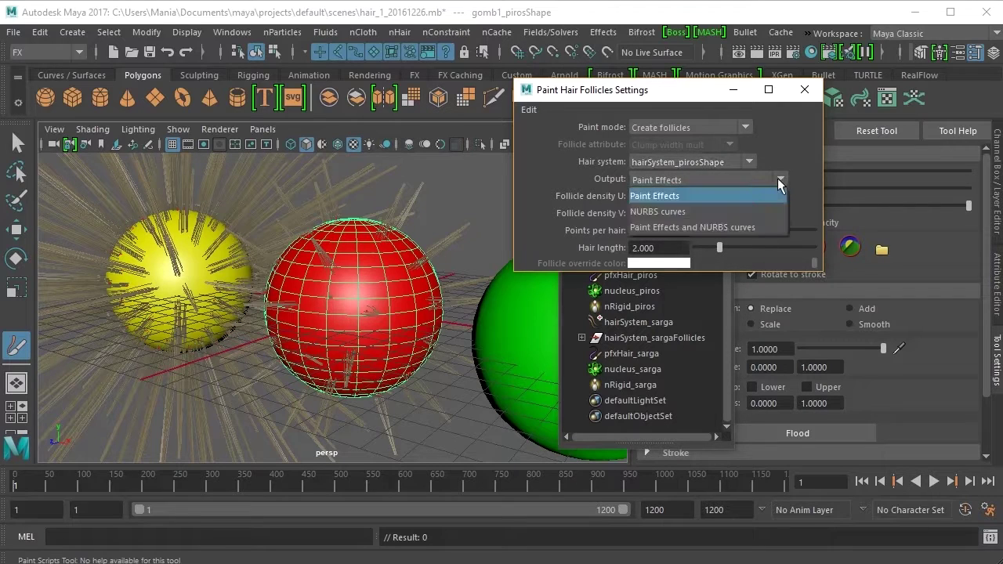
pyautogui.click(760, 193)
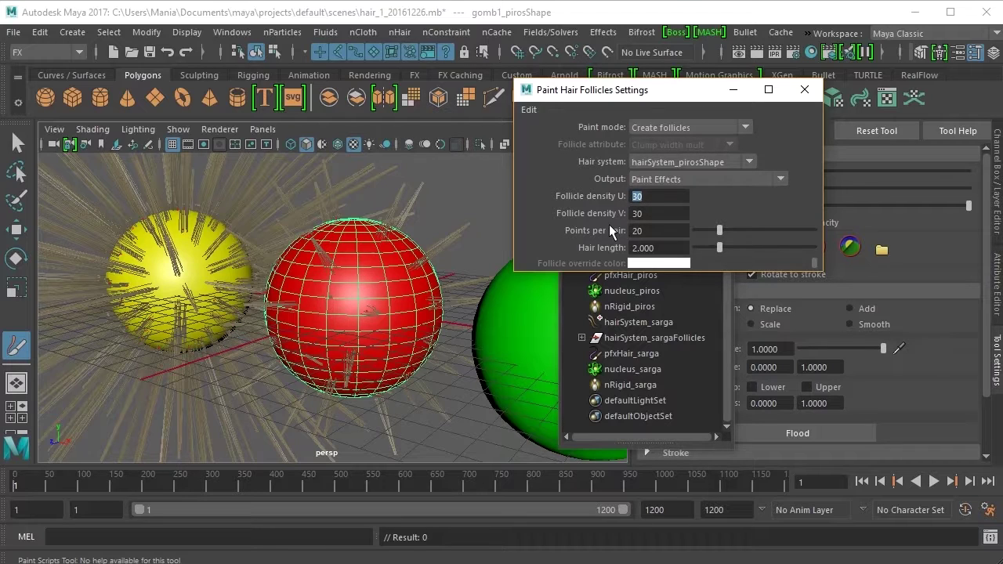
# - Raise the follicle Hair length from 2 to 4
pyautogui.click(646, 213)
pyautogui.click(653, 247)
pyautogui.moveTo(655, 246); pyautogui.dragTo(632, 245)
pyautogui.write('4')
pyautogui.press('Return')
pyautogui.moveTo(690, 271); pyautogui.dragTo(691, 291)
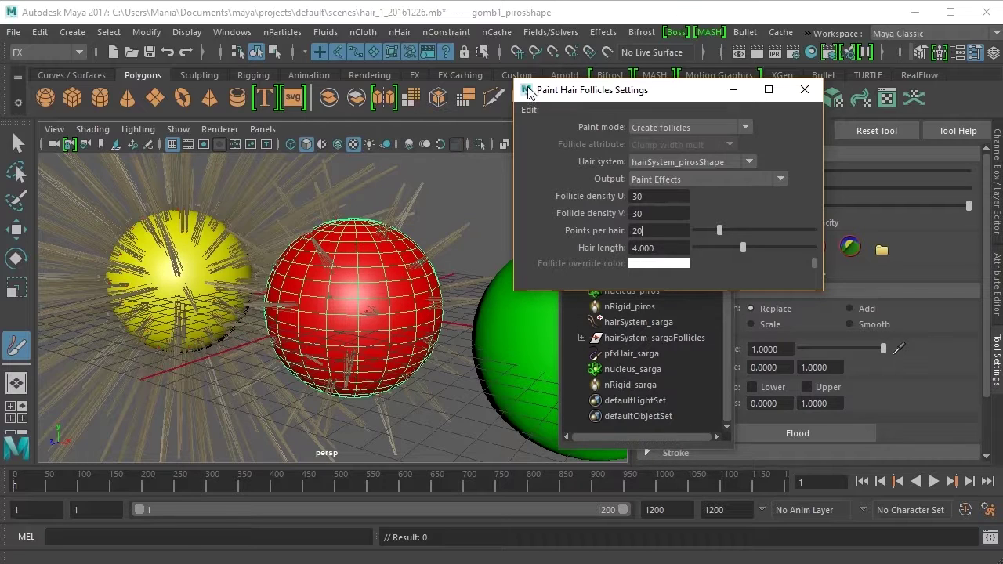
pyautogui.moveTo(572, 95); pyautogui.dragTo(326, 95)
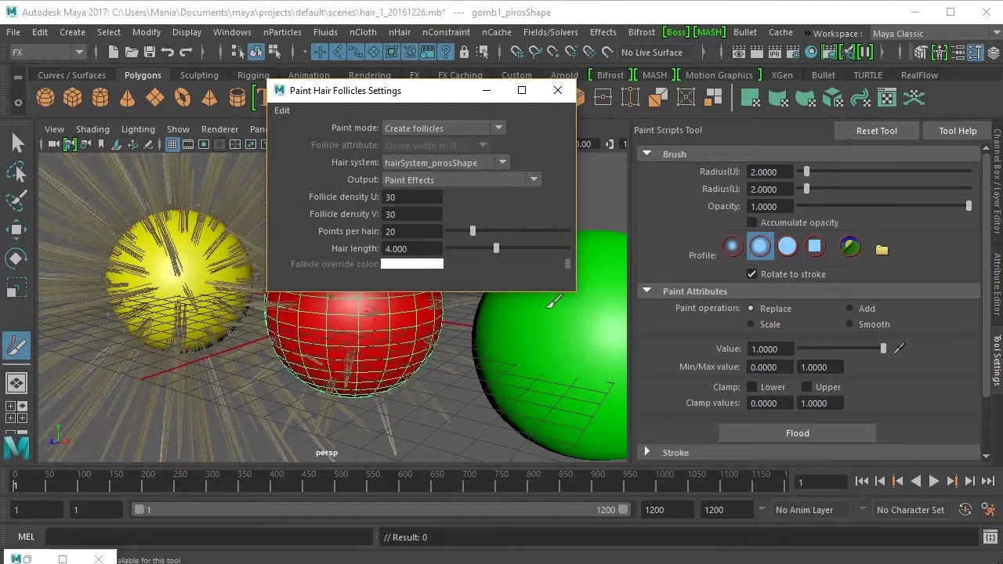
pyautogui.moveTo(802, 174); pyautogui.dragTo(757, 172)
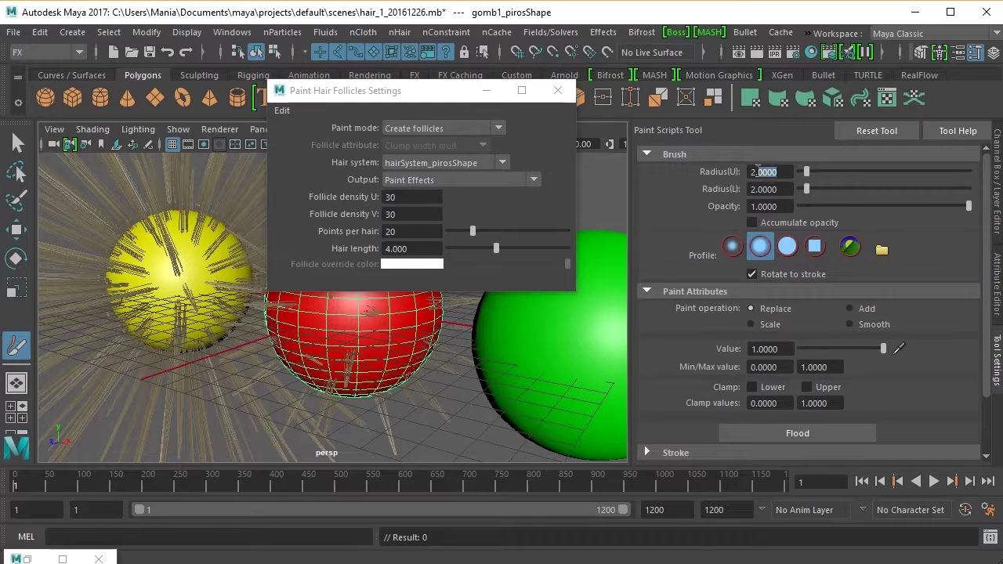
# - Set the brush Radius(U) and Radius(L) to 1
pyautogui.write('1')
pyautogui.click(788, 189)
pyautogui.moveTo(786, 189); pyautogui.dragTo(739, 188)
pyautogui.write('1')
pyautogui.click(770, 172)
# - Paint new hair follicles onto the red sphere gomb1_piros
pyautogui.moveTo(342, 98)
pyautogui.mouseDown()
pyautogui.moveTo(619, 152)
pyautogui.moveTo(635, 145)
pyautogui.mouseUp()
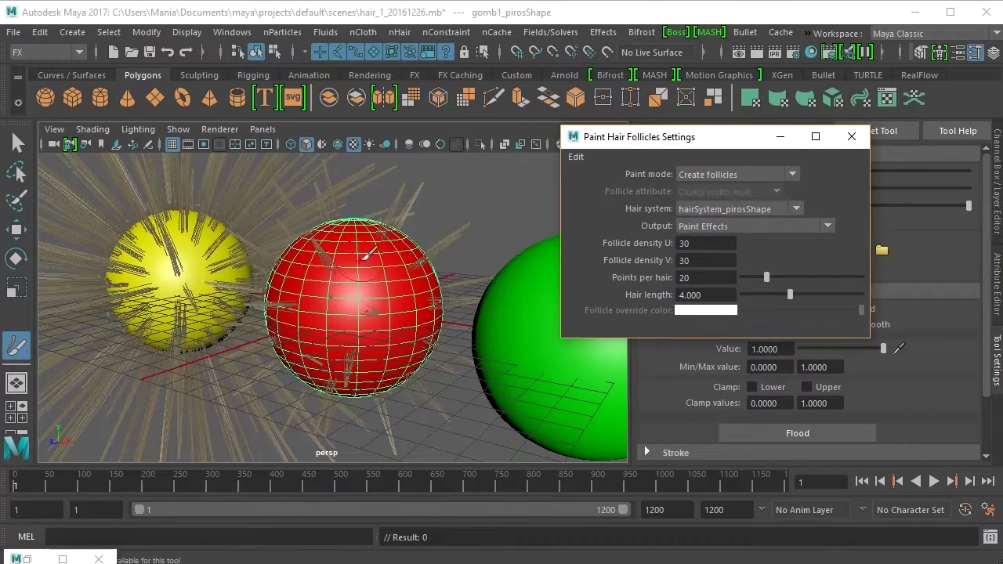
pyautogui.moveTo(365, 241); pyautogui.dragTo(370, 391)
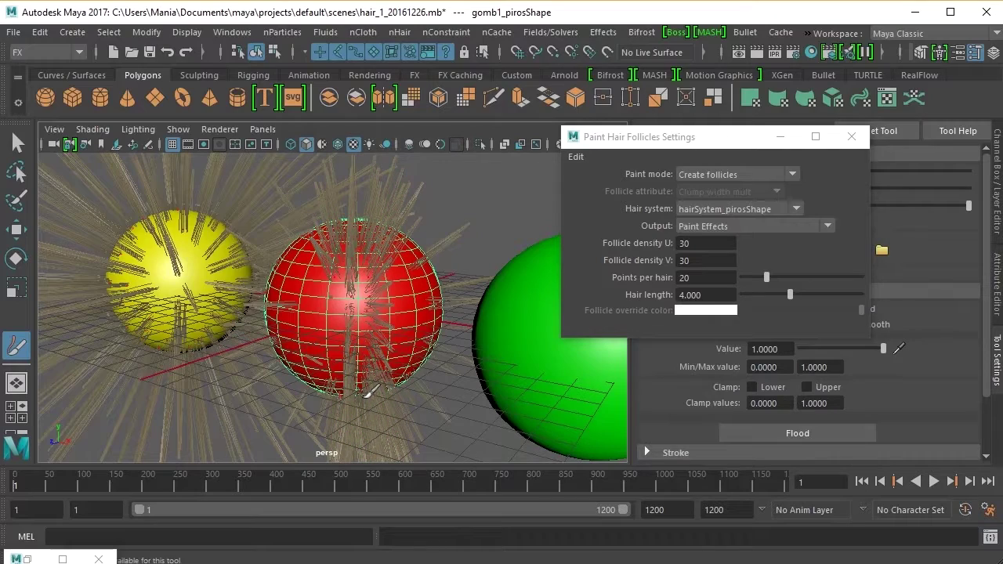
pyautogui.keyDown('alt'); pyautogui.moveTo(333, 296); pyautogui.dragTo(406, 291); pyautogui.keyUp('alt')
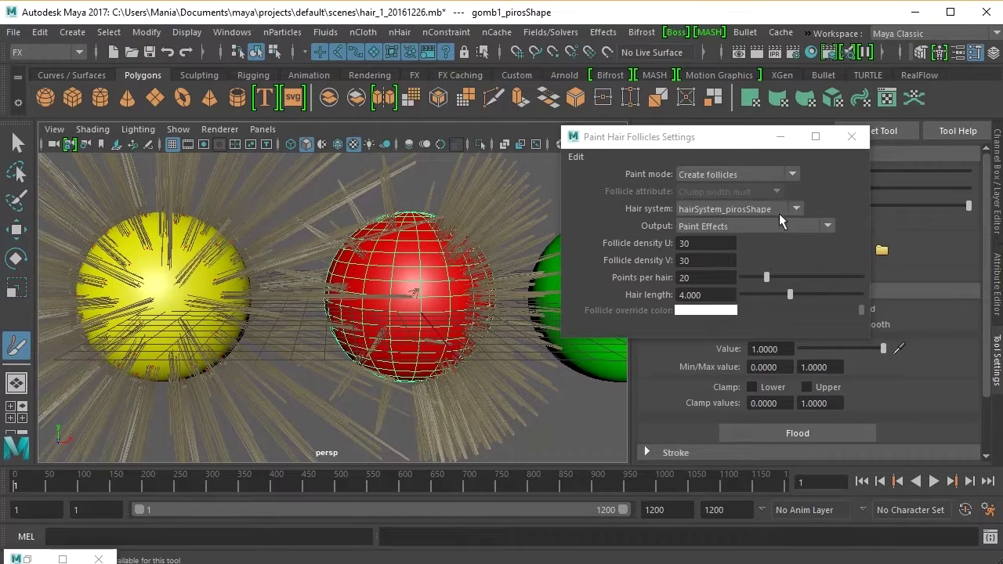
# - Switch paint mode to Delete follicles and brush over the red sphere's hair
pyautogui.click(796, 174)
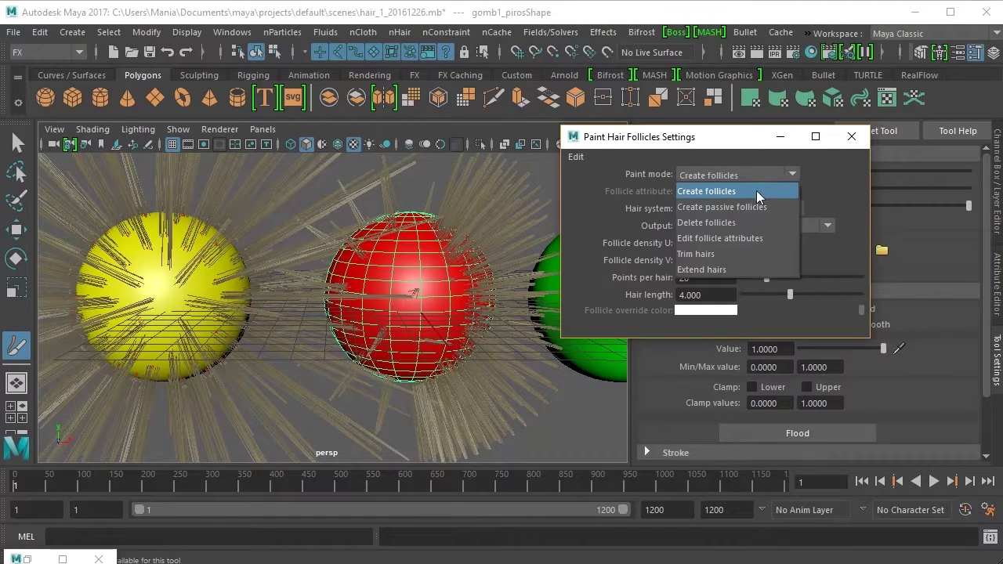
pyautogui.click(725, 223)
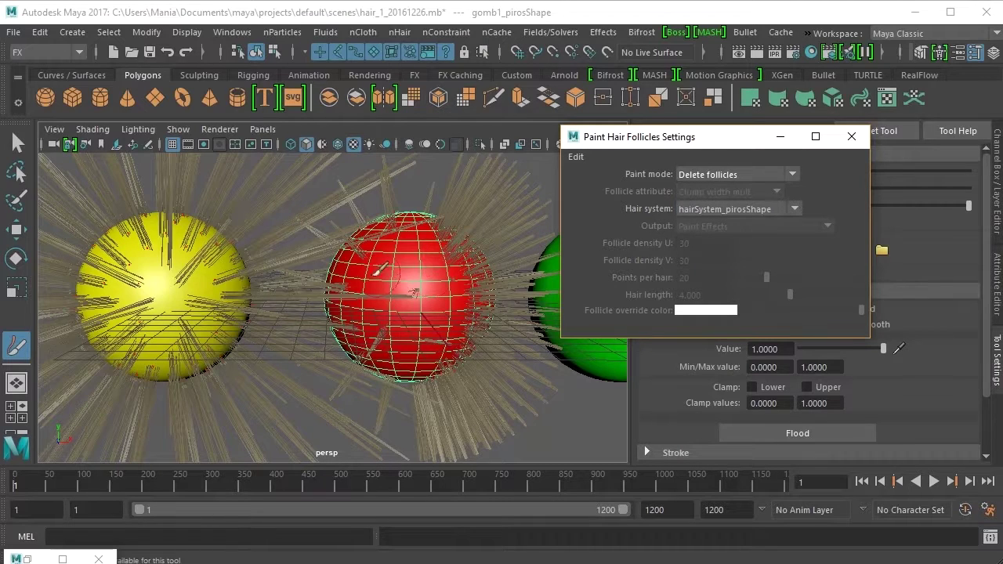
pyautogui.click(376, 249)
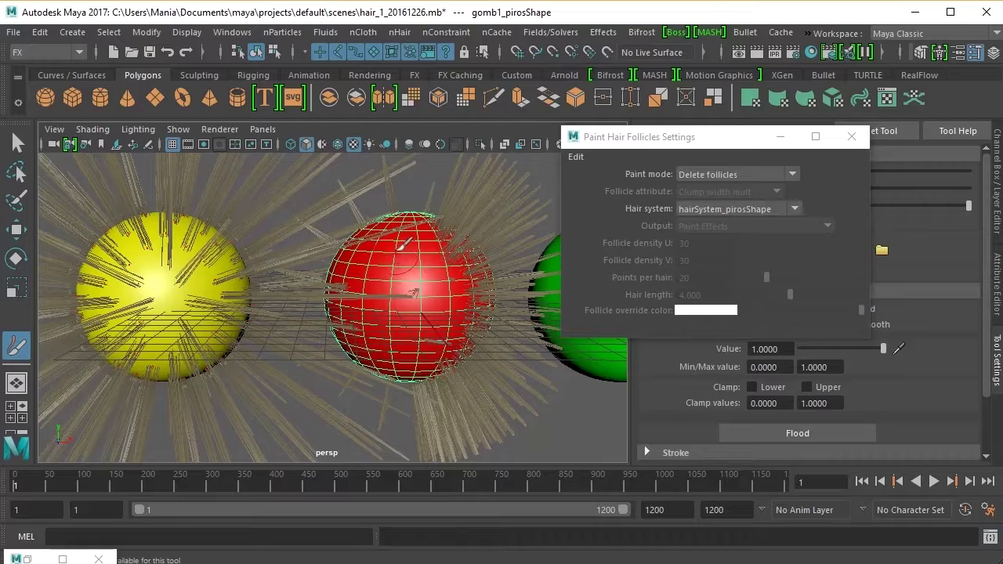
pyautogui.moveTo(405, 233)
pyautogui.keyDown('alt'); pyautogui.mouseDown()
pyautogui.moveTo(462, 233)
pyautogui.moveTo(439, 235)
pyautogui.mouseUp(); pyautogui.keyUp('alt')
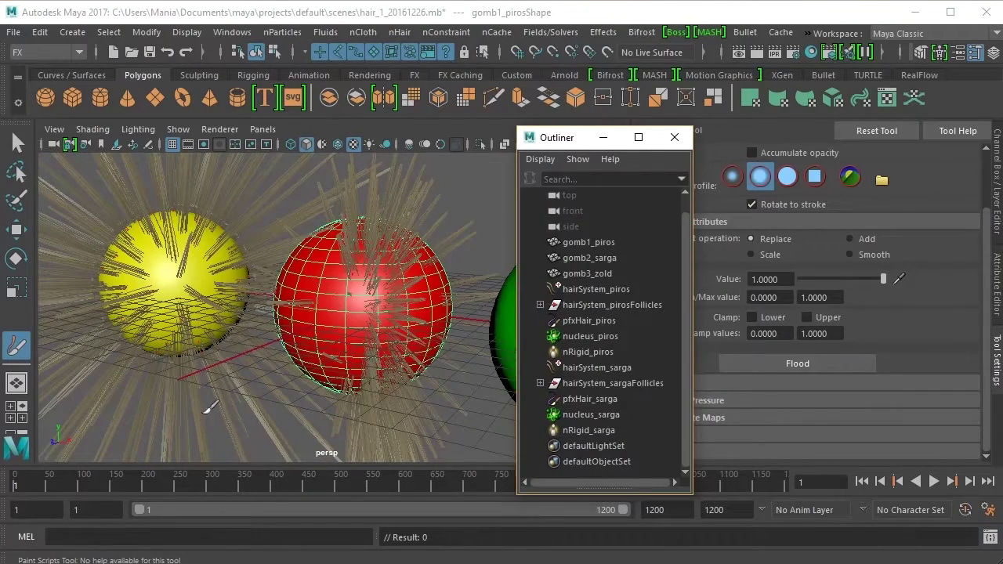
# - Start painting a Hair Color texture on hairSystem_piros via nHair > Paint Hair Textures > Hair Color
pyautogui.click(578, 288)
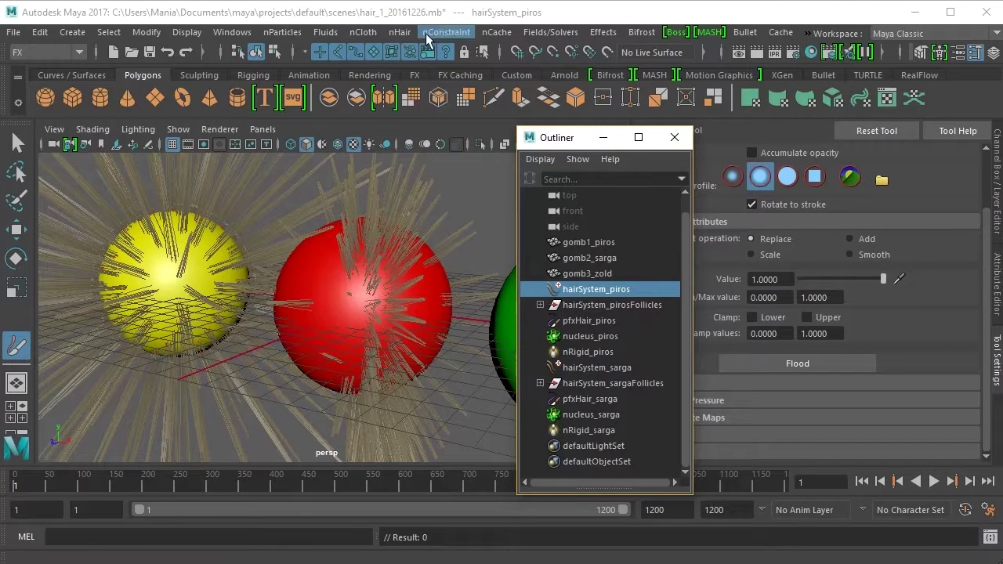
pyautogui.click(404, 33)
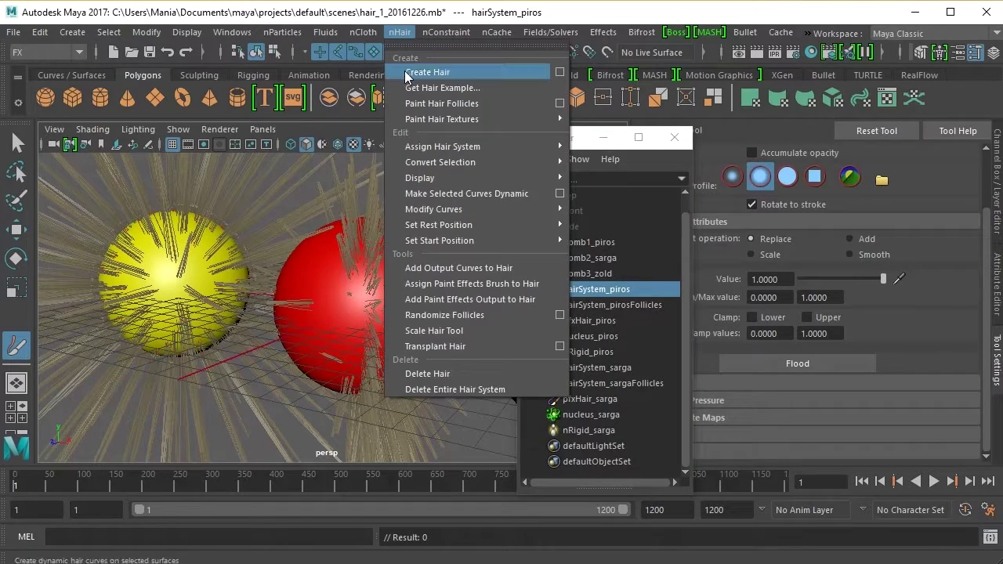
pyautogui.moveTo(410, 121)
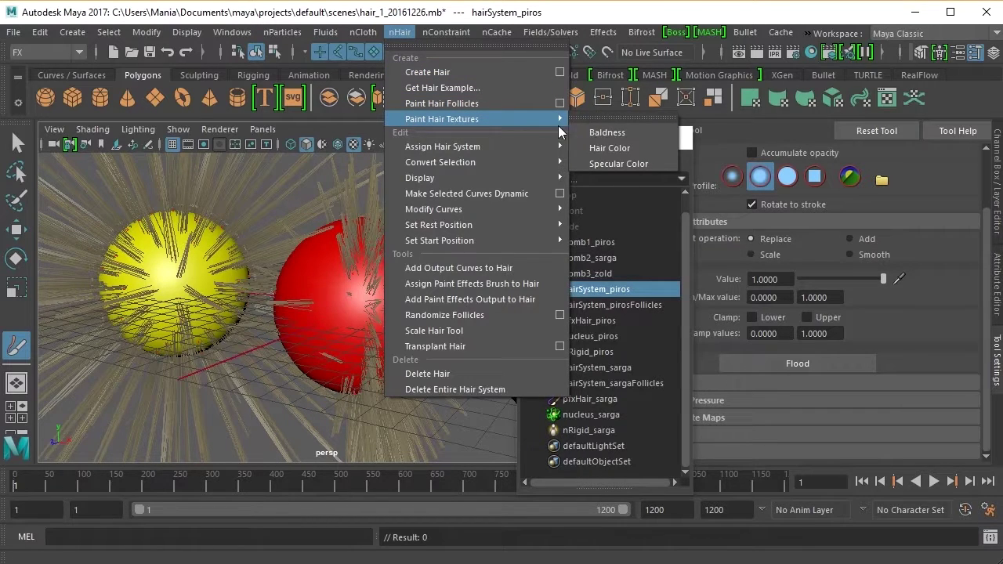
pyautogui.click(601, 147)
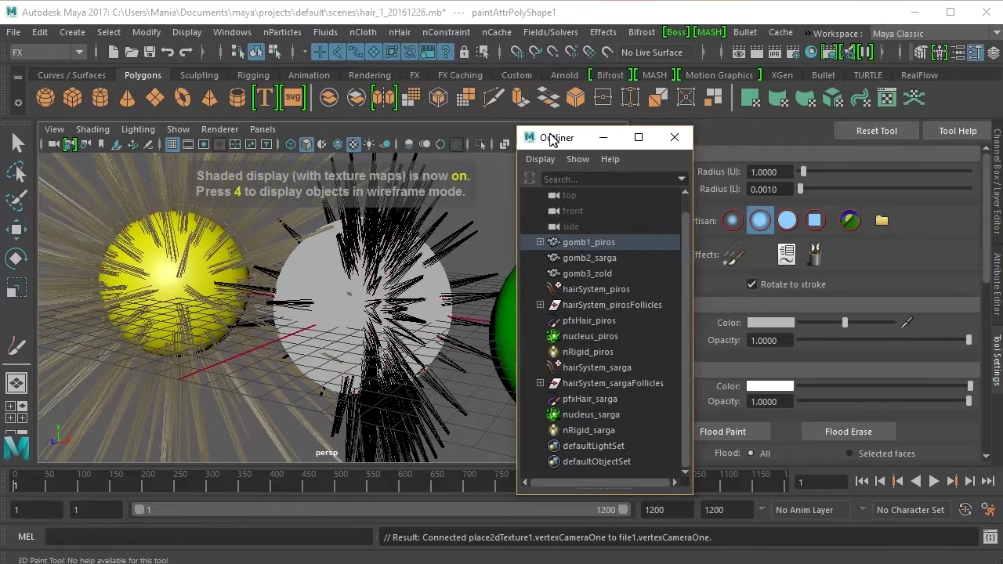
pyautogui.moveTo(557, 141)
pyautogui.mouseDown()
pyautogui.moveTo(507, 106)
pyautogui.moveTo(462, 106)
pyautogui.mouseUp()
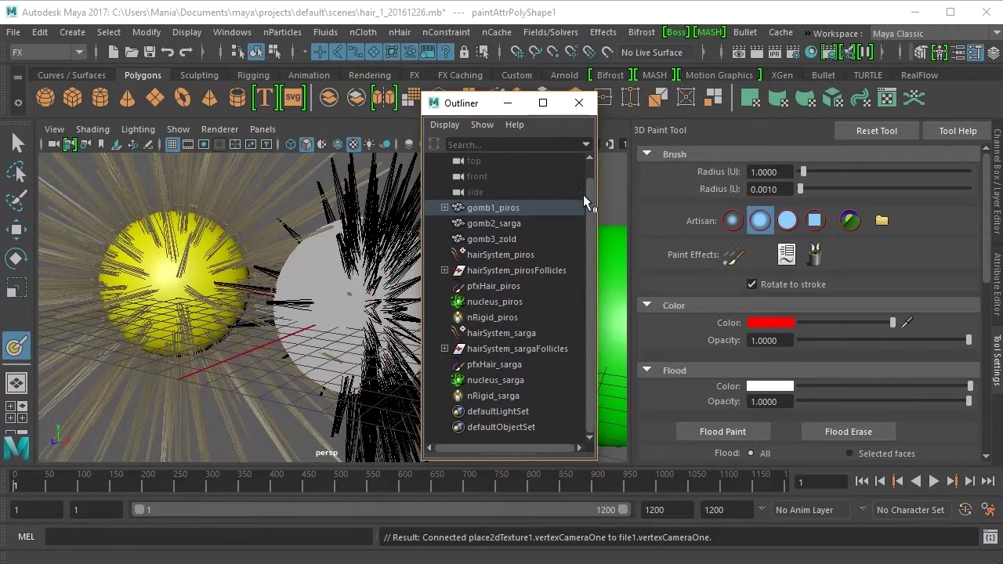
pyautogui.click(493, 255)
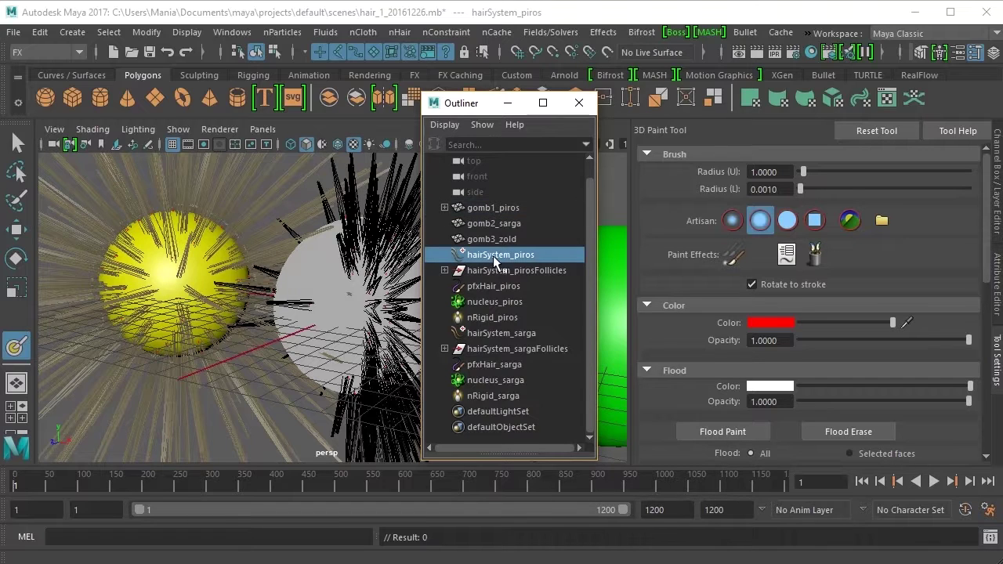
# - Set both the paint Color and Flood Color to yellow
pyautogui.click(761, 322)
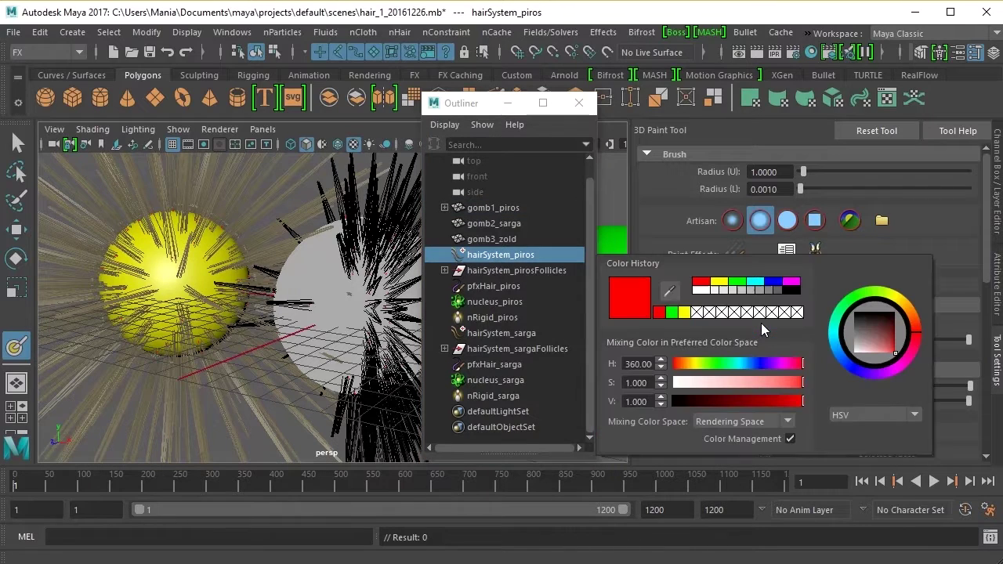
pyautogui.click(721, 283)
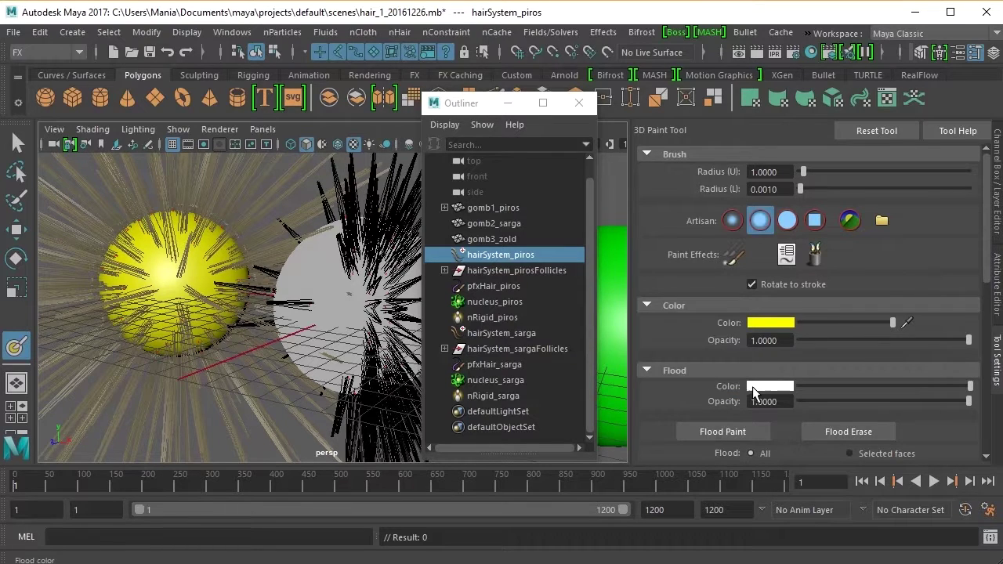
pyautogui.click(755, 386)
pyautogui.click(716, 347)
# - Paint a yellow hair-colour streak onto the white-displayed sphere
pyautogui.scroll(-3, 728, 325)
pyautogui.scroll(-10, 733, 335)
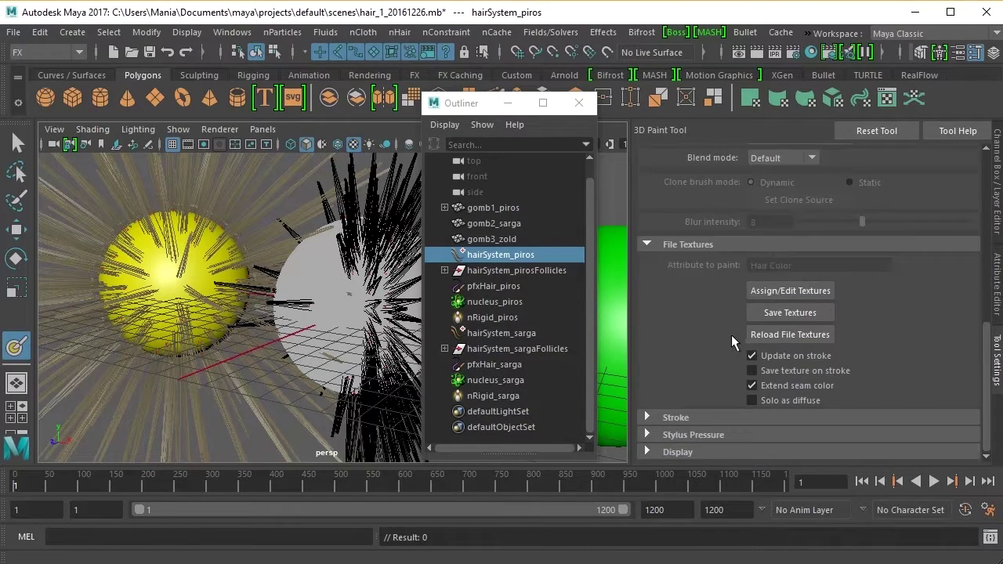
pyautogui.moveTo(475, 110); pyautogui.dragTo(641, 122)
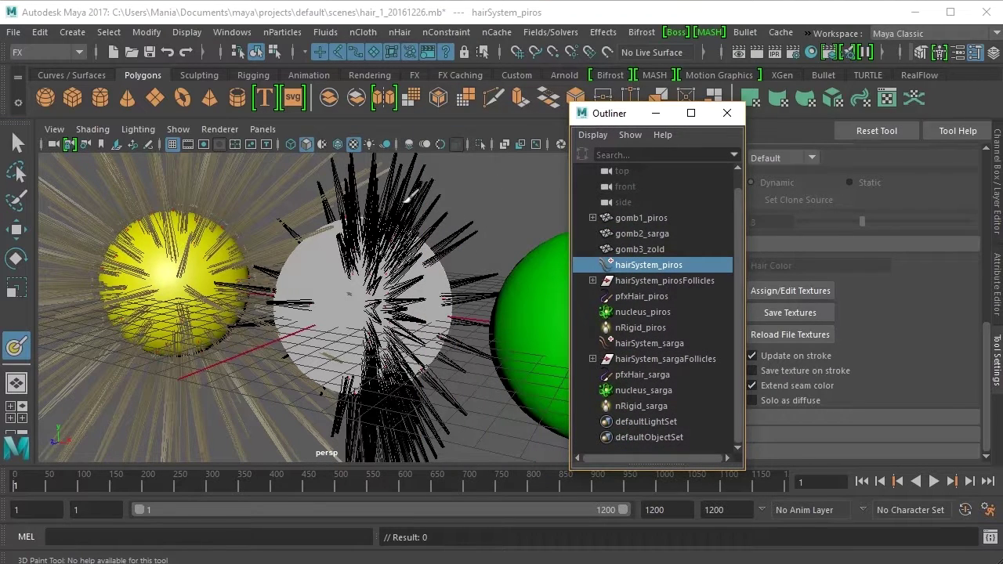
pyautogui.moveTo(395, 235)
pyautogui.mouseDown()
pyautogui.moveTo(385, 301)
pyautogui.moveTo(388, 249)
pyautogui.moveTo(365, 213)
pyautogui.moveTo(372, 251)
pyautogui.moveTo(359, 263)
pyautogui.moveTo(357, 228)
pyautogui.moveTo(336, 235)
pyautogui.moveTo(408, 294)
pyautogui.moveTo(400, 227)
pyautogui.moveTo(420, 245)
pyautogui.moveTo(403, 204)
pyautogui.moveTo(444, 255)
pyautogui.moveTo(448, 278)
pyautogui.moveTo(430, 247)
pyautogui.moveTo(427, 297)
pyautogui.moveTo(405, 297)
pyautogui.moveTo(398, 288)
pyautogui.moveTo(458, 307)
pyautogui.moveTo(443, 267)
pyautogui.mouseUp()
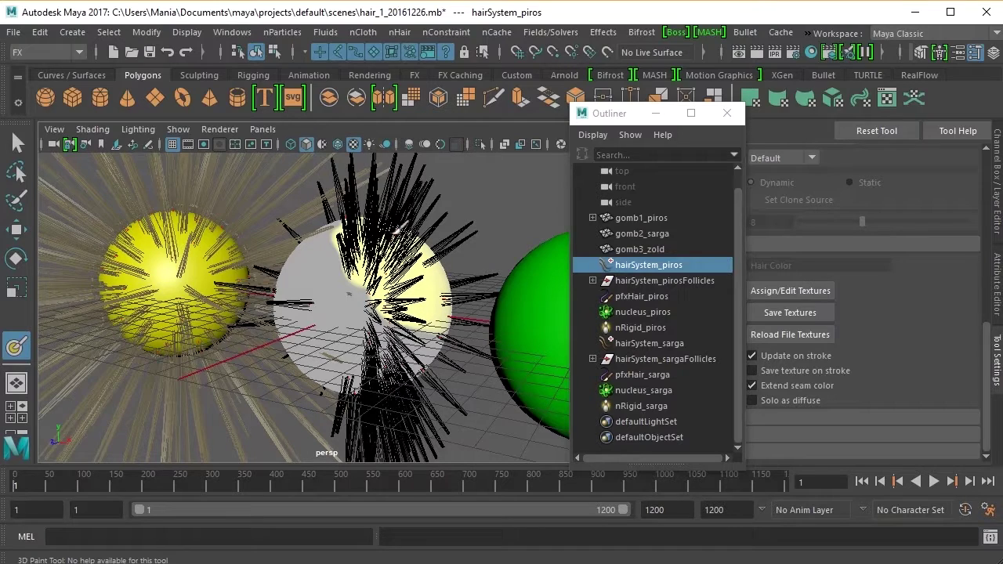
# - Paint more yellow across the sphere's top, right side and centre
pyautogui.moveTo(396, 227)
pyautogui.mouseDown()
pyautogui.moveTo(416, 231)
pyautogui.moveTo(439, 213)
pyautogui.moveTo(405, 212)
pyautogui.moveTo(472, 199)
pyautogui.mouseUp()
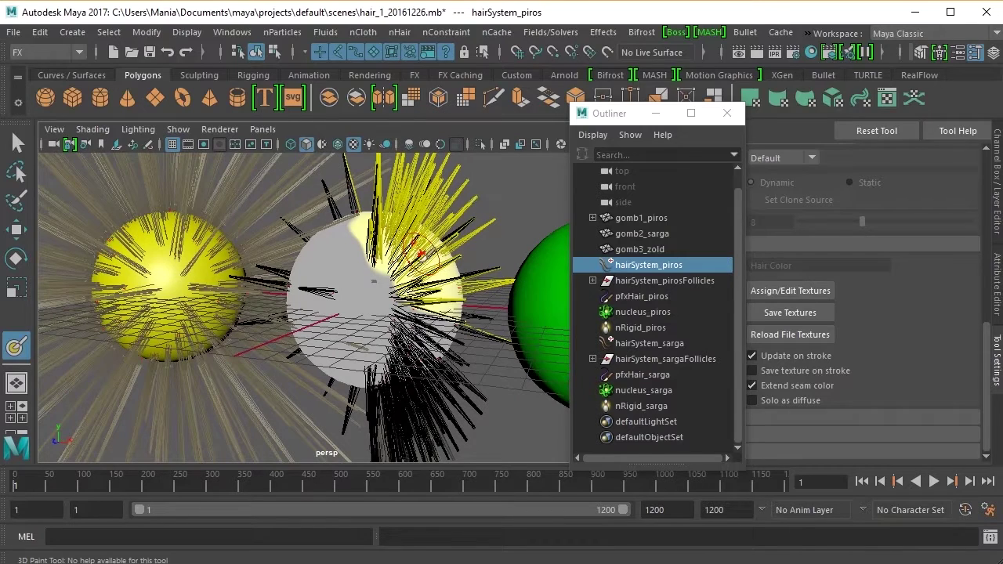
pyautogui.moveTo(402, 245); pyautogui.dragTo(419, 283)
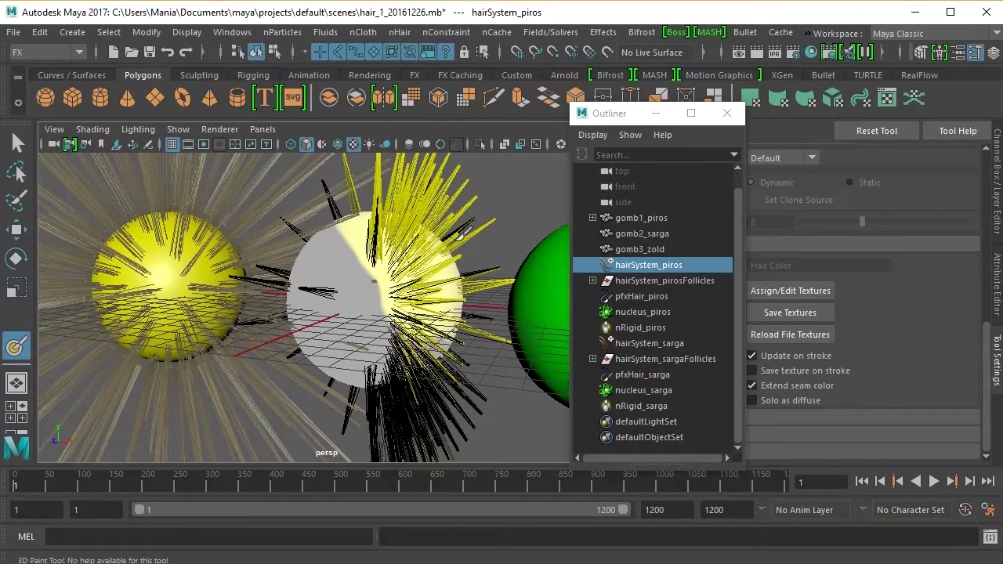
pyautogui.moveTo(462, 233)
pyautogui.keyDown('alt'); pyautogui.mouseDown()
pyautogui.moveTo(441, 242)
pyautogui.moveTo(450, 240)
pyautogui.mouseUp(); pyautogui.keyUp('alt')
# - Move the Outliner aside and scroll Tool Settings back to the Color and Flood sections
pyautogui.click(605, 117)
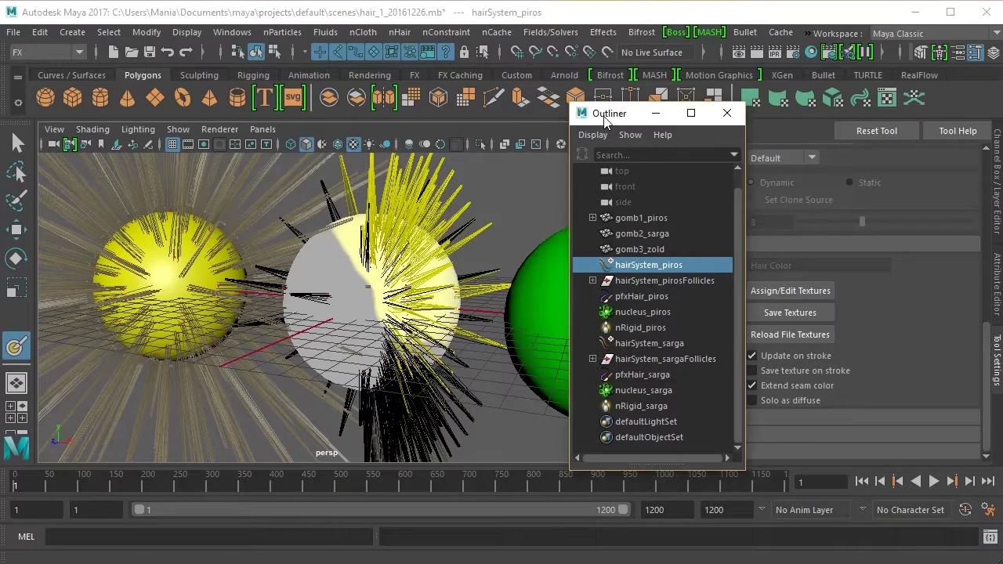
pyautogui.moveTo(605, 118); pyautogui.dragTo(492, 107)
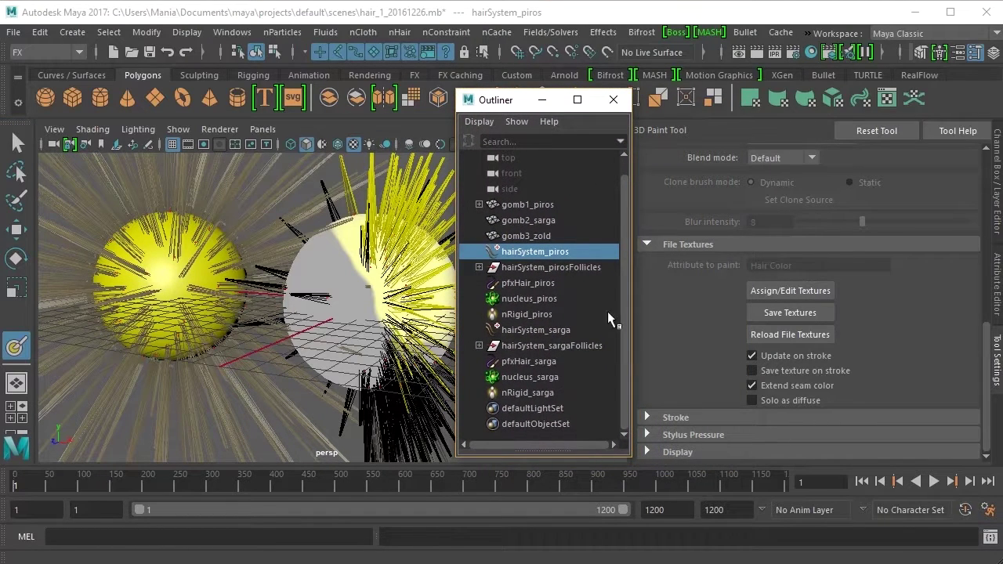
pyautogui.moveTo(980, 348); pyautogui.dragTo(976, 190)
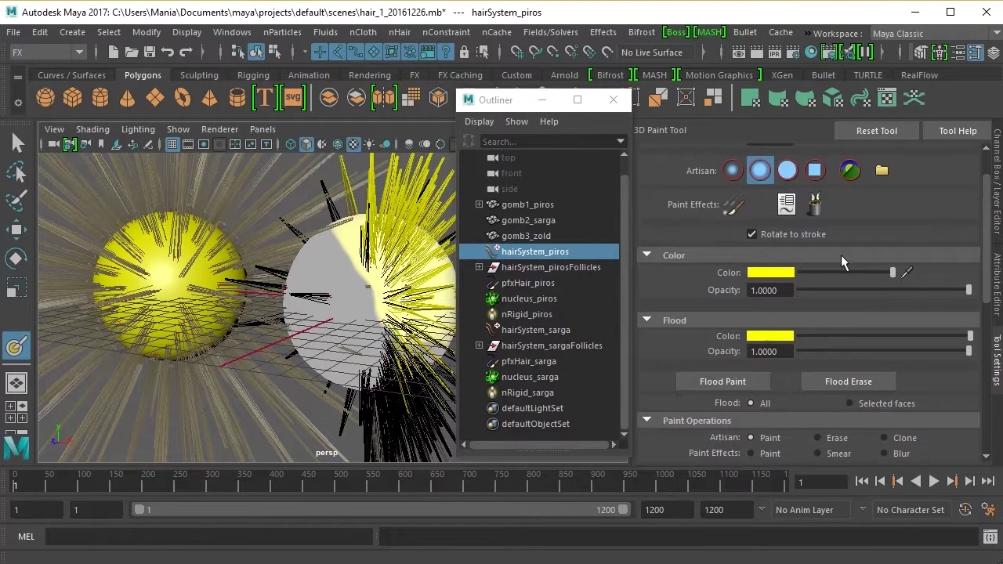
# - Switch the paint colour to red and paint the lower right of the sphere
pyautogui.click(770, 273)
pyautogui.click(721, 233)
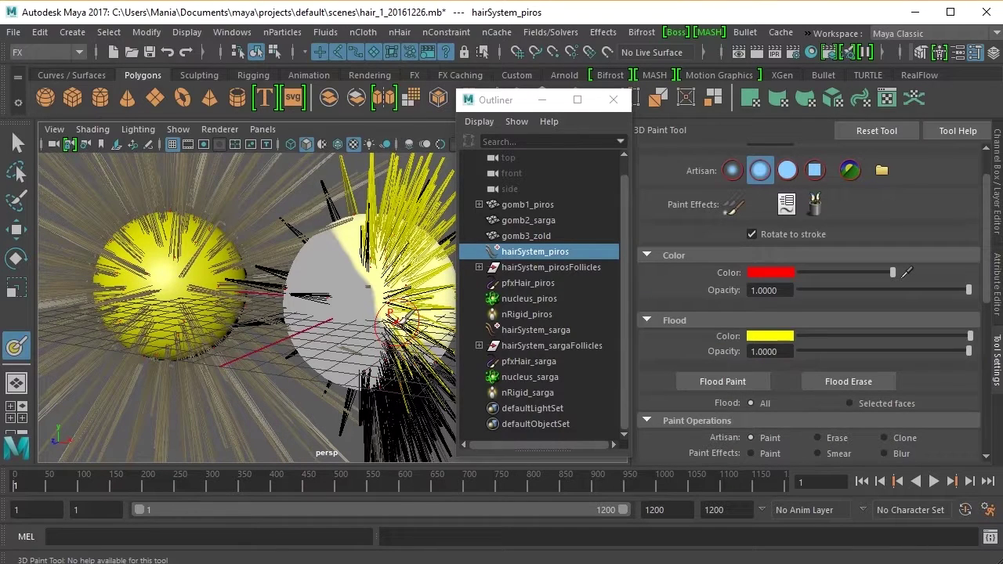
pyautogui.moveTo(402, 345); pyautogui.dragTo(396, 371)
pyautogui.moveTo(416, 337)
pyautogui.mouseDown()
pyautogui.moveTo(408, 369)
pyautogui.moveTo(434, 336)
pyautogui.moveTo(442, 345)
pyautogui.mouseUp()
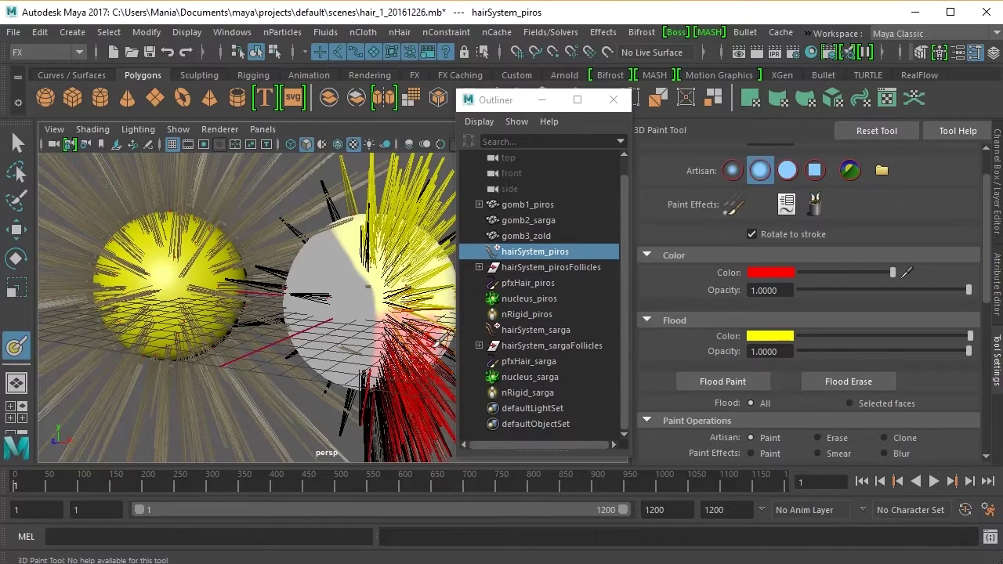
# - Set the Flood Color to black and move the Outliner to reveal the green sphere
pyautogui.click(768, 337)
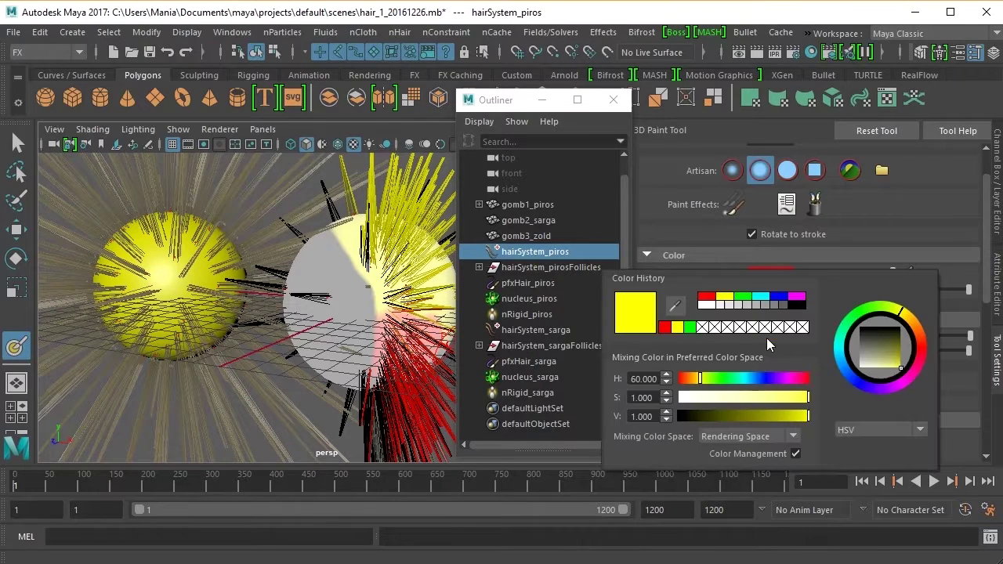
pyautogui.click(796, 305)
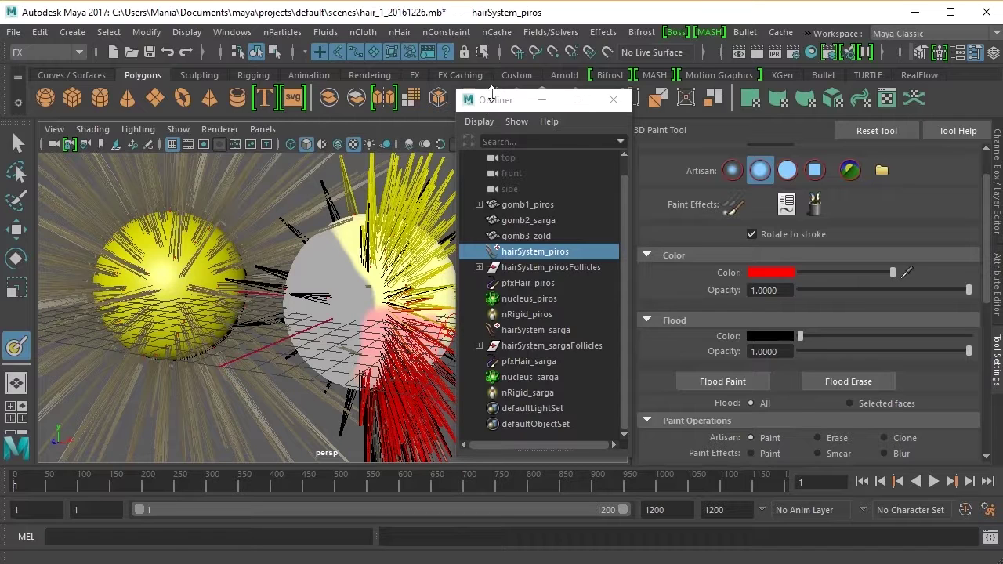
pyautogui.moveTo(492, 102); pyautogui.dragTo(624, 104)
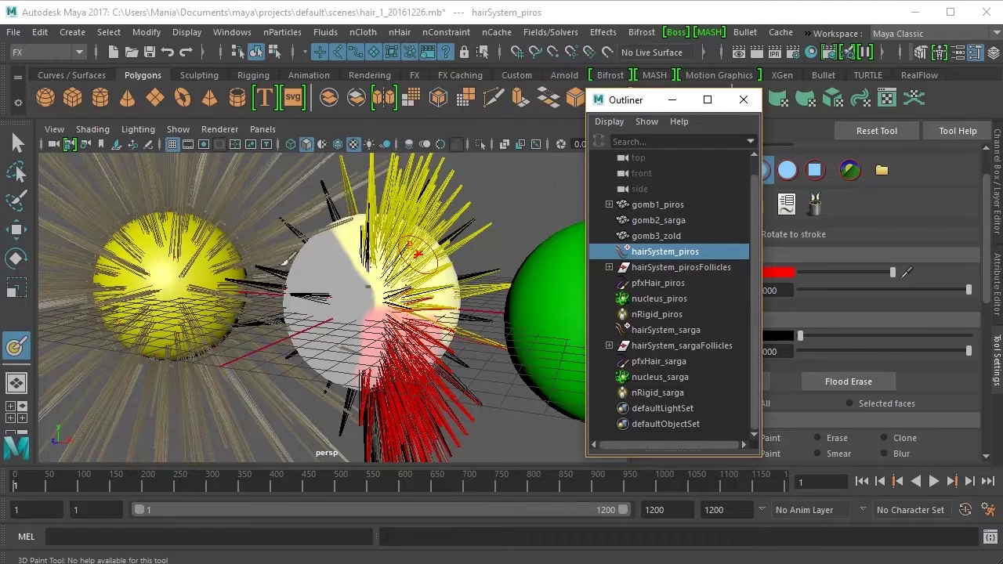
# - Leave the paint tool, simulate the hair to frame 52, and render that frame
pyautogui.click(17, 146)
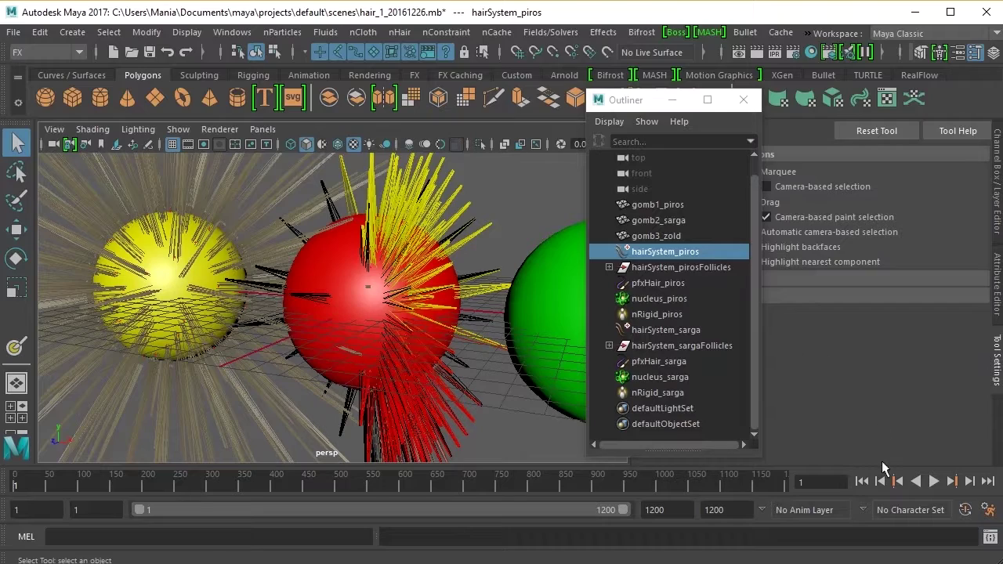
pyautogui.click(933, 482)
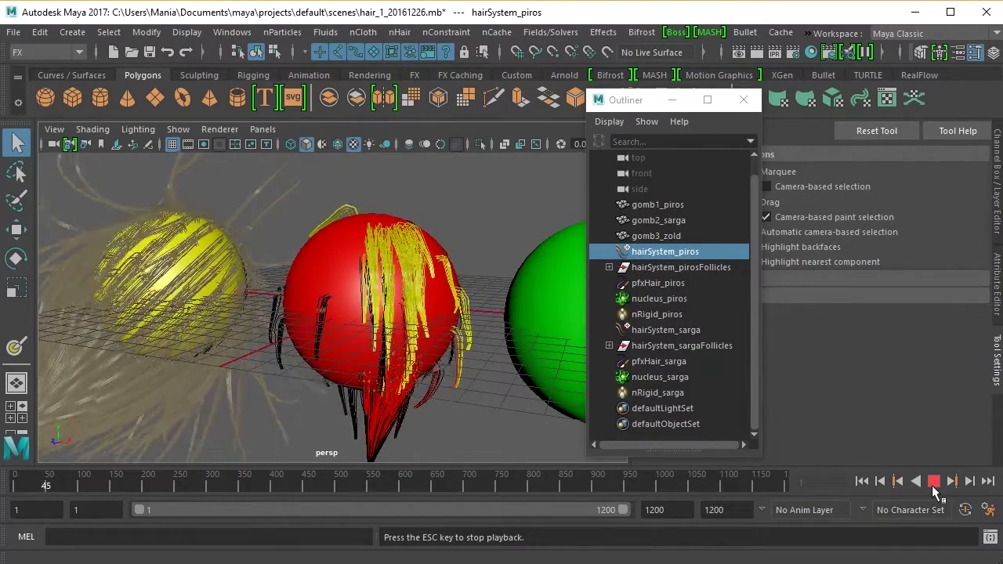
pyautogui.click(933, 483)
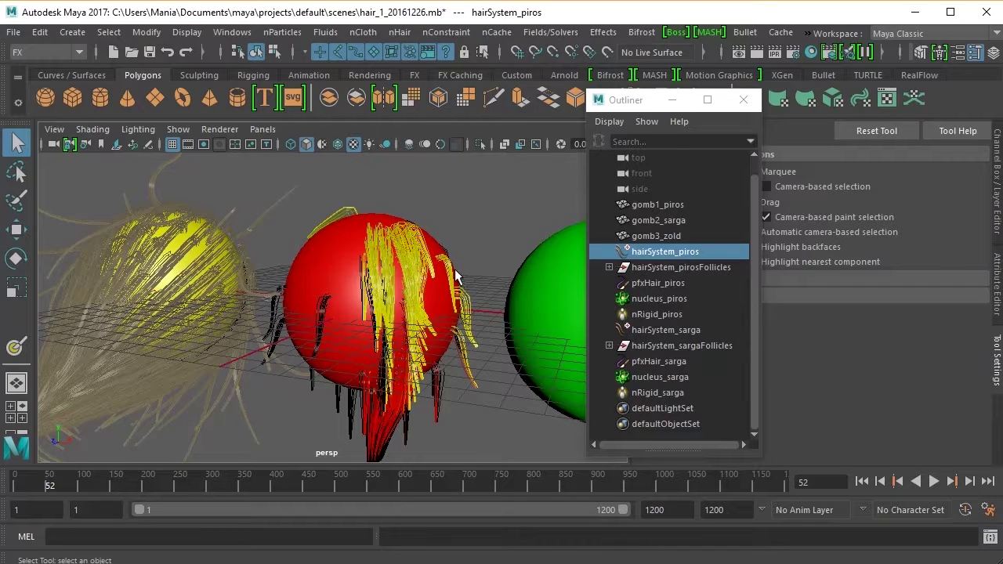
pyautogui.scroll(3, 452, 256)
pyautogui.scroll(-1, 452, 256)
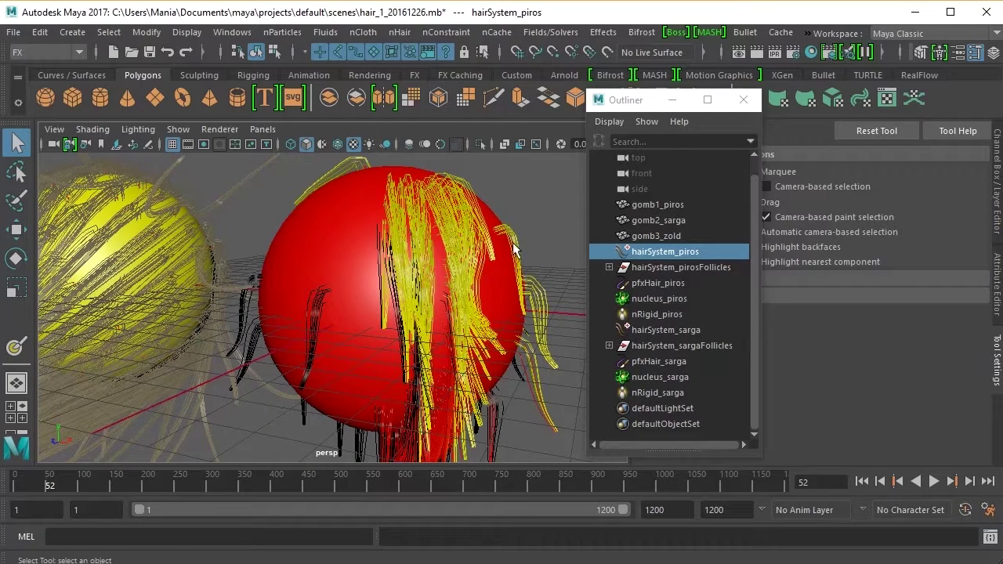
pyautogui.click(760, 54)
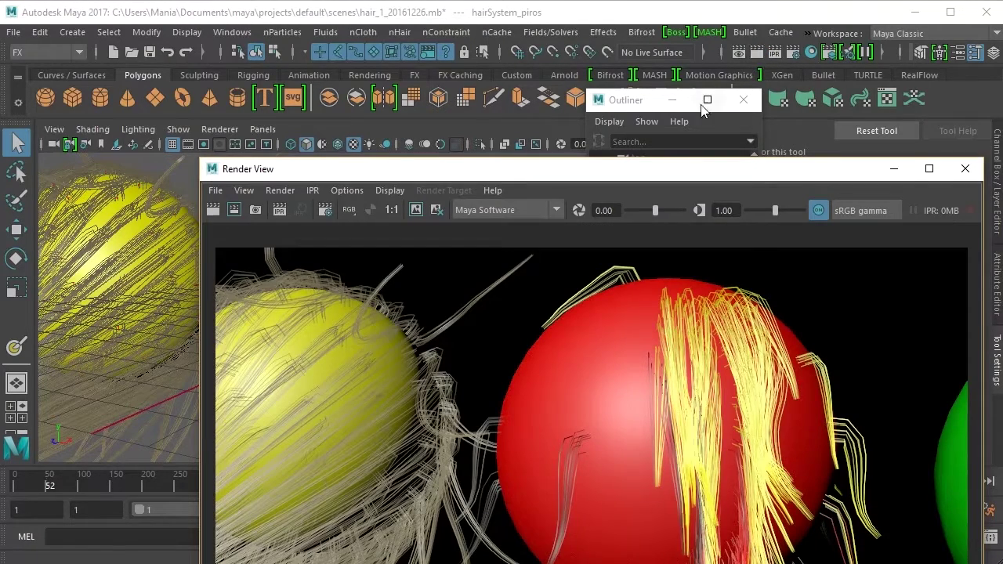
# - Examine the render of the yellow-and-red hair, then move to the new pSphere1 scene
pyautogui.moveTo(638, 172); pyautogui.dragTo(481, 49)
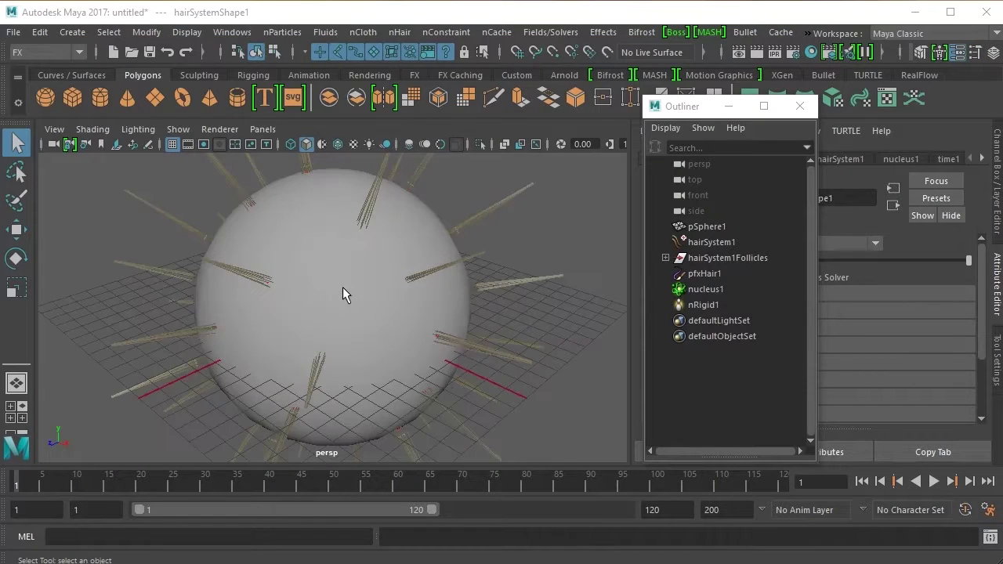
pyautogui.scroll(-3, 342, 287)
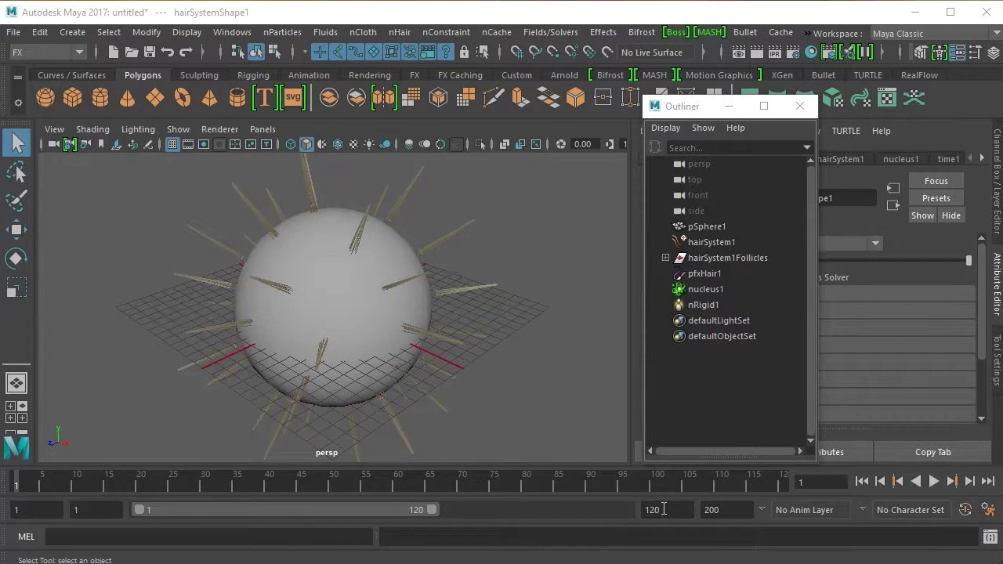
# - Set the playback end and animation end frames to 600
pyautogui.moveTo(664, 510); pyautogui.dragTo(632, 510)
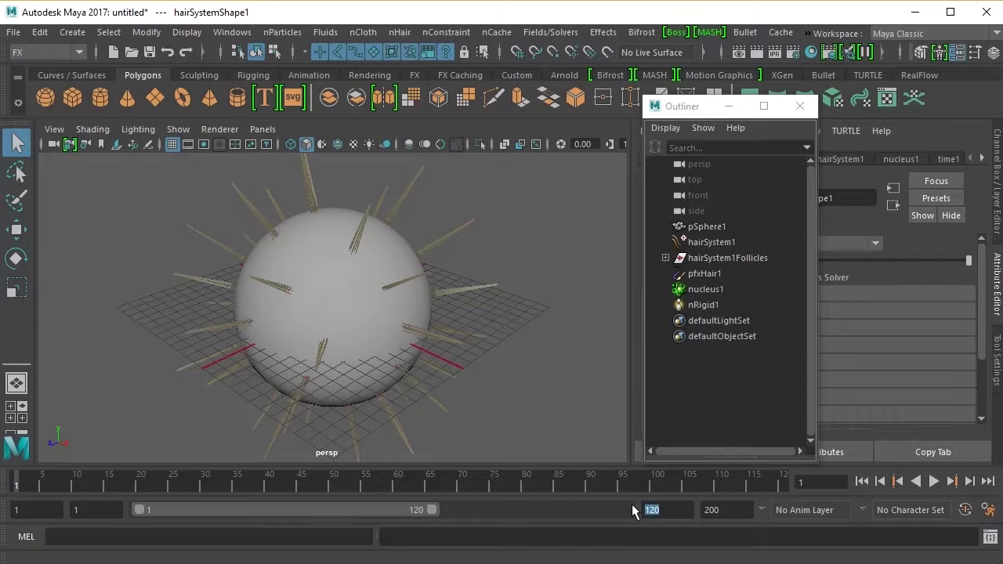
pyautogui.write('600')
pyautogui.doubleClick(717, 510)
pyautogui.write('600')
# - Zoom in on a few hair strands and simulate the hair to frame 91
pyautogui.click(933, 481)
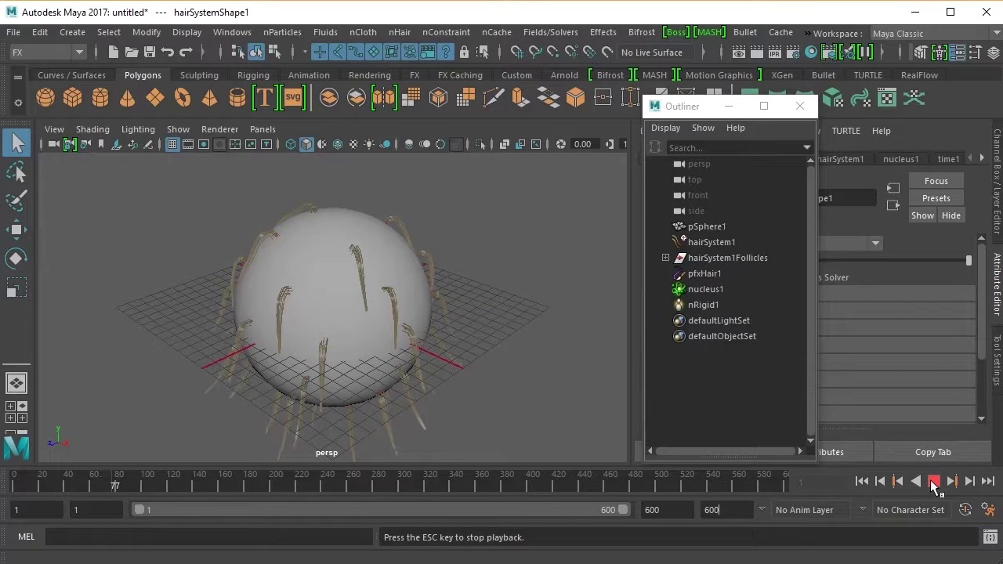
pyautogui.click(933, 481)
pyautogui.click(861, 481)
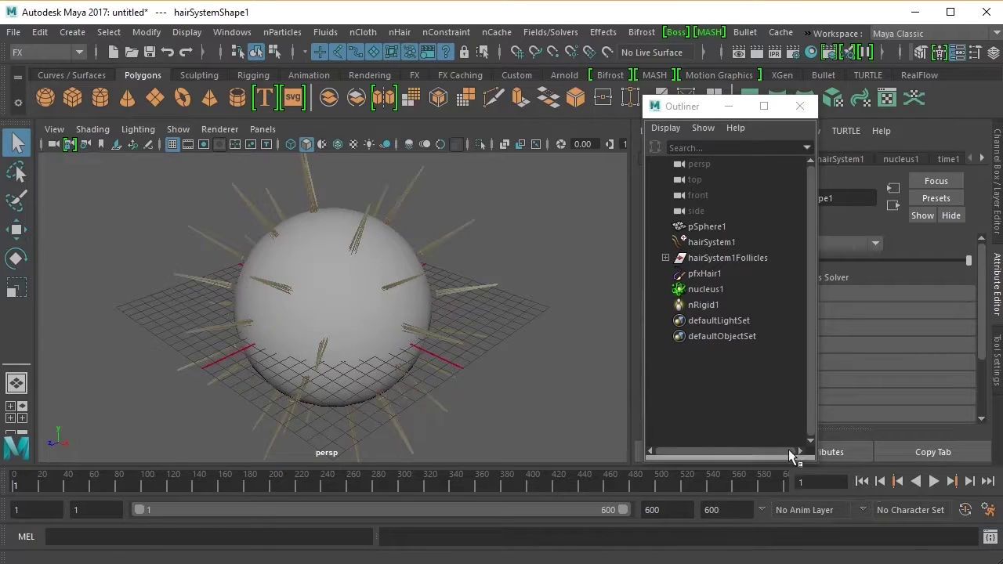
pyautogui.scroll(8, 387, 352)
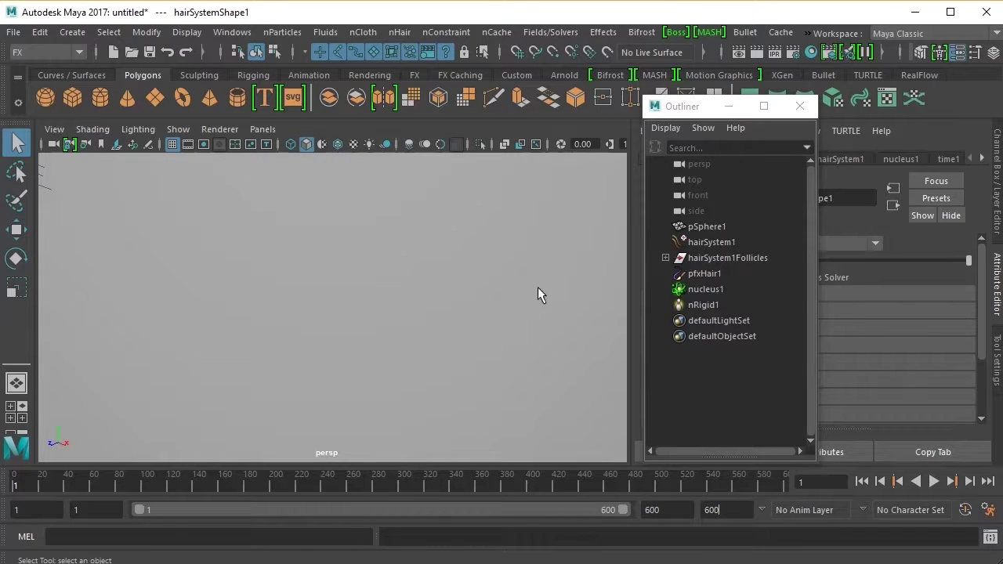
pyautogui.keyDown('alt'); pyautogui.moveTo(533, 280); pyautogui.dragTo(387, 343, button='middle'); pyautogui.keyUp('alt')
pyautogui.scroll(3, 387, 343)
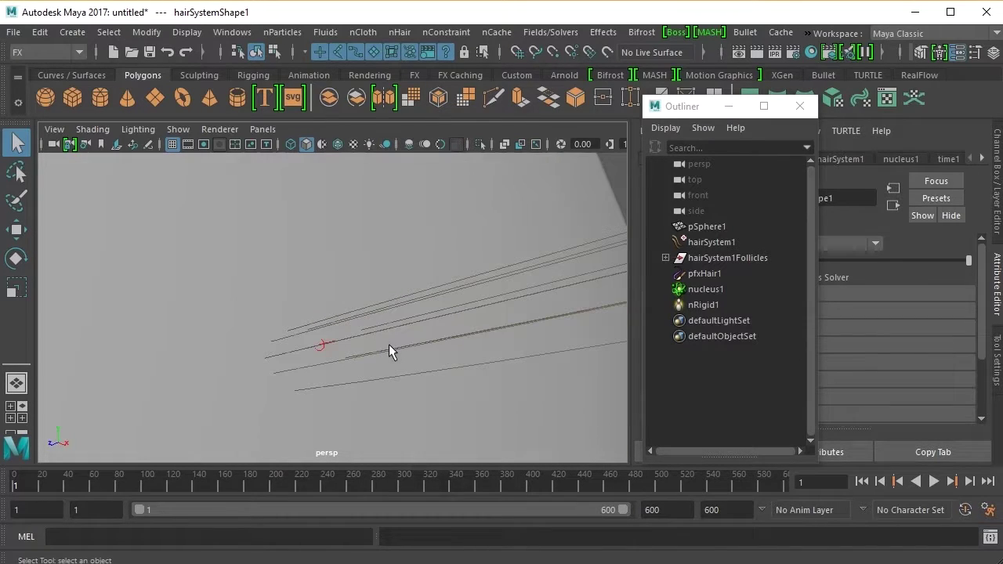
pyautogui.click(933, 481)
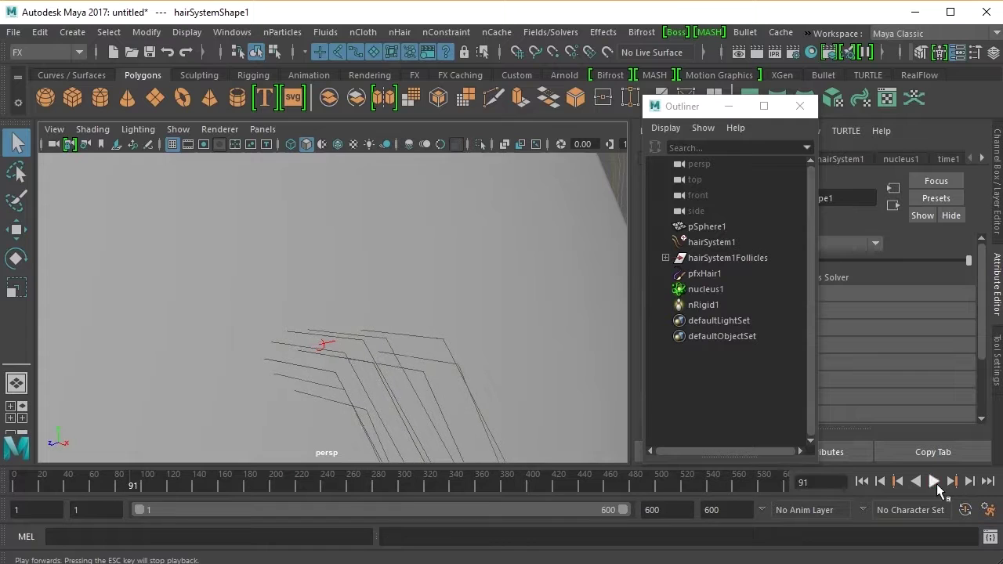
pyautogui.click(934, 482)
# - Test-render frame 91, view the result, and close Render View
pyautogui.click(756, 51)
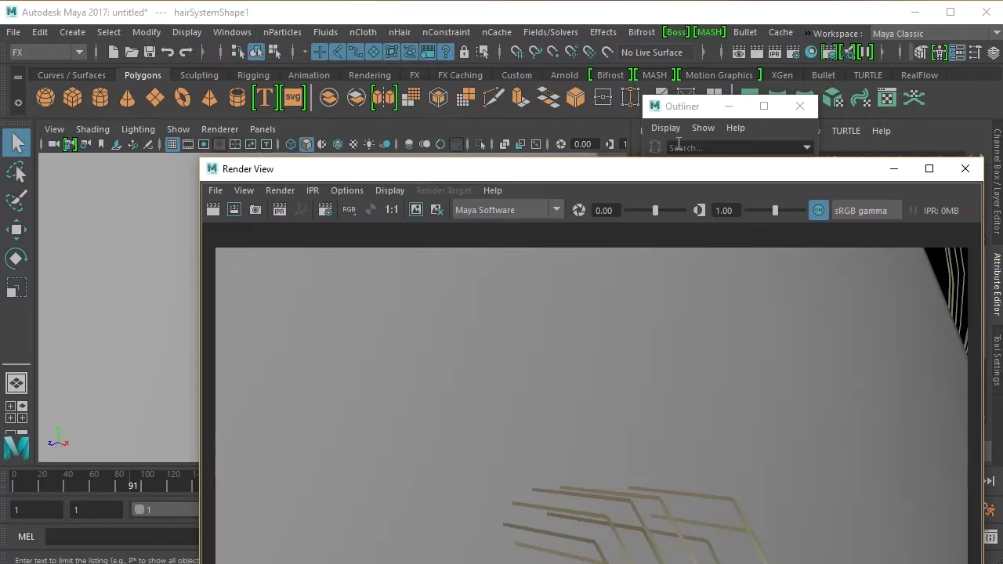
pyautogui.moveTo(662, 173); pyautogui.dragTo(599, 25)
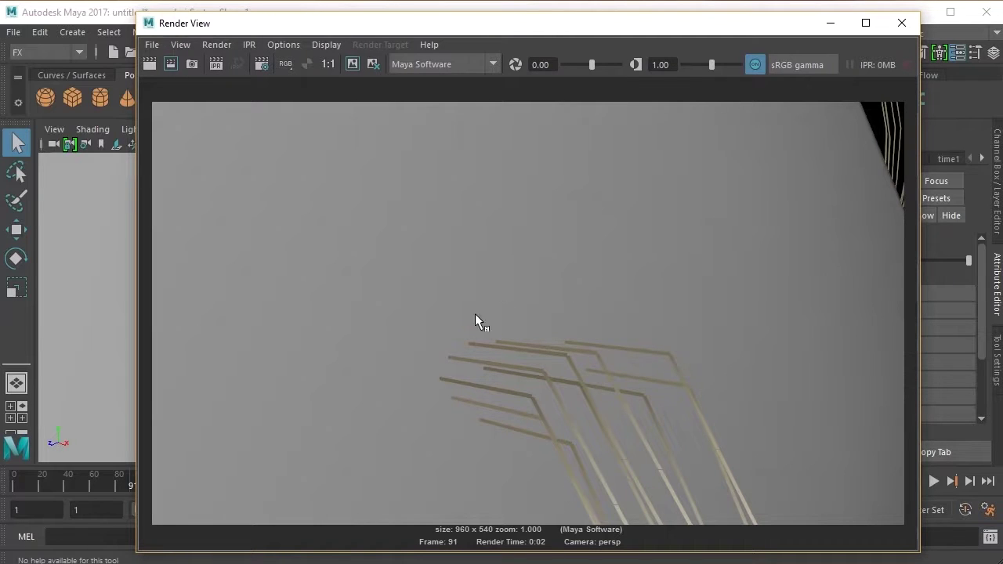
pyautogui.click(911, 30)
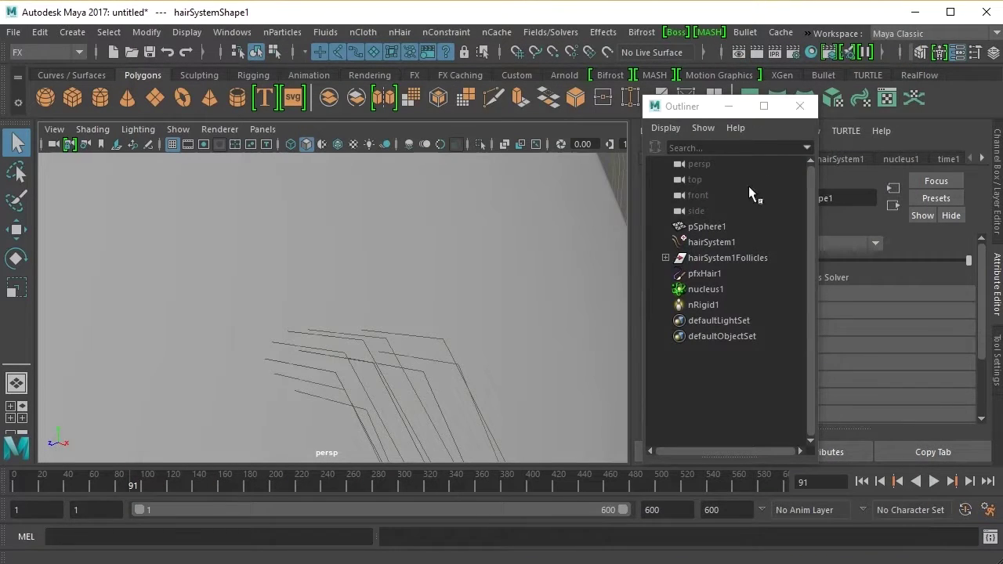
# - Select hairSystem1 to load hairSystemShape1 in the Attribute Editor, tidying the Outliner
pyautogui.moveTo(698, 111); pyautogui.dragTo(595, 107)
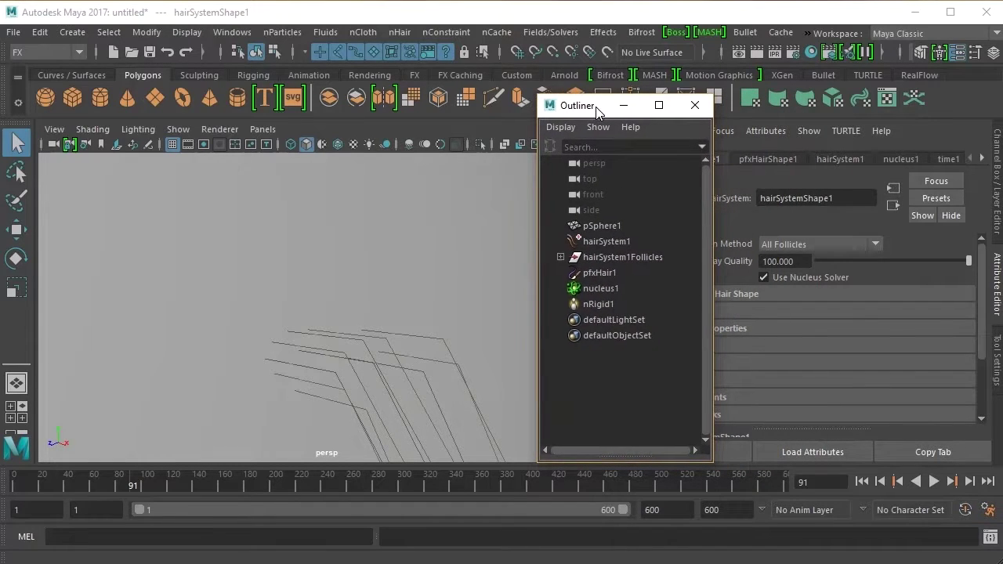
pyautogui.click(589, 240)
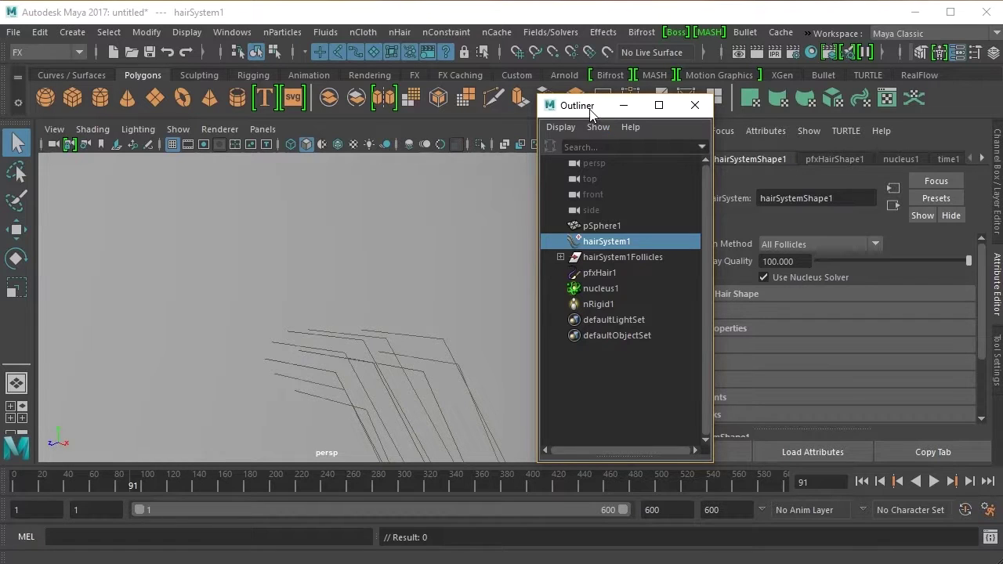
pyautogui.moveTo(590, 110); pyautogui.dragTo(528, 61)
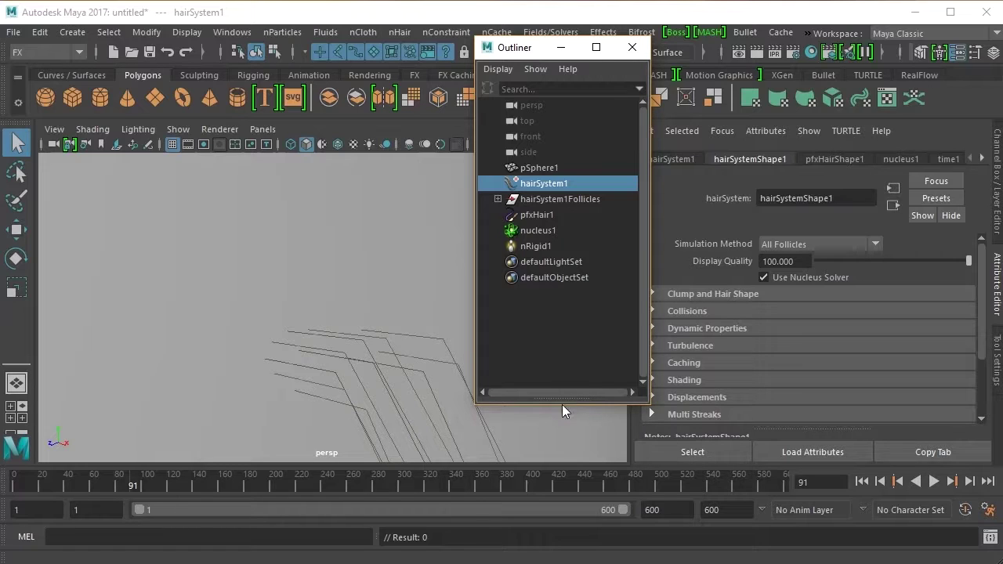
pyautogui.moveTo(562, 404); pyautogui.dragTo(564, 309)
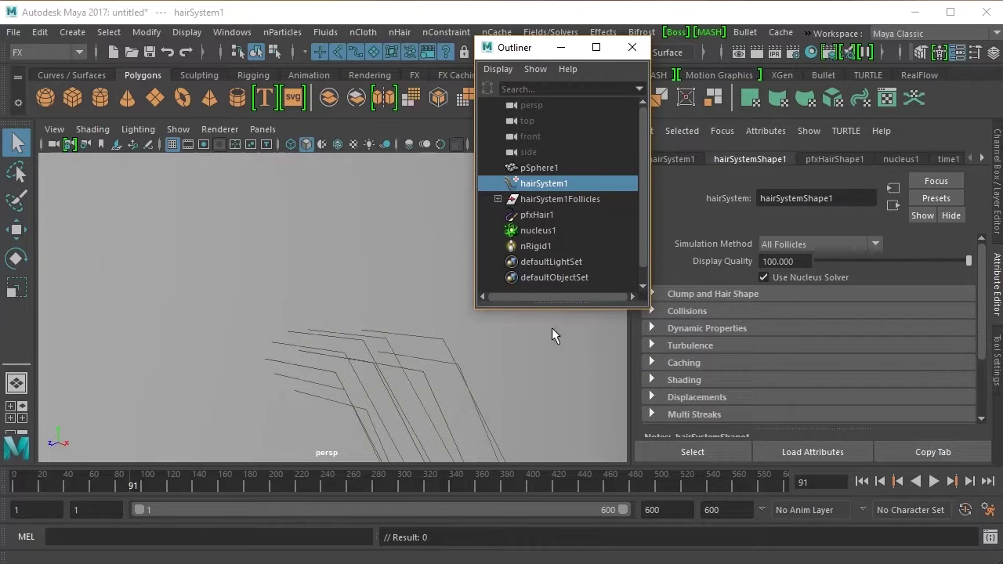
pyautogui.keyDown('alt'); pyautogui.moveTo(359, 276); pyautogui.dragTo(353, 252, button='middle'); pyautogui.keyUp('alt')
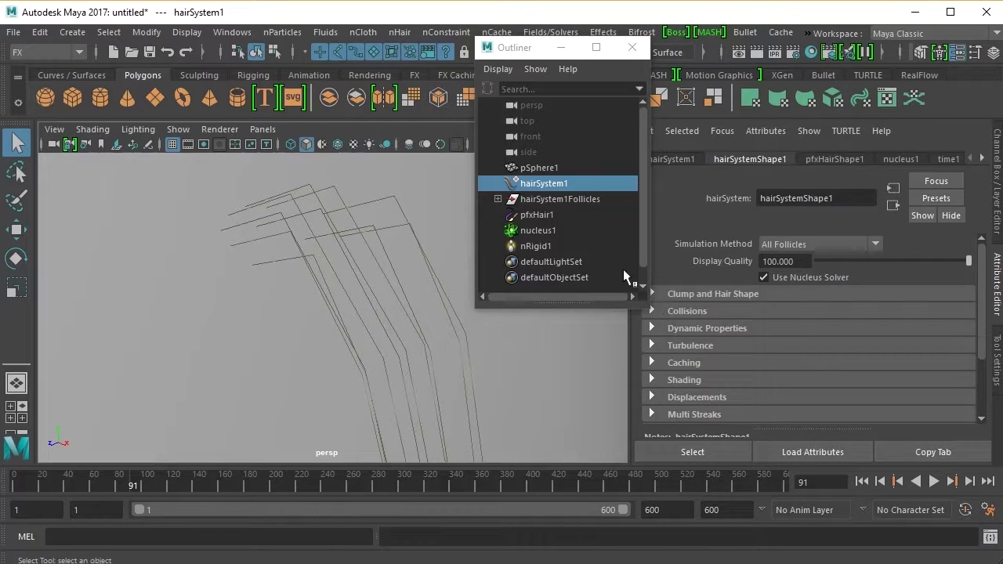
pyautogui.moveTo(520, 49); pyautogui.dragTo(500, 46)
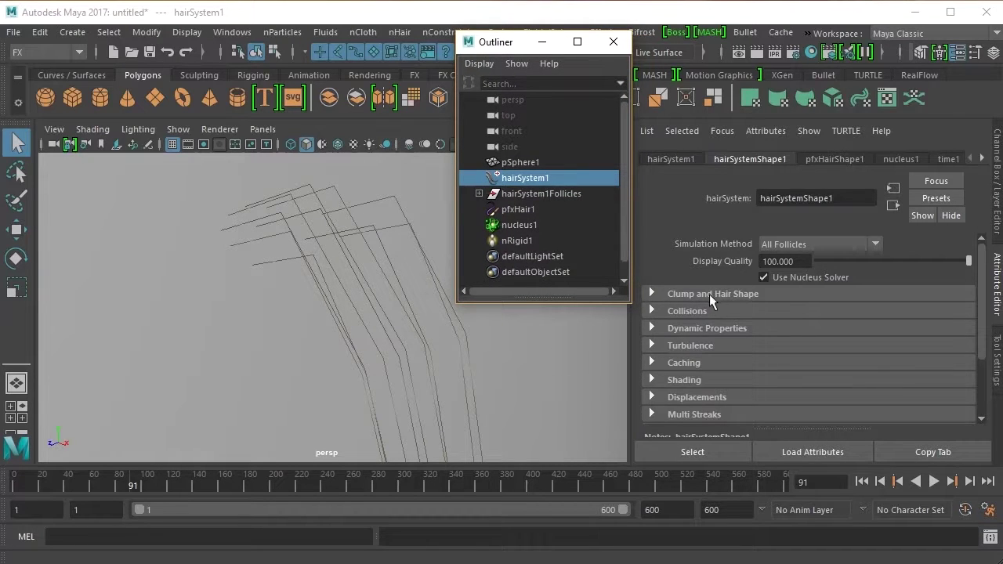
# - Raise Hairs Per Clump in Clump and Hair Shape, then return it to 10
pyautogui.click(652, 292)
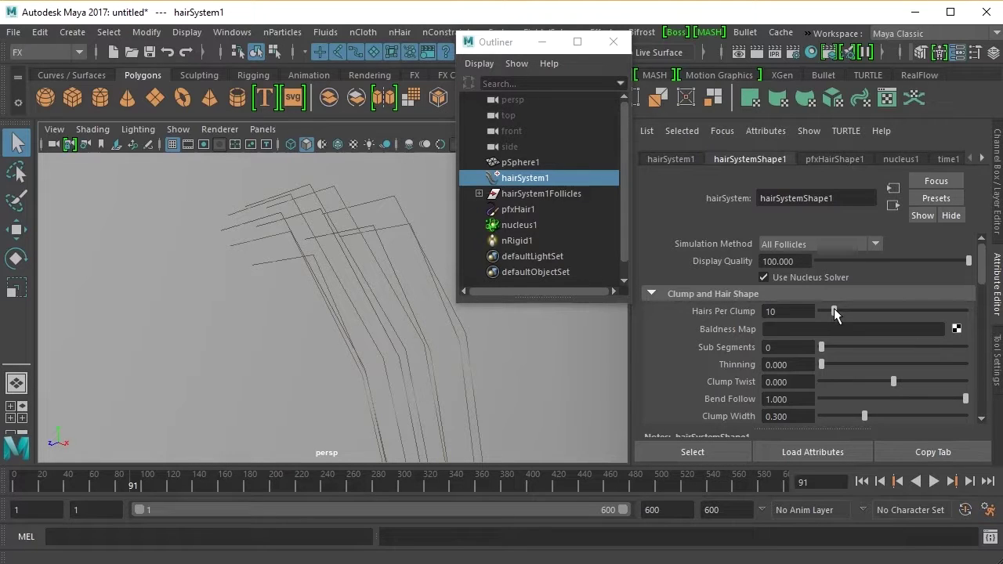
pyautogui.moveTo(831, 311); pyautogui.dragTo(852, 317)
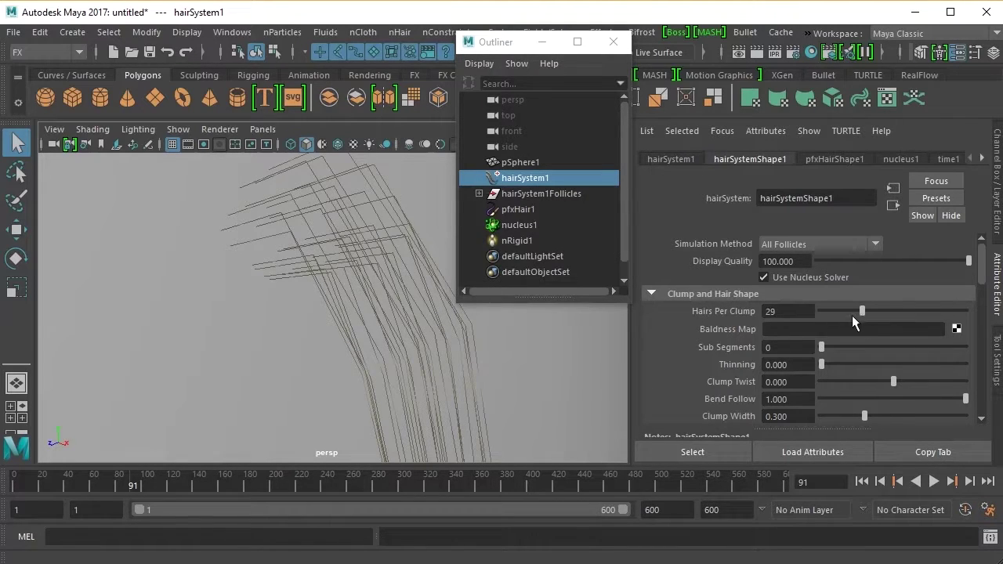
pyautogui.moveTo(784, 313); pyautogui.dragTo(757, 310)
pyautogui.press('Return')
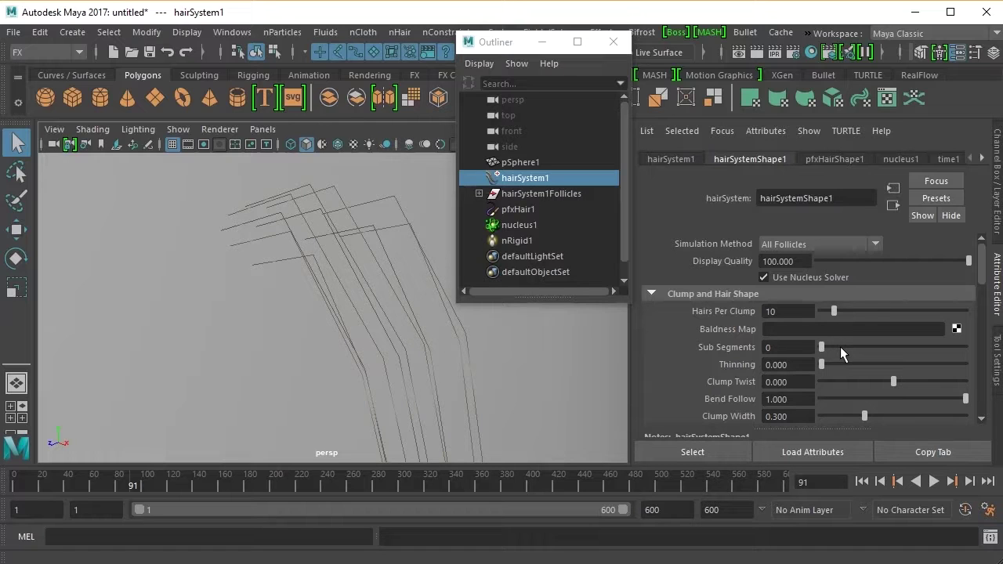
# - Preview the simulation with extra Sub Segments, then set Sub Segments back to 0
pyautogui.moveTo(845, 346); pyautogui.dragTo(891, 351)
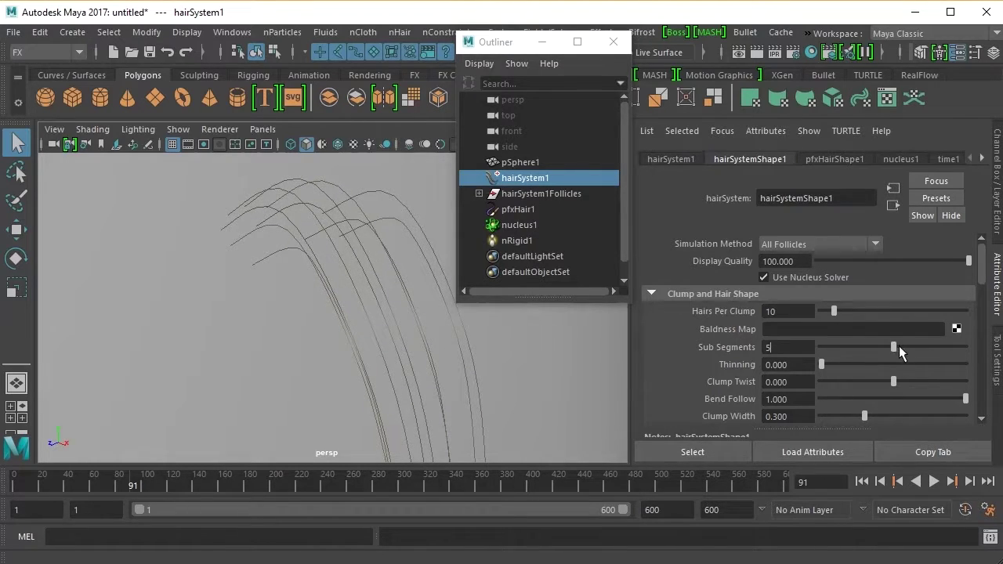
pyautogui.click(933, 481)
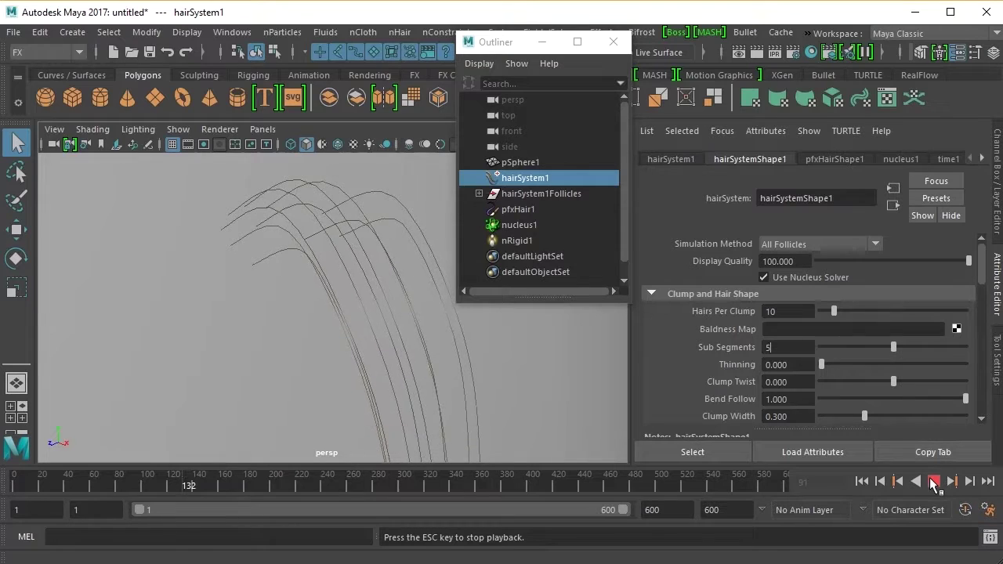
pyautogui.click(933, 481)
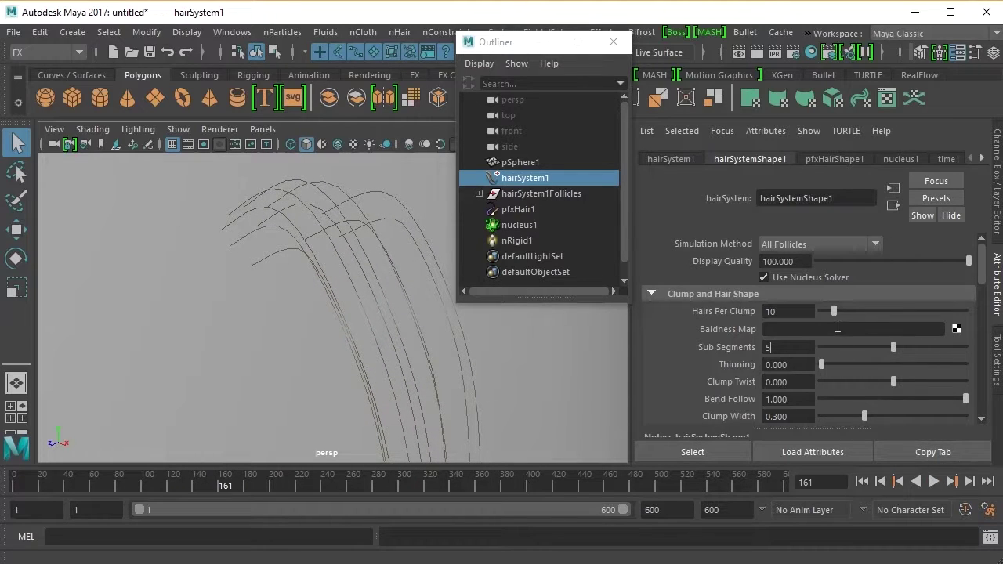
pyautogui.moveTo(894, 349); pyautogui.dragTo(821, 350)
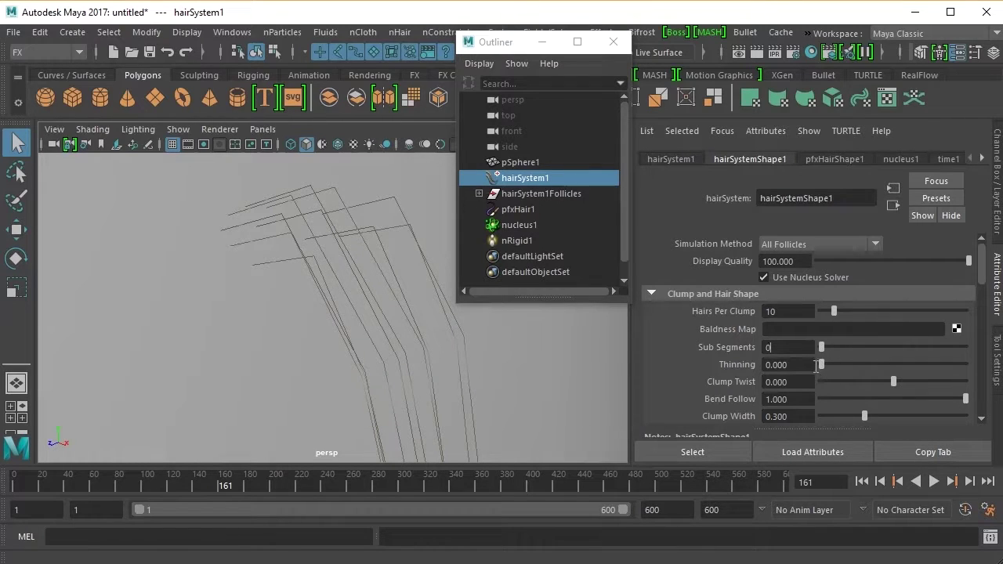
# - Preview Thinning at about 0.368, then restore it to 0 and rewind to frame 1
pyautogui.click(873, 365)
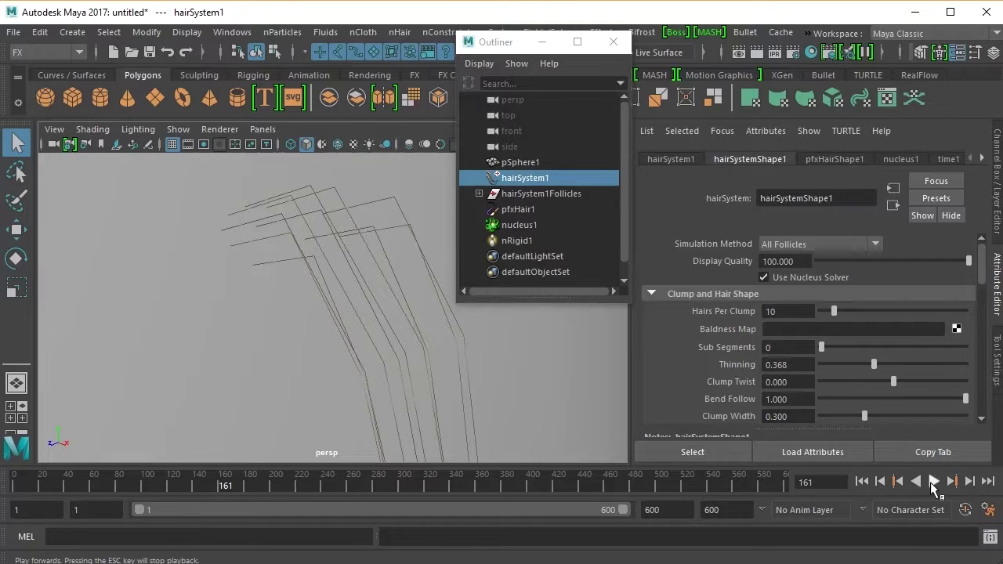
pyautogui.click(934, 482)
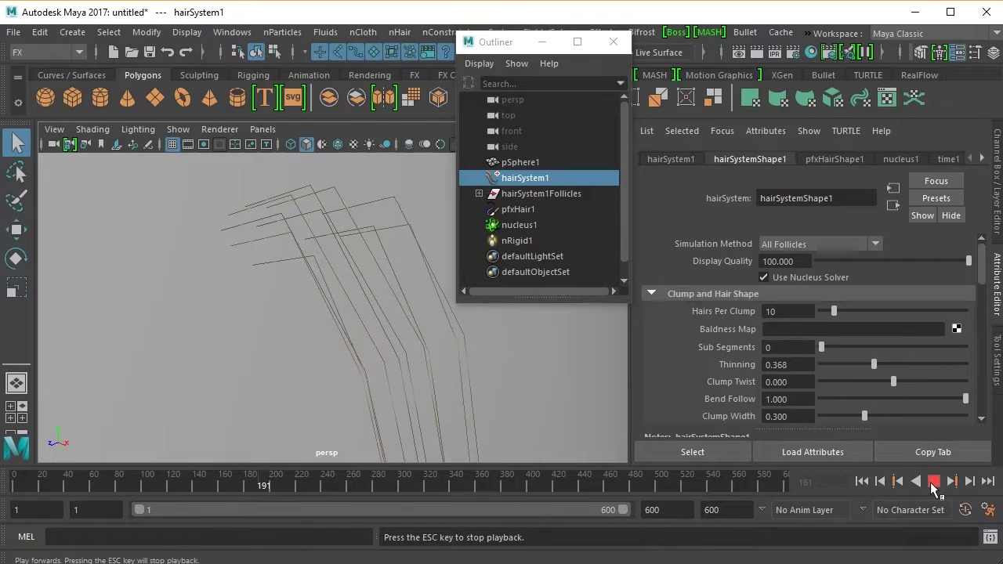
pyautogui.click(934, 482)
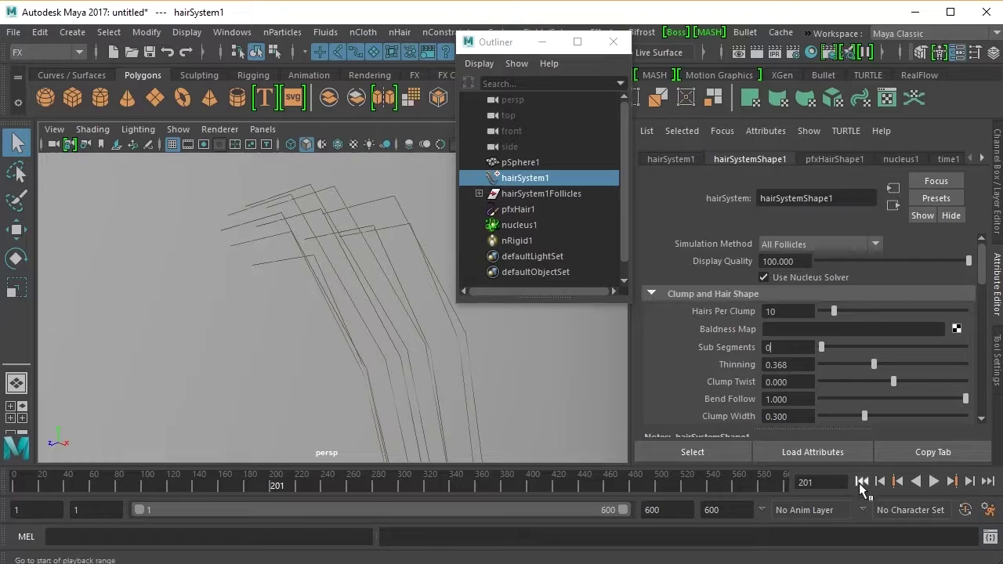
pyautogui.click(862, 482)
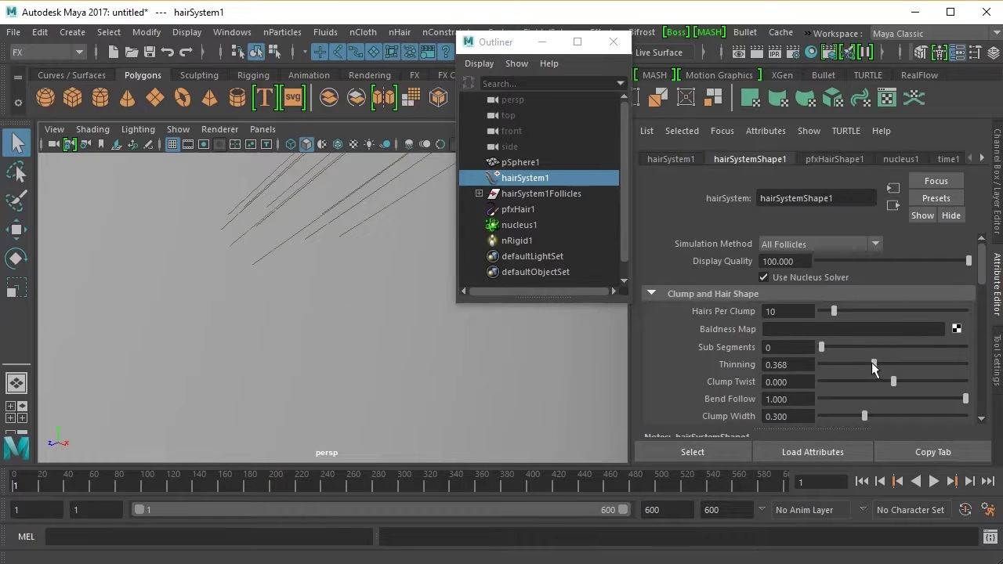
pyautogui.moveTo(872, 362); pyautogui.dragTo(817, 370)
pyautogui.click(934, 483)
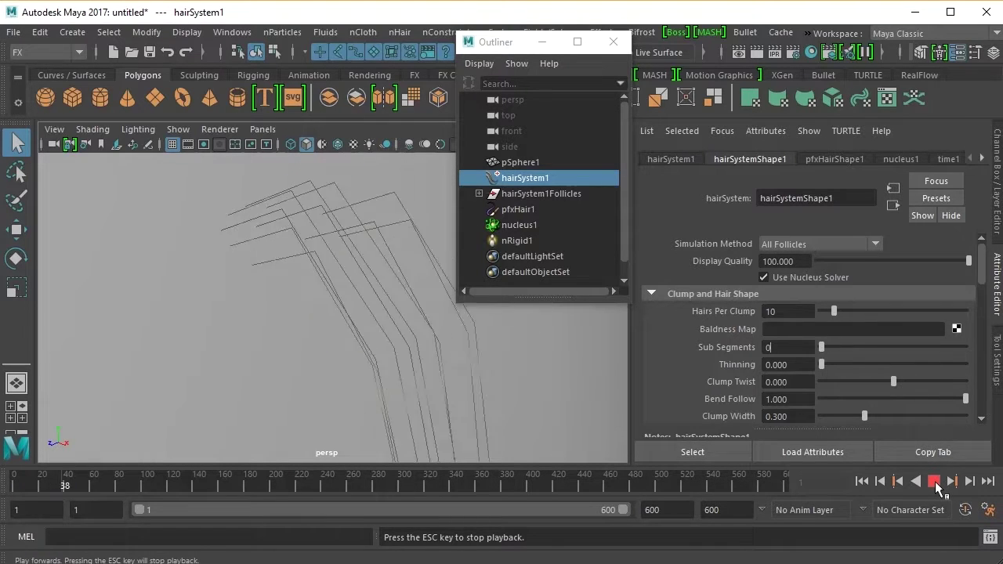
pyautogui.click(934, 482)
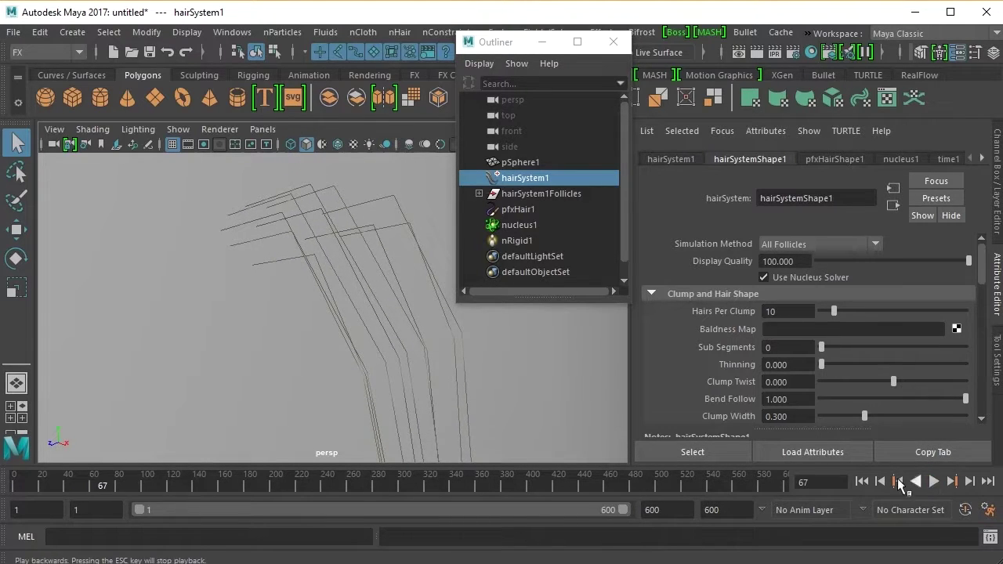
pyautogui.click(861, 481)
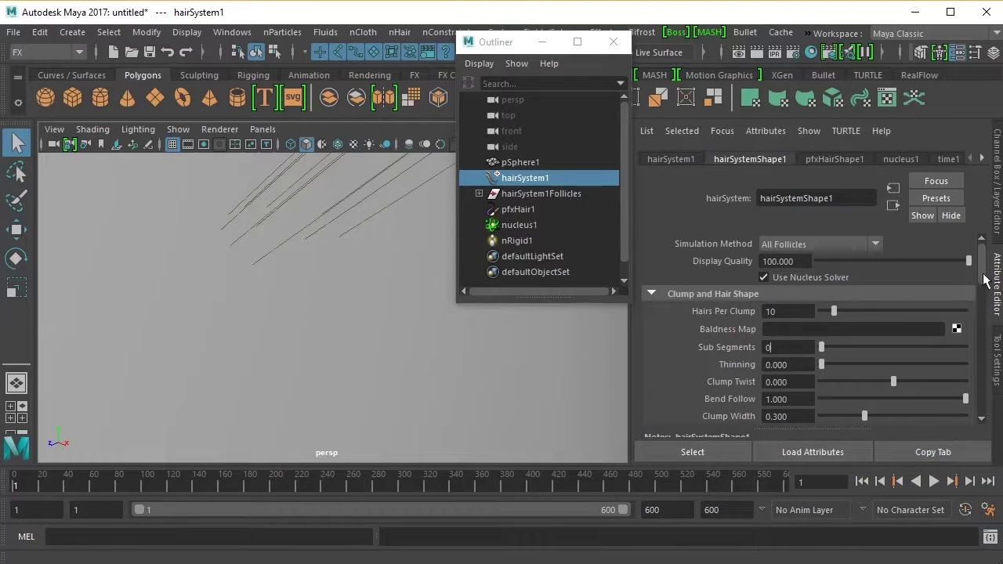
# - Simulate to frame 27, set Clump Width to 0.385, and test-render
pyautogui.scroll(-3, 985, 285)
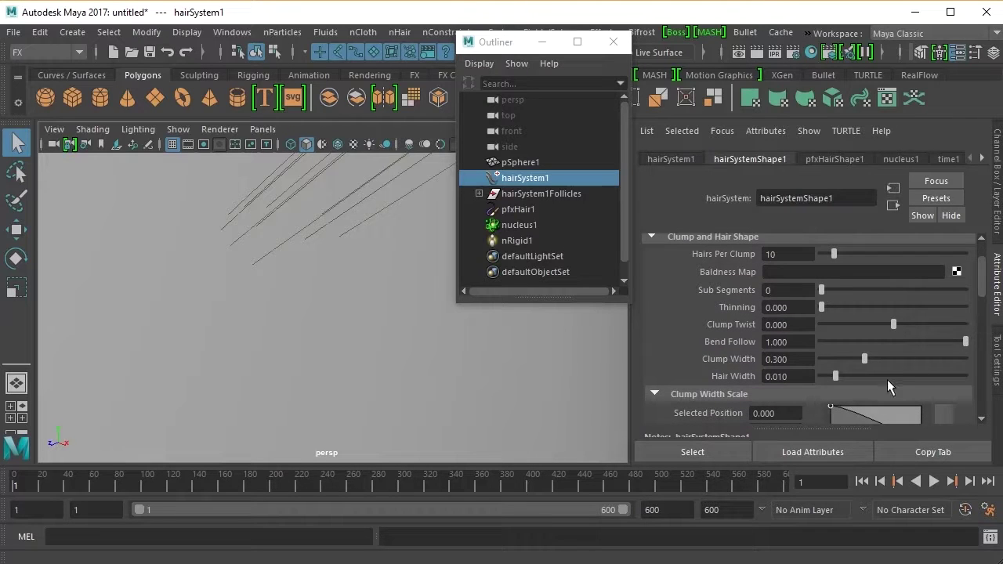
pyautogui.click(933, 481)
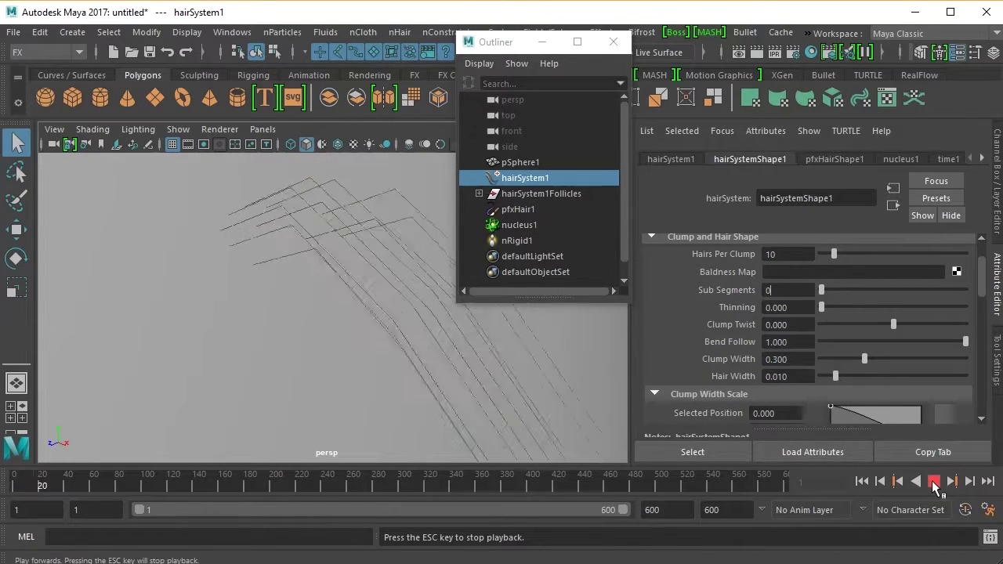
pyautogui.click(933, 482)
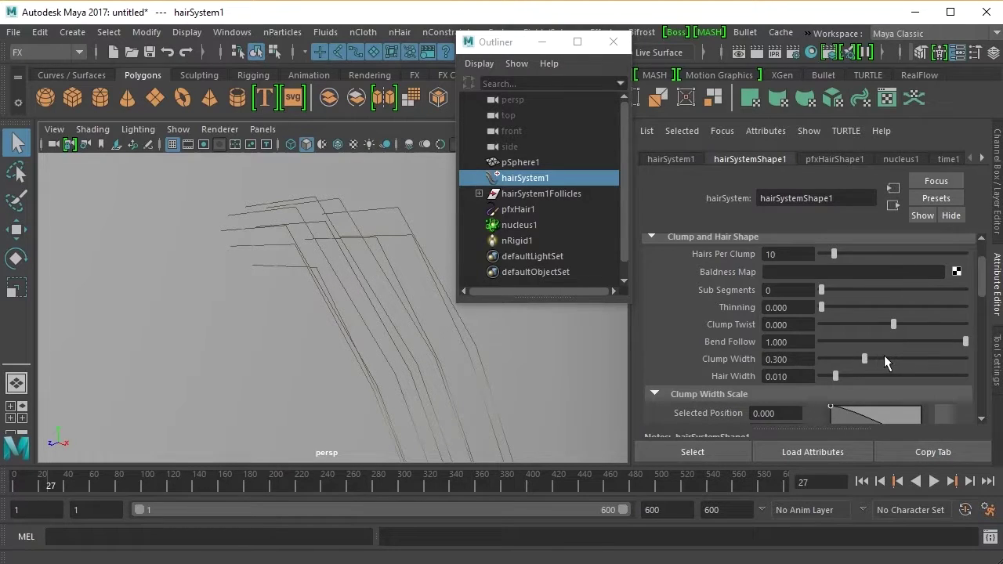
pyautogui.moveTo(884, 358)
pyautogui.mouseDown()
pyautogui.moveTo(942, 355)
pyautogui.moveTo(876, 359)
pyautogui.mouseUp()
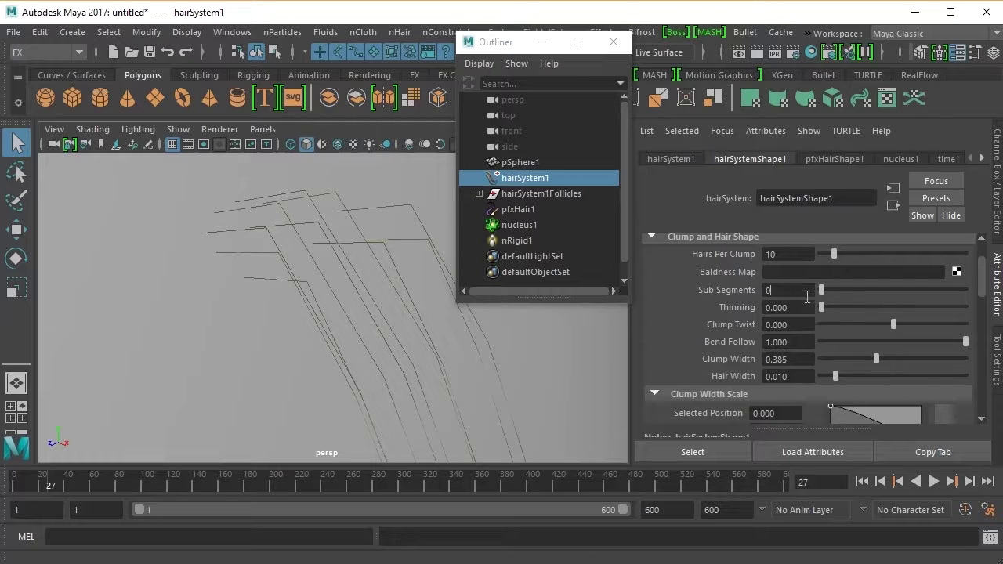
pyautogui.click(745, 57)
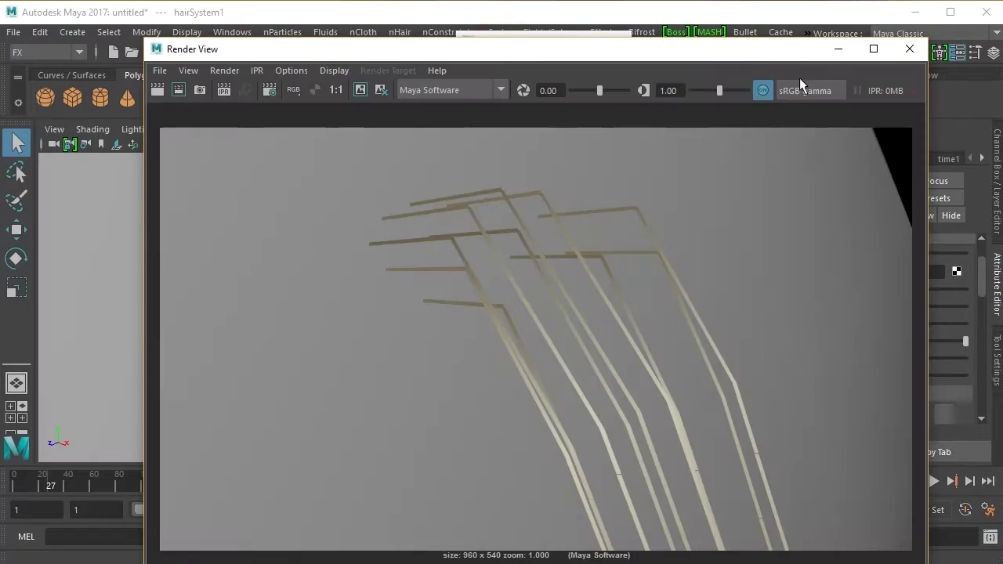
pyautogui.click(908, 48)
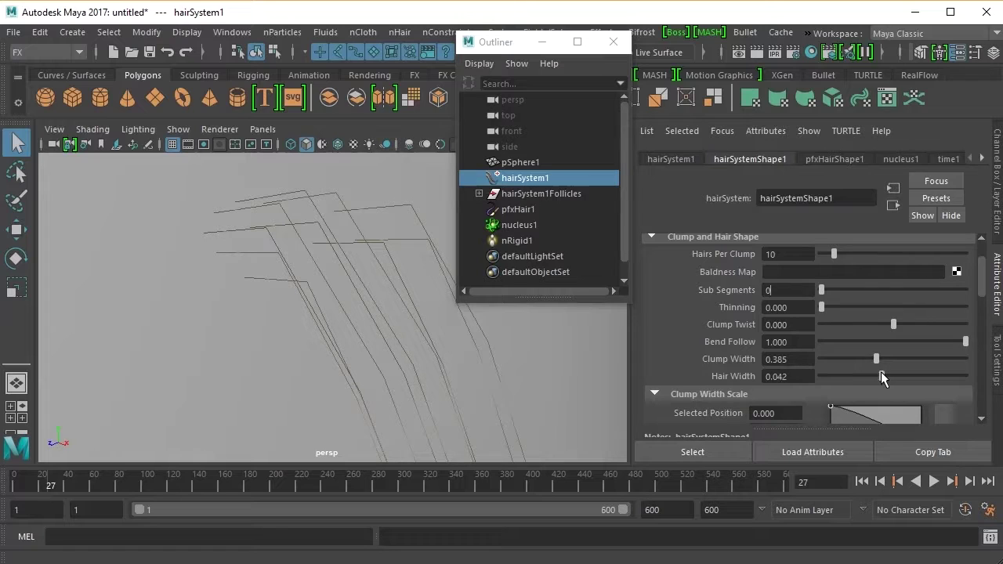
# - Test-render thicker and thinner Hair Width values, ending at 0.010
pyautogui.moveTo(880, 373); pyautogui.dragTo(883, 373)
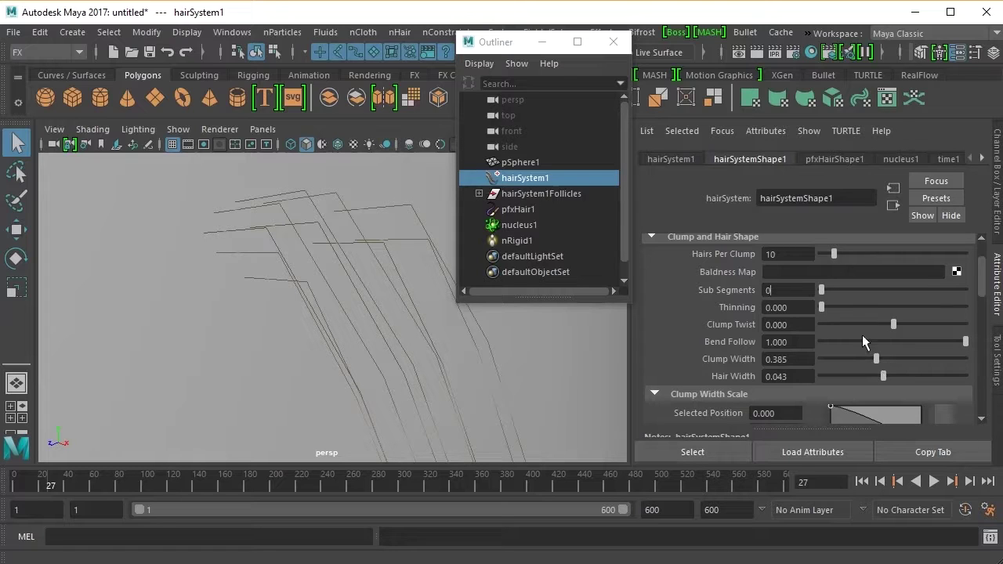
pyautogui.click(756, 52)
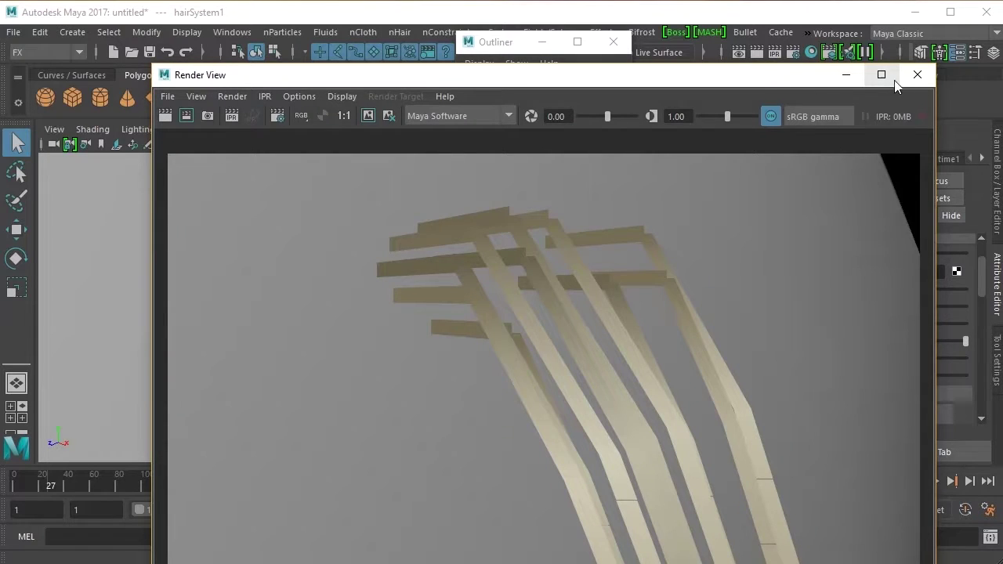
pyautogui.click(917, 75)
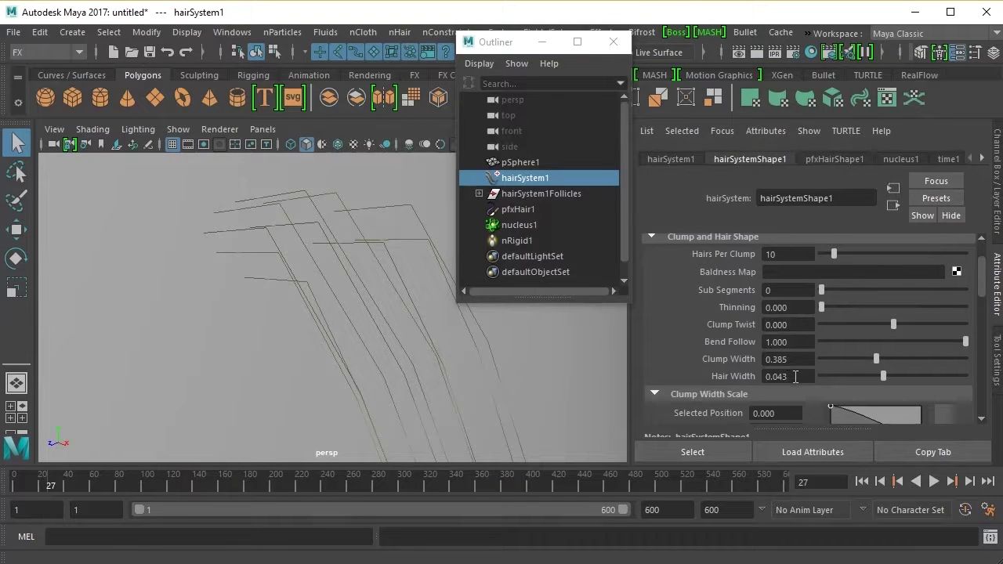
pyautogui.write('1')
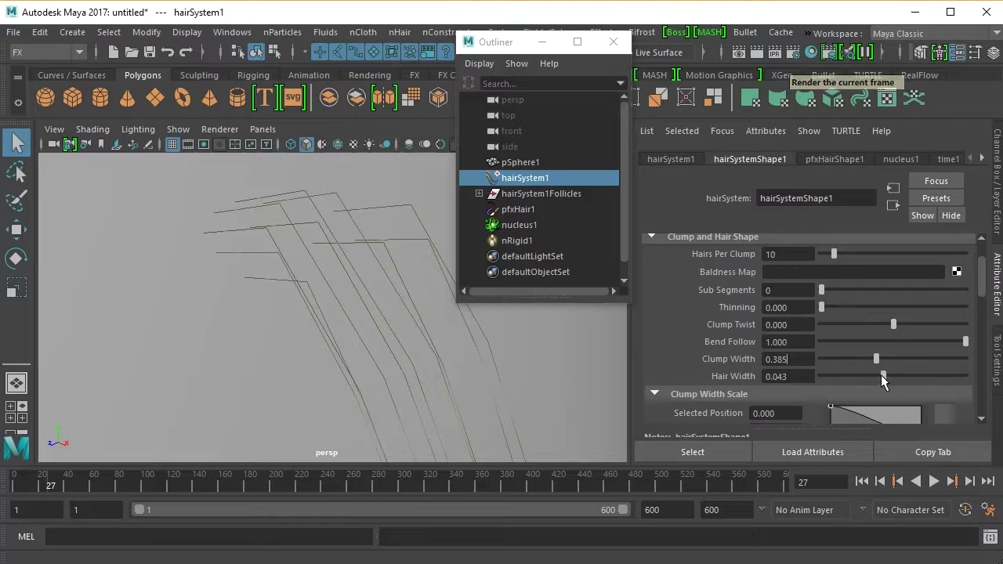
pyautogui.moveTo(858, 374); pyautogui.dragTo(836, 380)
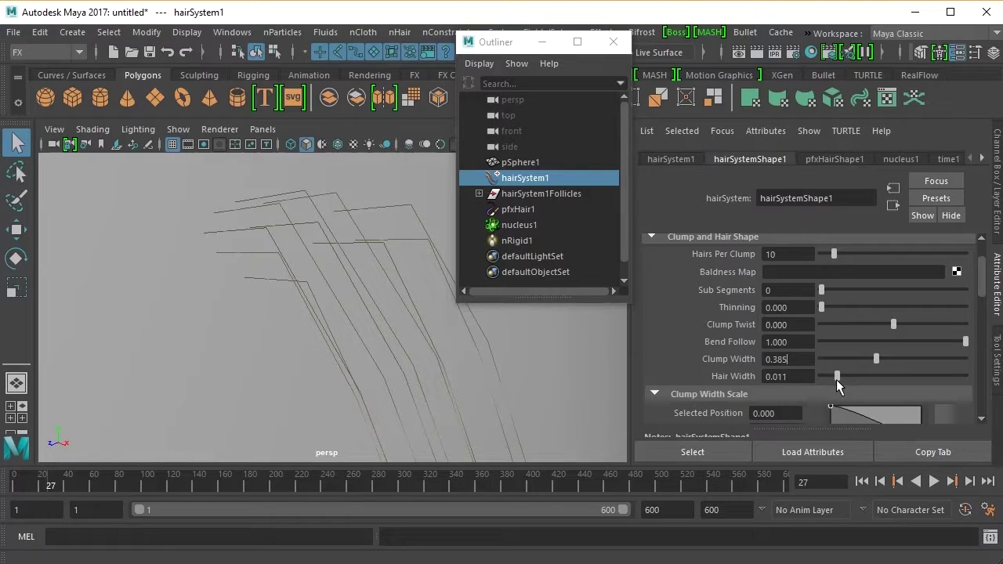
pyautogui.click(756, 56)
pyautogui.moveTo(667, 109); pyautogui.dragTo(647, 49)
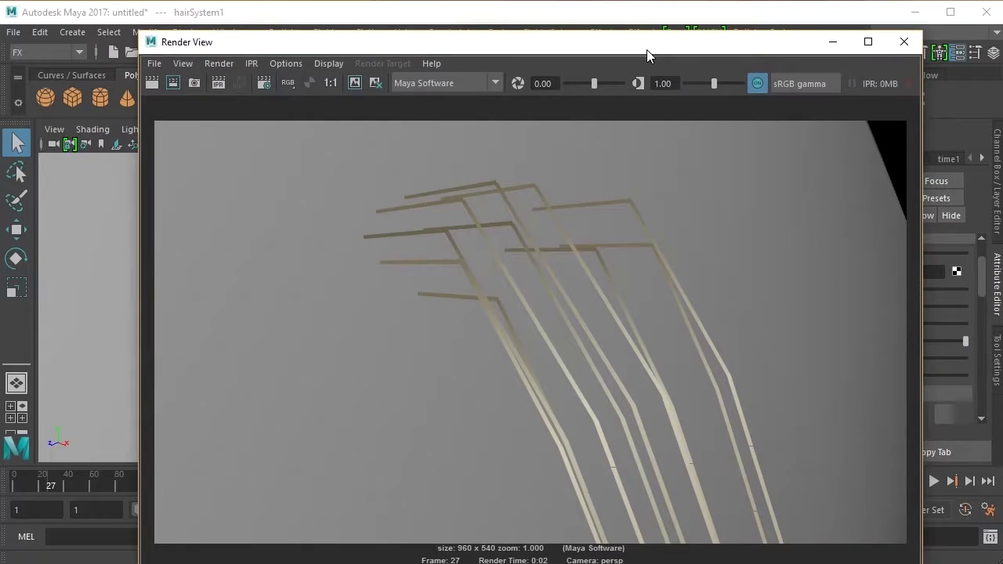
pyautogui.click(903, 40)
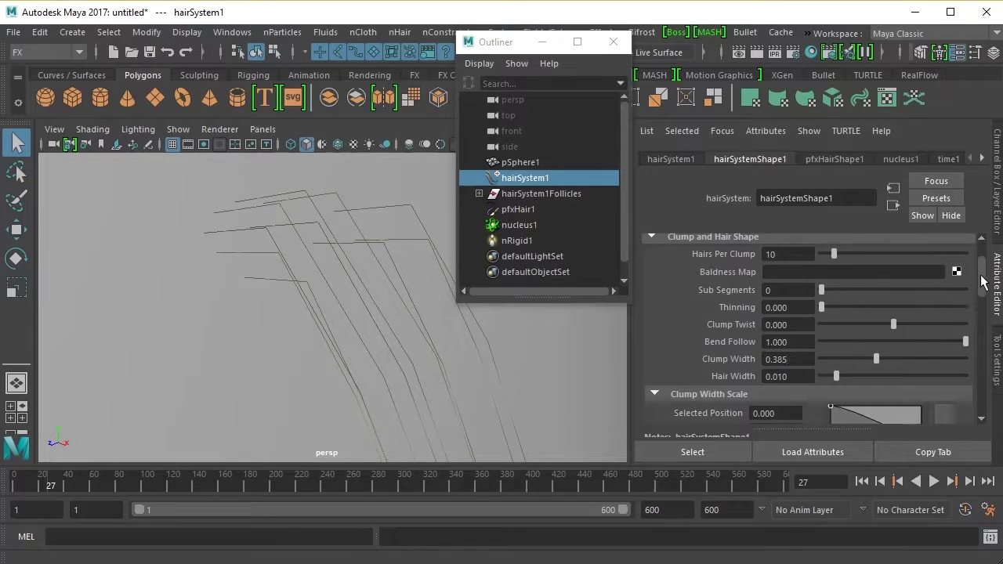
pyautogui.moveTo(981, 282); pyautogui.dragTo(981, 294)
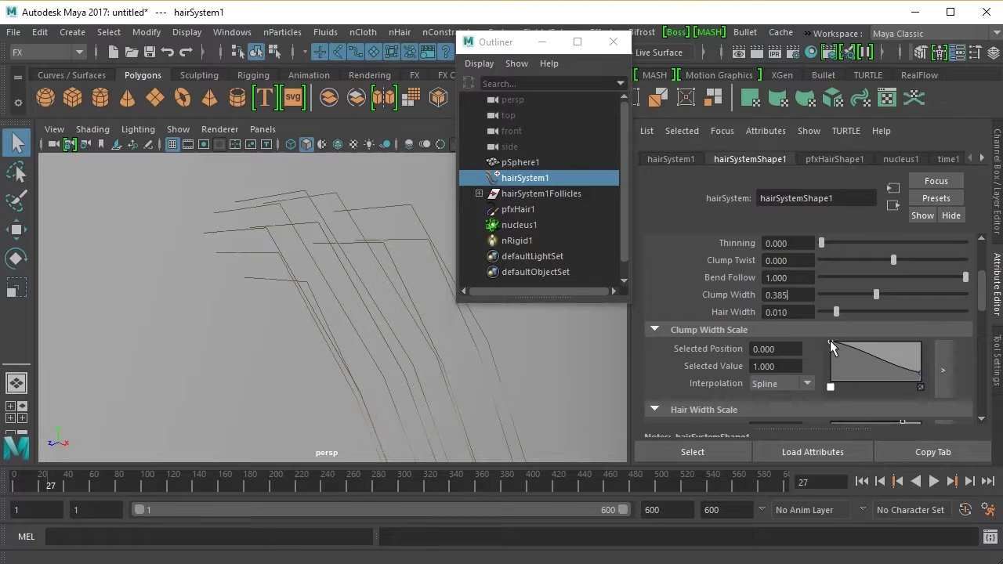
# - Try a higher tip key on the Clump Width Scale ramp, leaving it at 0.000 at position 1.000
pyautogui.click(920, 382)
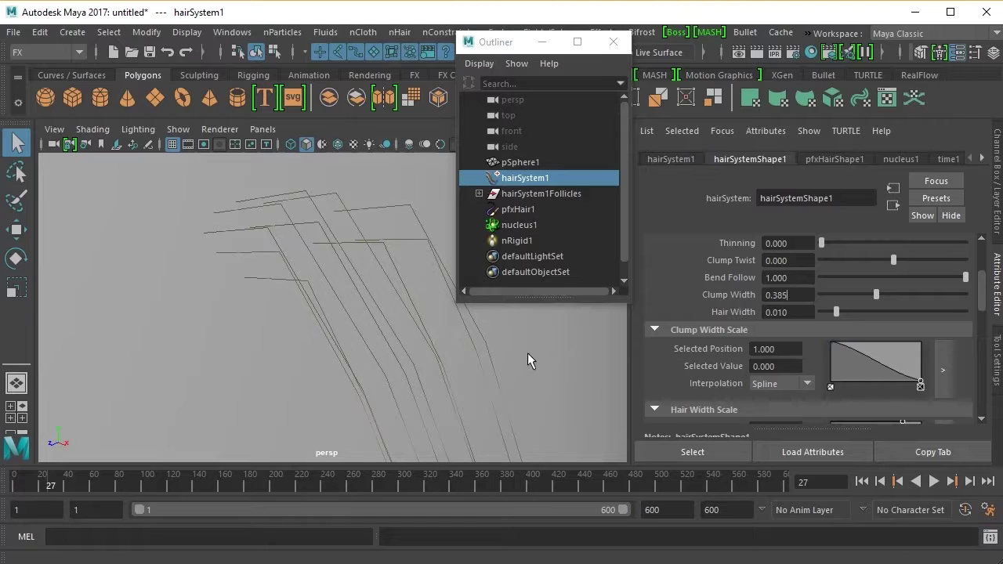
pyautogui.press('f')
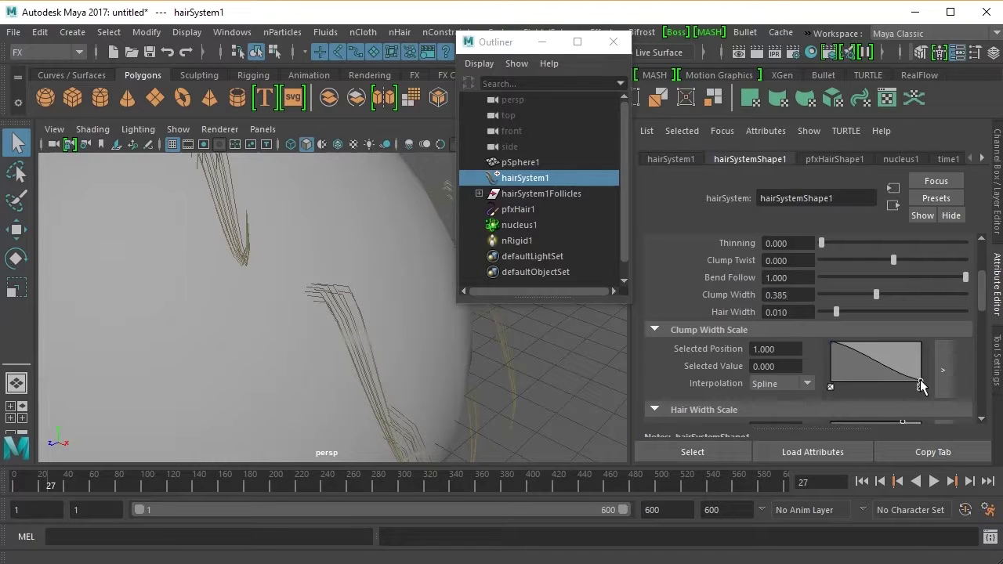
pyautogui.moveTo(920, 383)
pyautogui.mouseDown()
pyautogui.moveTo(922, 335)
pyautogui.moveTo(923, 385)
pyautogui.mouseUp()
# - Move the Hair Width Scale ramp's first key toward the root and test-render the hair
pyautogui.moveTo(985, 300); pyautogui.dragTo(978, 327)
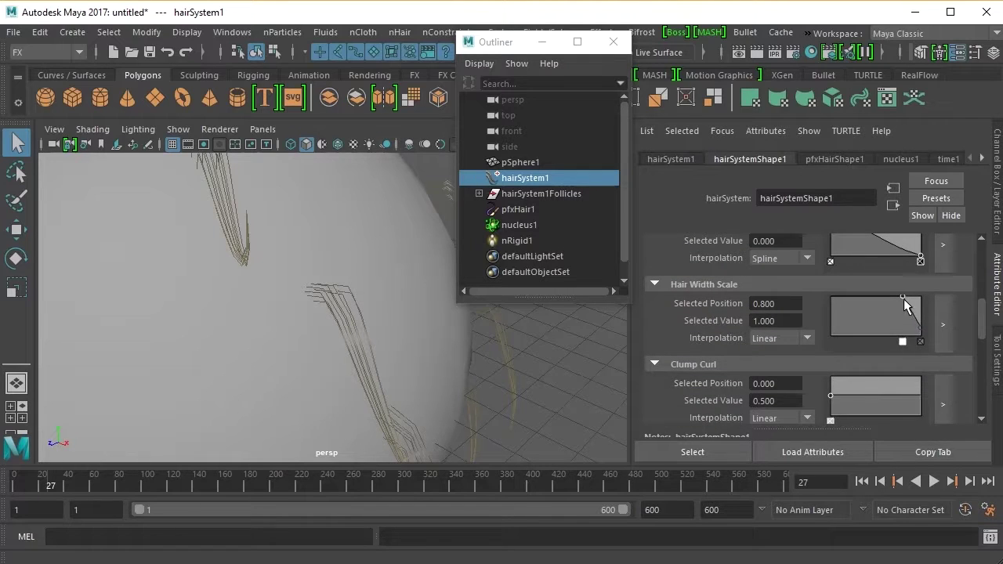
pyautogui.moveTo(901, 298); pyautogui.dragTo(847, 298)
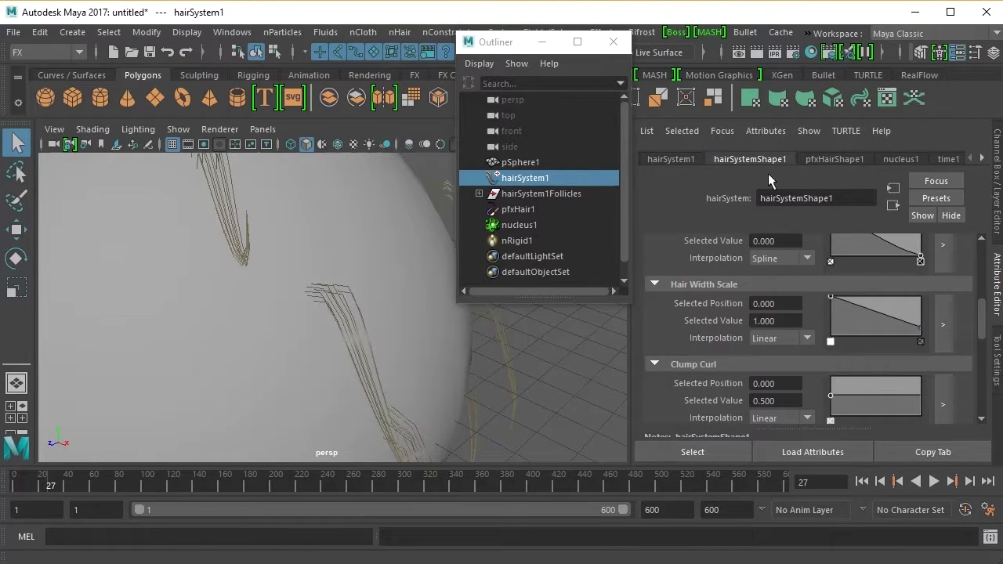
pyautogui.click(755, 54)
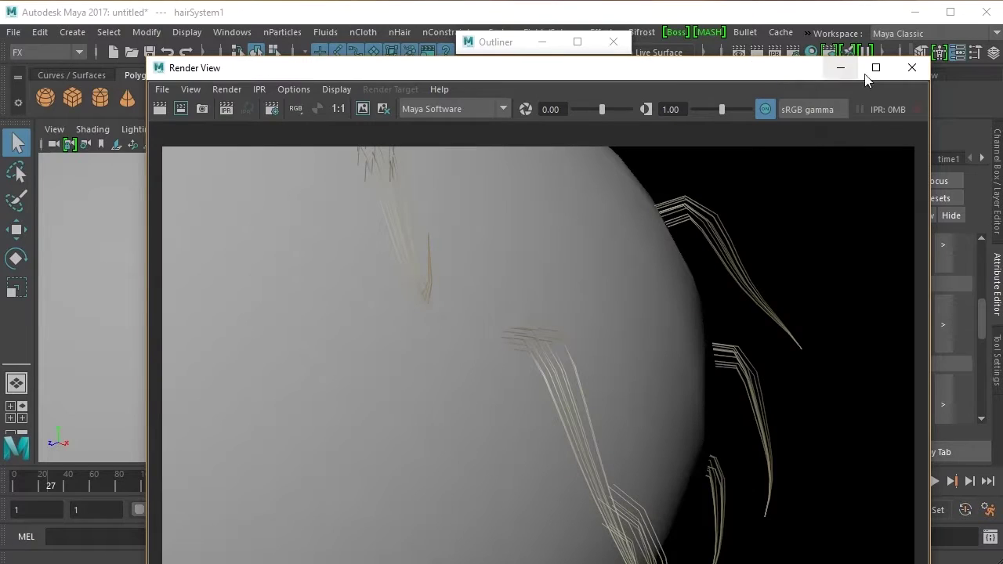
pyautogui.click(911, 68)
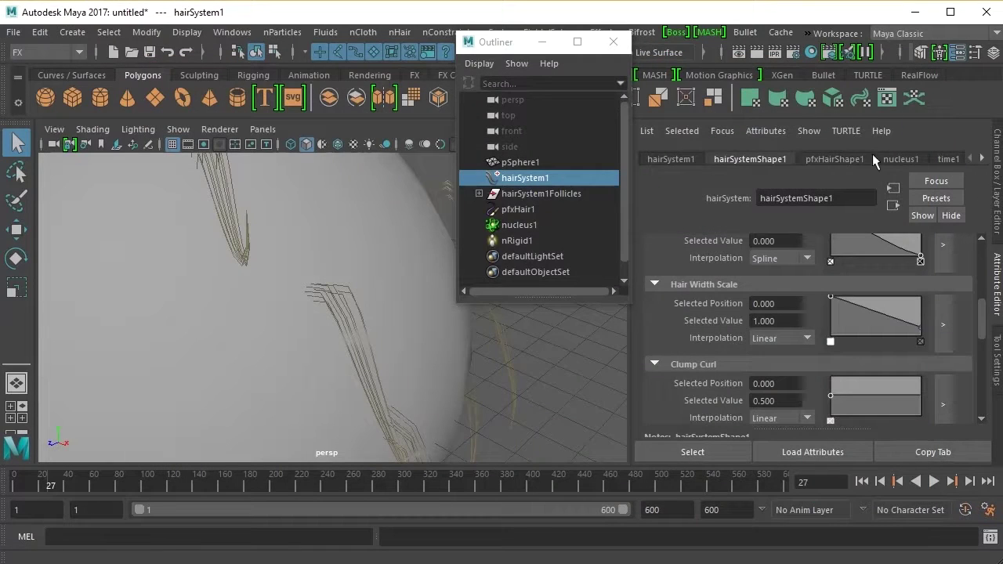
# - Set that key to position 0.643, value 0.98, and test-render again
pyautogui.moveTo(833, 295); pyautogui.dragTo(867, 295)
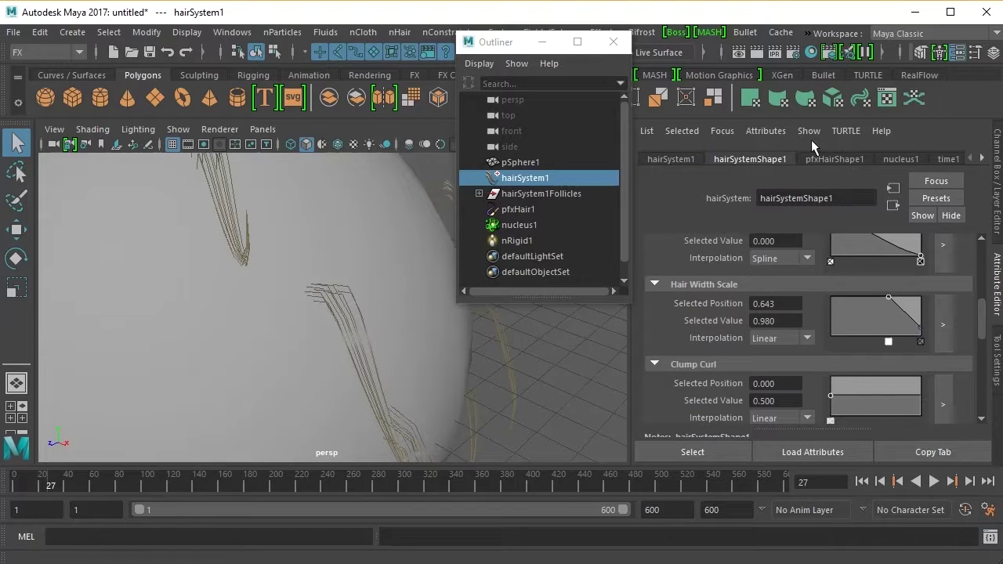
pyautogui.click(756, 53)
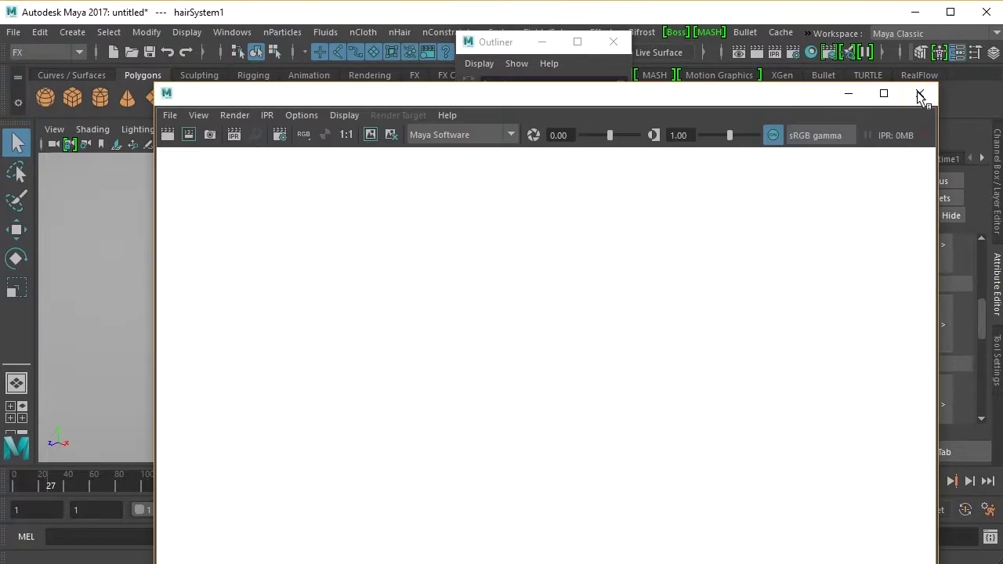
pyautogui.click(917, 95)
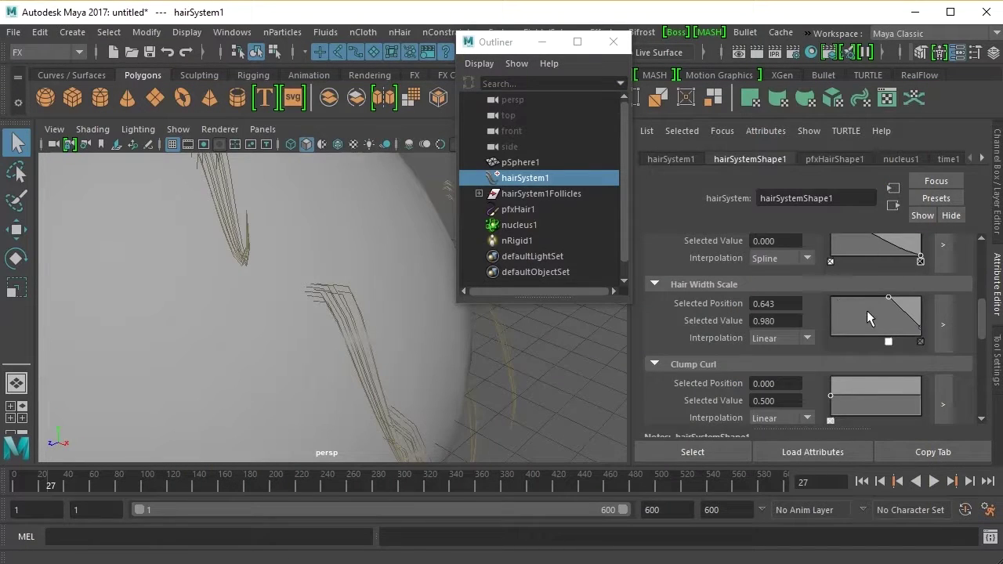
pyautogui.moveTo(983, 312); pyautogui.dragTo(982, 344)
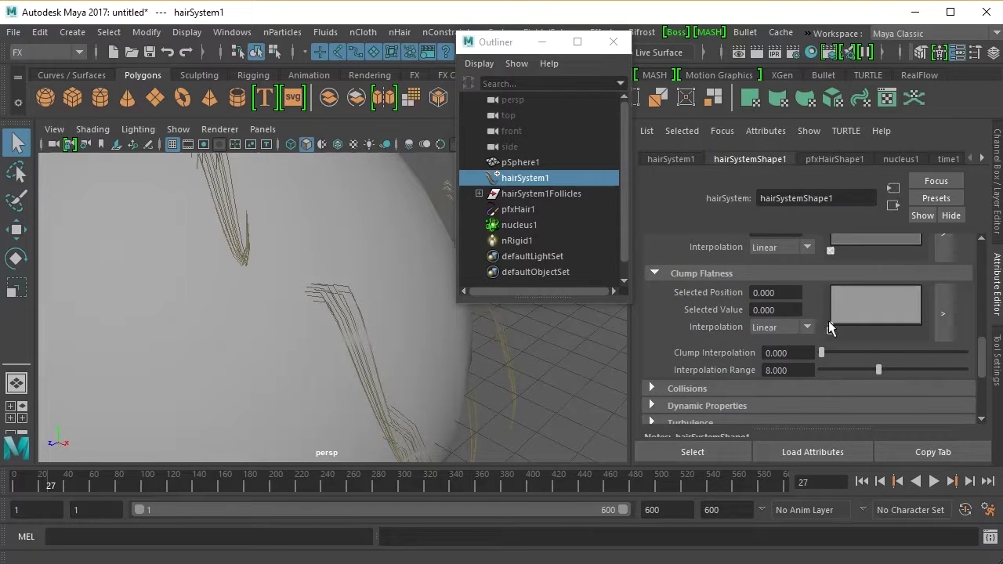
pyautogui.moveTo(830, 329); pyautogui.dragTo(829, 286)
pyautogui.scroll(5, 430, 305)
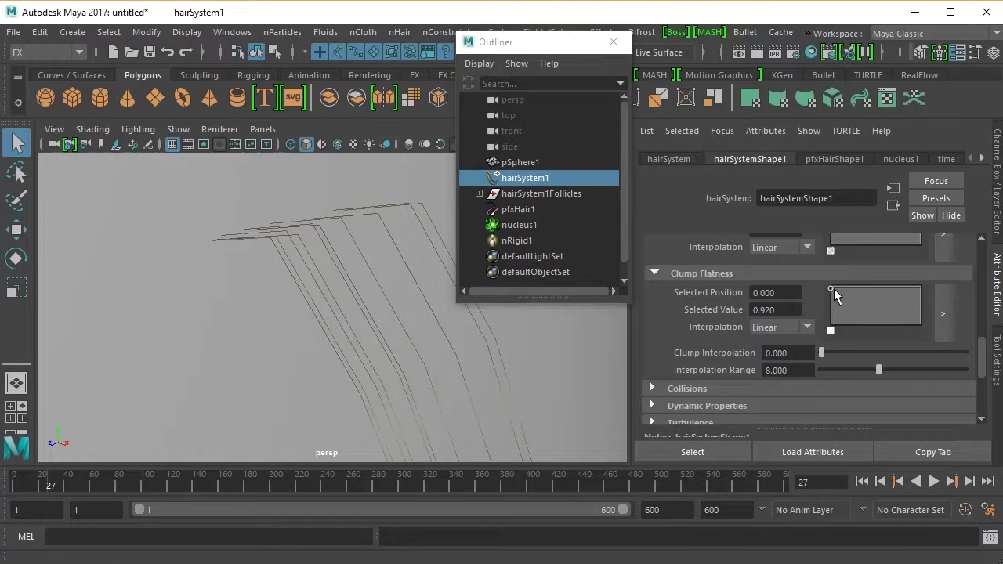
pyautogui.moveTo(830, 291); pyautogui.dragTo(831, 330)
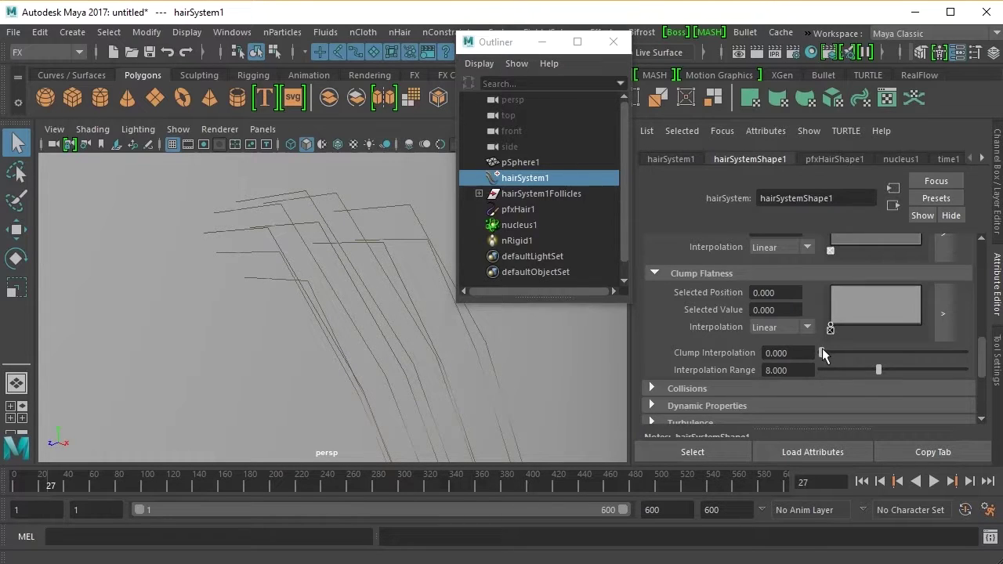
pyautogui.moveTo(821, 347)
pyautogui.mouseDown()
pyautogui.moveTo(928, 347)
pyautogui.moveTo(818, 360)
pyautogui.mouseUp()
# - Collapse Clump and Hair Shape and expand Dynamic Properties, showing Stretch Resistance 10 through Start Curve Attract 0
pyautogui.scroll(-1, 703, 313)
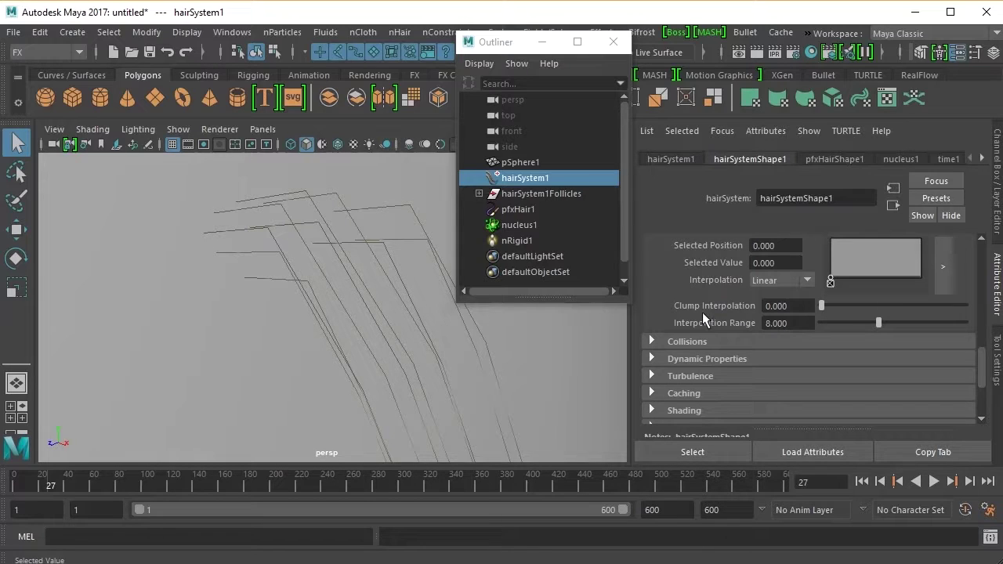
pyautogui.scroll(-1, 699, 309)
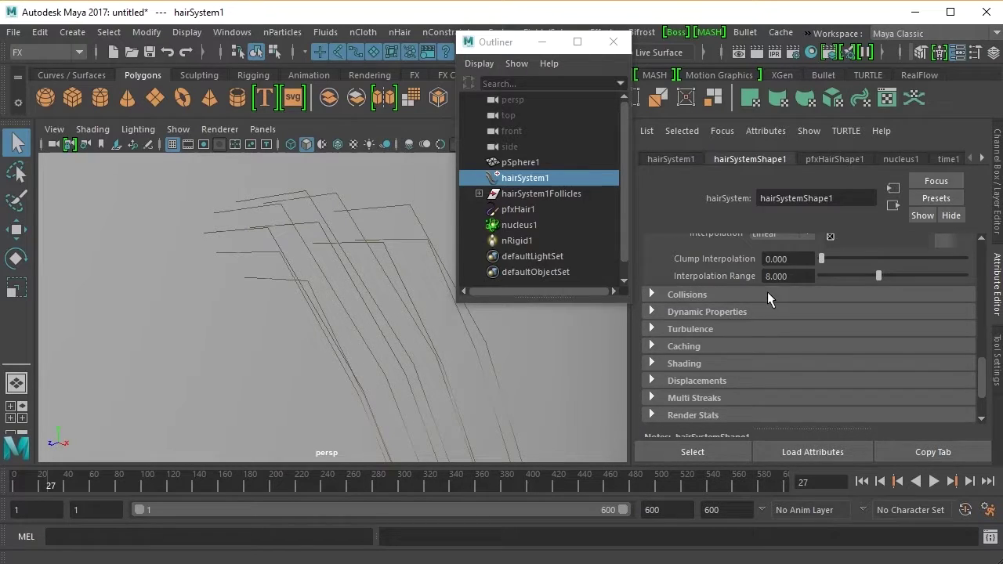
pyautogui.scroll(6, 765, 291)
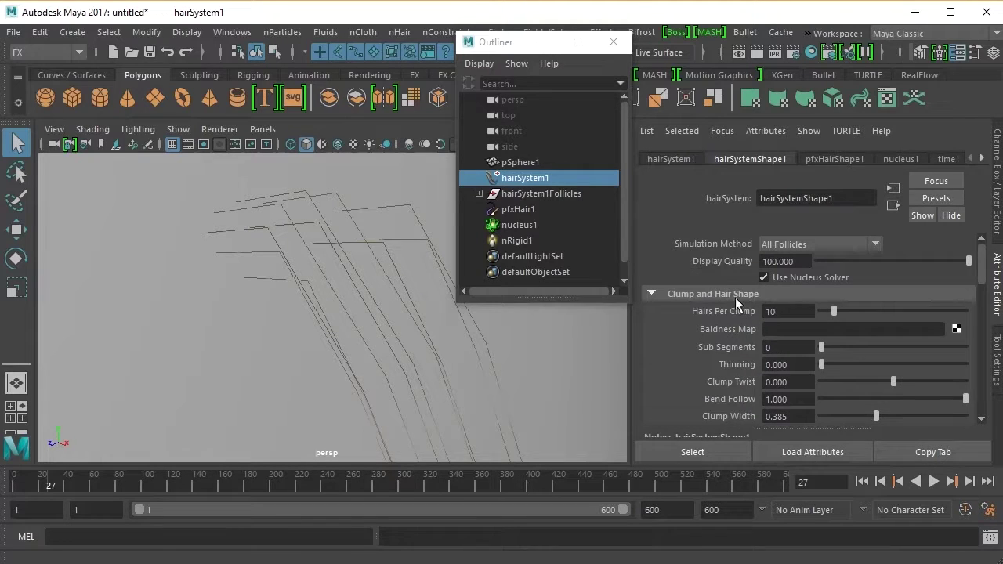
pyautogui.click(650, 292)
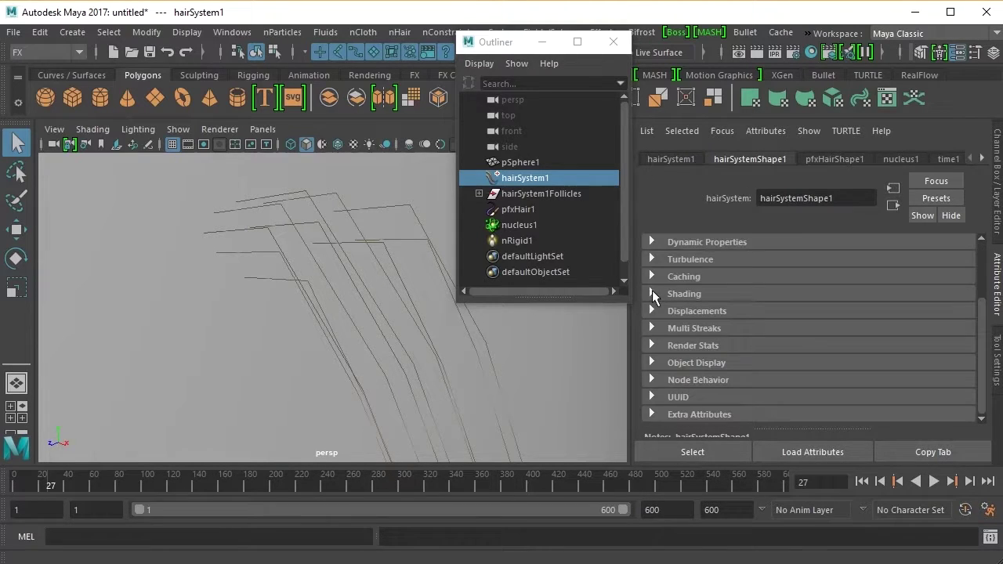
pyautogui.click(652, 241)
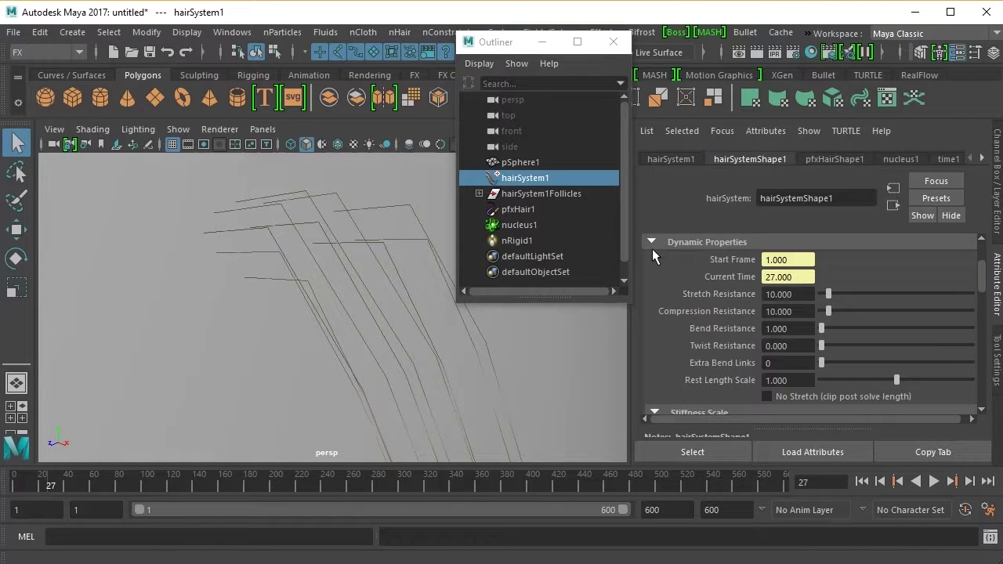
pyautogui.scroll(-2, 662, 301)
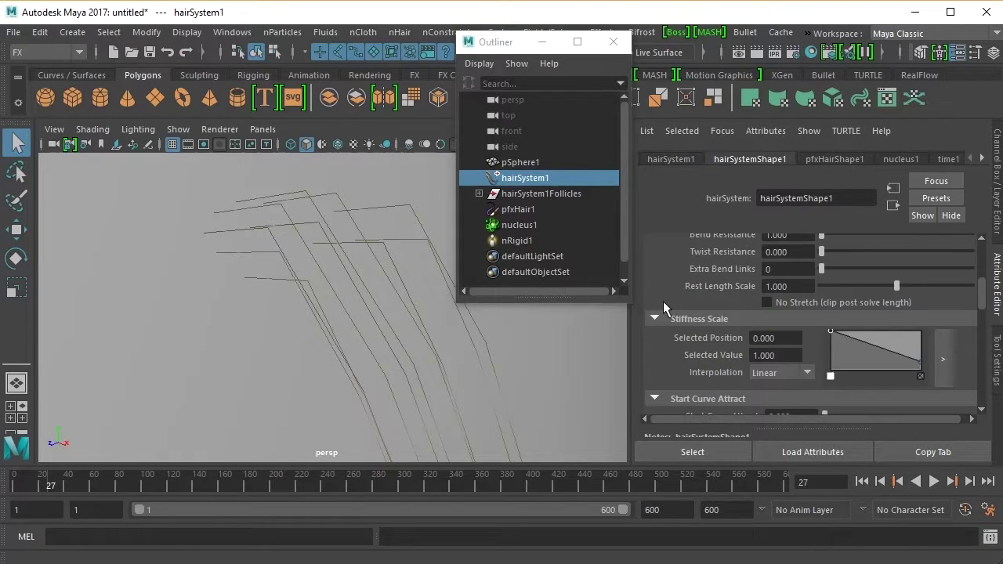
pyautogui.scroll(2, 663, 301)
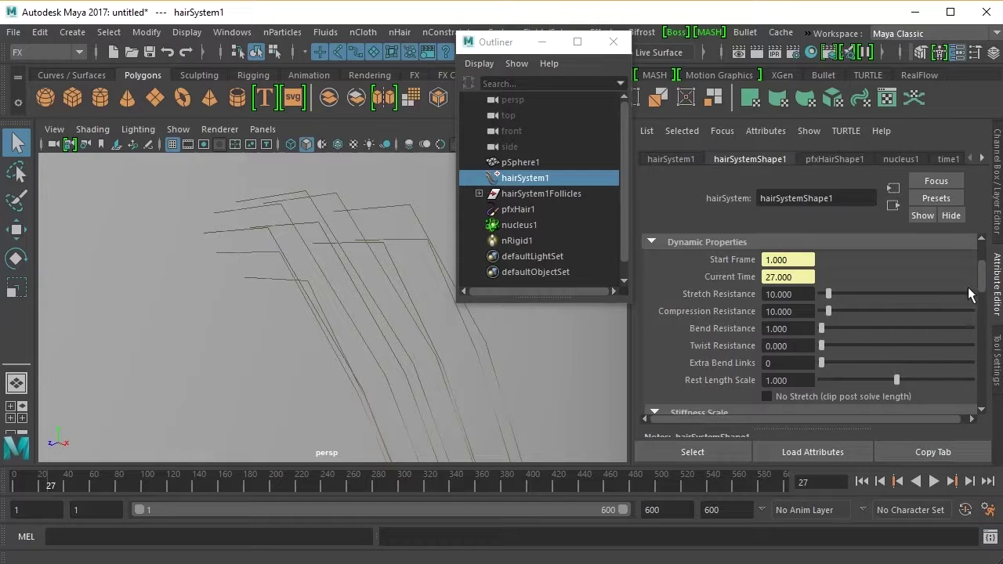
pyautogui.moveTo(982, 283); pyautogui.dragTo(984, 320)
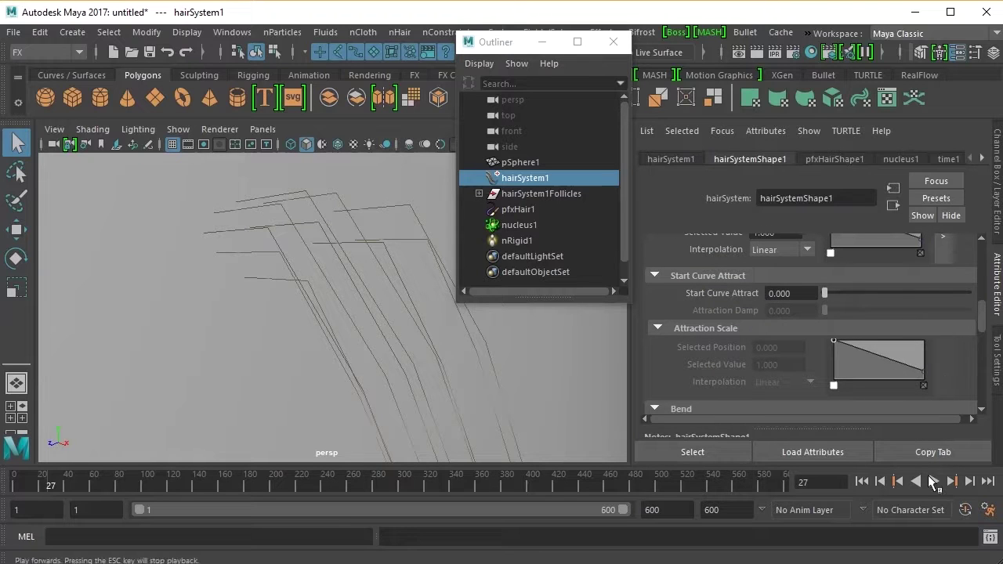
# - Try Start Curve Attract values during playback, then stop at frame 310 and set it to 0.082
pyautogui.click(932, 482)
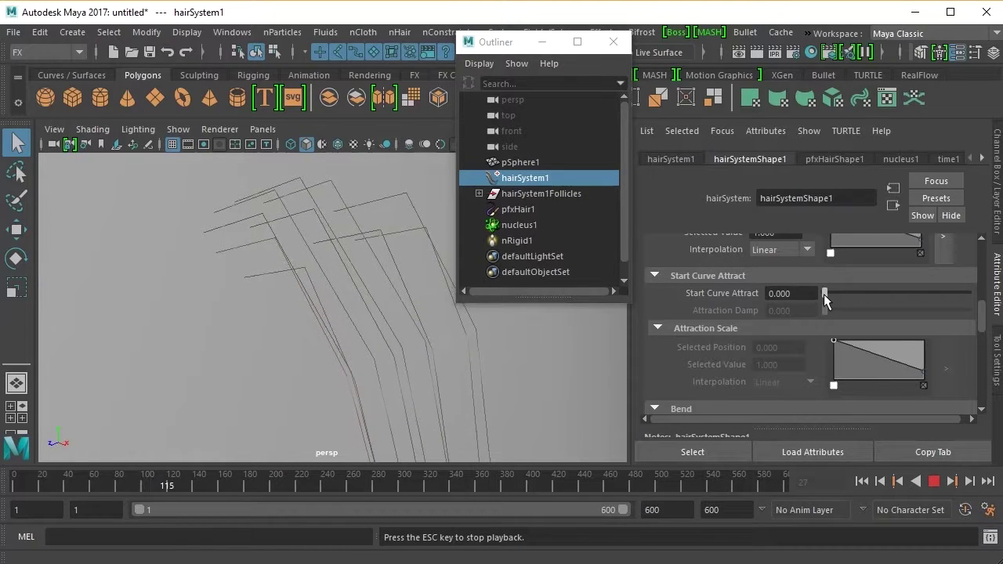
pyautogui.moveTo(827, 294); pyautogui.dragTo(831, 298)
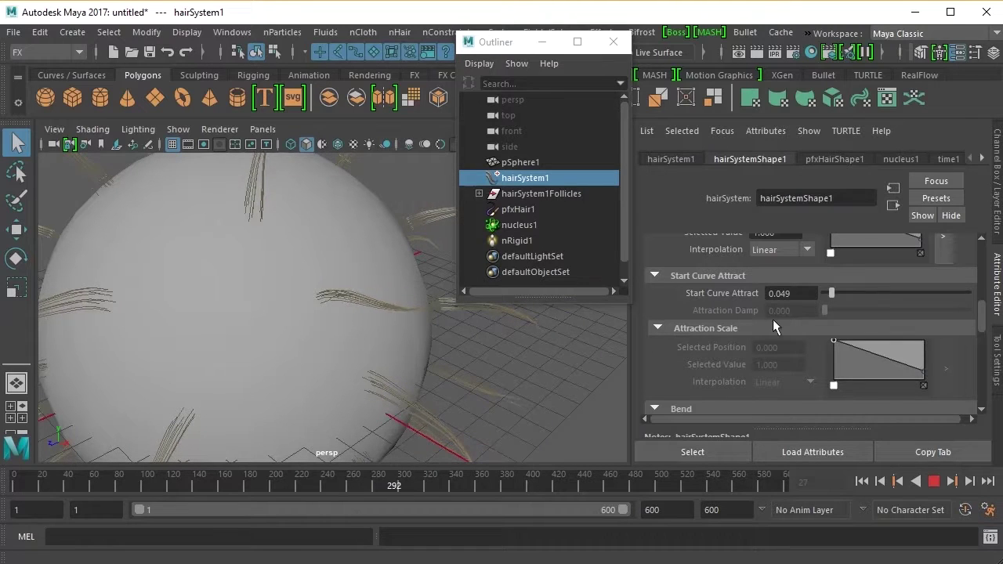
pyautogui.moveTo(829, 296)
pyautogui.mouseDown()
pyautogui.moveTo(860, 290)
pyautogui.moveTo(826, 293)
pyautogui.mouseUp()
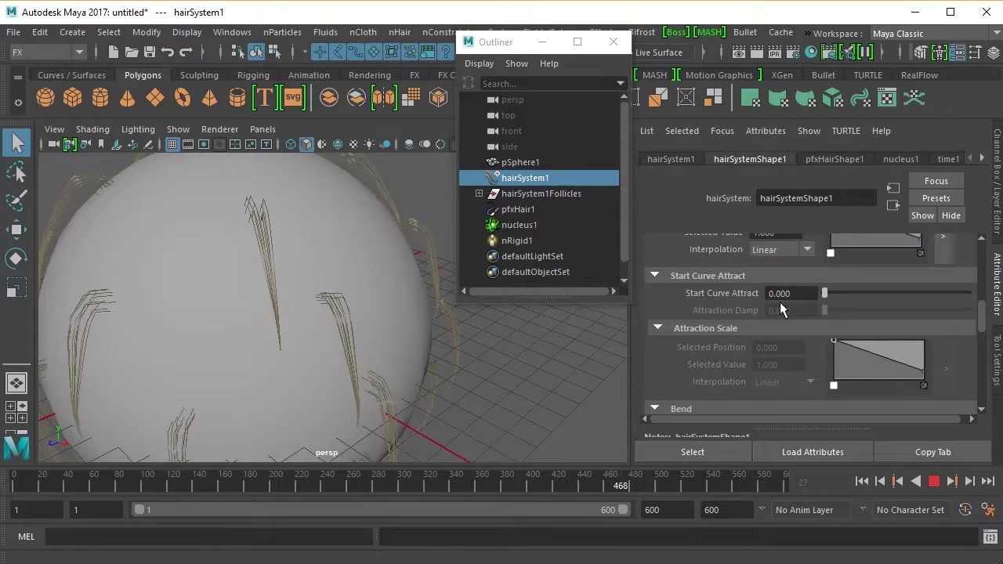
pyautogui.moveTo(825, 293); pyautogui.dragTo(867, 297)
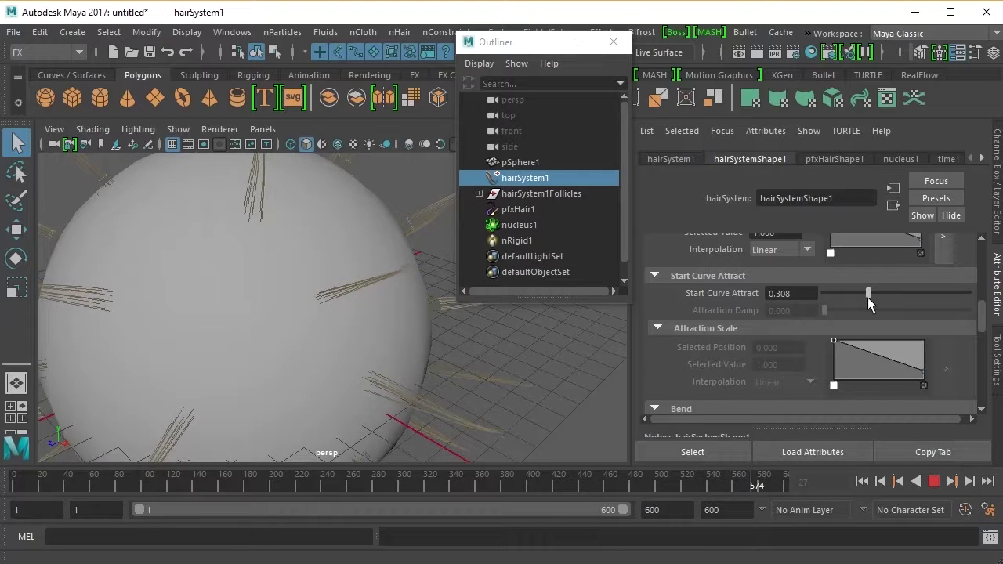
pyautogui.moveTo(868, 297); pyautogui.dragTo(818, 305)
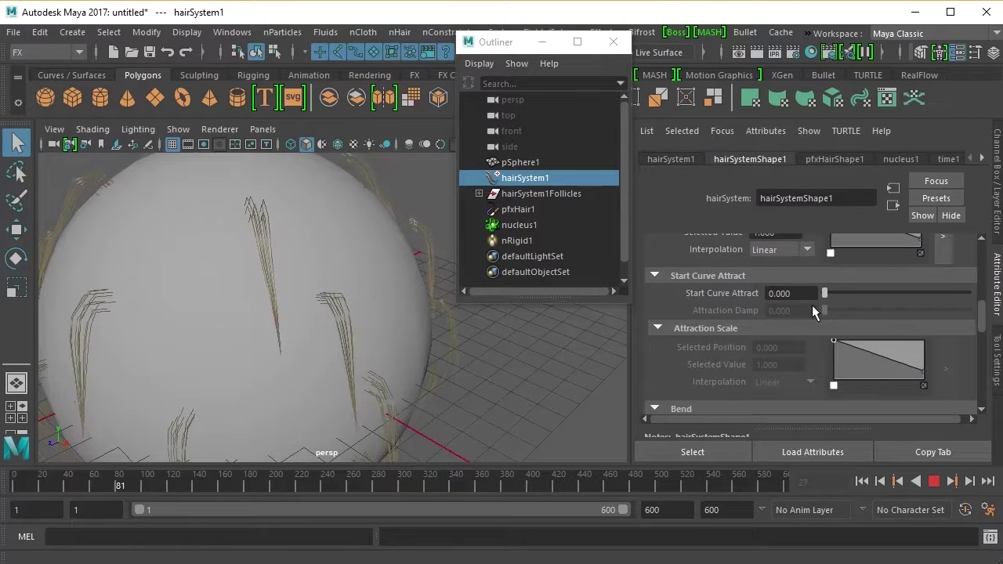
pyautogui.moveTo(815, 304); pyautogui.dragTo(840, 299)
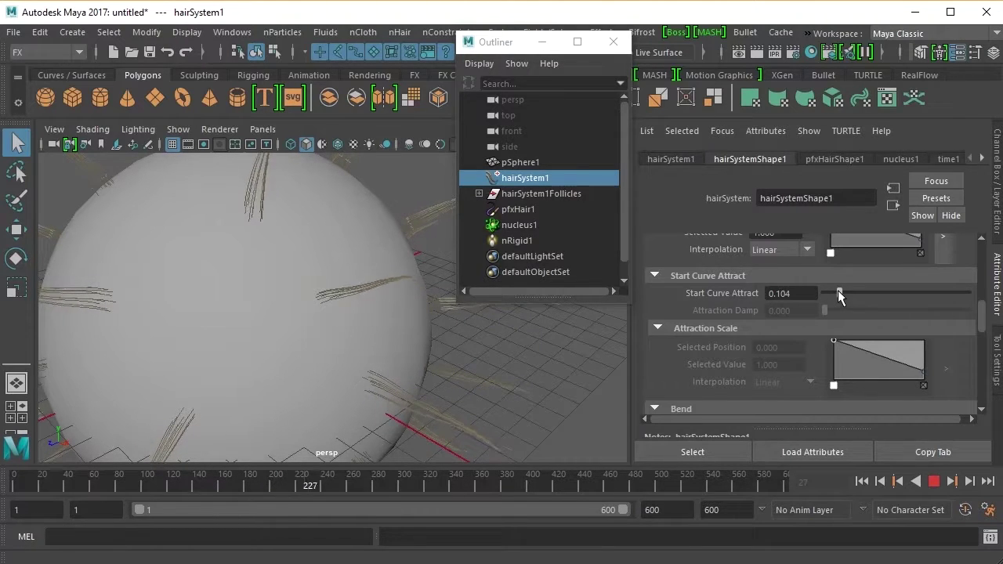
pyautogui.moveTo(839, 294); pyautogui.dragTo(821, 295)
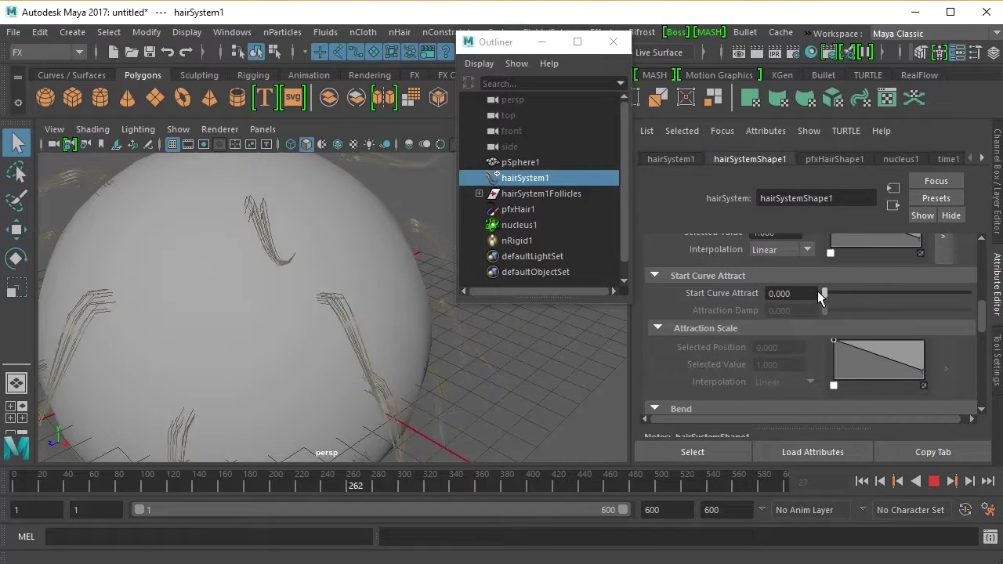
pyautogui.click(933, 481)
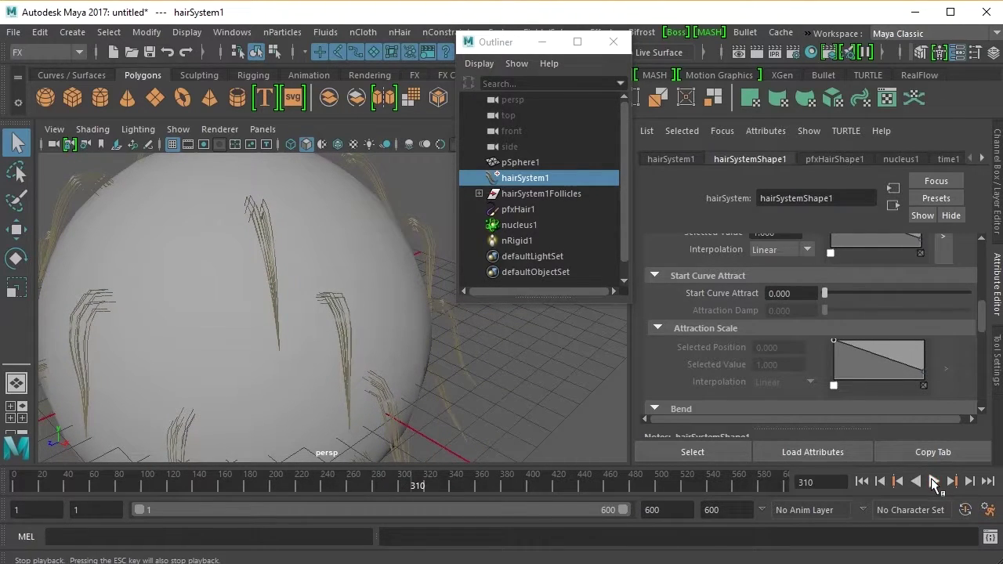
pyautogui.click(835, 293)
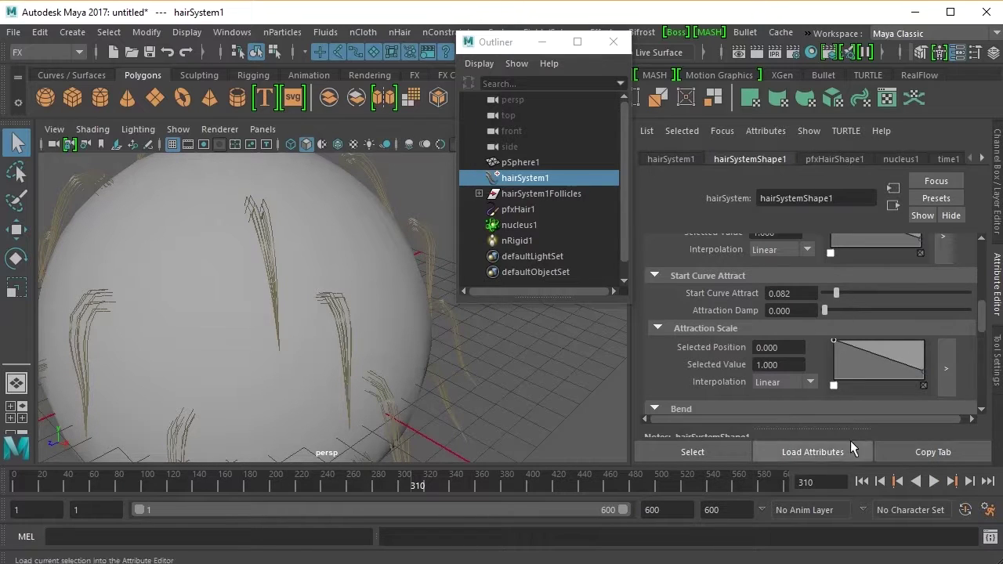
# - Lower Start Curve Attract while the simulation plays, then rewind and replay
pyautogui.click(933, 481)
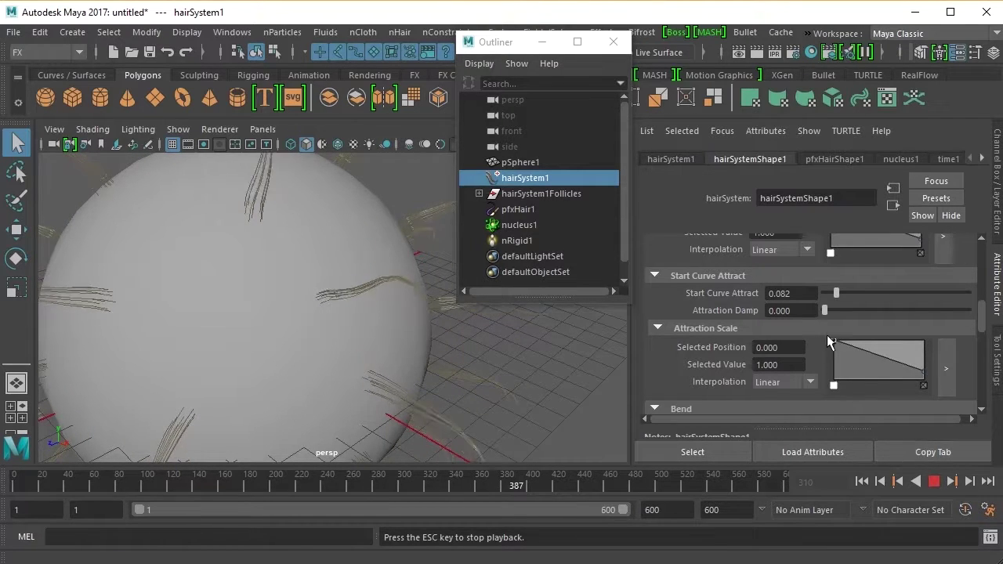
pyautogui.moveTo(836, 295); pyautogui.dragTo(827, 298)
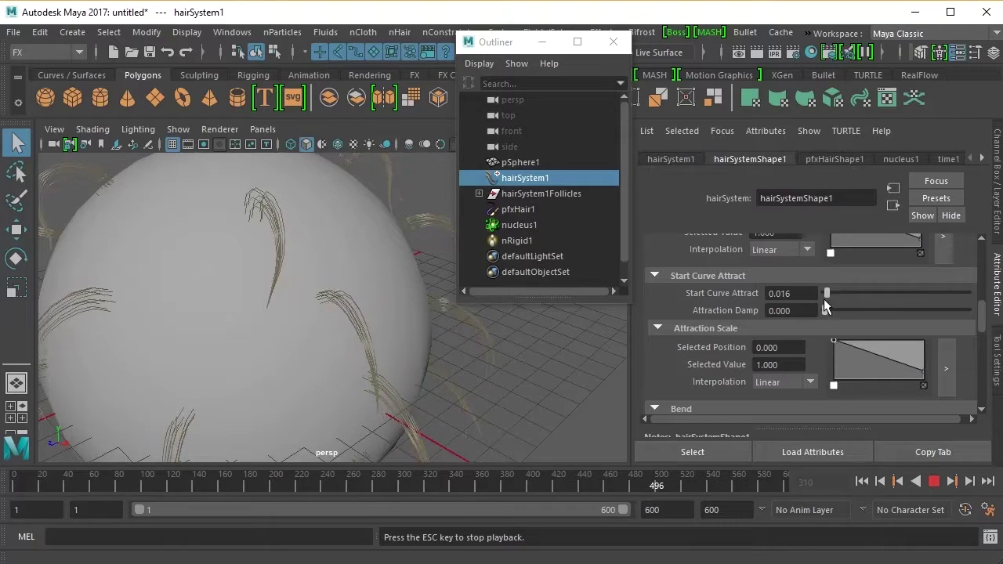
pyautogui.click(935, 483)
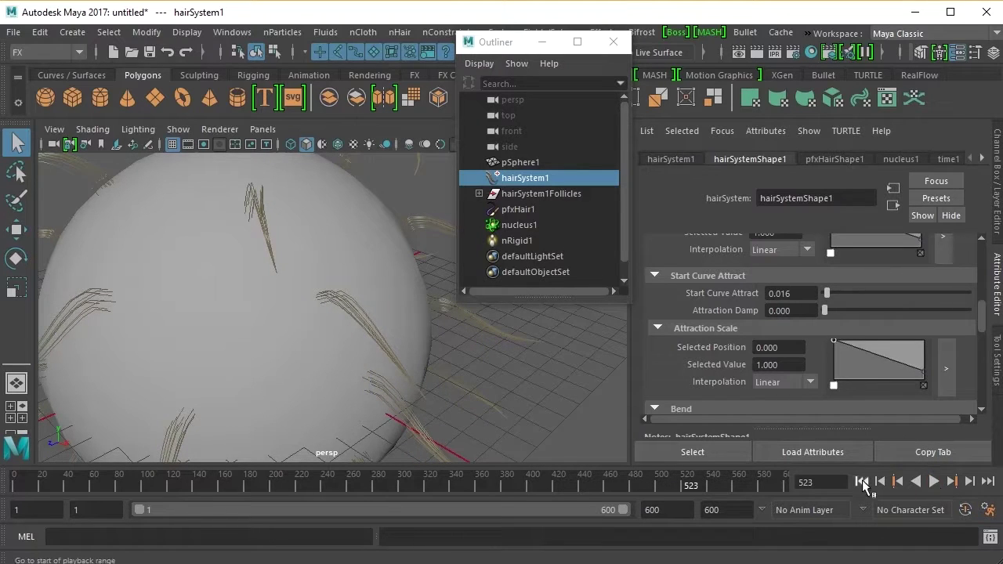
pyautogui.click(861, 481)
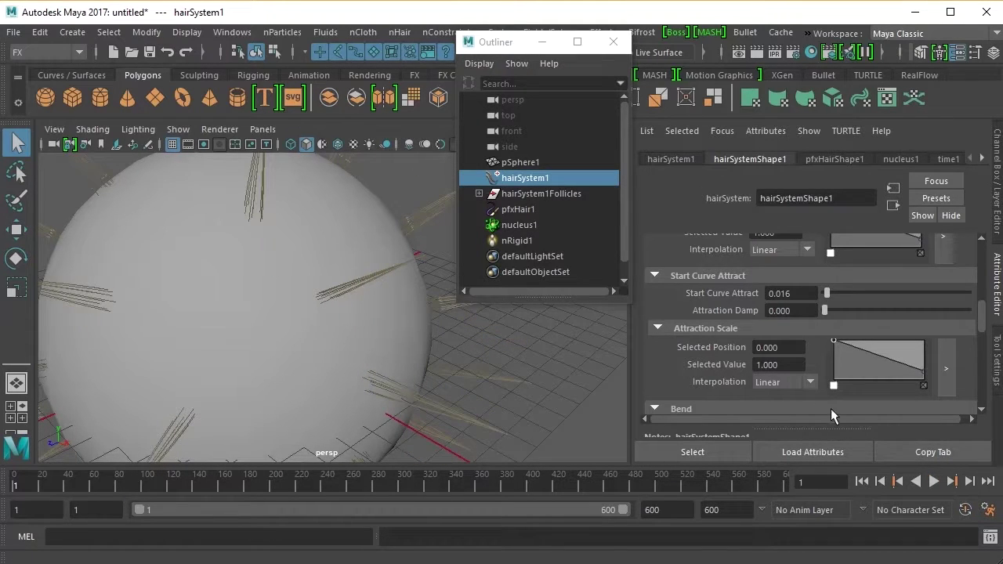
pyautogui.click(935, 482)
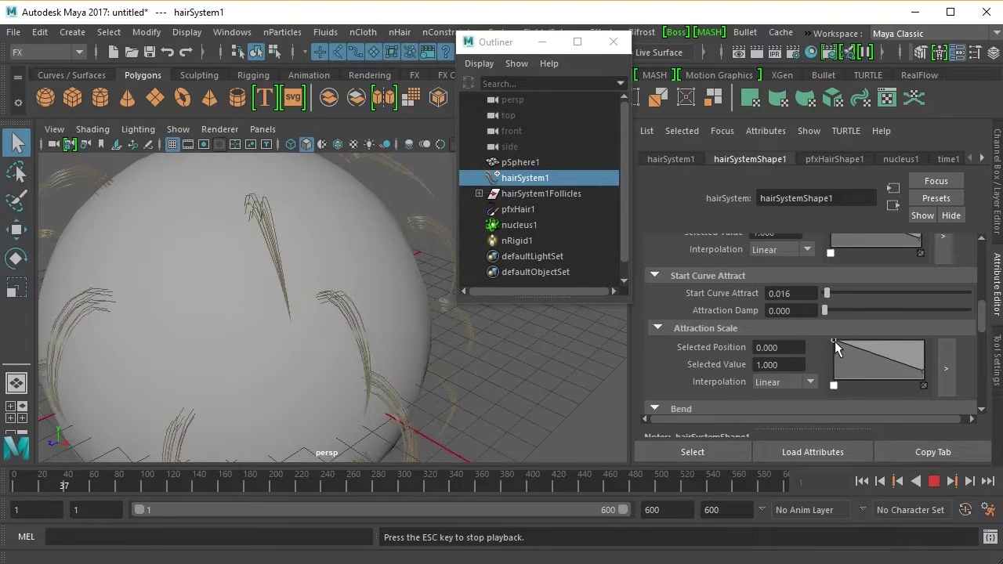
# - Make the Attraction Scale ramp taper from 1 to 0 at its right key
pyautogui.moveTo(834, 342)
pyautogui.mouseDown()
pyautogui.moveTo(833, 381)
pyautogui.moveTo(831, 339)
pyautogui.mouseUp()
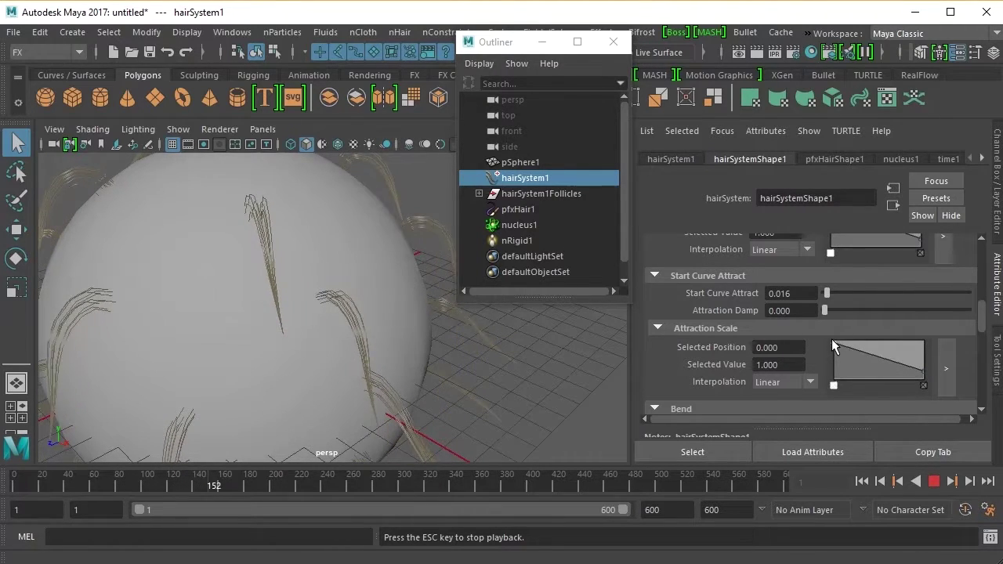
pyautogui.click(923, 377)
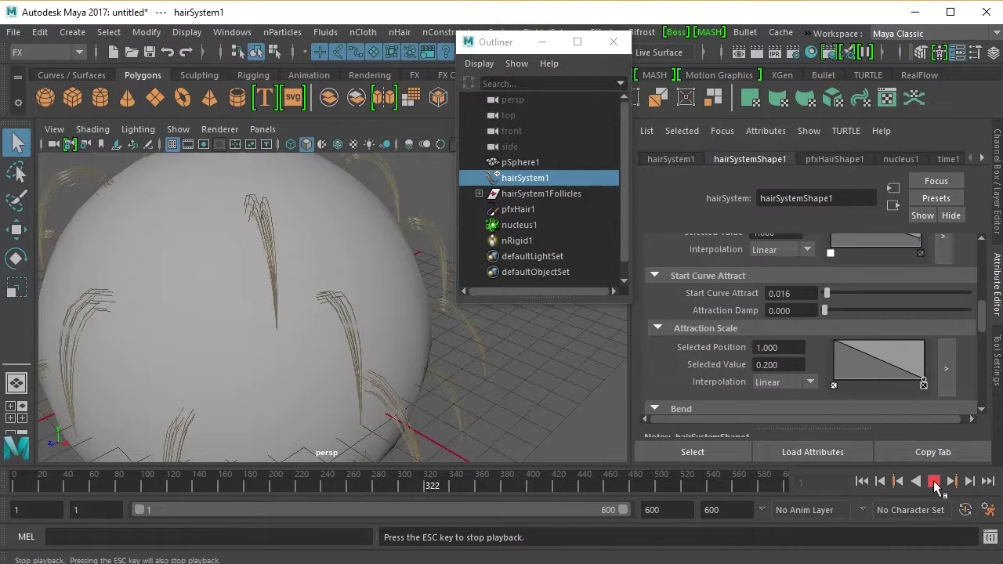
pyautogui.click(935, 486)
pyautogui.click(862, 481)
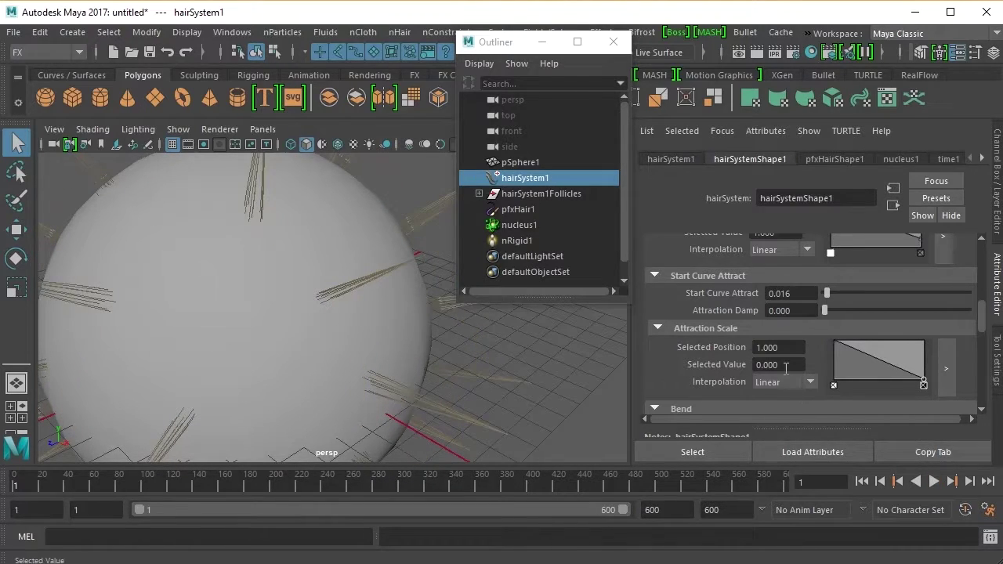
pyautogui.scroll(-2, 784, 367)
# - Test-play with Start Curve Attract at 0, then stop and rewind to frame 1
pyautogui.click(933, 482)
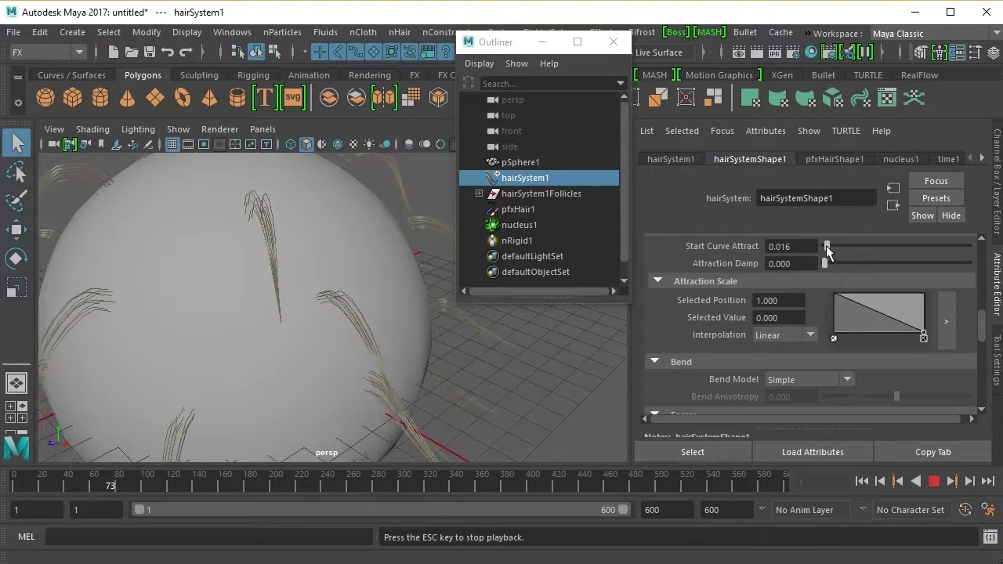
pyautogui.moveTo(827, 248); pyautogui.dragTo(813, 245)
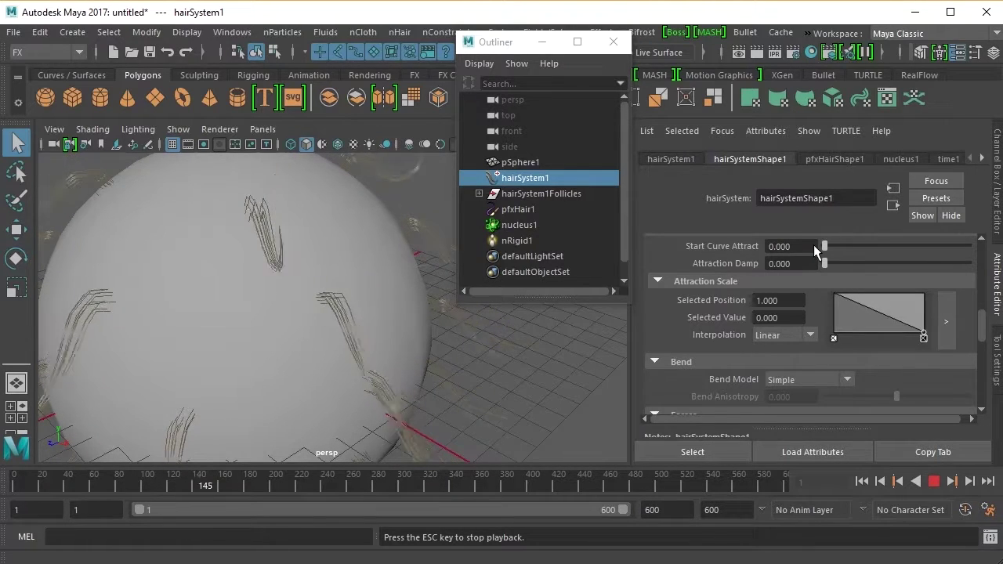
pyautogui.click(933, 481)
pyautogui.click(862, 481)
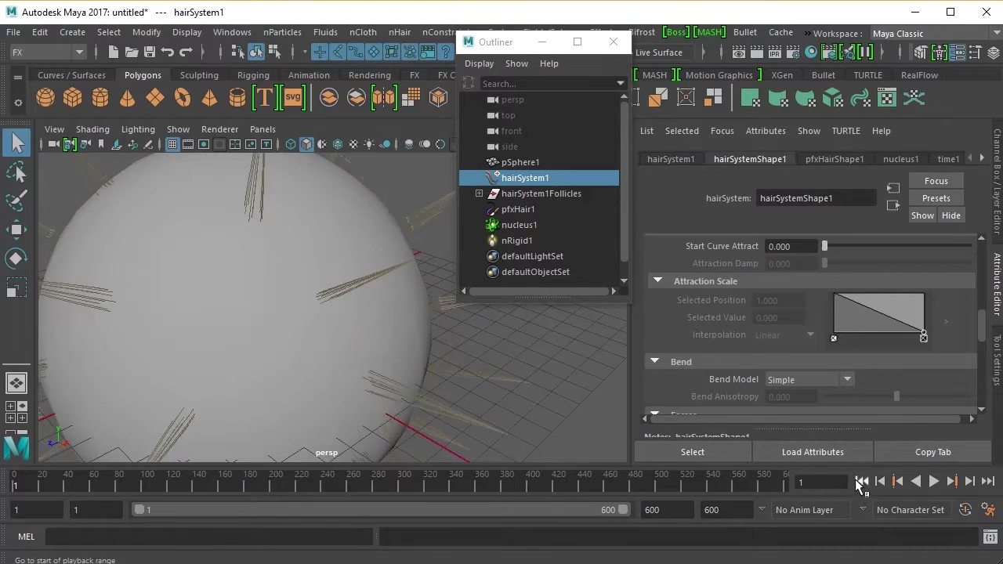
# - Expand the hair Shading section showing Hair Color and the Hair Color Scale gradient
pyautogui.scroll(-15, 706, 347)
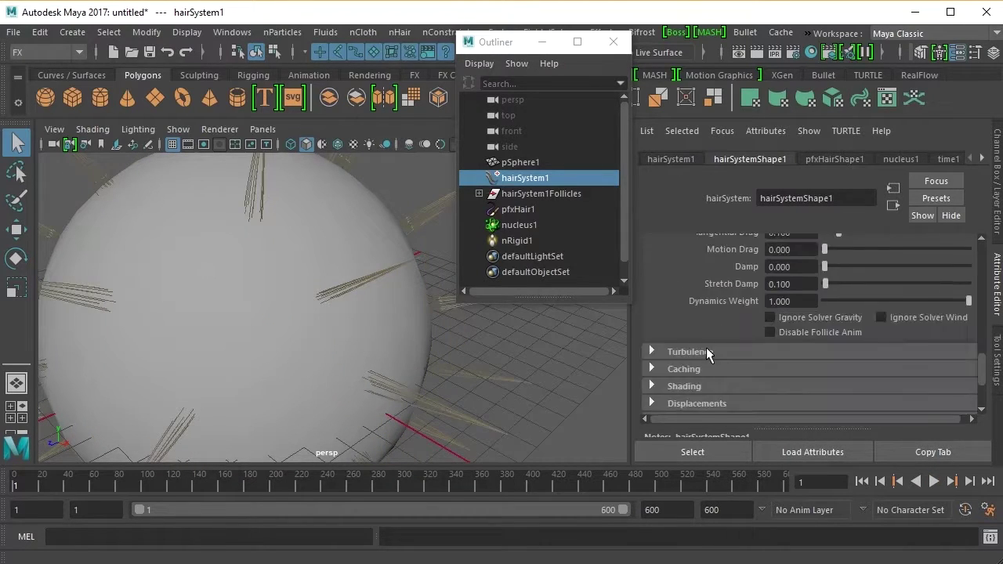
pyautogui.click(652, 292)
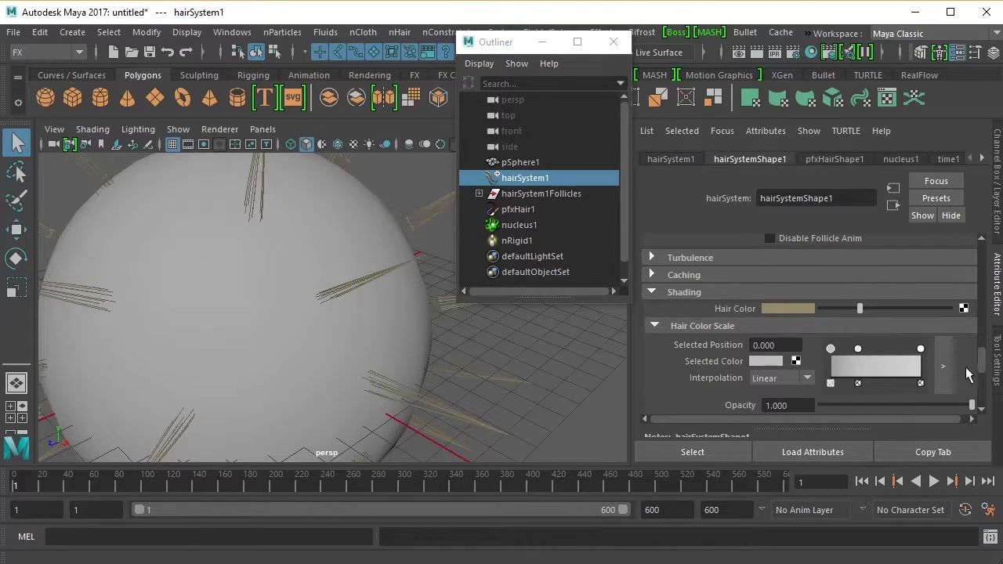
pyautogui.scroll(-5, 982, 368)
pyautogui.scroll(2, 983, 369)
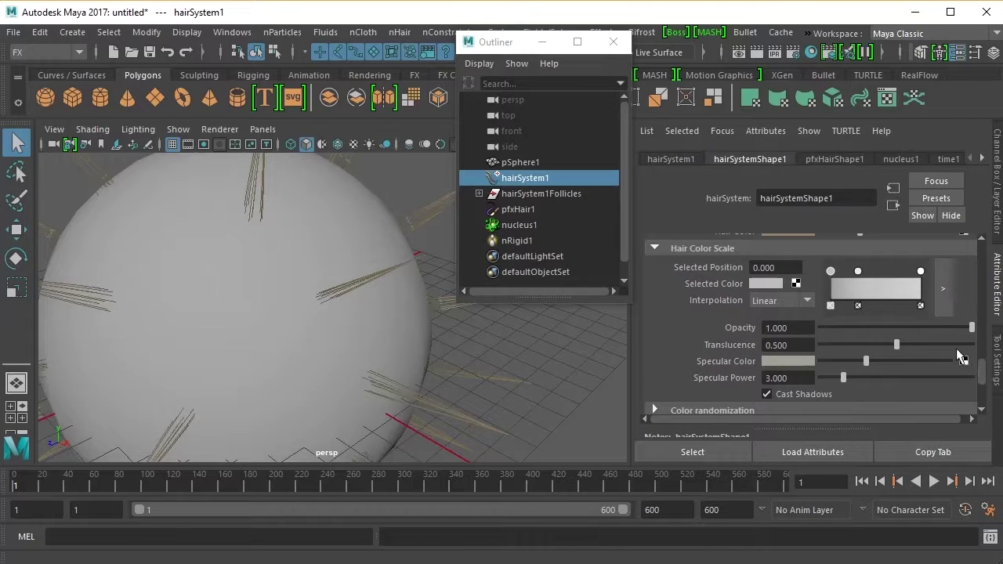
# - Make a quick test render of the hairy sphere
pyautogui.click(757, 52)
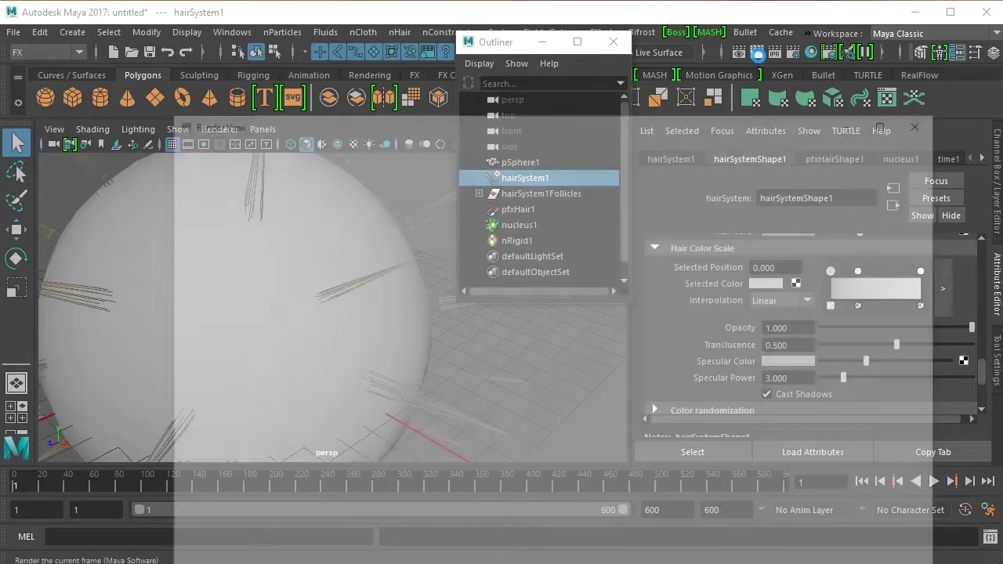
pyautogui.moveTo(722, 83); pyautogui.dragTo(735, 40)
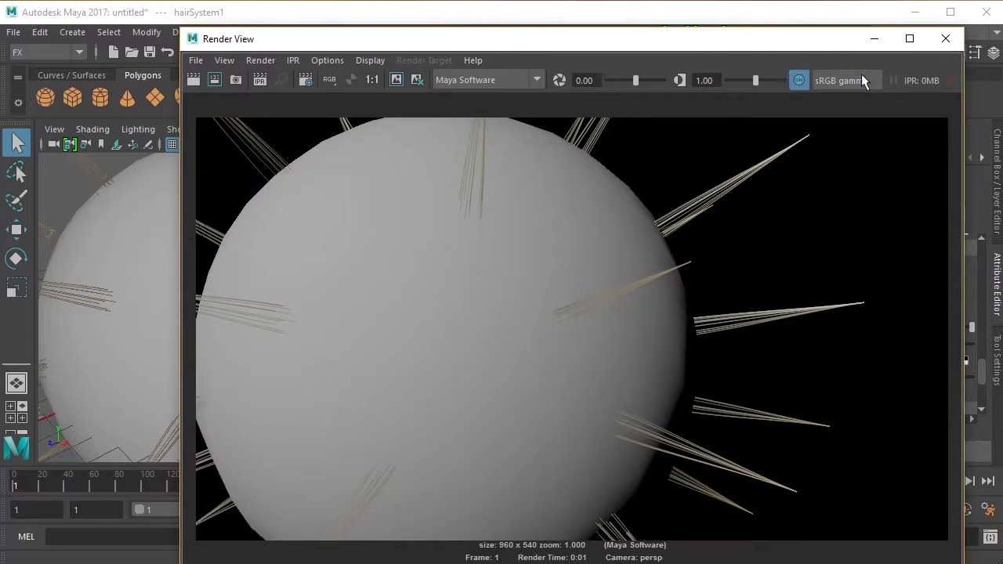
pyautogui.click(945, 39)
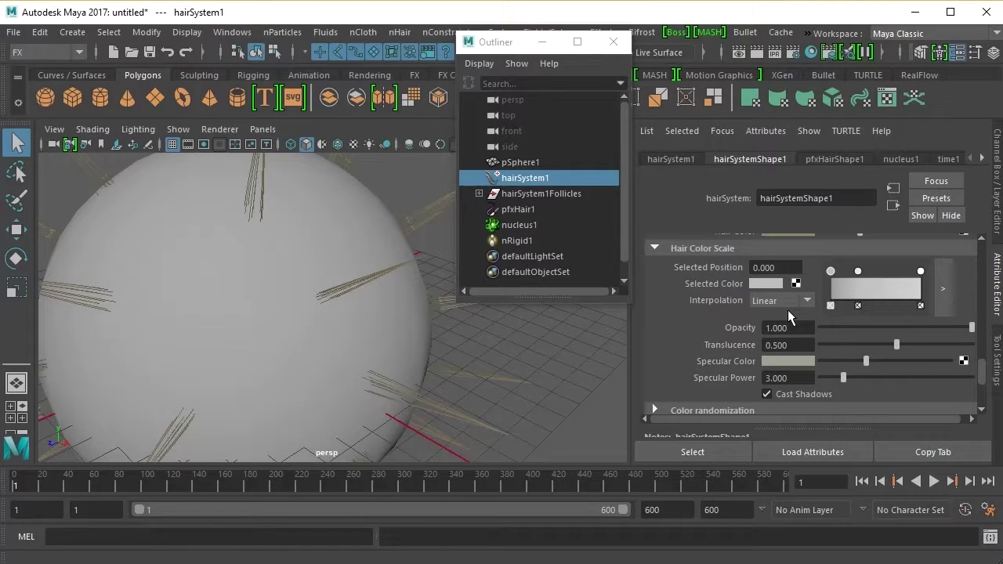
pyautogui.scroll(-3, 787, 310)
pyautogui.scroll(6, 787, 308)
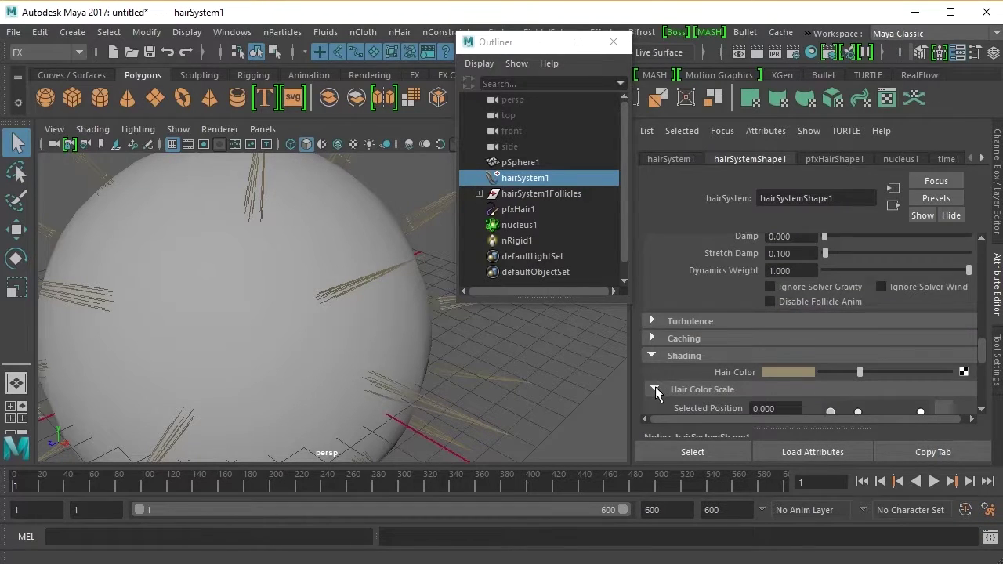
# - Set Hair Color to red from the colour history and verify it in a test render
pyautogui.scroll(-3, 656, 386)
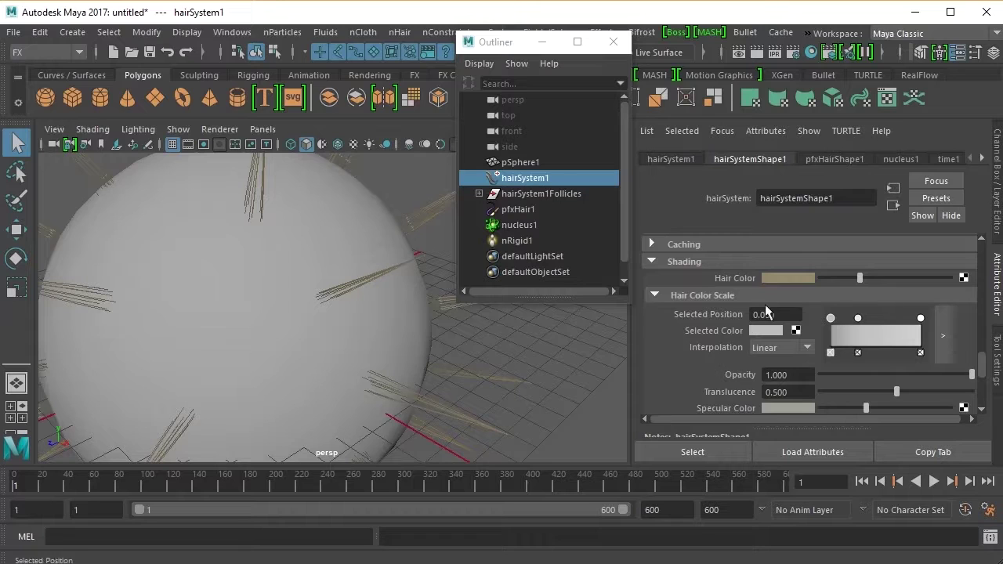
pyautogui.click(787, 278)
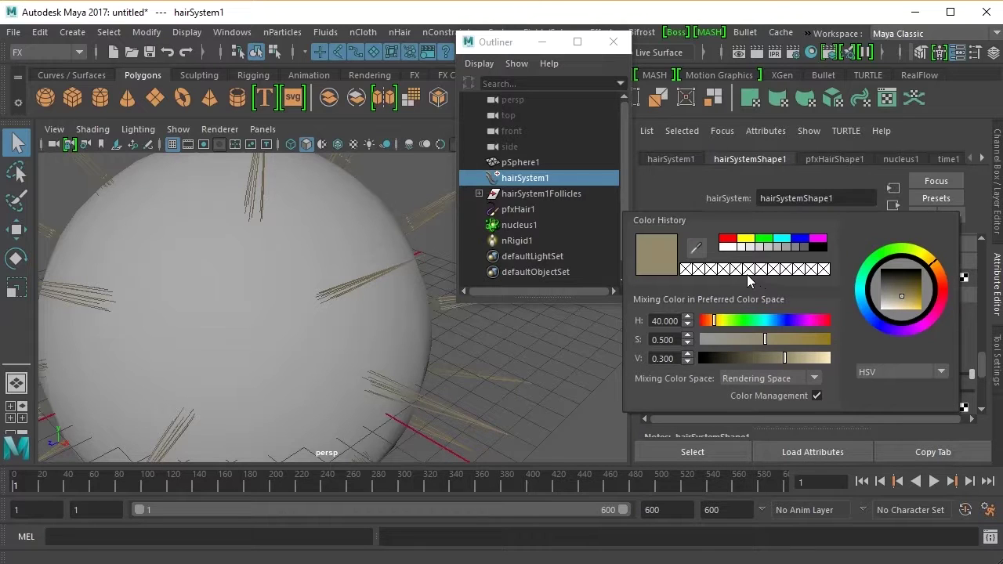
pyautogui.click(728, 239)
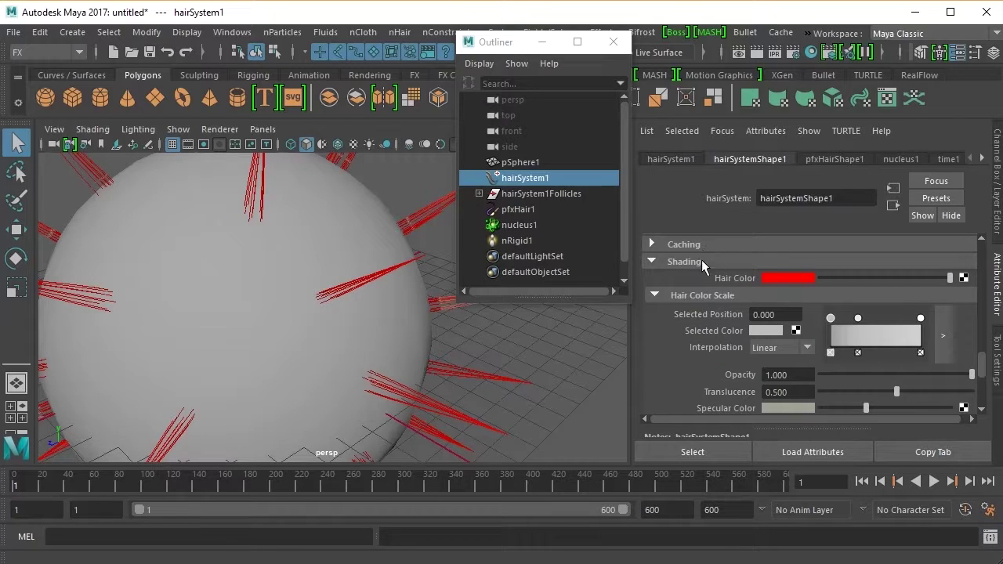
pyautogui.click(761, 330)
pyautogui.click(756, 52)
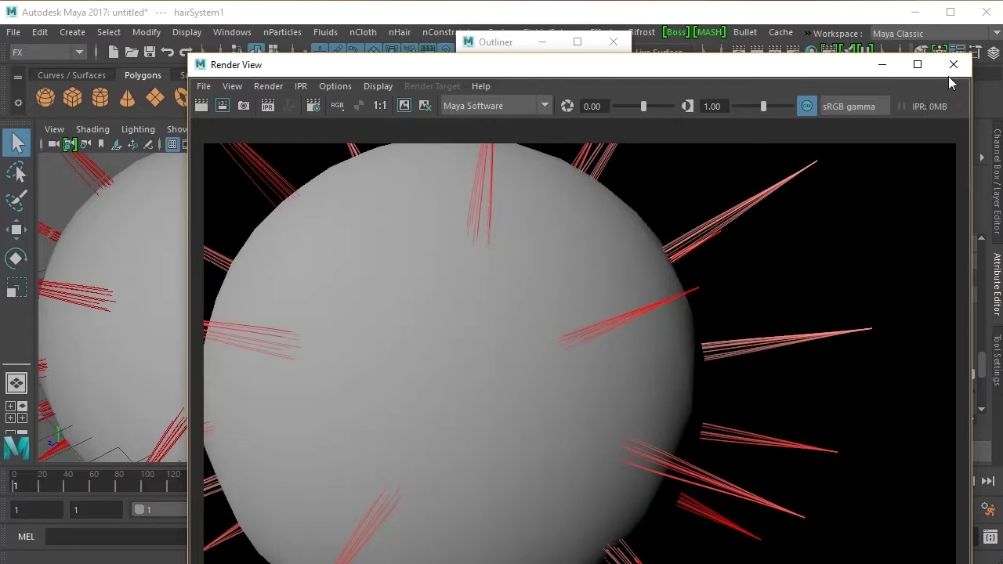
pyautogui.click(952, 64)
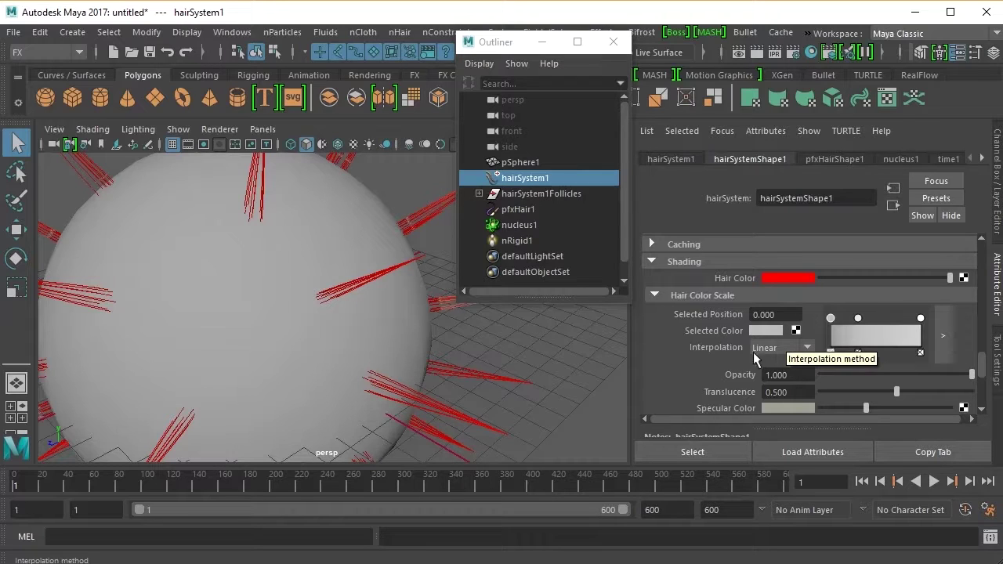
# - Set the Specular Color to yellow and test-render the hair
pyautogui.scroll(-2, 712, 372)
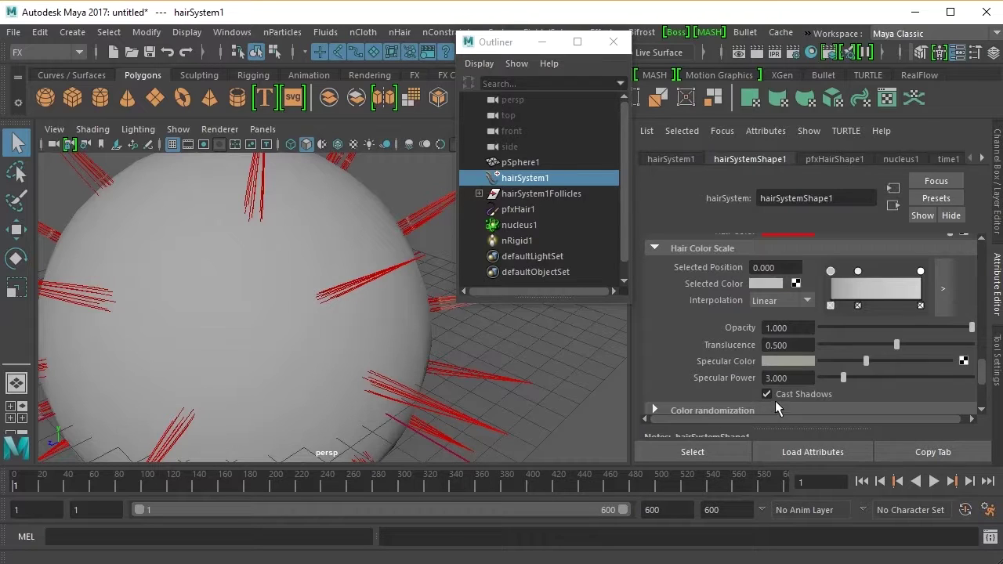
pyautogui.click(779, 360)
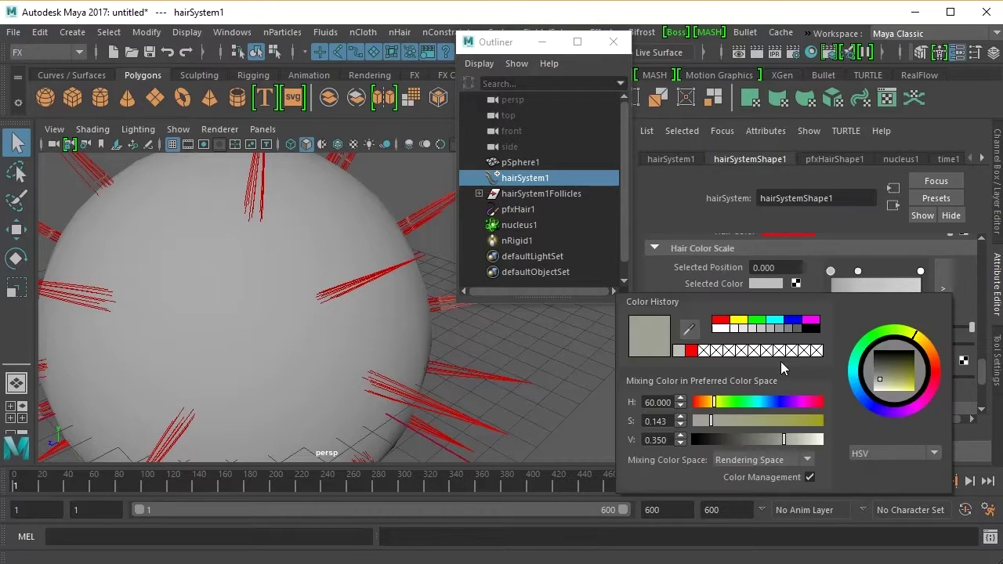
pyautogui.click(739, 321)
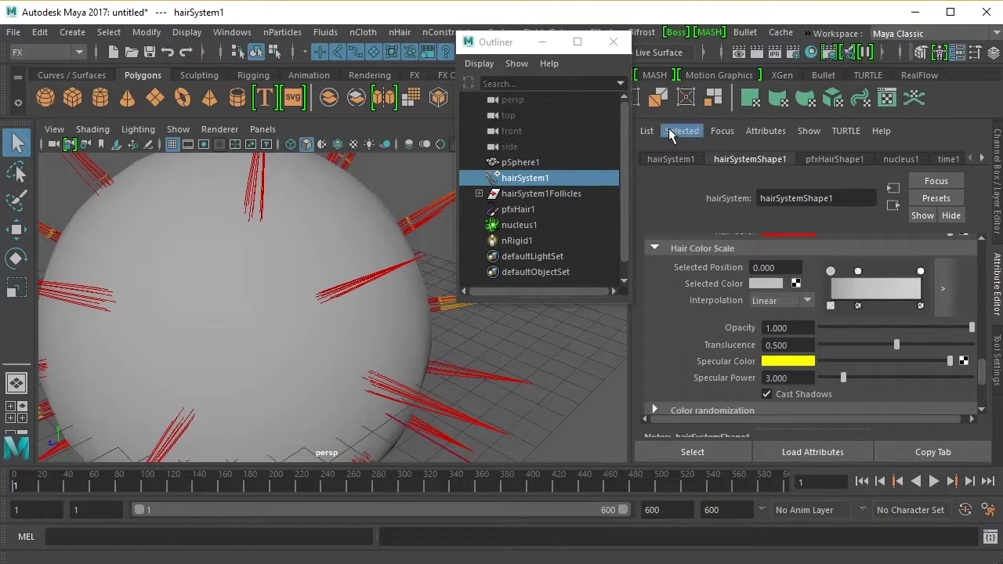
pyautogui.click(756, 52)
pyautogui.click(960, 90)
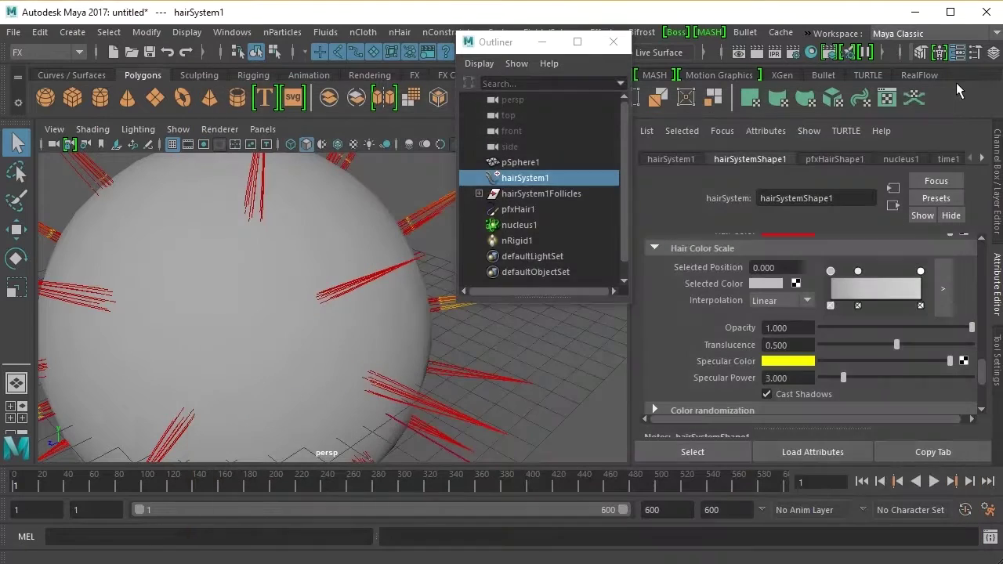
# - Compare Specular Power around 1.26 in a render, then raise it to 9.158
pyautogui.scroll(-3, 662, 303)
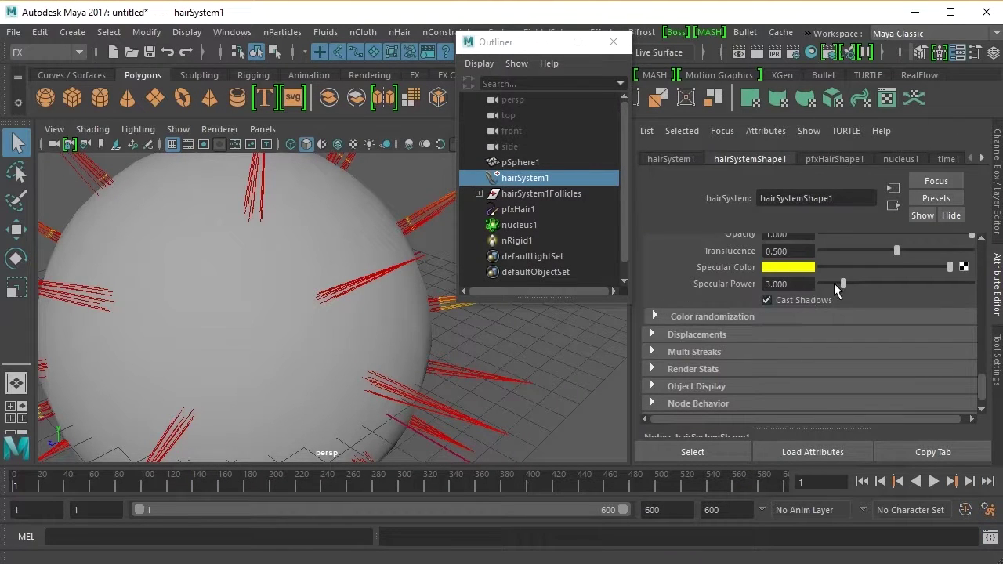
pyautogui.moveTo(843, 279); pyautogui.dragTo(829, 283)
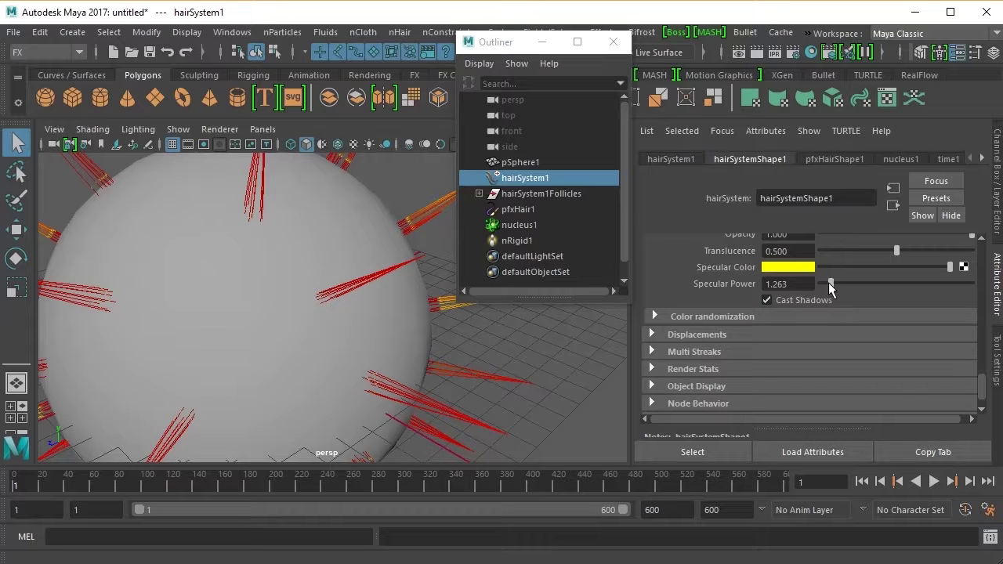
pyautogui.click(755, 53)
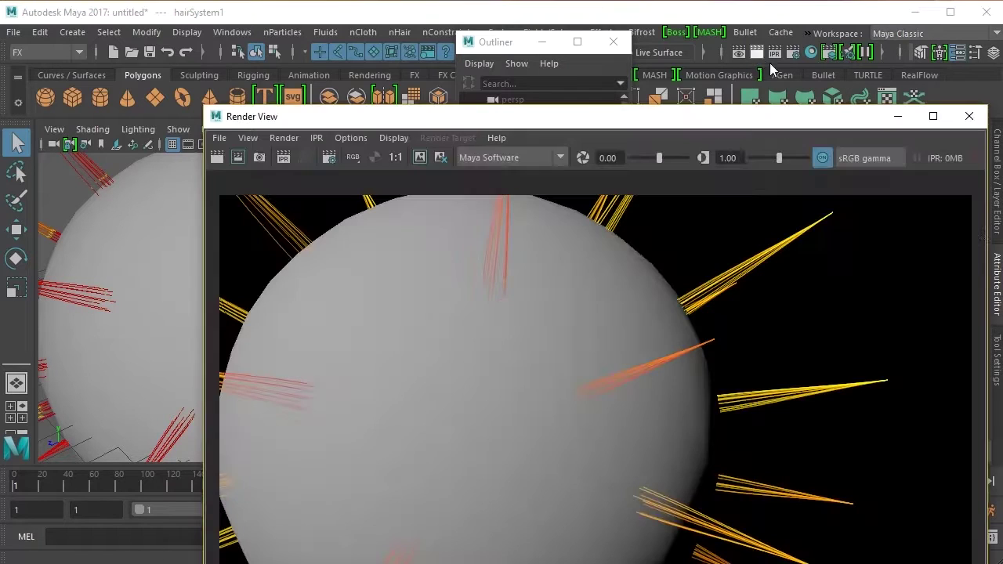
pyautogui.click(968, 116)
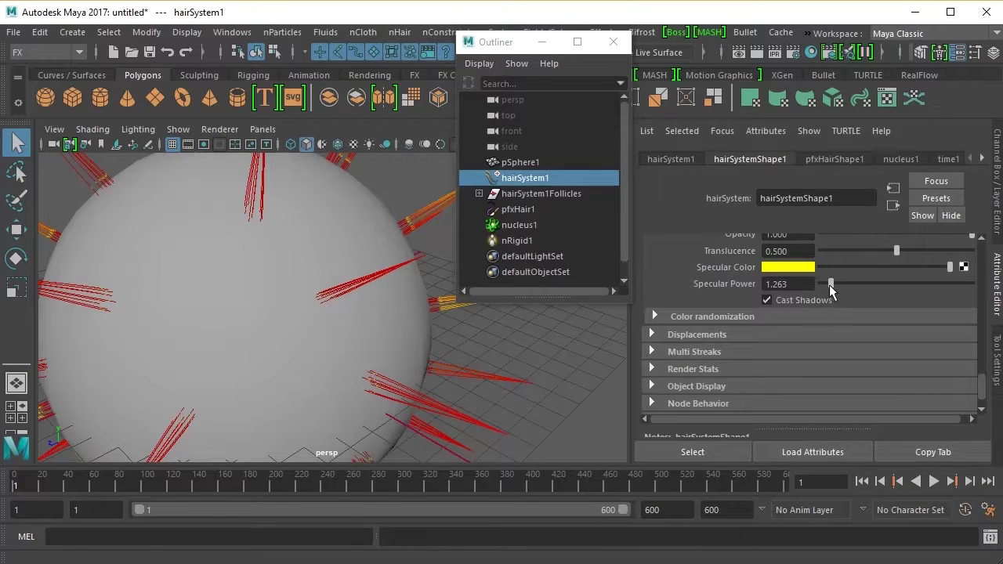
pyautogui.moveTo(830, 288); pyautogui.dragTo(888, 287)
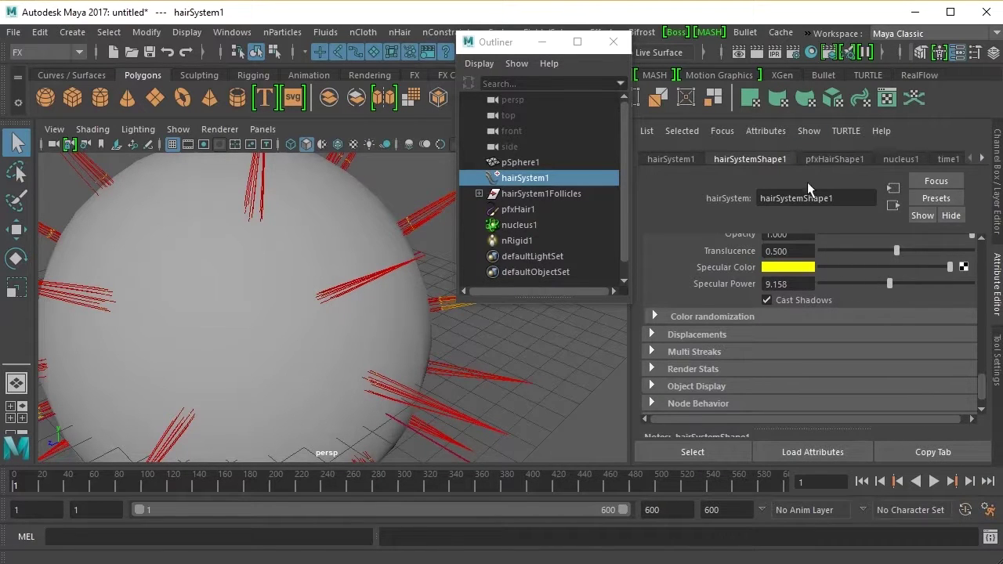
pyautogui.click(756, 53)
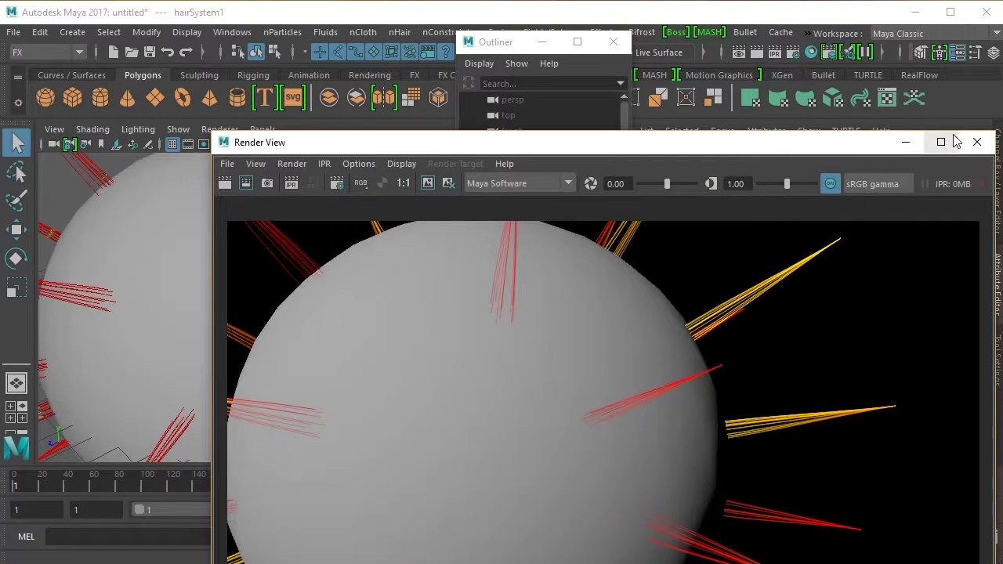
pyautogui.click(977, 141)
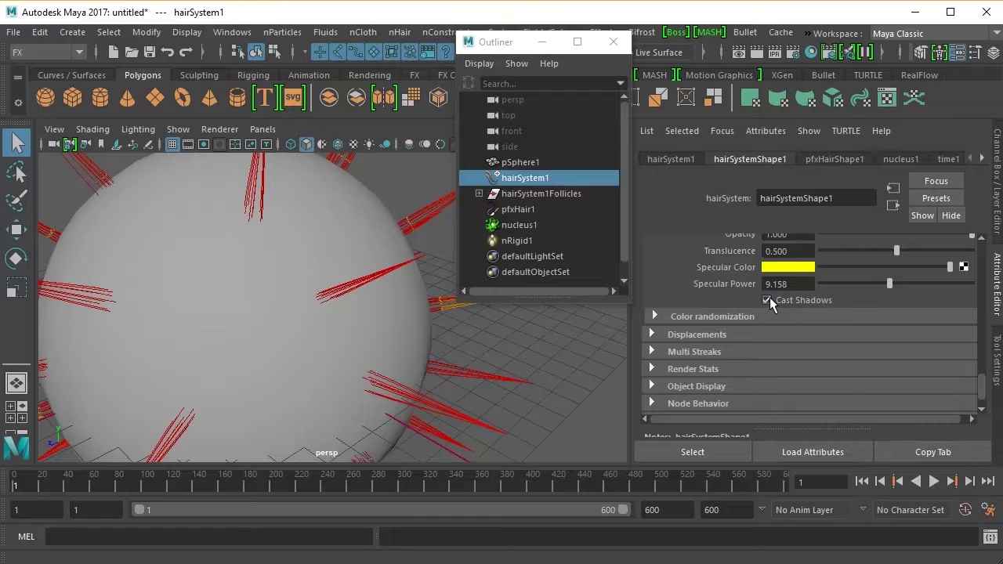
pyautogui.click(758, 55)
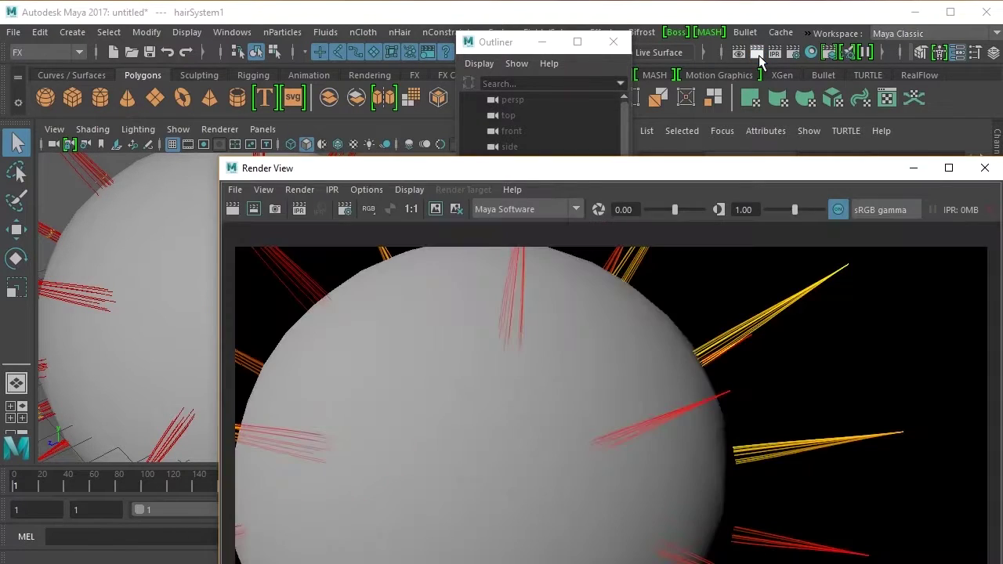
pyautogui.click(985, 169)
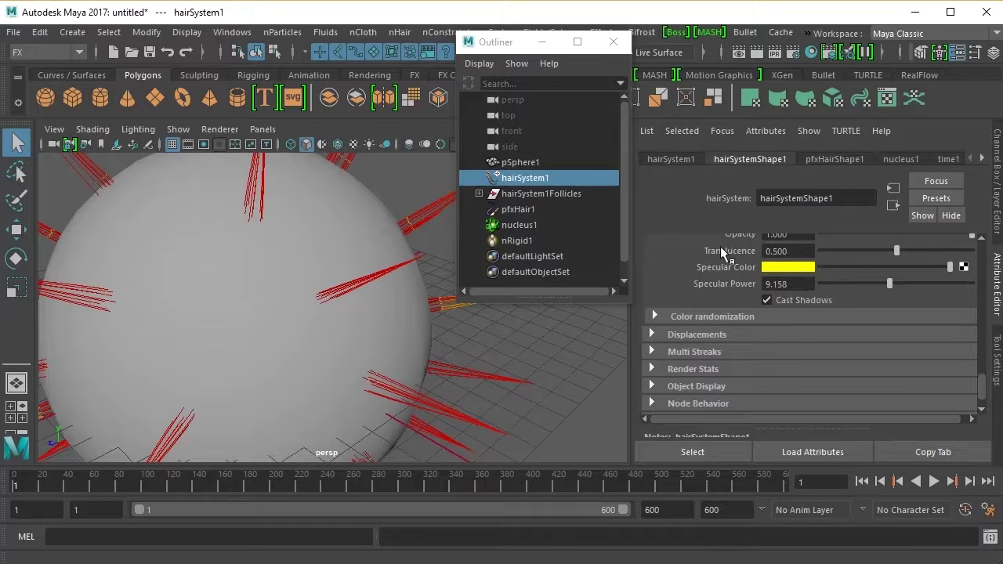
pyautogui.click(934, 481)
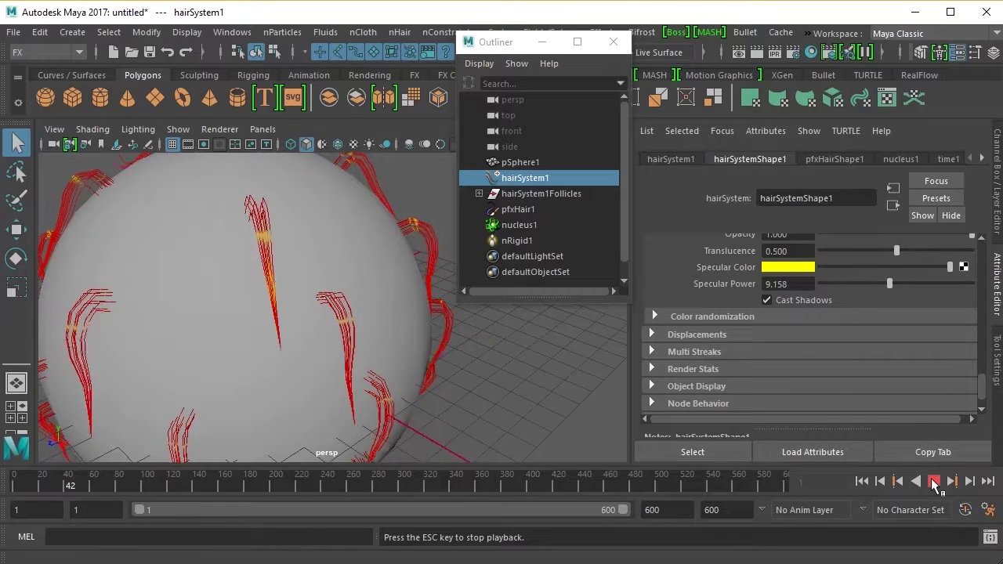
pyautogui.click(931, 481)
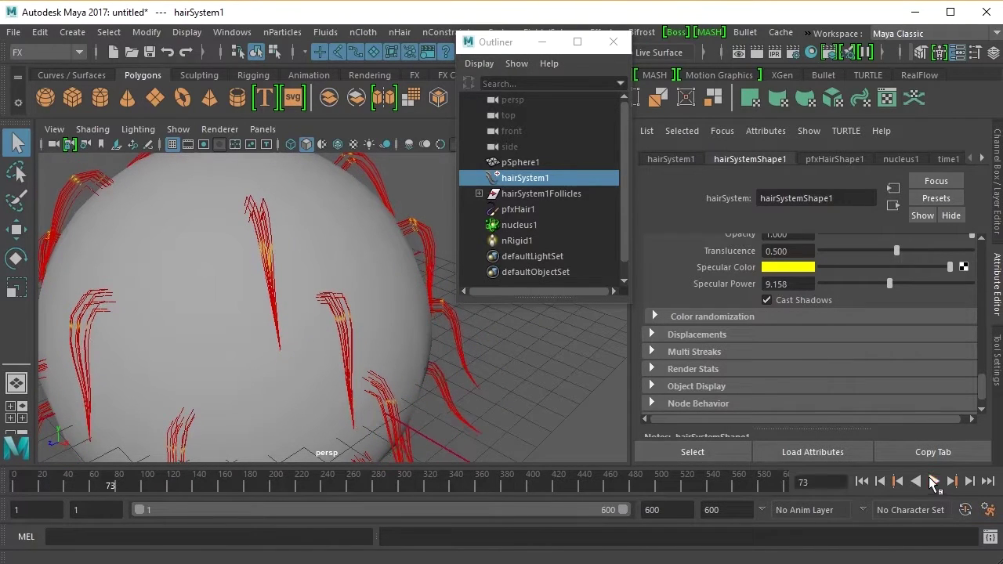
pyautogui.click(862, 481)
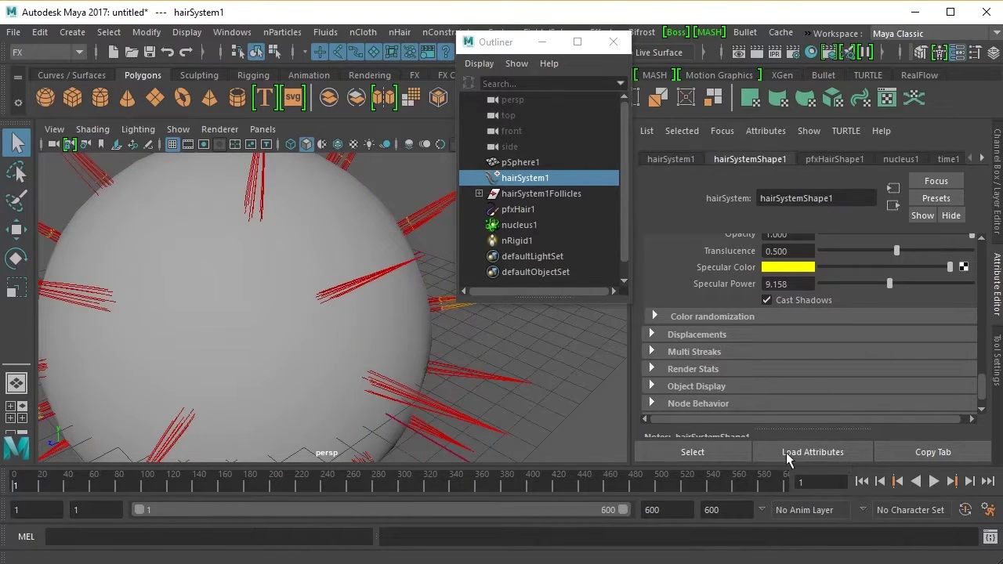
# - With pfxHair1 selected, paint new hair follicles across the sphere's front
pyautogui.click(511, 213)
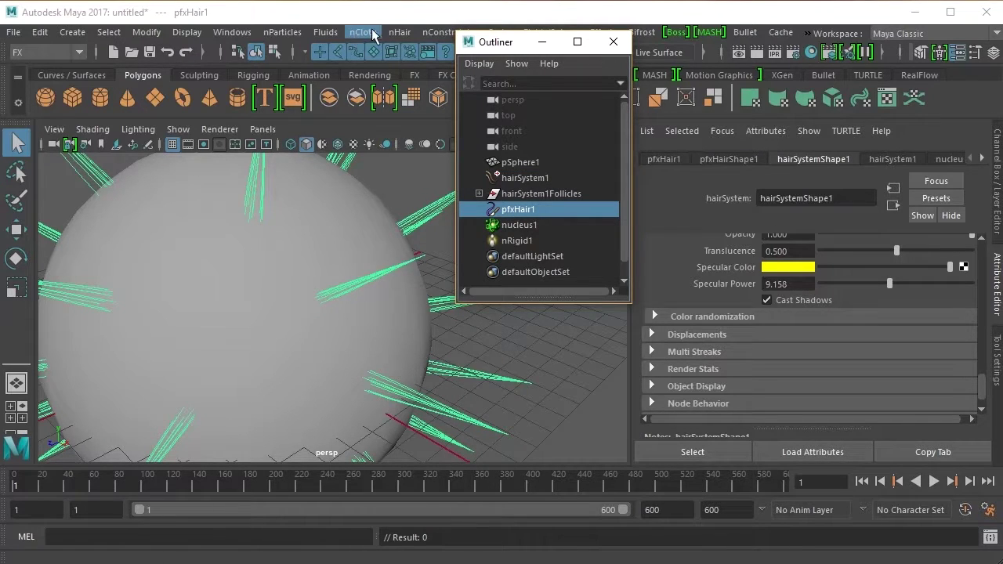
pyautogui.click(396, 32)
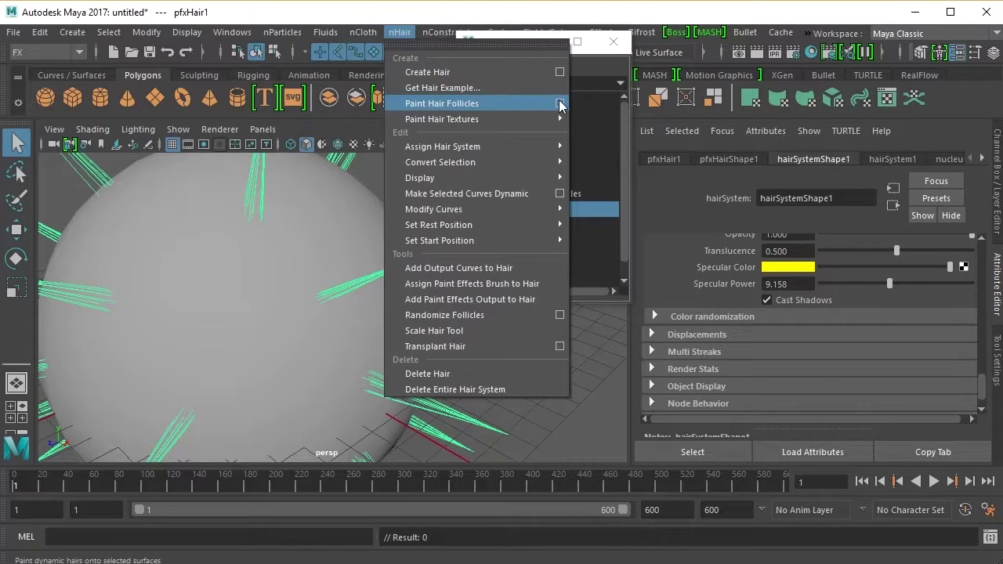
pyautogui.click(559, 104)
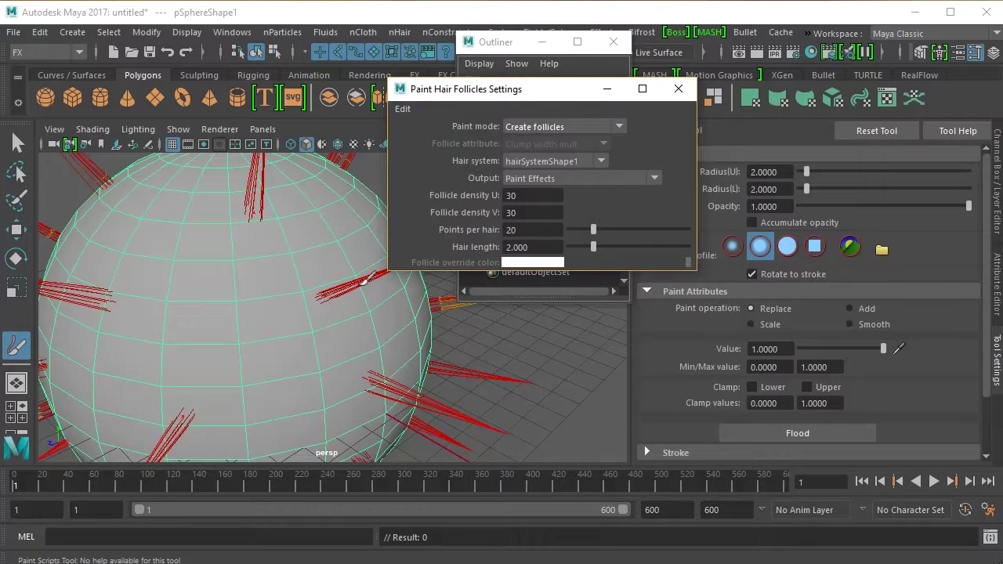
pyautogui.scroll(-5, 298, 284)
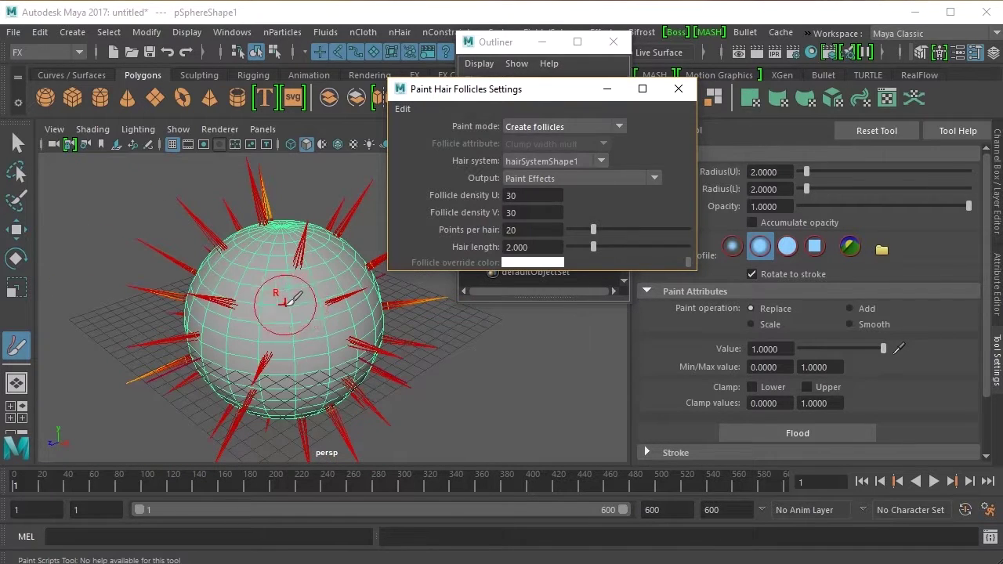
pyautogui.click(275, 303)
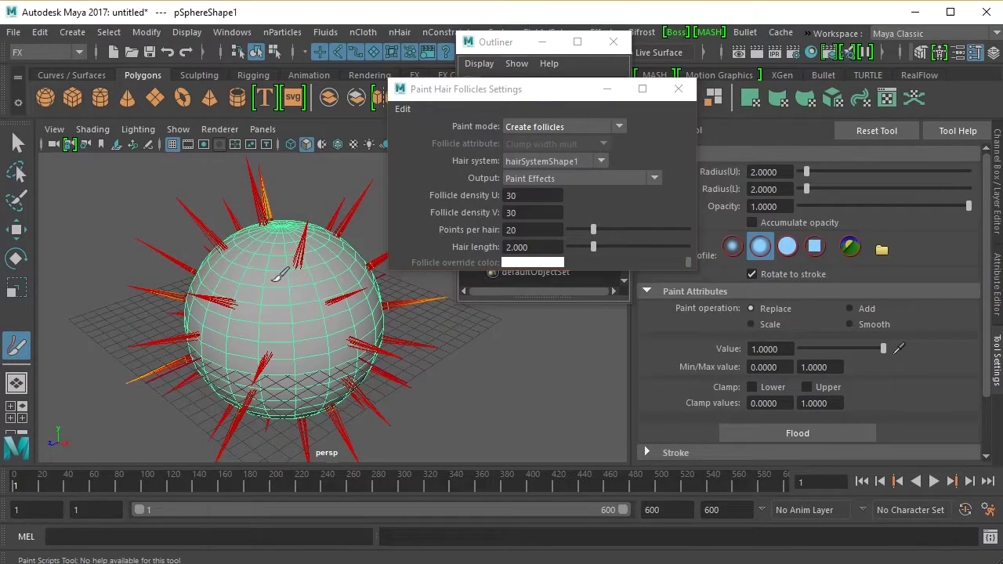
pyautogui.moveTo(276, 303); pyautogui.dragTo(322, 322)
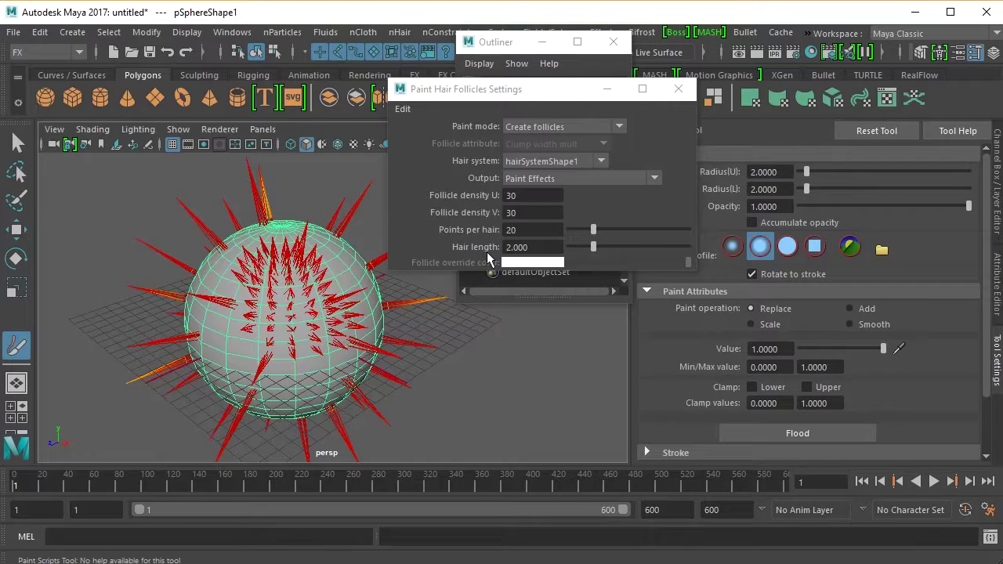
# - Paint longer hairs (length 3.826) on the lower front and play to frame 45
pyautogui.moveTo(593, 249); pyautogui.dragTo(613, 249)
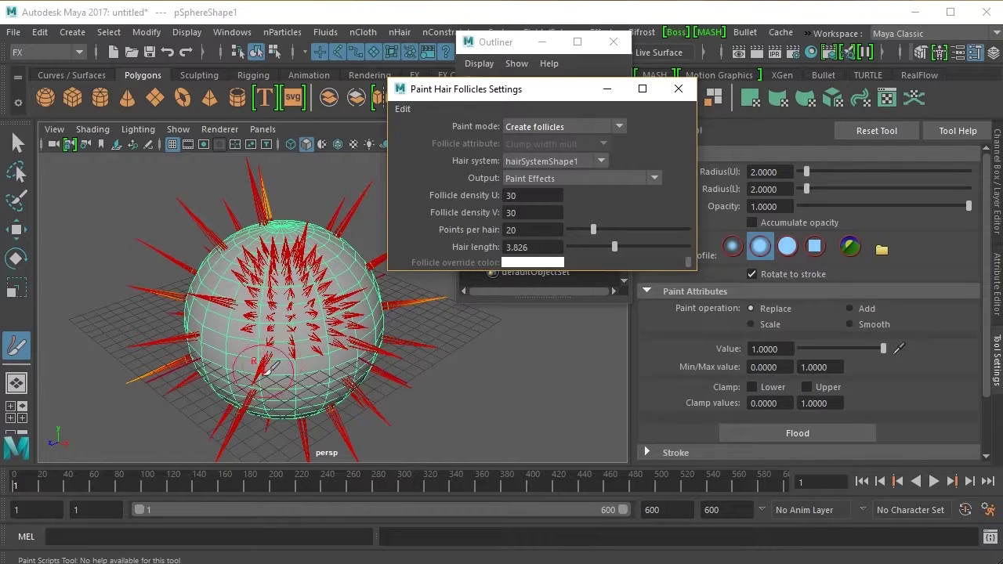
pyautogui.moveTo(265, 371); pyautogui.dragTo(337, 362)
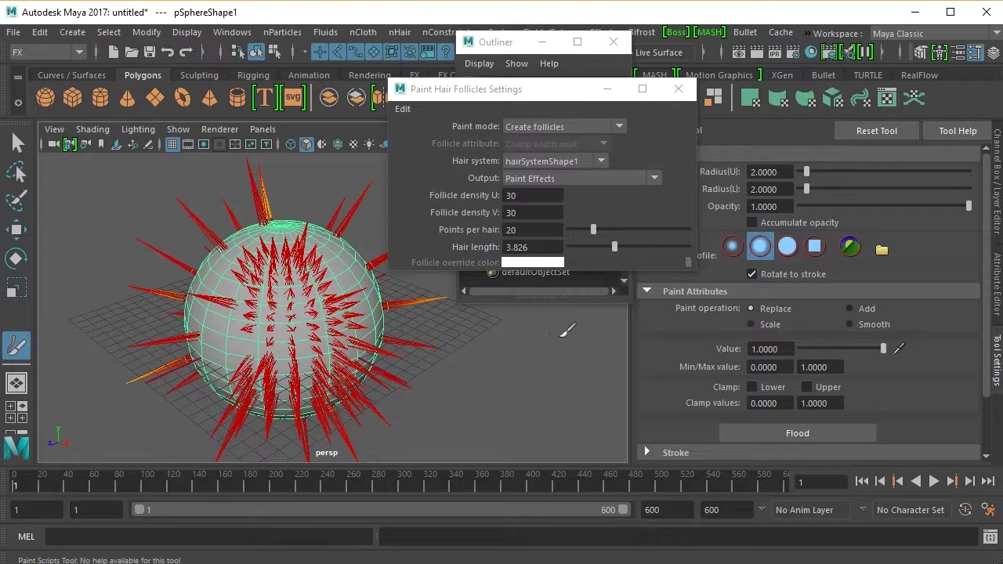
pyautogui.click(933, 482)
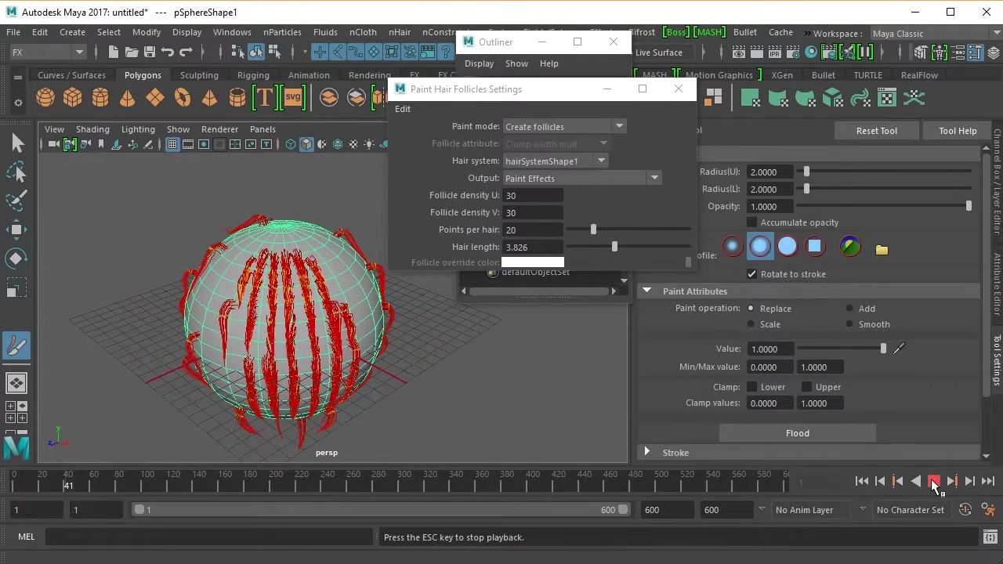
pyautogui.click(933, 482)
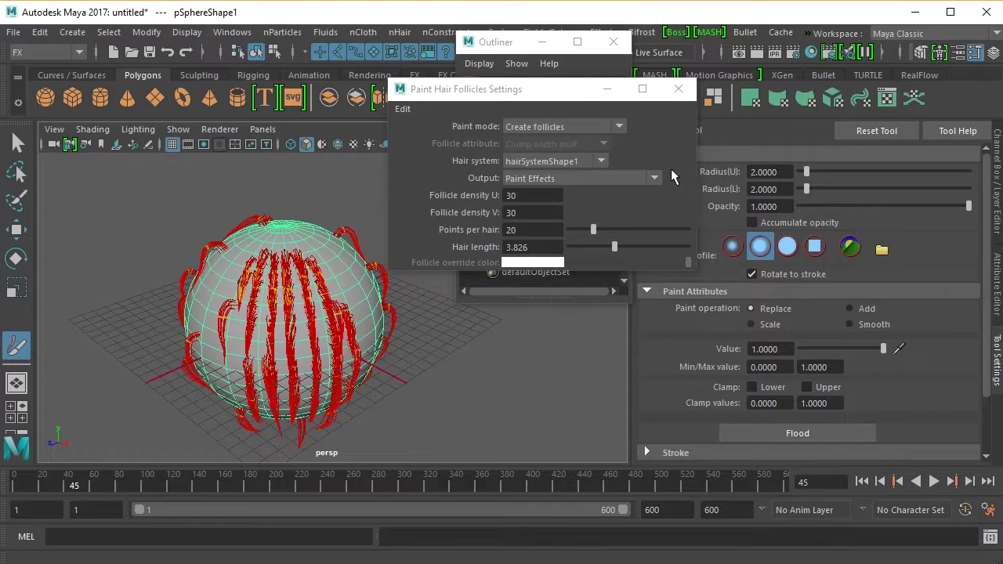
# - Switch Paint Hair Follicles to Create passive follicles and paint them onto the sphere
pyautogui.click(678, 89)
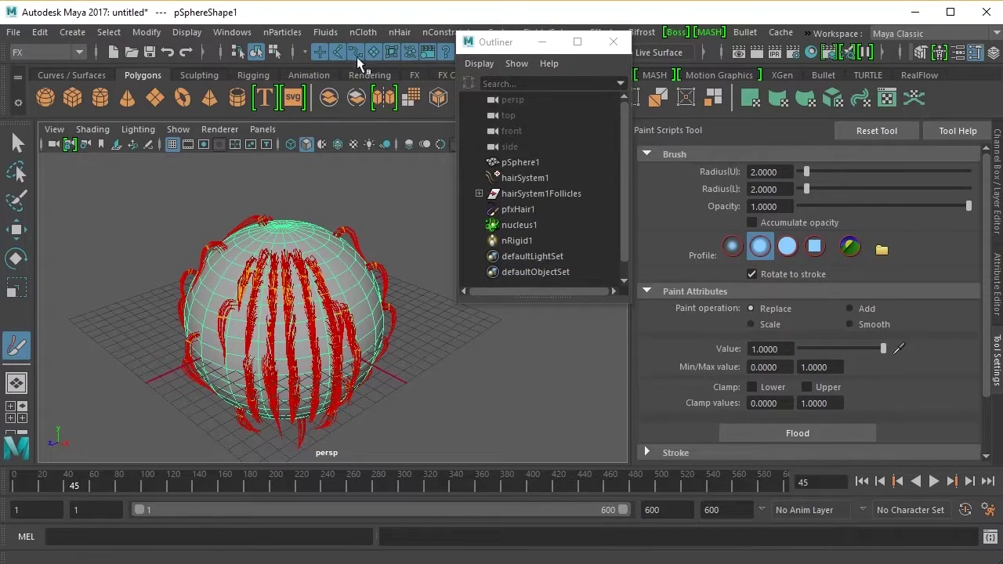
pyautogui.click(398, 33)
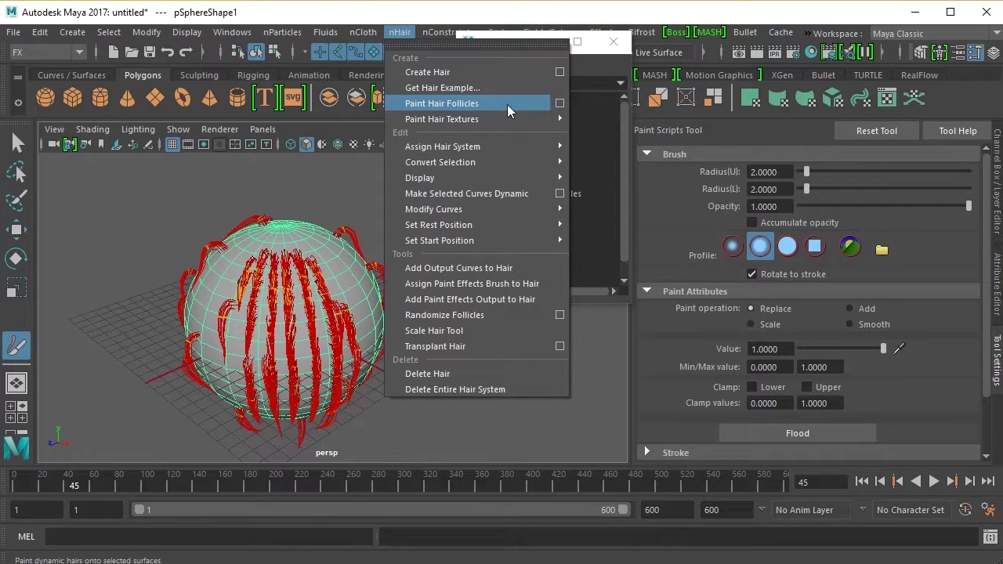
pyautogui.click(560, 104)
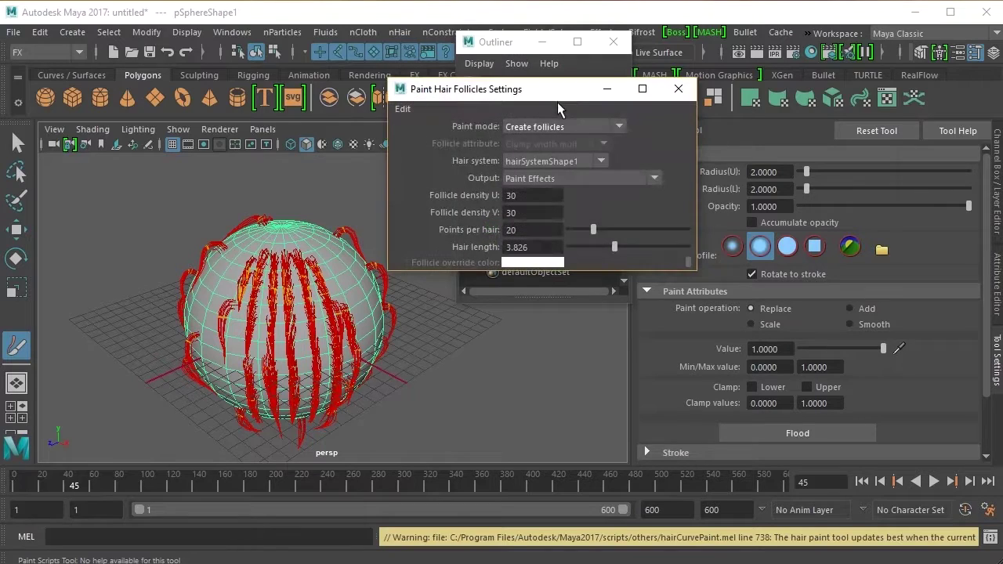
pyautogui.click(619, 125)
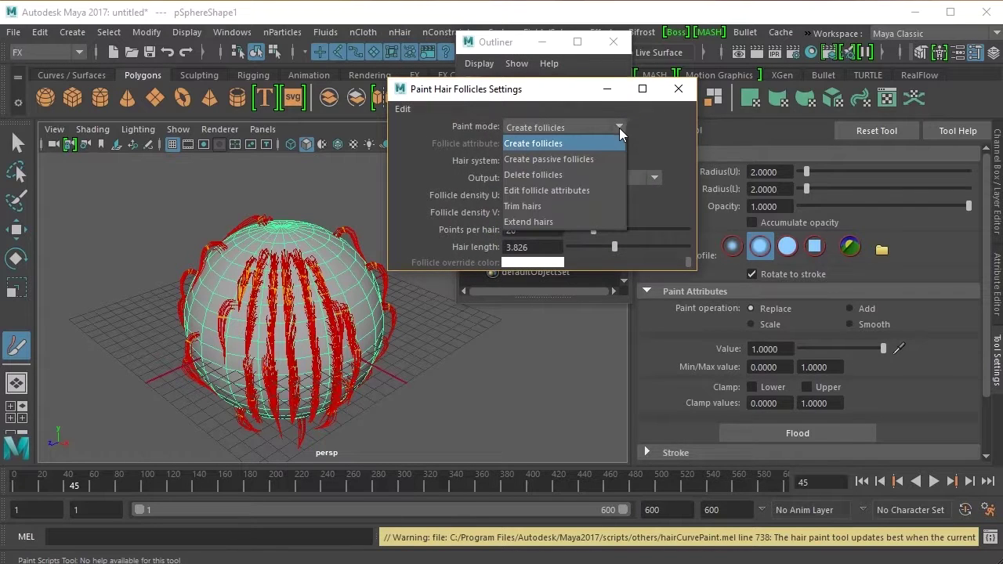
pyautogui.click(577, 160)
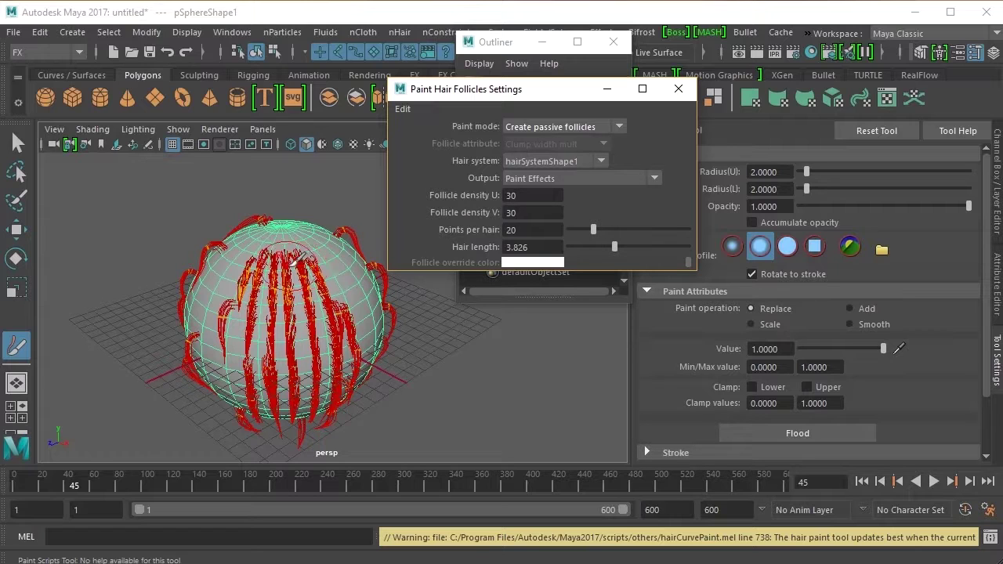
pyautogui.moveTo(269, 244); pyautogui.dragTo(280, 280)
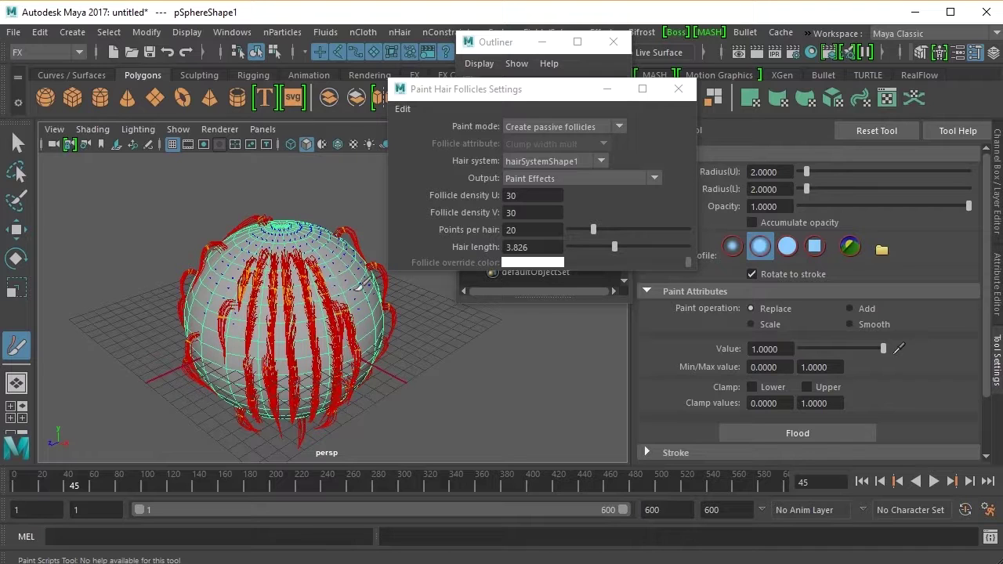
# - Paint more passive follicles with Hair length 7.047
pyautogui.scroll(3, 364, 298)
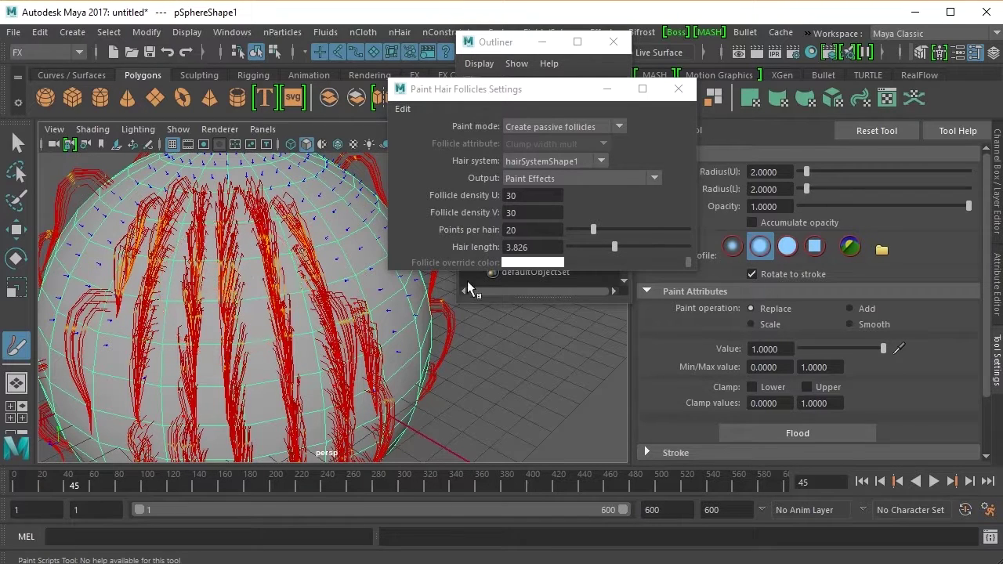
pyautogui.moveTo(614, 248); pyautogui.dragTo(653, 248)
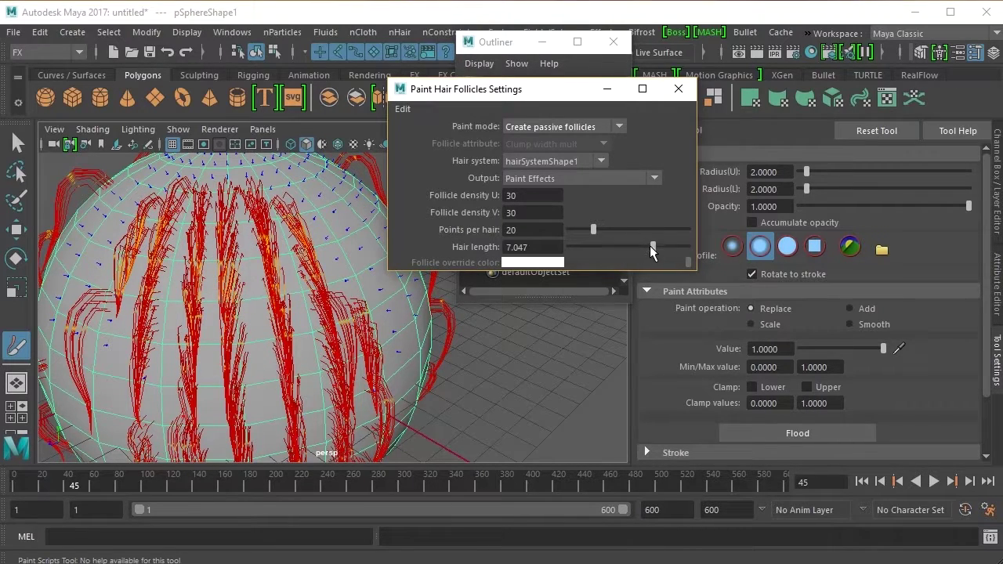
pyautogui.click(219, 310)
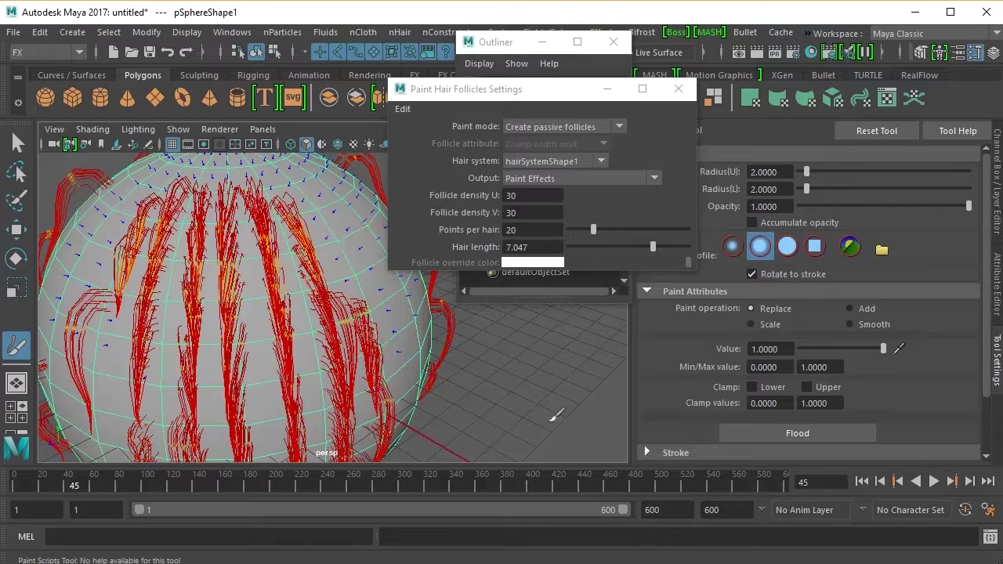
# - Play the simulation, then stop and rewind to frame 1
pyautogui.click(863, 482)
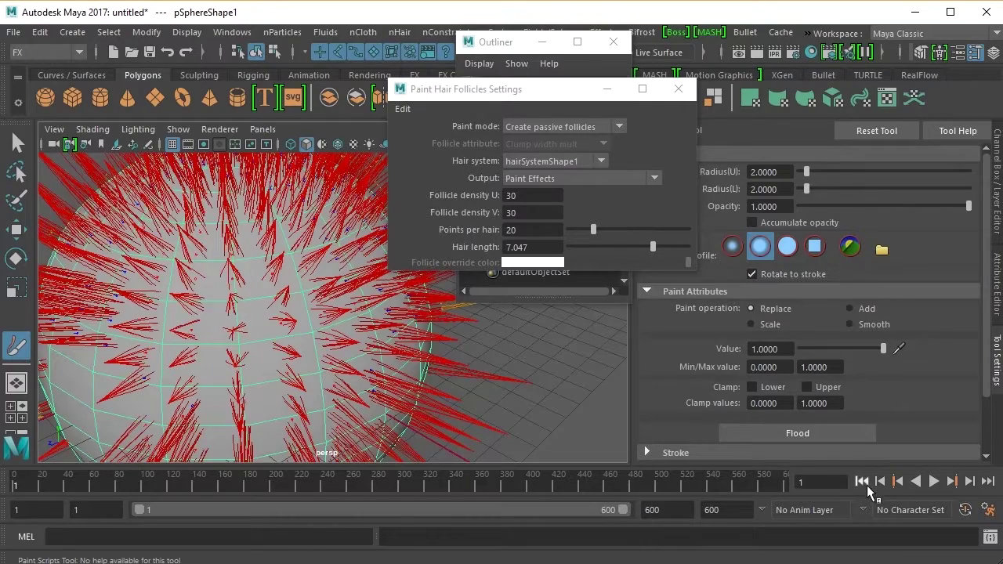
pyautogui.click(933, 483)
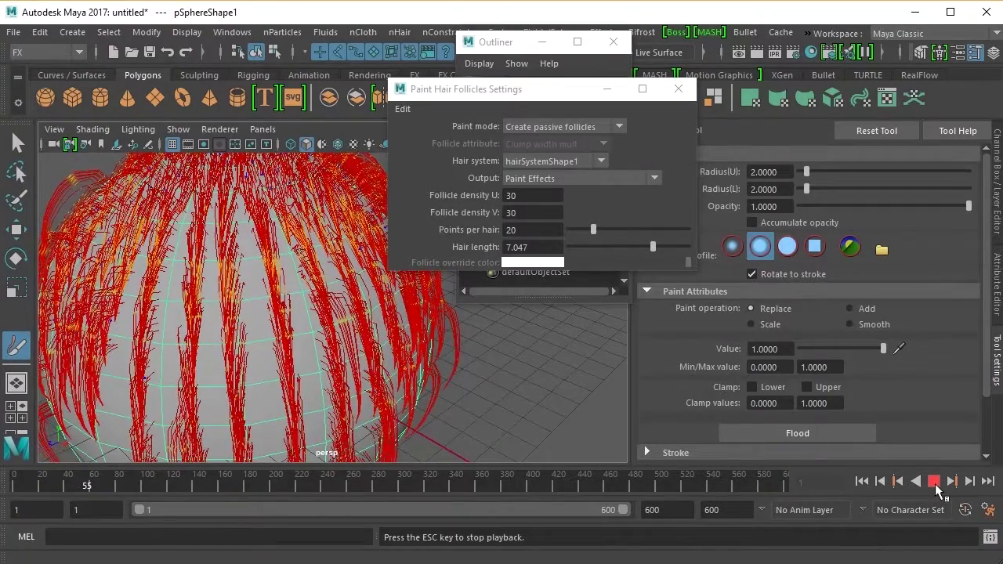
pyautogui.click(933, 482)
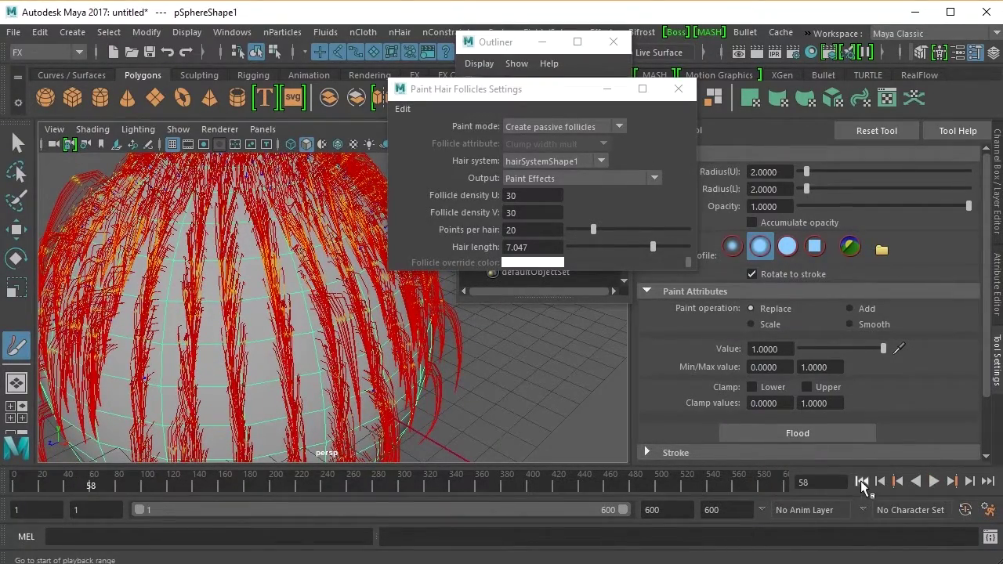
pyautogui.click(861, 481)
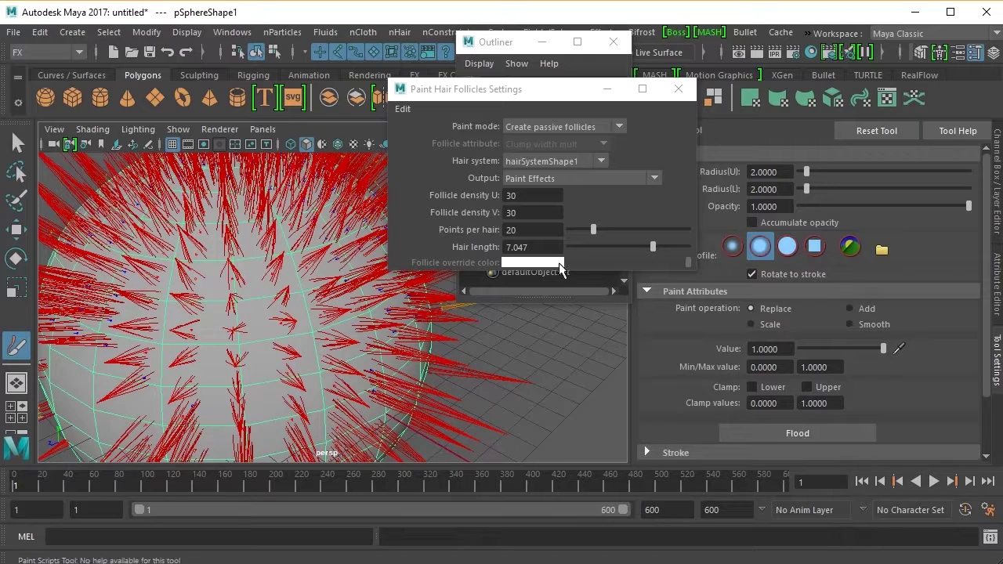
pyautogui.moveTo(499, 92); pyautogui.dragTo(605, 94)
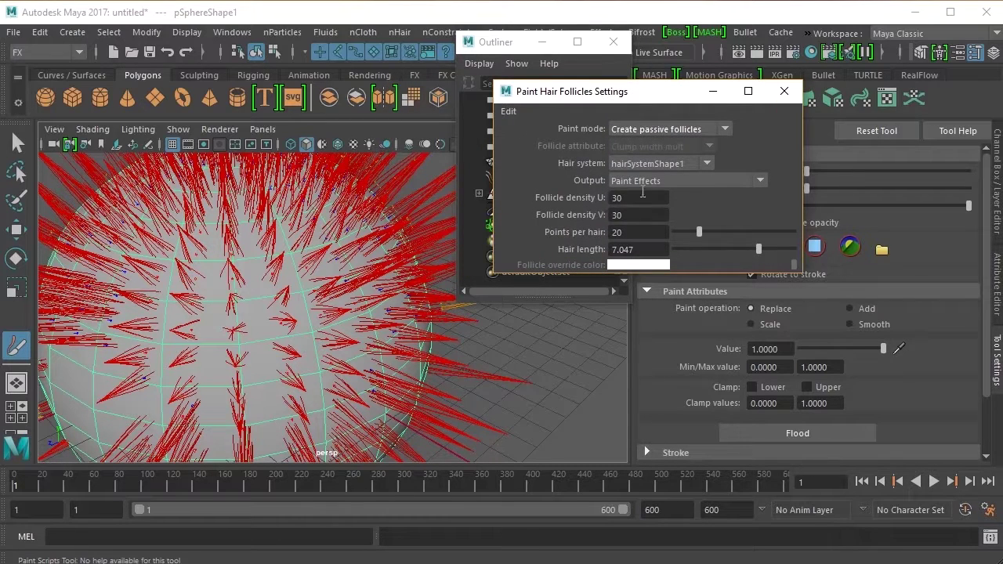
# - Switch the paint mode to Delete follicles and erase follicles from the lower sphere
pyautogui.click(729, 128)
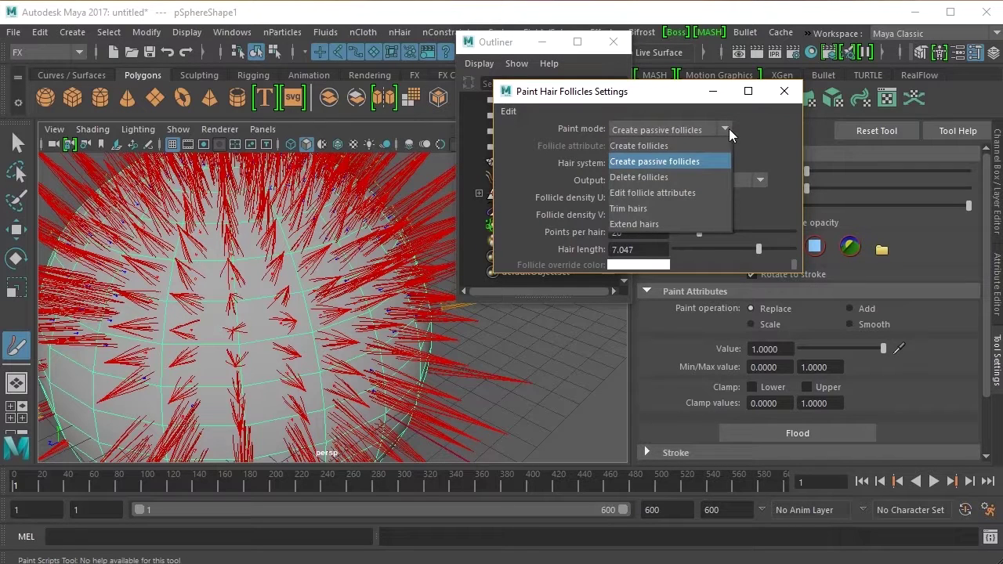
pyautogui.click(655, 173)
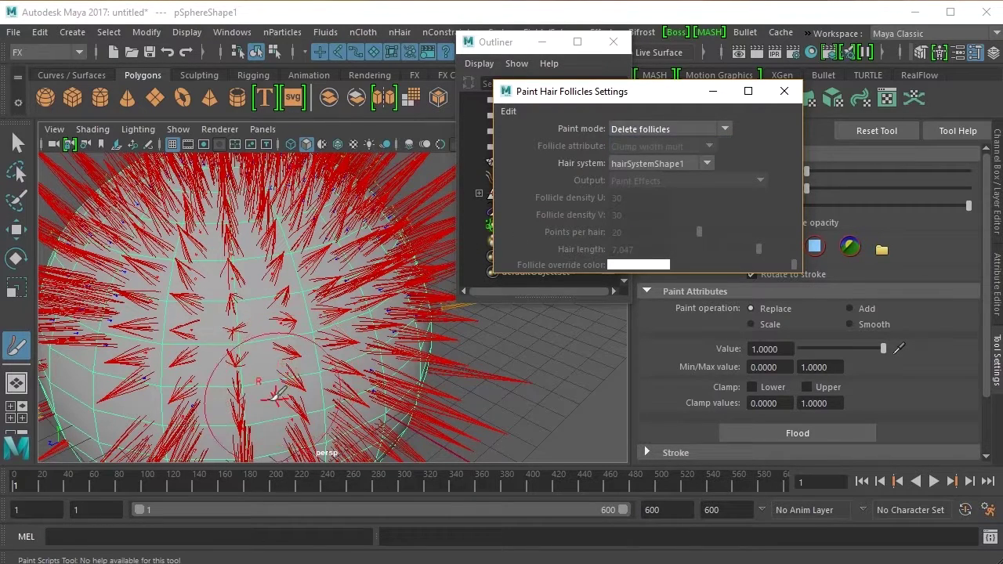
pyautogui.moveTo(253, 392)
pyautogui.mouseDown()
pyautogui.moveTo(311, 403)
pyautogui.moveTo(419, 371)
pyautogui.moveTo(430, 364)
pyautogui.moveTo(404, 347)
pyautogui.moveTo(441, 325)
pyautogui.moveTo(360, 354)
pyautogui.moveTo(428, 289)
pyautogui.moveTo(411, 315)
pyautogui.moveTo(311, 345)
pyautogui.moveTo(127, 358)
pyautogui.mouseUp()
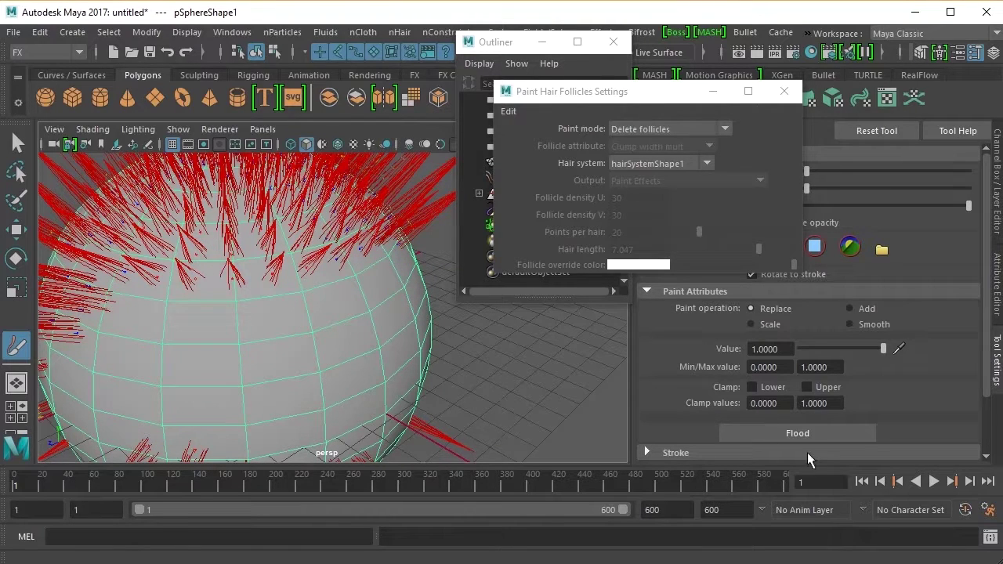
# - Play the simulation, stop it at frame 72, and close the Paint Hair Follicles Settings
pyautogui.click(935, 483)
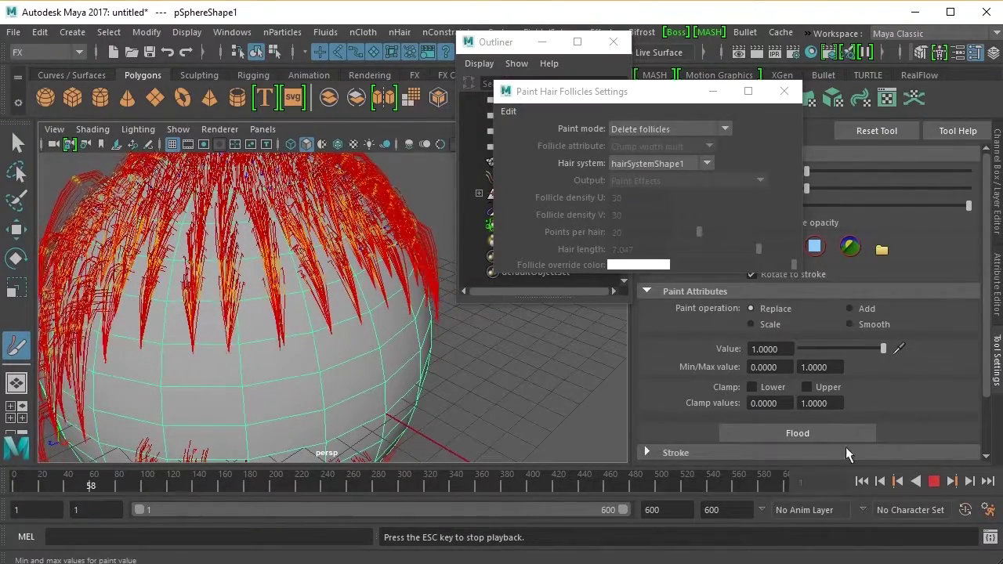
pyautogui.click(934, 484)
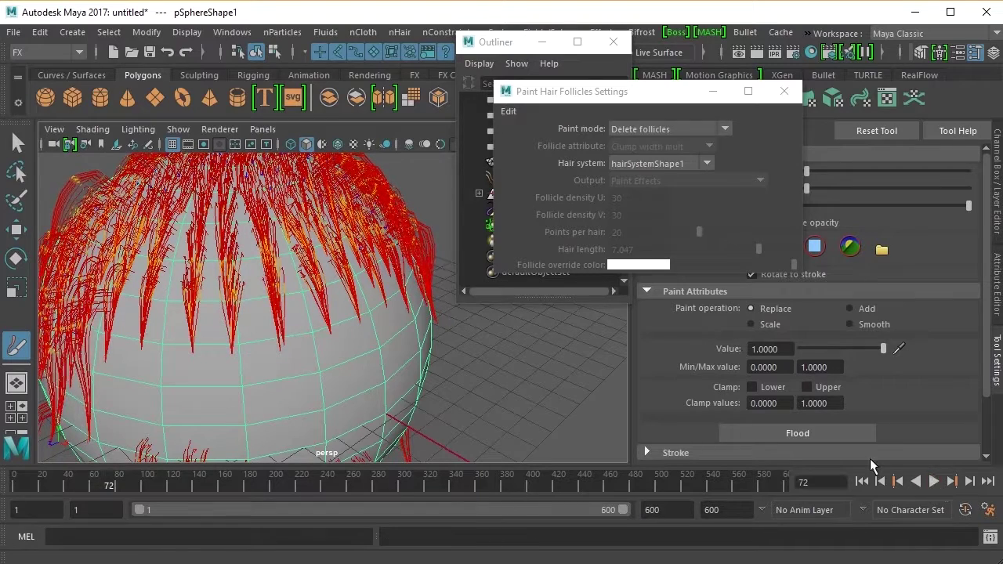
pyautogui.click(784, 92)
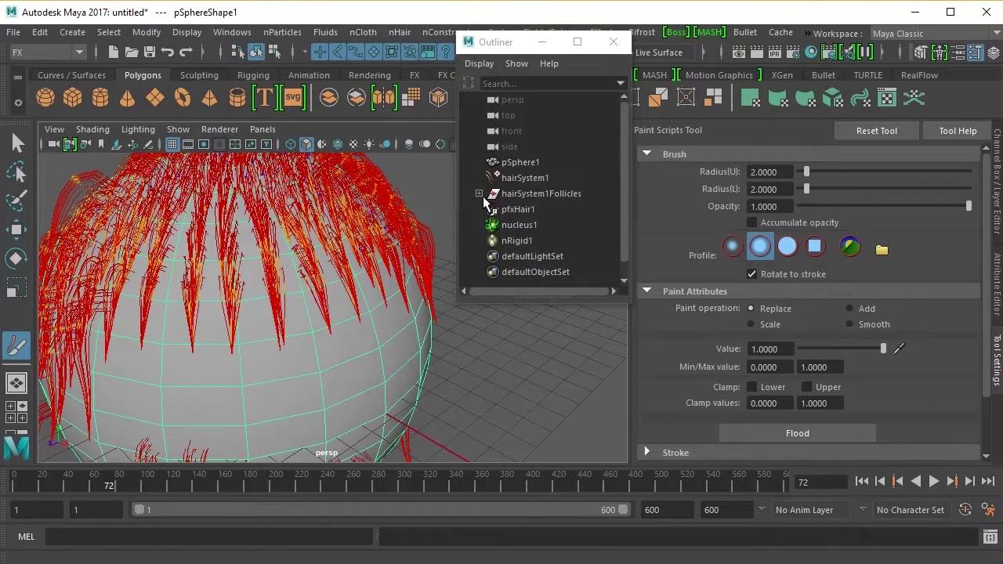
# - Select pfxHair1 in the Outliner, inspect the draped hair, and switch to the Select Tool
pyautogui.click(513, 209)
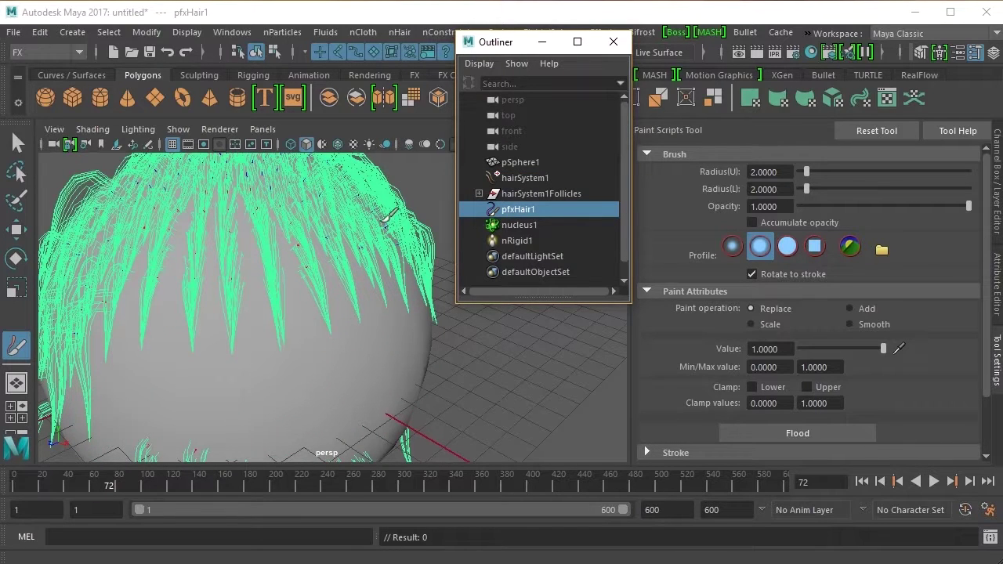
pyautogui.scroll(5, 392, 264)
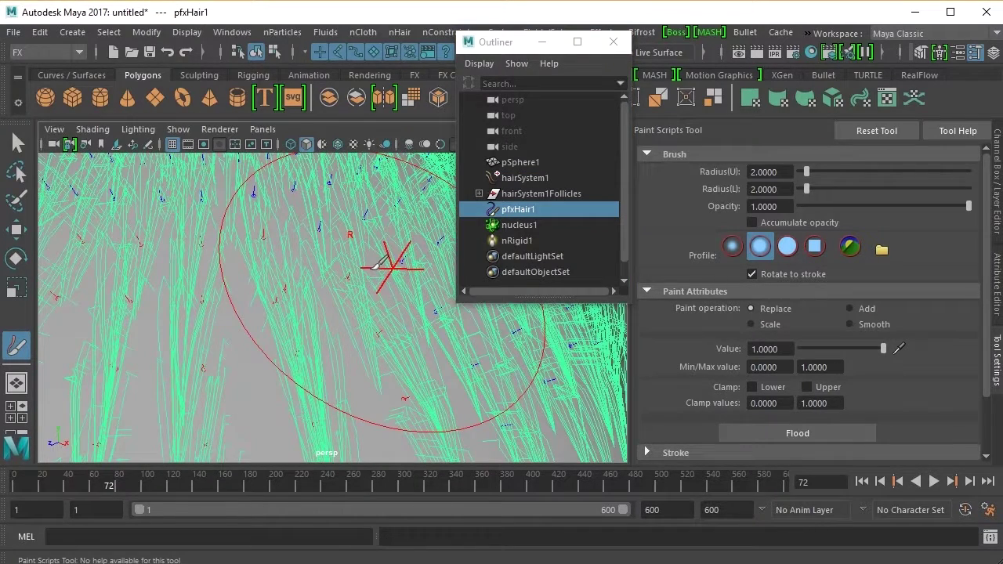
pyautogui.scroll(6, 343, 274)
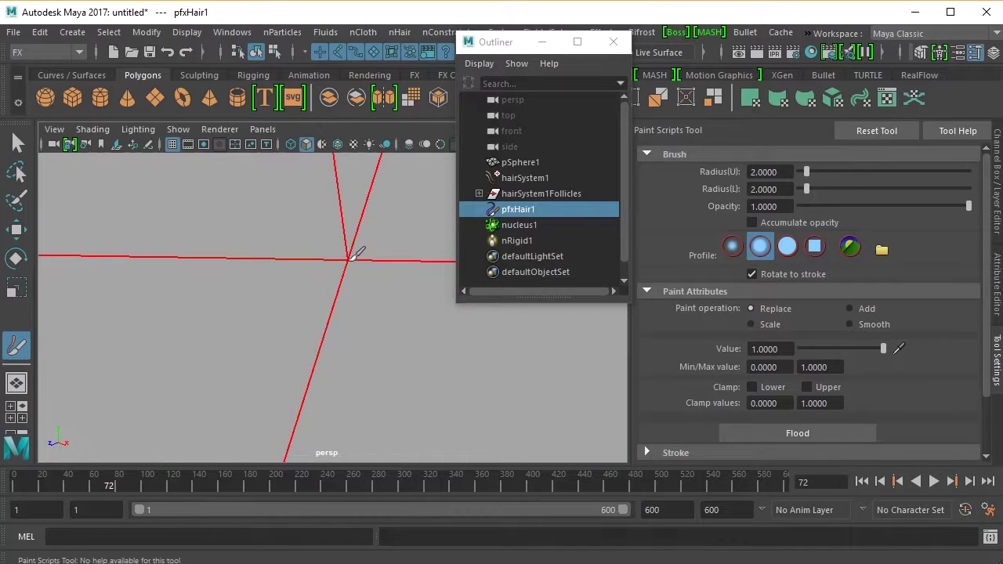
pyautogui.scroll(-5, 347, 270)
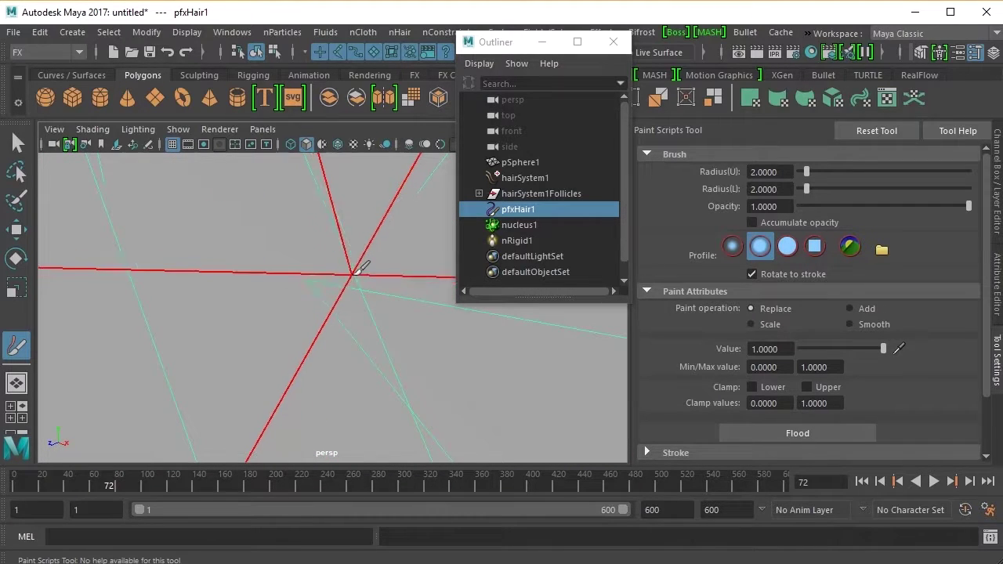
pyautogui.scroll(-3, 355, 267)
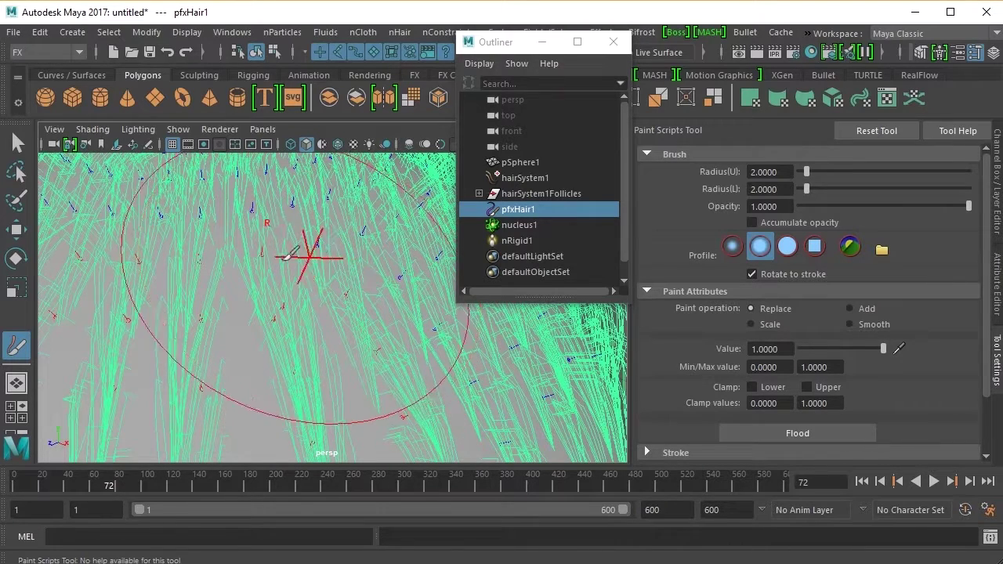
pyautogui.click(18, 142)
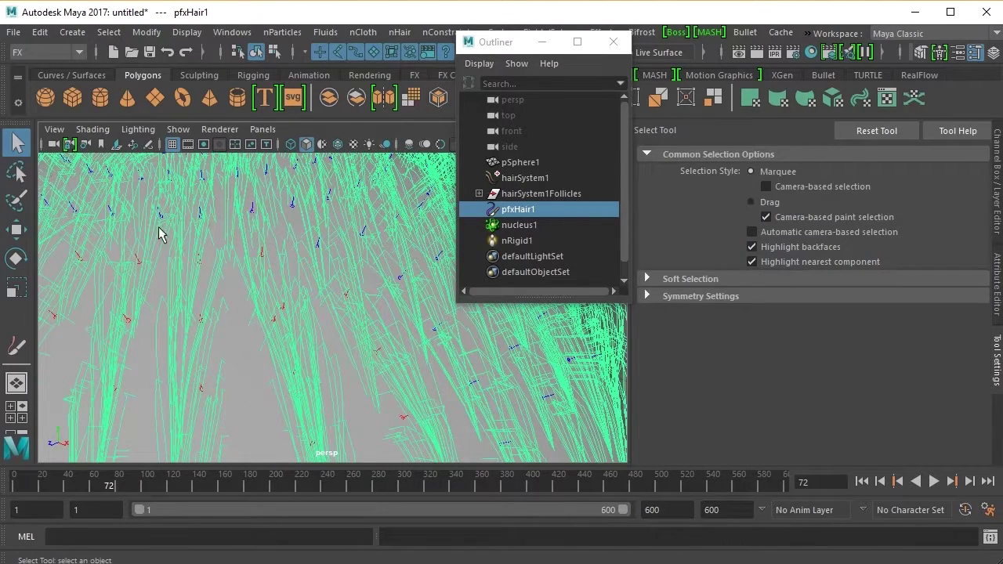
pyautogui.scroll(2, 290, 216)
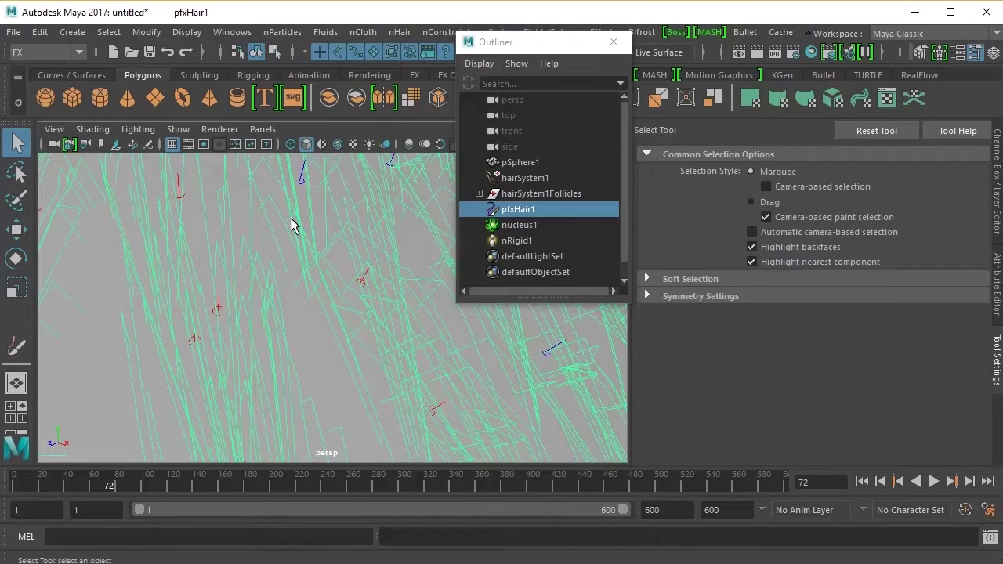
pyautogui.scroll(-3, 313, 217)
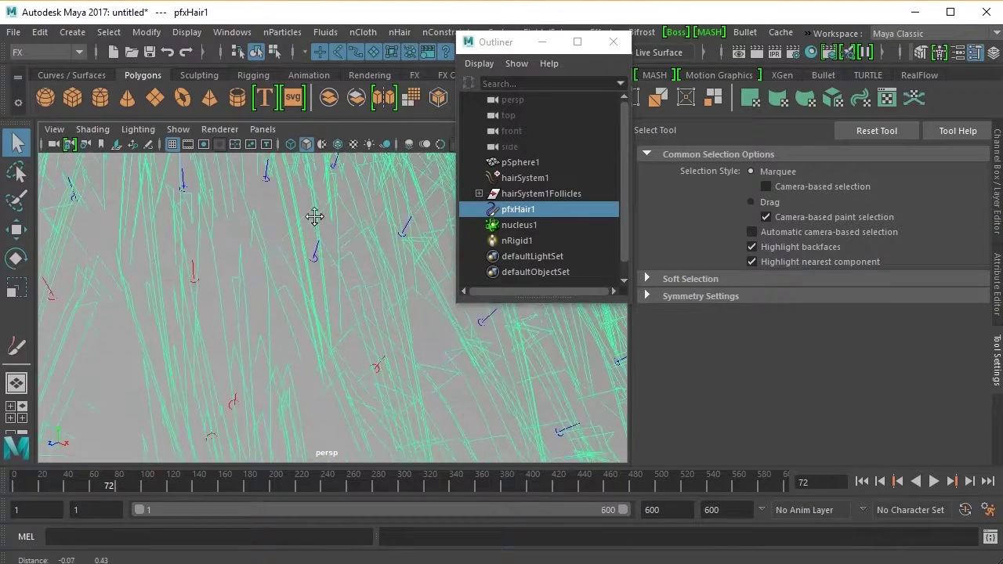